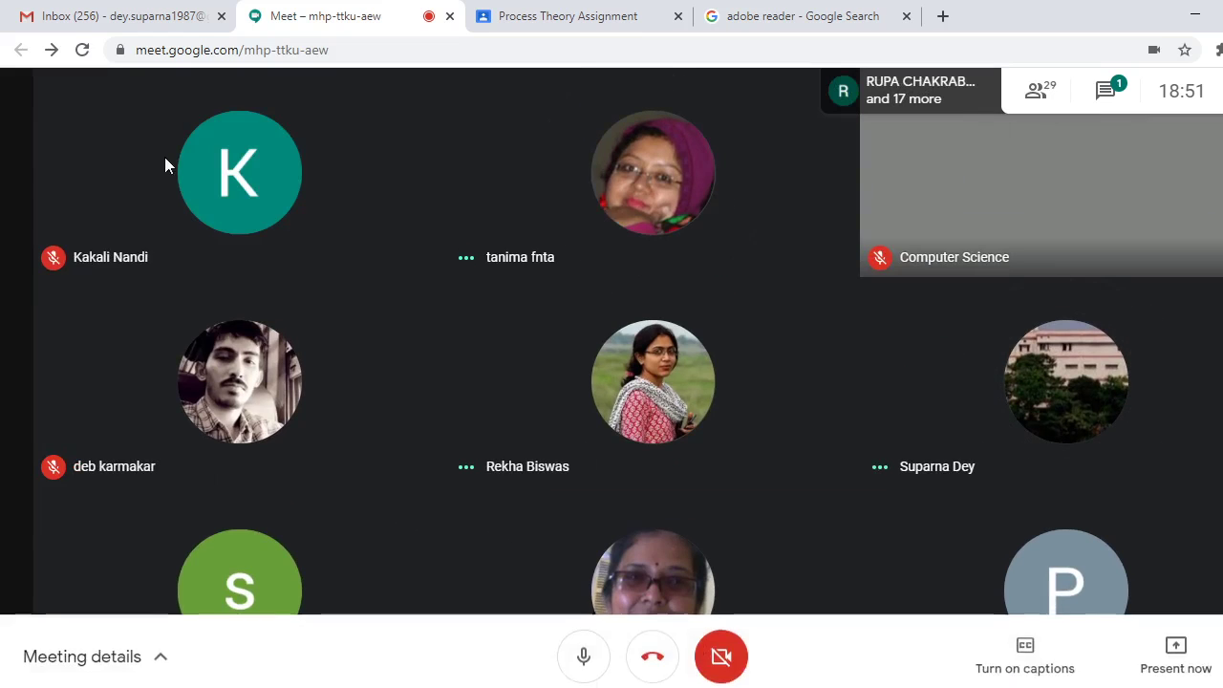
{"action": "left_click", "coordinate": [763, 19]}
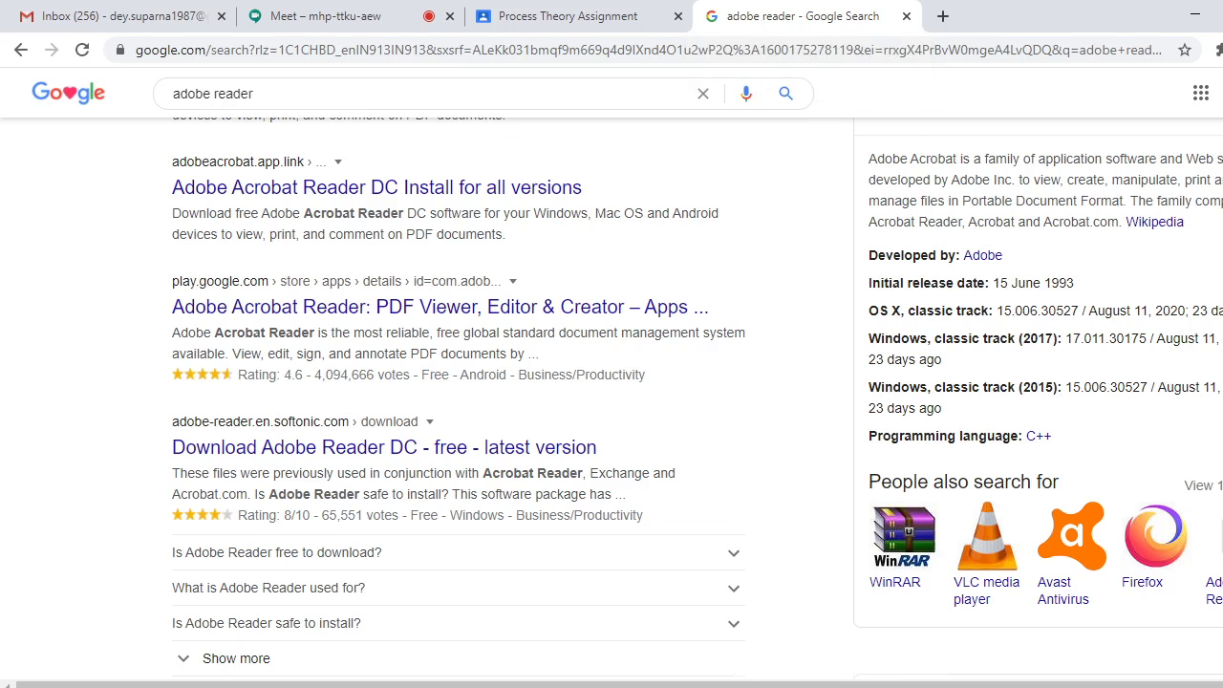
{"action": "scroll", "coordinate": [612, 382], "scroll_direction": "up", "scroll_amount": 4}
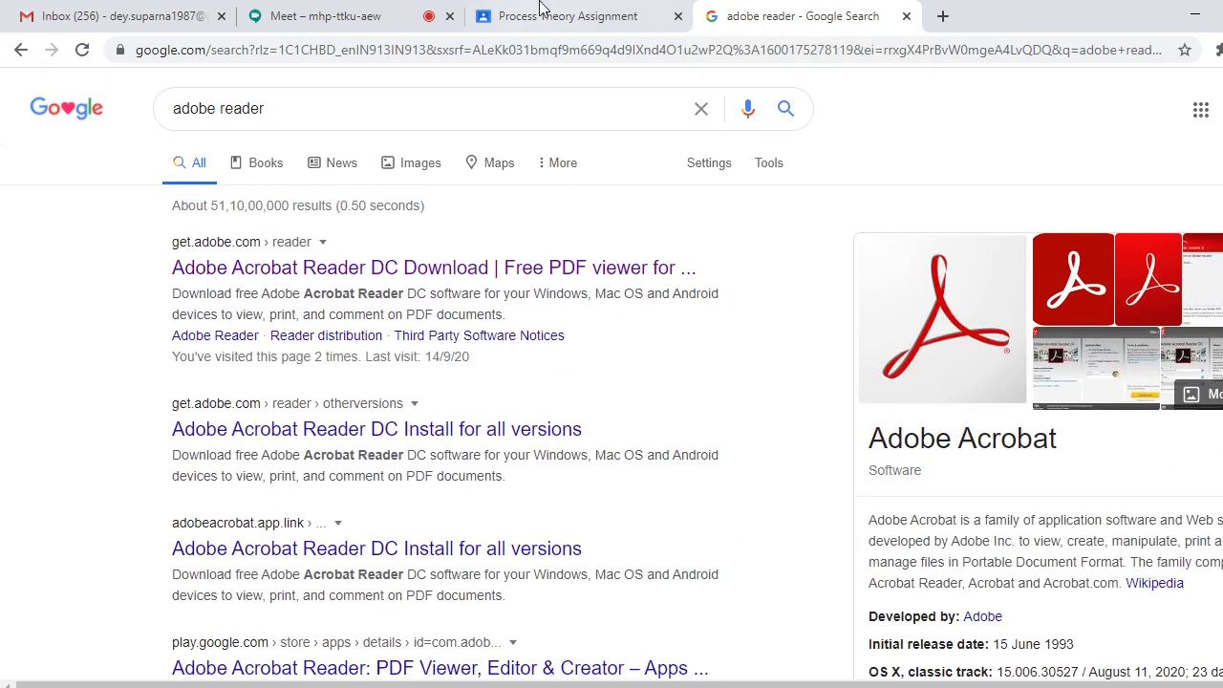
{"action": "left_click", "coordinate": [560, 23]}
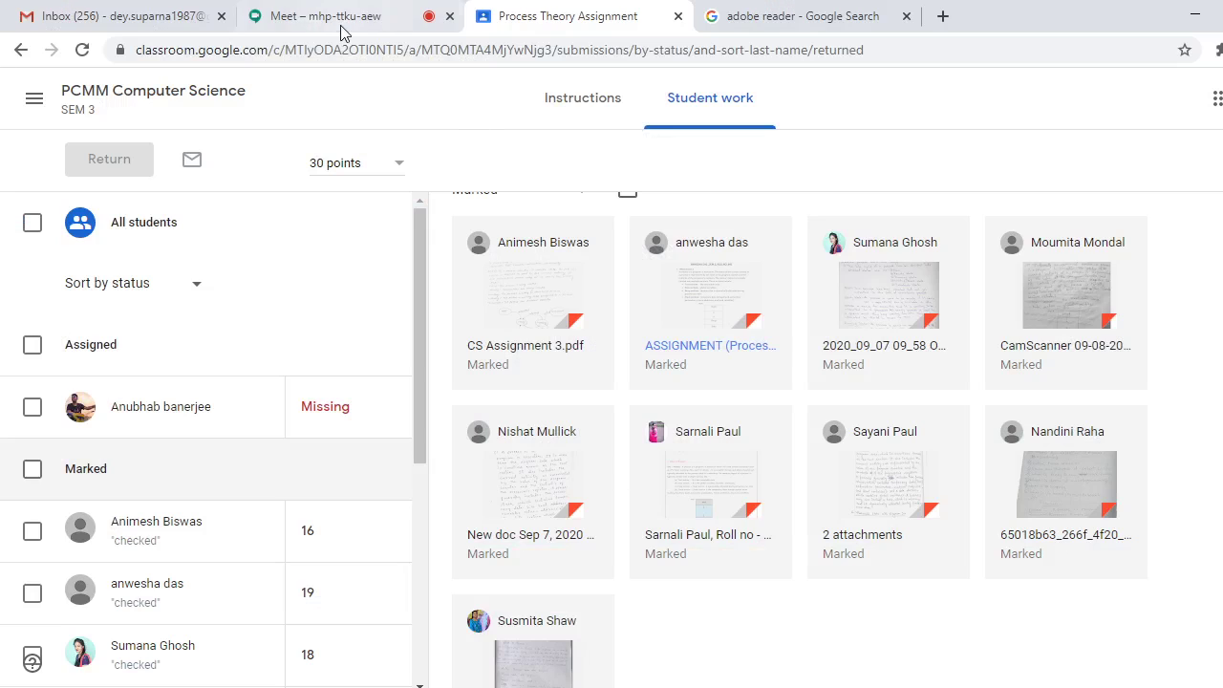
Return to the Google Meet call and present the entire screen to the participants
{"action": "left_click", "coordinate": [330, 17]}
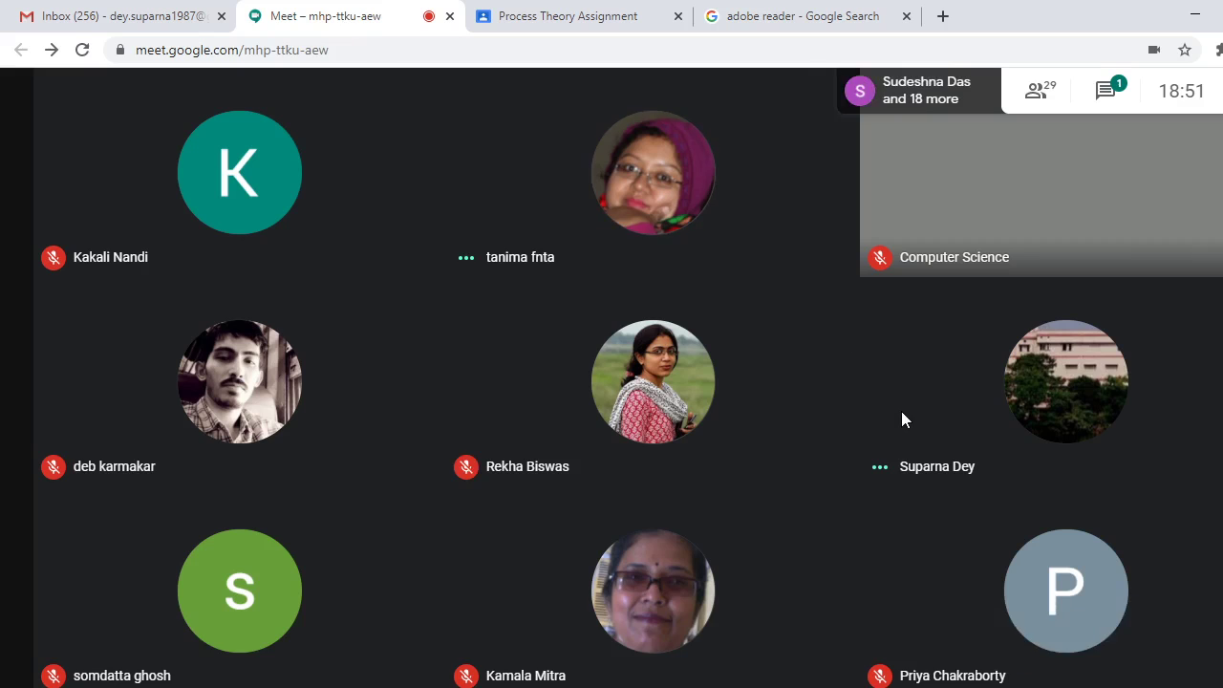
{"action": "left_click", "coordinate": [1176, 662]}
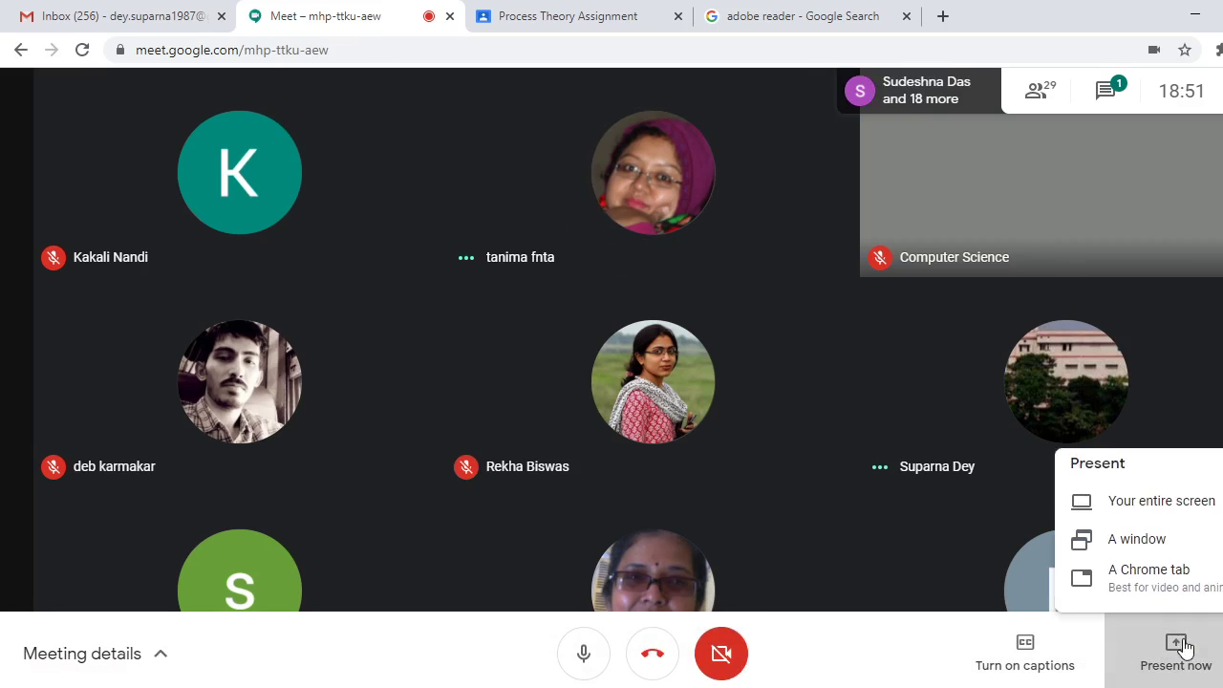
{"action": "left_click", "coordinate": [1125, 497]}
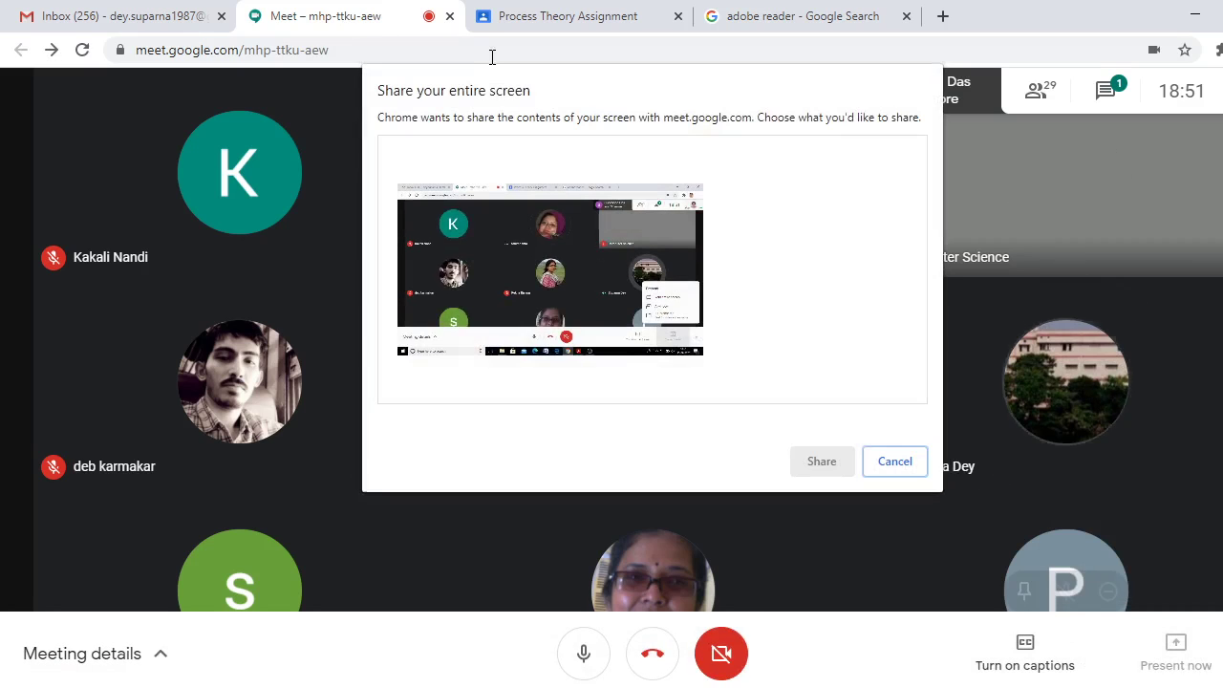
{"action": "left_click", "coordinate": [674, 272]}
{"action": "left_click", "coordinate": [824, 462]}
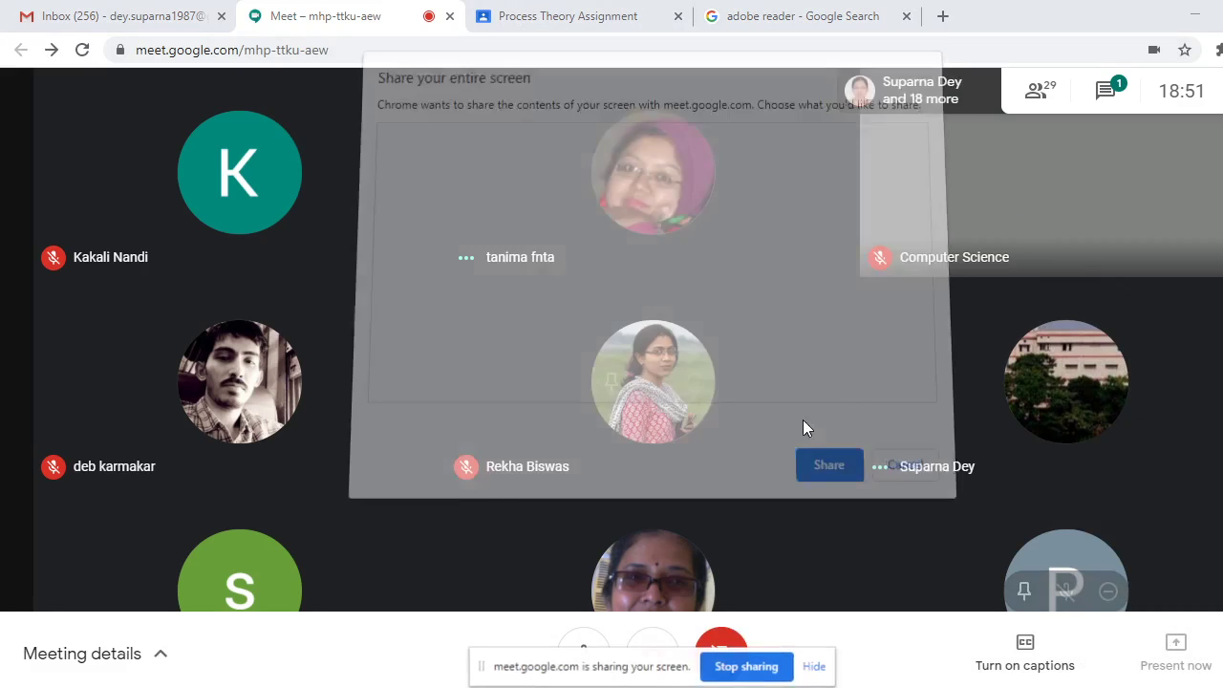
Open the marked submission CamScanner 09-08-2020 10.23.27.pdf of the Process Theory Assignment, look through its marking comments, and close it
{"action": "left_click", "coordinate": [581, 19]}
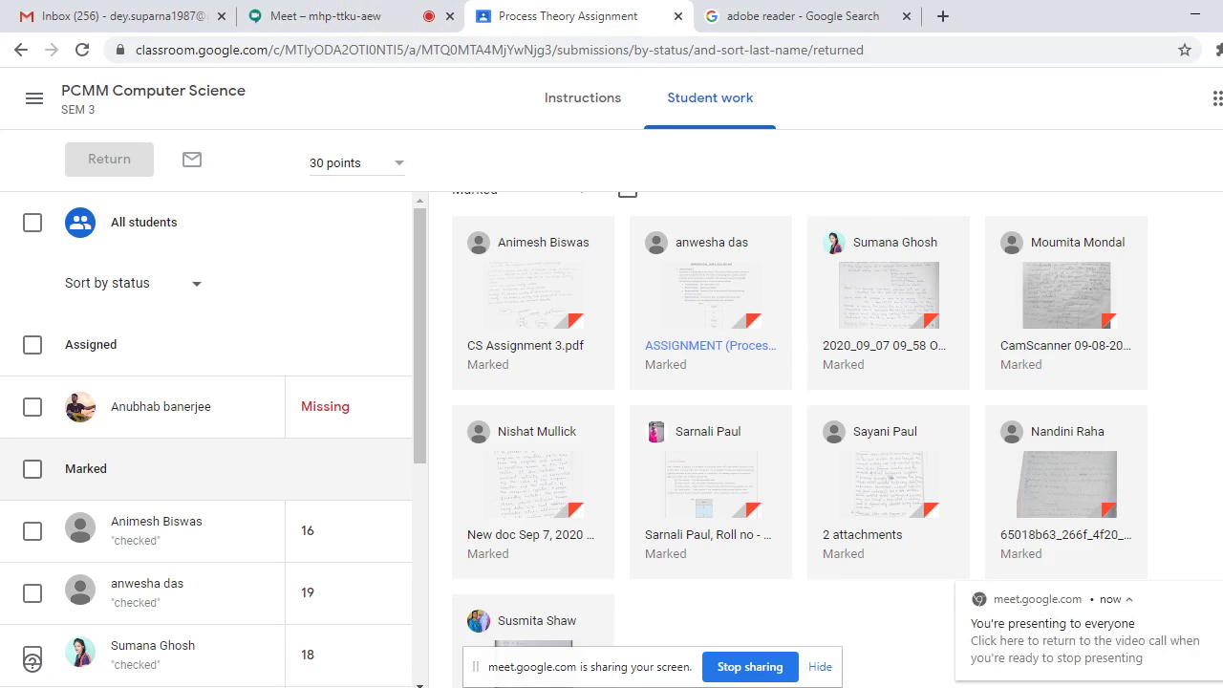
{"action": "scroll", "coordinate": [1082, 342], "scroll_direction": "up", "scroll_amount": 1}
{"action": "left_click", "coordinate": [1082, 342]}
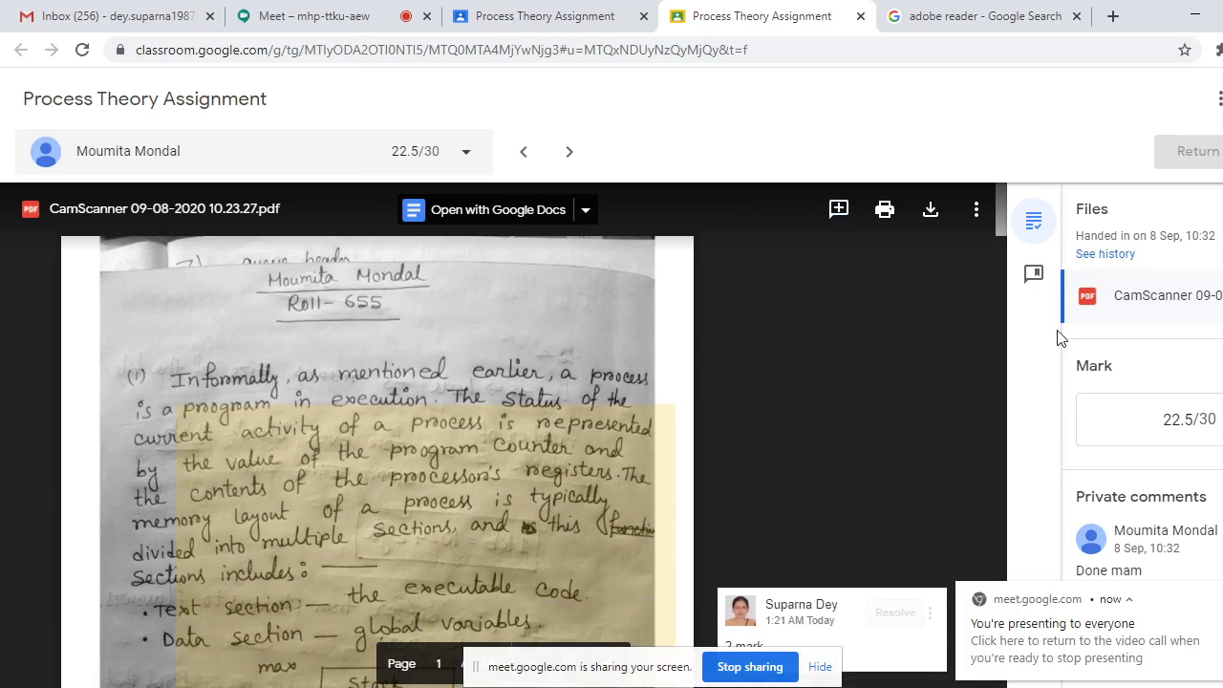
{"action": "left_click", "coordinate": [1064, 301]}
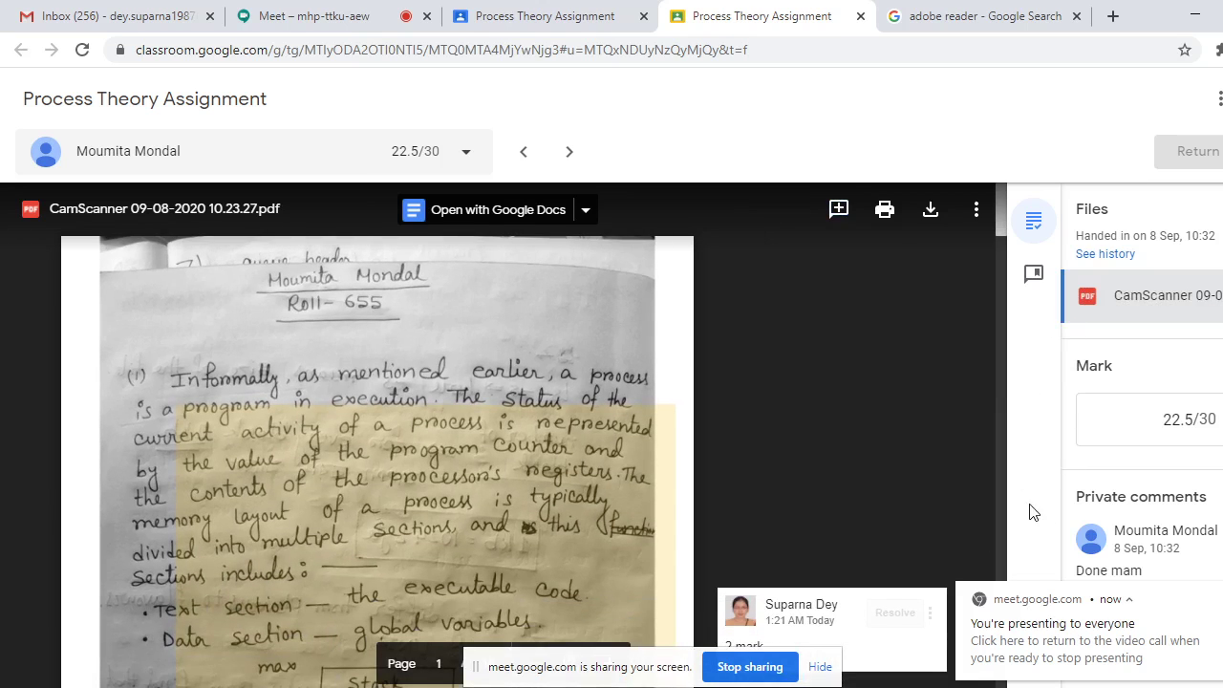
{"action": "mouse_move", "coordinate": [1000, 216]}
{"action": "left_mouse_down"}
{"action": "mouse_move", "coordinate": [1000, 246]}
{"action": "mouse_move", "coordinate": [704, 369]}
{"action": "left_mouse_up"}
{"action": "mouse_move", "coordinate": [995, 239]}
{"action": "left_mouse_down"}
{"action": "mouse_move", "coordinate": [987, 445]}
{"action": "mouse_move", "coordinate": [1007, 641]}
{"action": "mouse_move", "coordinate": [1021, 583]}
{"action": "left_mouse_up"}
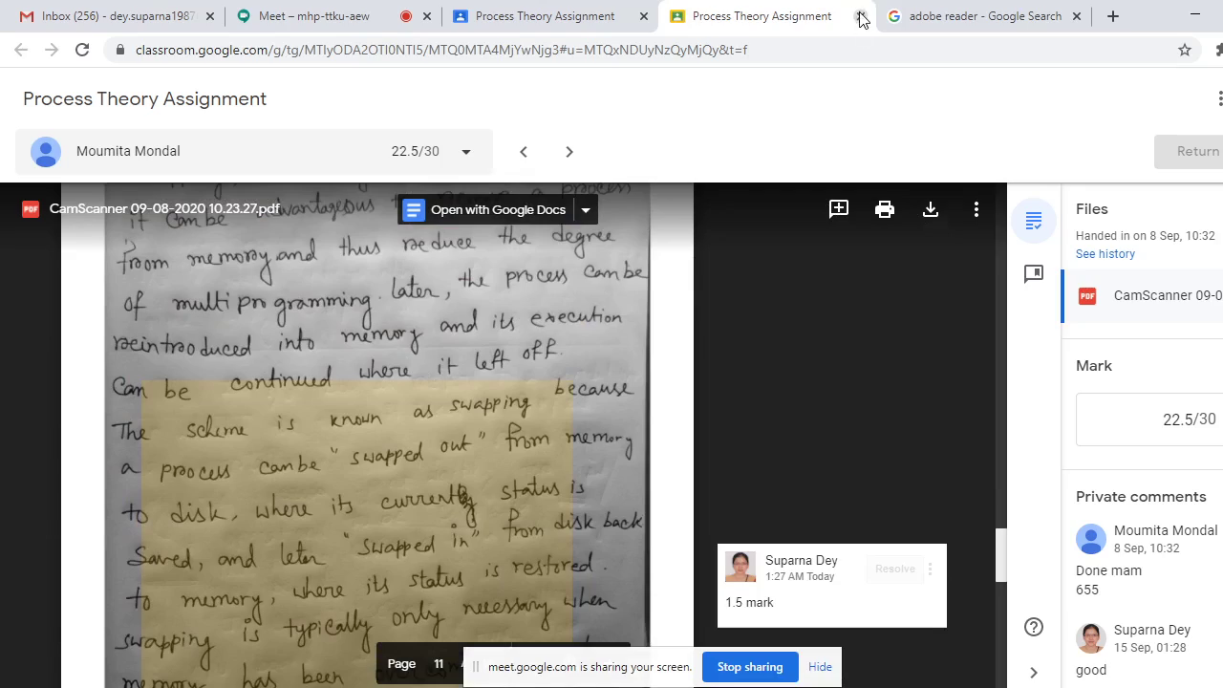
{"action": "left_click_drag", "start_coordinate": [1003, 548], "coordinate": [1023, 183]}
{"action": "left_click", "coordinate": [562, 16]}
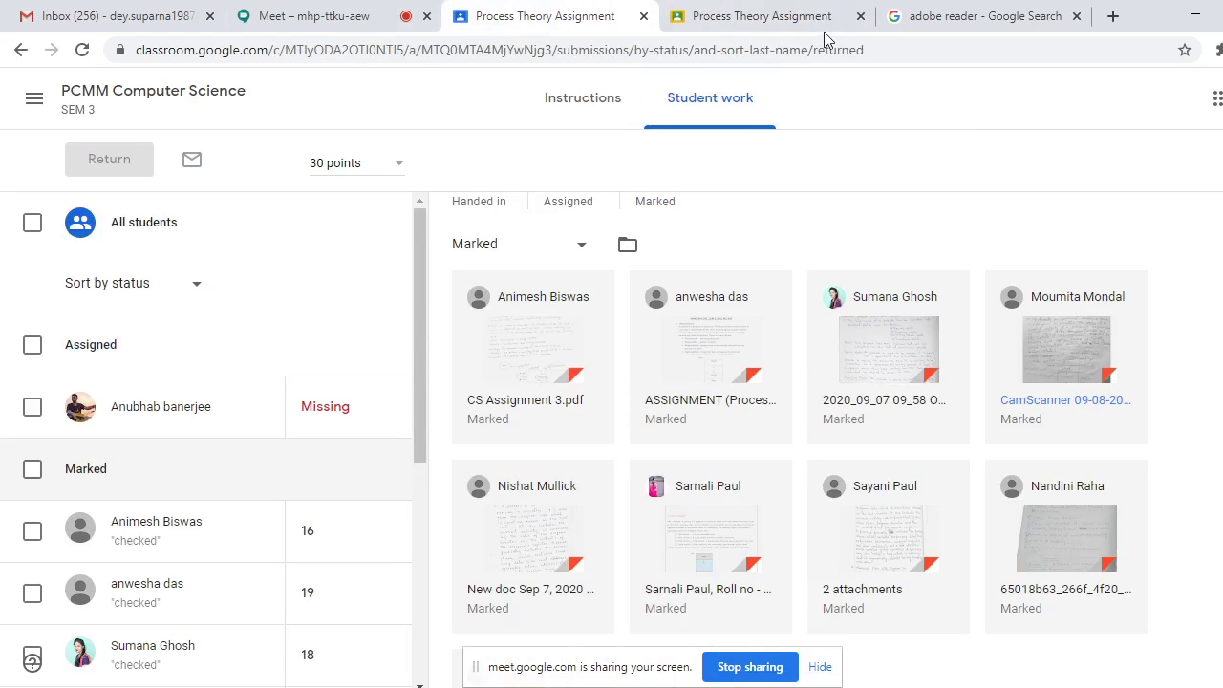
{"action": "left_click", "coordinate": [861, 16]}
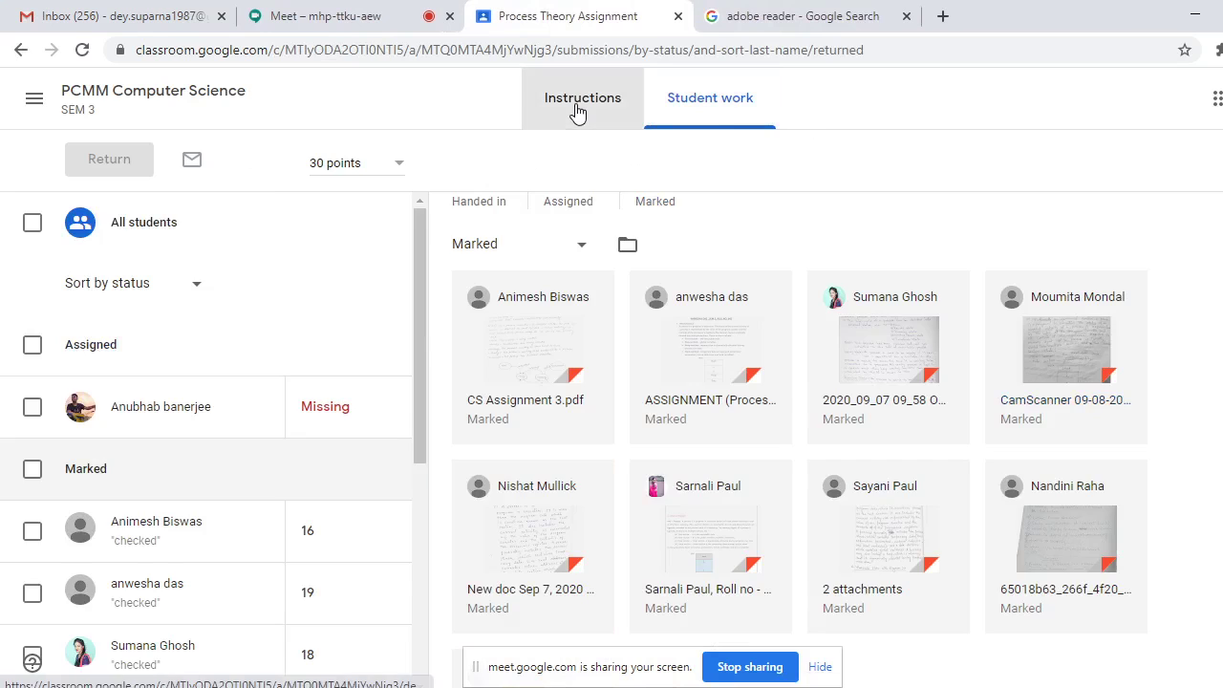
Leave the Process Theory Assignment and open the Classwork page of the PCMM Computer Science class
{"action": "left_click", "coordinate": [577, 110]}
{"action": "left_click", "coordinate": [703, 107]}
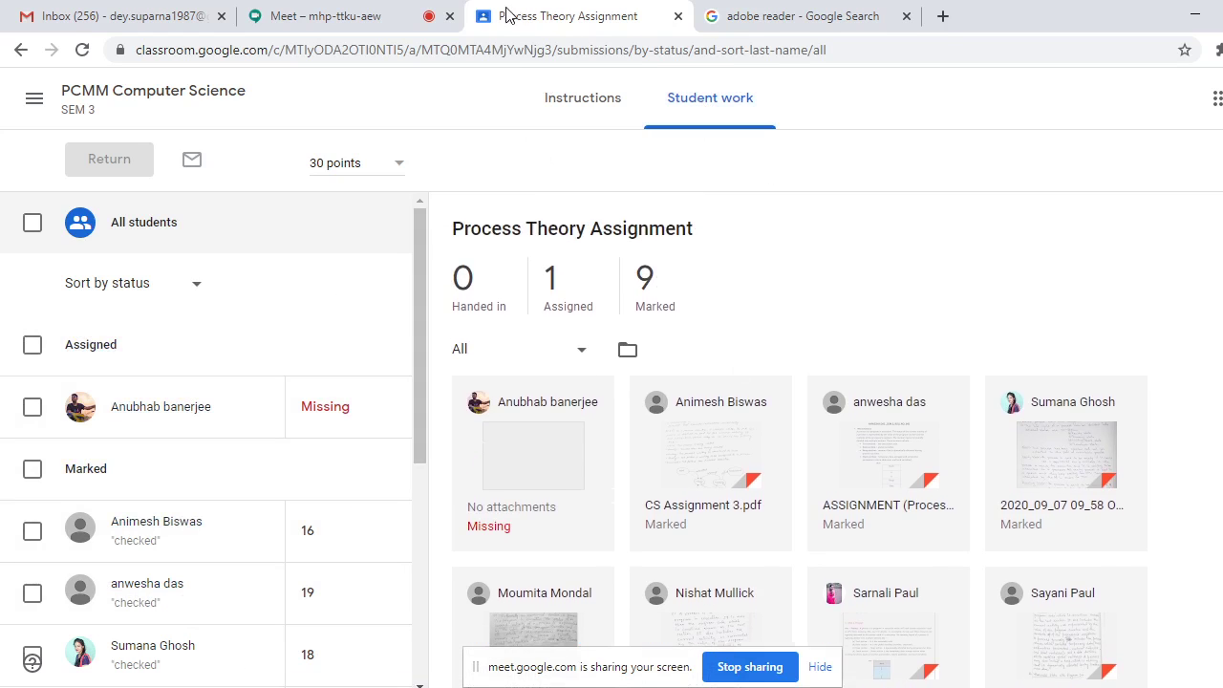
{"action": "left_click", "coordinate": [37, 99]}
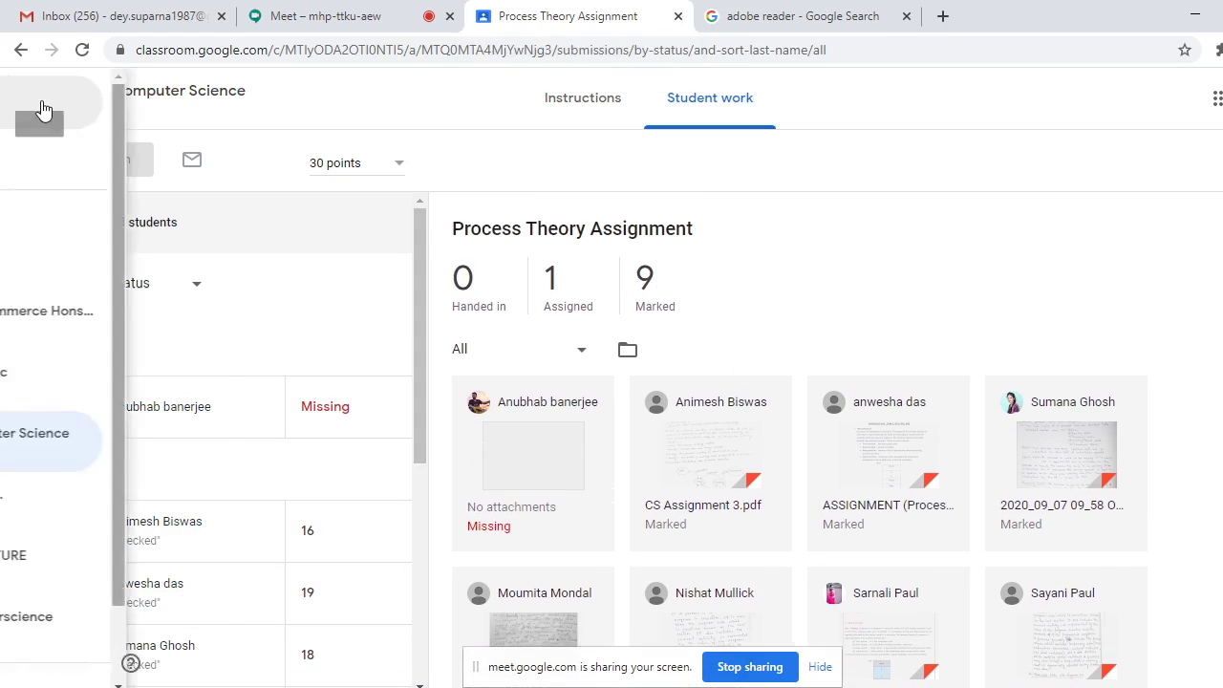
{"action": "left_click", "coordinate": [93, 450]}
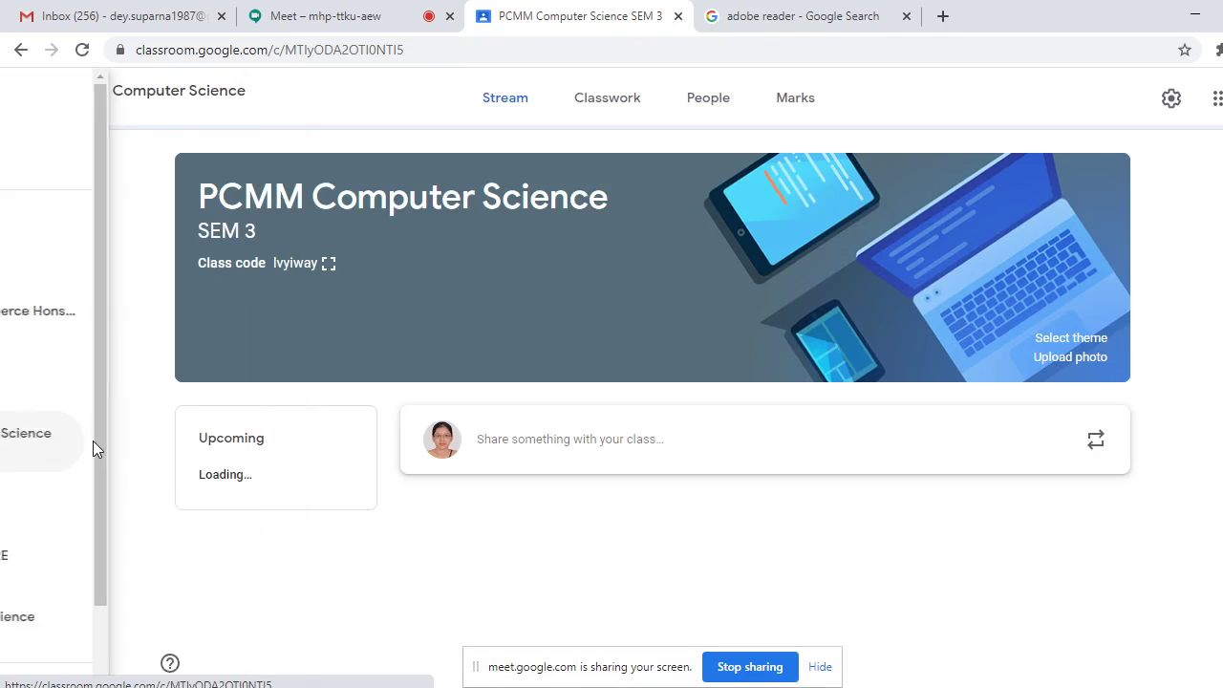
{"action": "scroll", "coordinate": [216, 155], "scroll_direction": "down", "scroll_amount": 1}
{"action": "scroll", "coordinate": [688, 158], "scroll_direction": "down", "scroll_amount": 3}
{"action": "scroll", "coordinate": [688, 158], "scroll_direction": "up", "scroll_amount": 2}
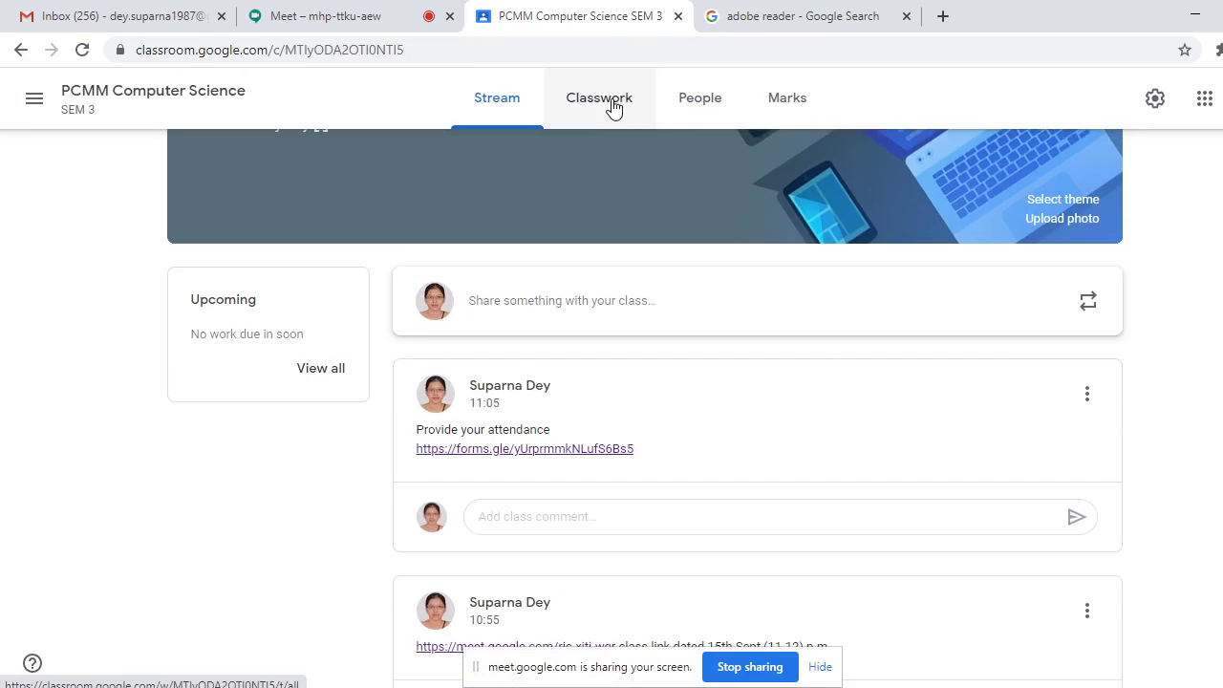
{"action": "left_click", "coordinate": [613, 107]}
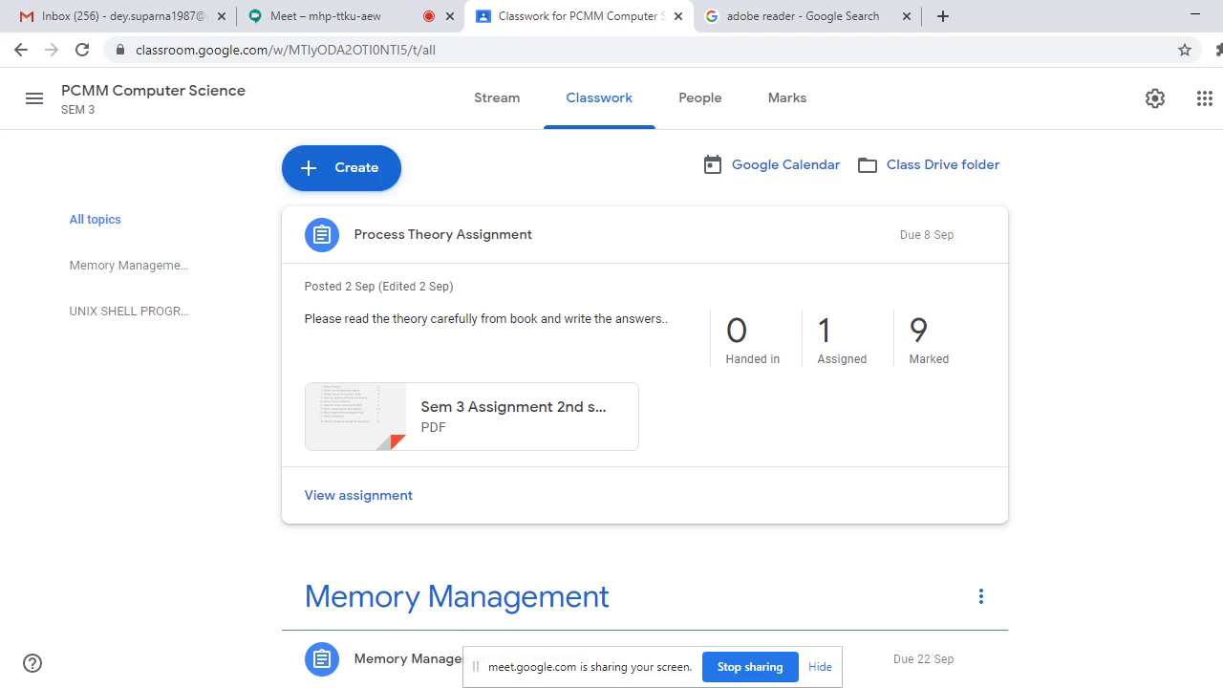
Check the details of Memory Management Assignment II and open the handed-in student work of Memory Management Assignment 1
{"action": "scroll", "coordinate": [645, 401], "scroll_direction": "down", "scroll_amount": 1}
{"action": "scroll", "coordinate": [645, 402], "scroll_direction": "down", "scroll_amount": 2}
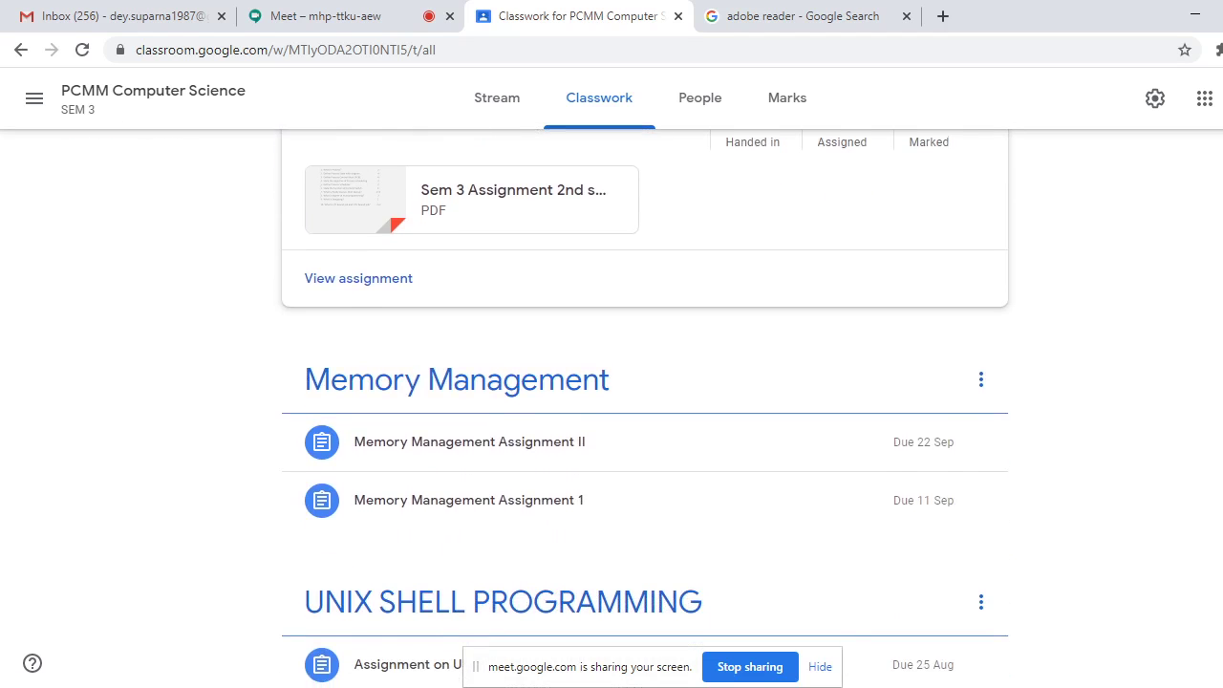
{"action": "left_click", "coordinate": [568, 441]}
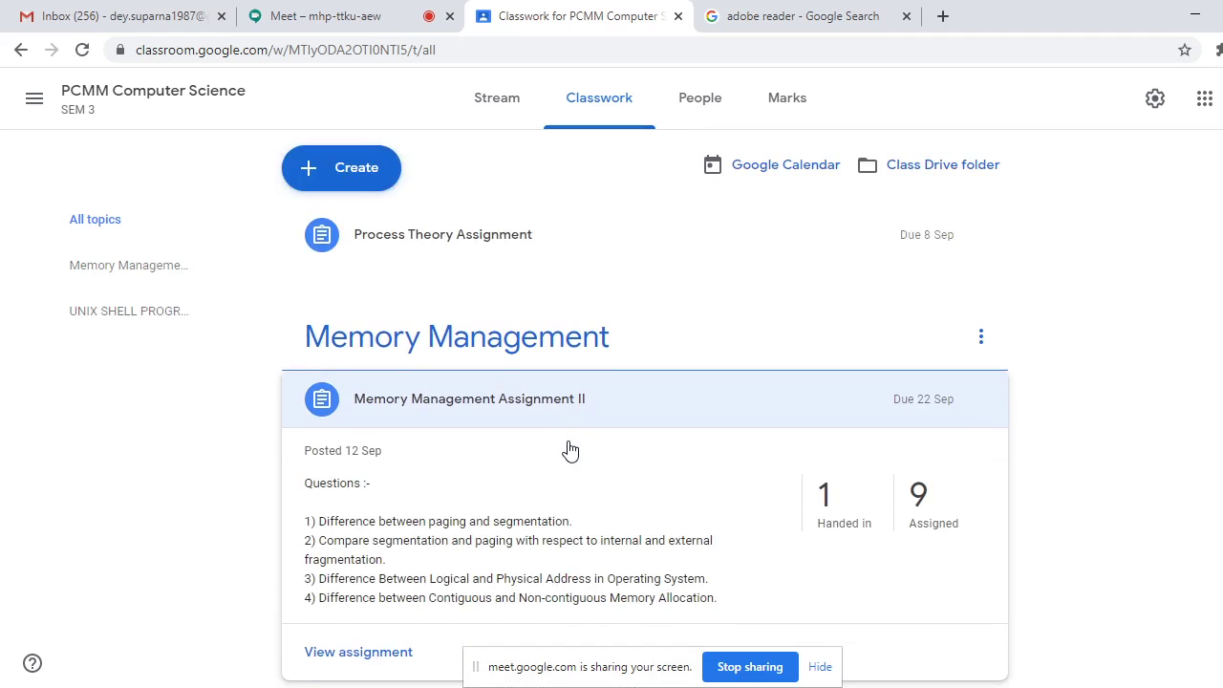
{"action": "scroll", "coordinate": [450, 491], "scroll_direction": "down", "scroll_amount": 3}
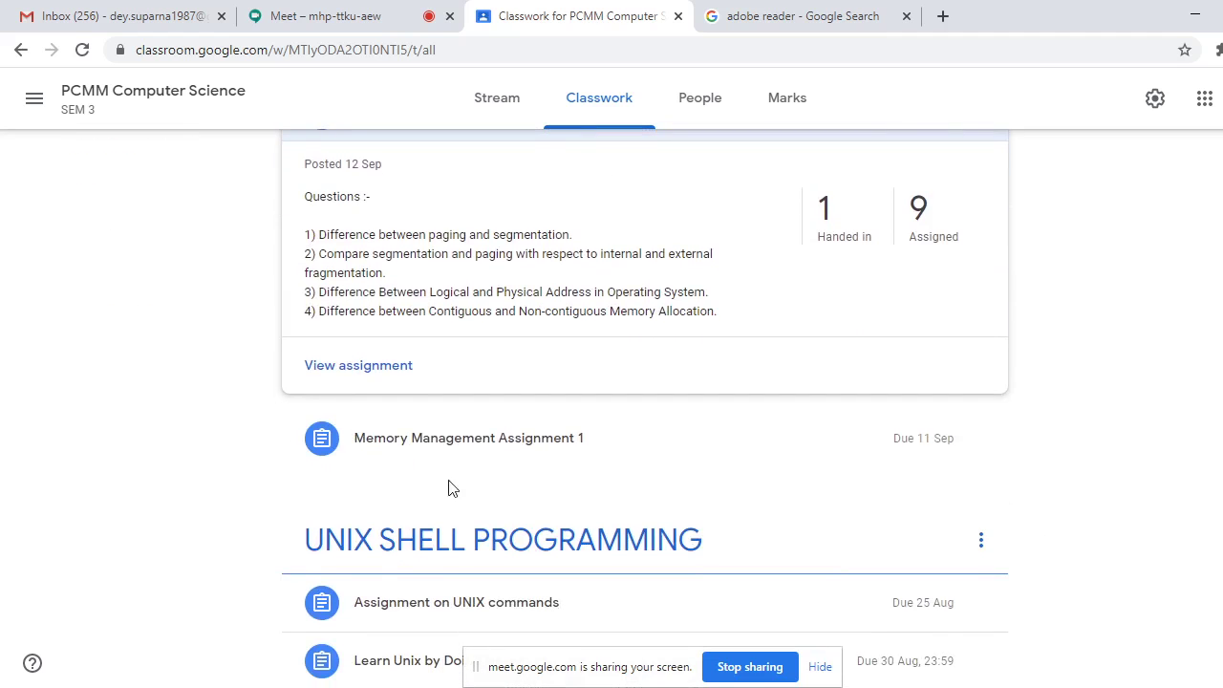
{"action": "left_click", "coordinate": [517, 446]}
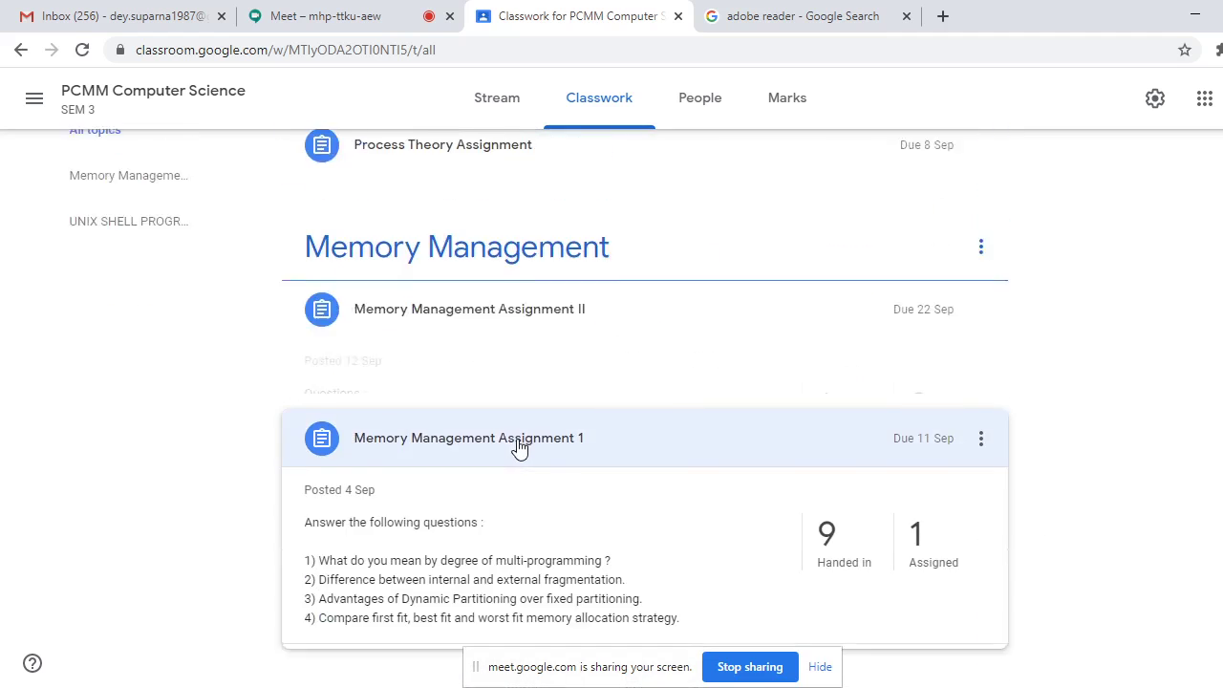
{"action": "left_click", "coordinate": [825, 544]}
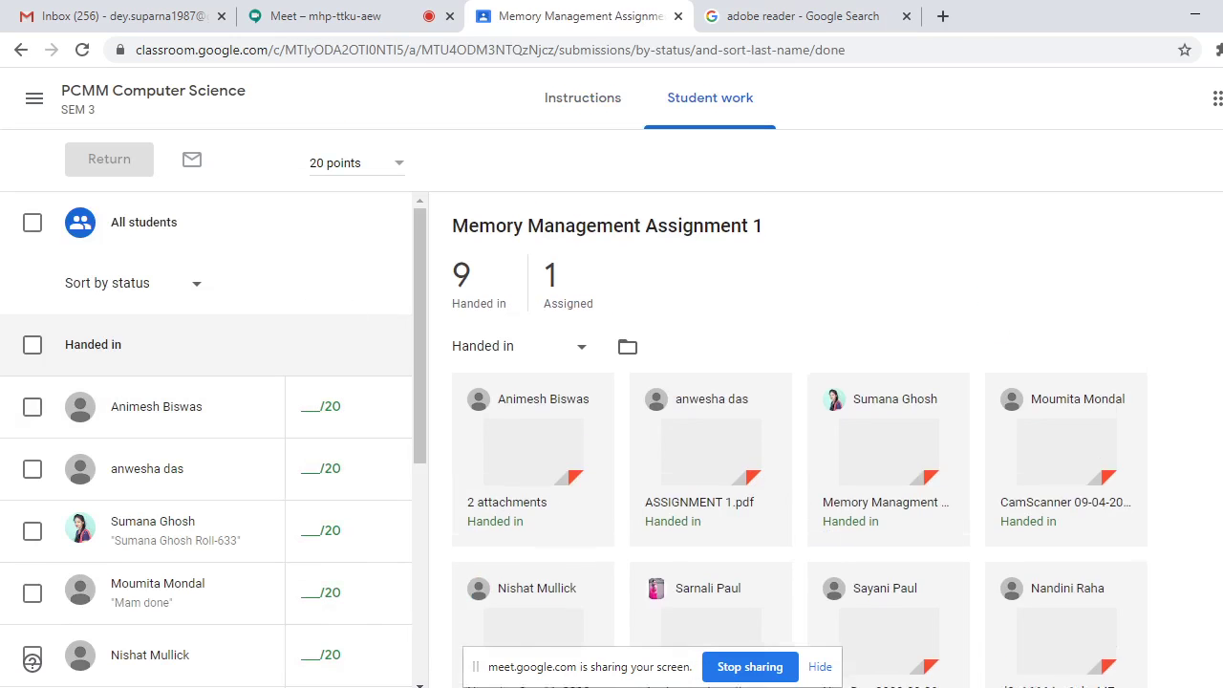
{"action": "scroll", "coordinate": [669, 401], "scroll_direction": "down", "scroll_amount": 1}
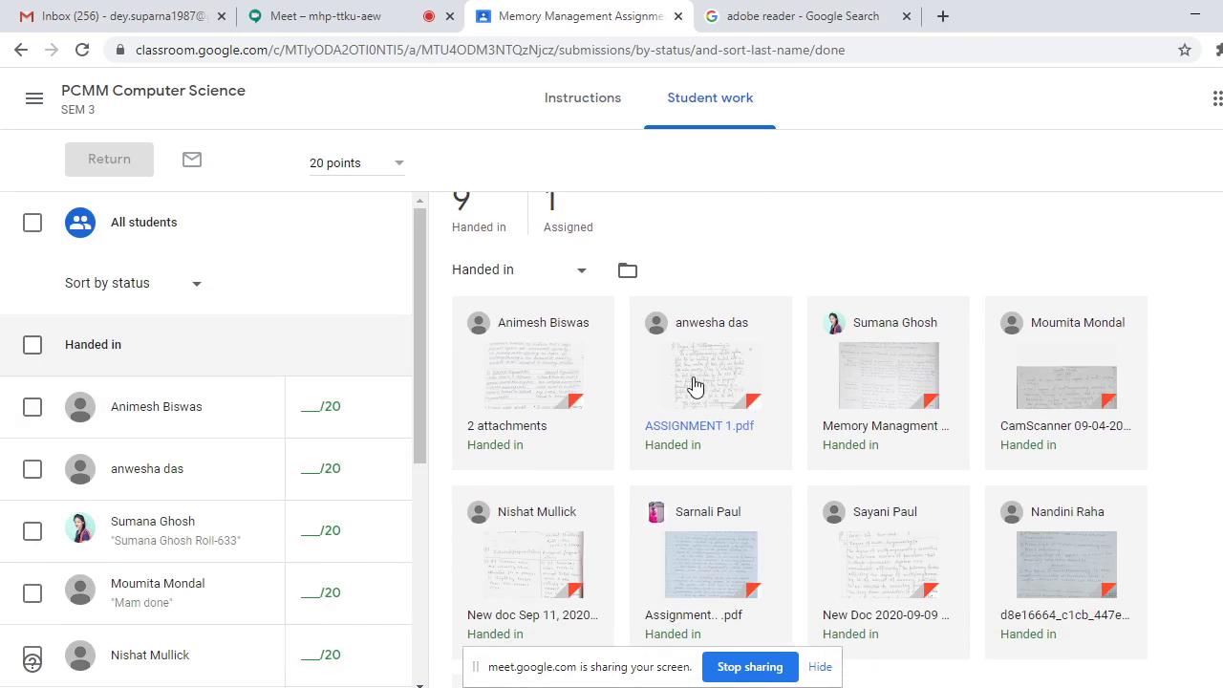
Open the handed-in file New Doc 2020-09-09 10.38.58.pdf for marking
{"action": "left_click", "coordinate": [904, 571]}
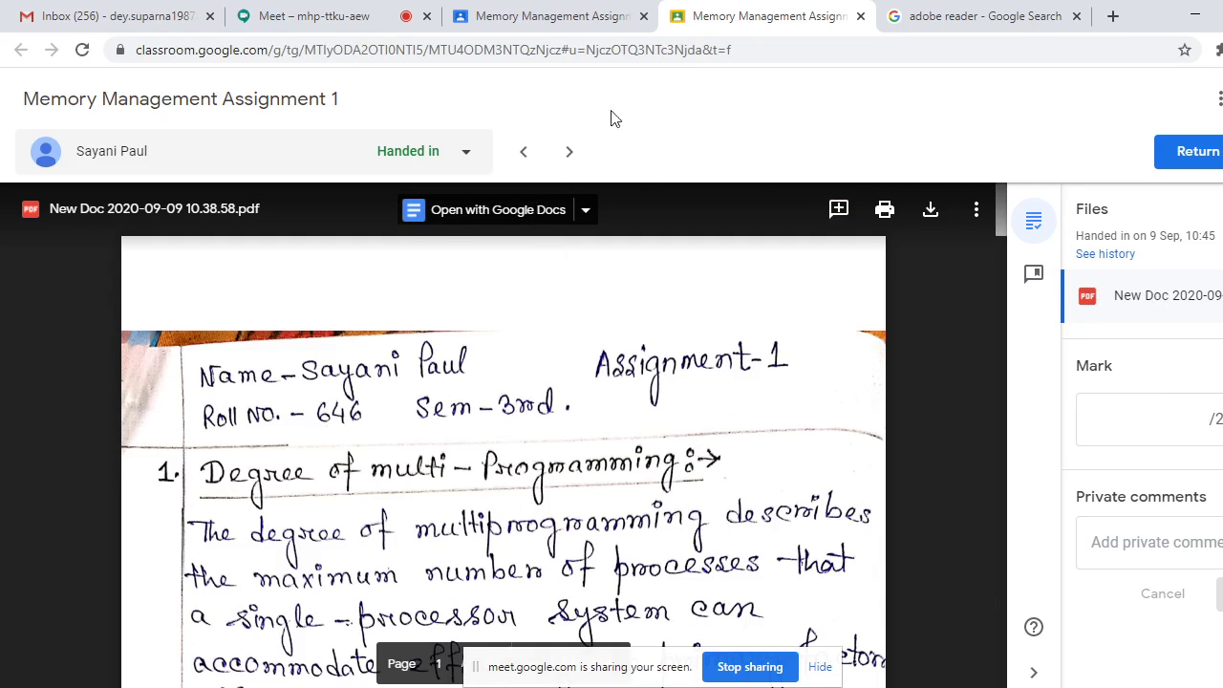
{"action": "left_click", "coordinate": [551, 16]}
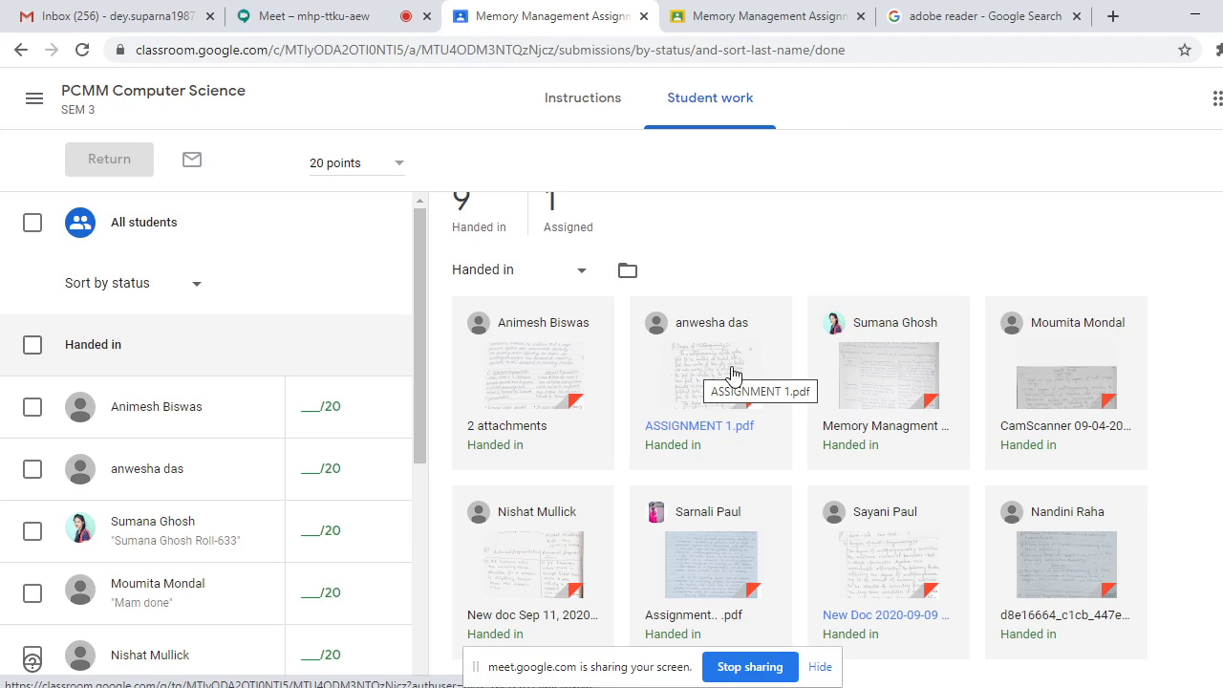
{"action": "left_click", "coordinate": [739, 29]}
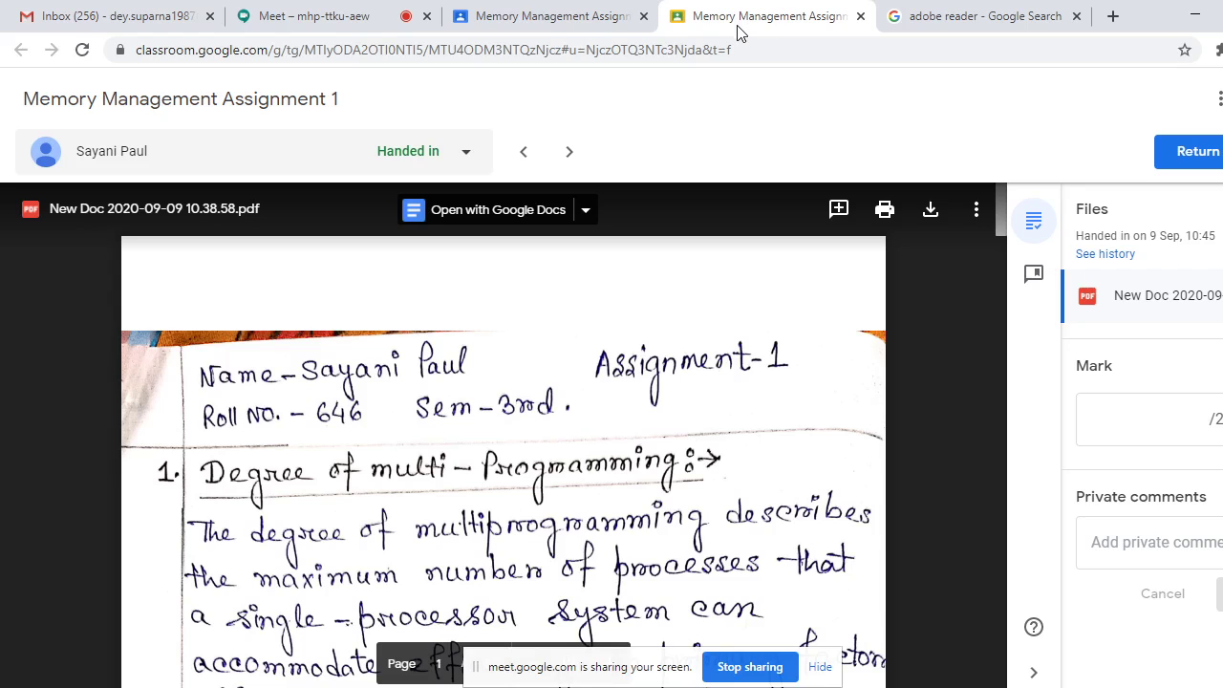
Highlight the long-term scheduler passage in the first answer and attach the comment "correct"
{"action": "left_click", "coordinate": [839, 212]}
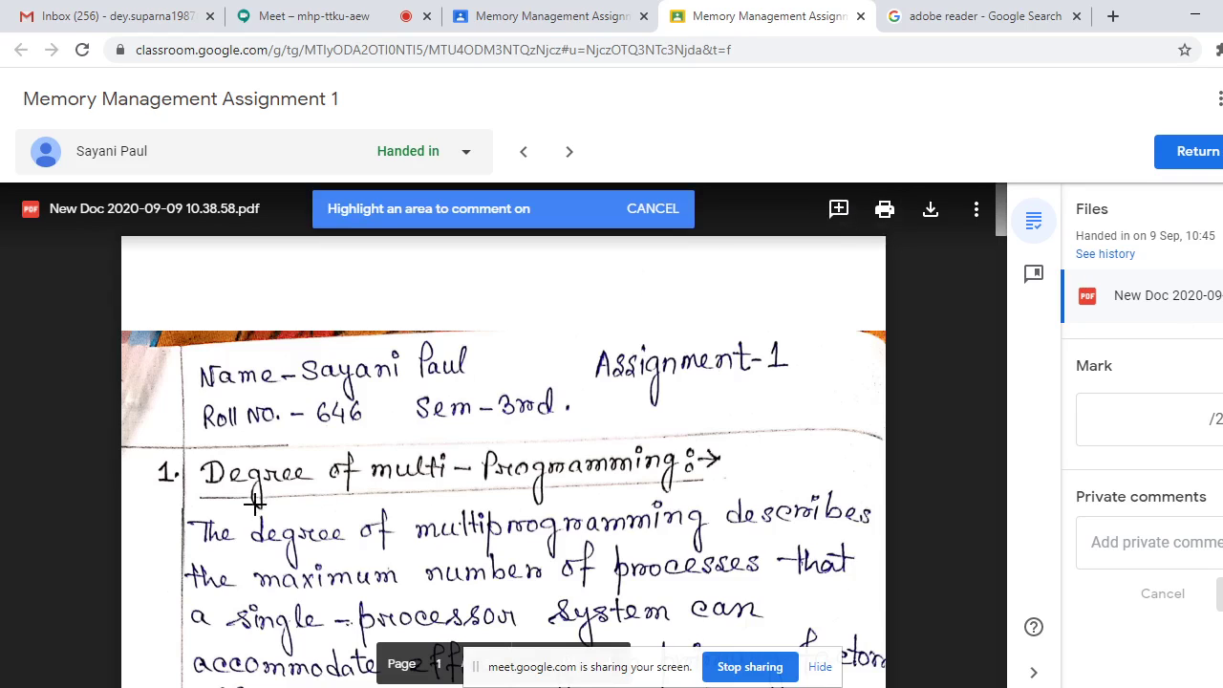
{"action": "scroll", "coordinate": [995, 247], "scroll_direction": "down", "scroll_amount": 2}
{"action": "scroll", "coordinate": [995, 243], "scroll_direction": "down", "scroll_amount": 4}
{"action": "left_click_drag", "start_coordinate": [272, 354], "coordinate": [774, 552]}
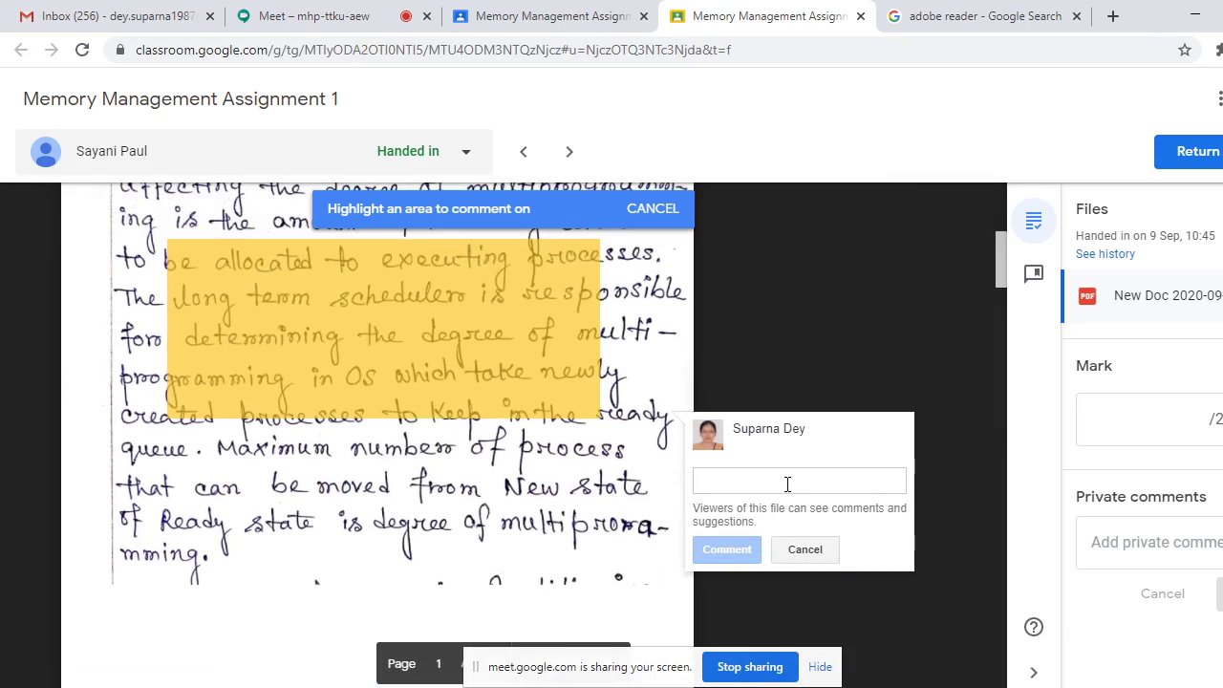
{"action": "type", "text": "correct"}
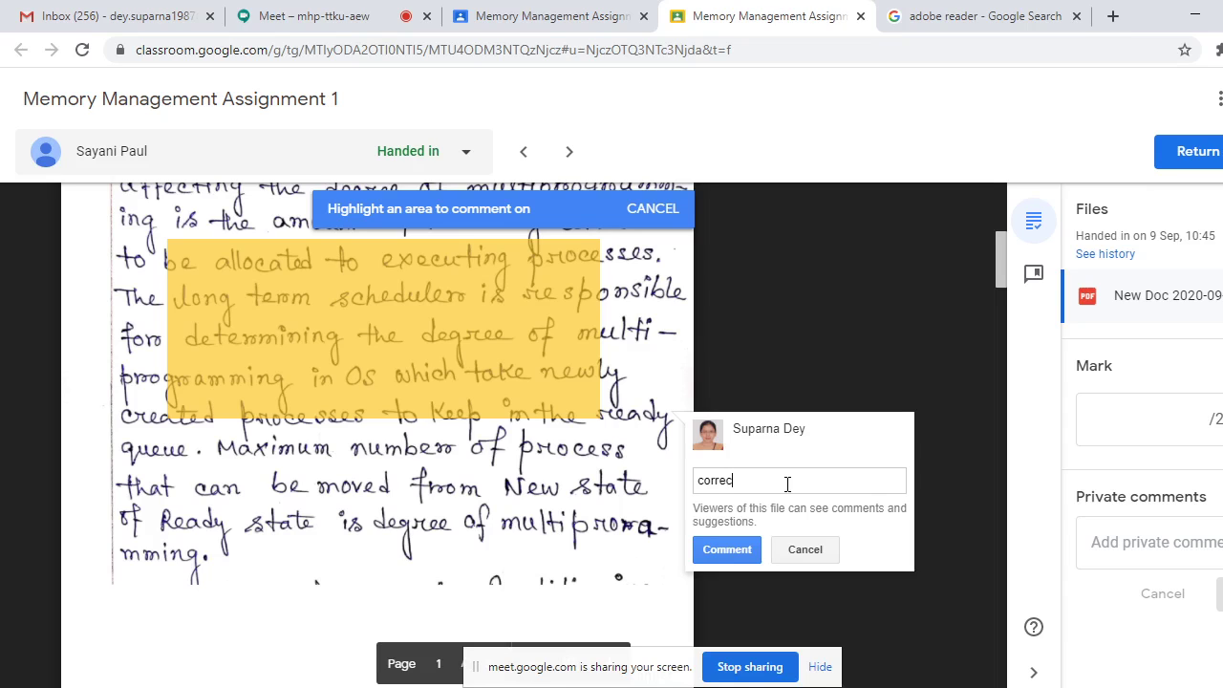
{"action": "left_click", "coordinate": [735, 553]}
{"action": "left_click", "coordinate": [839, 385]}
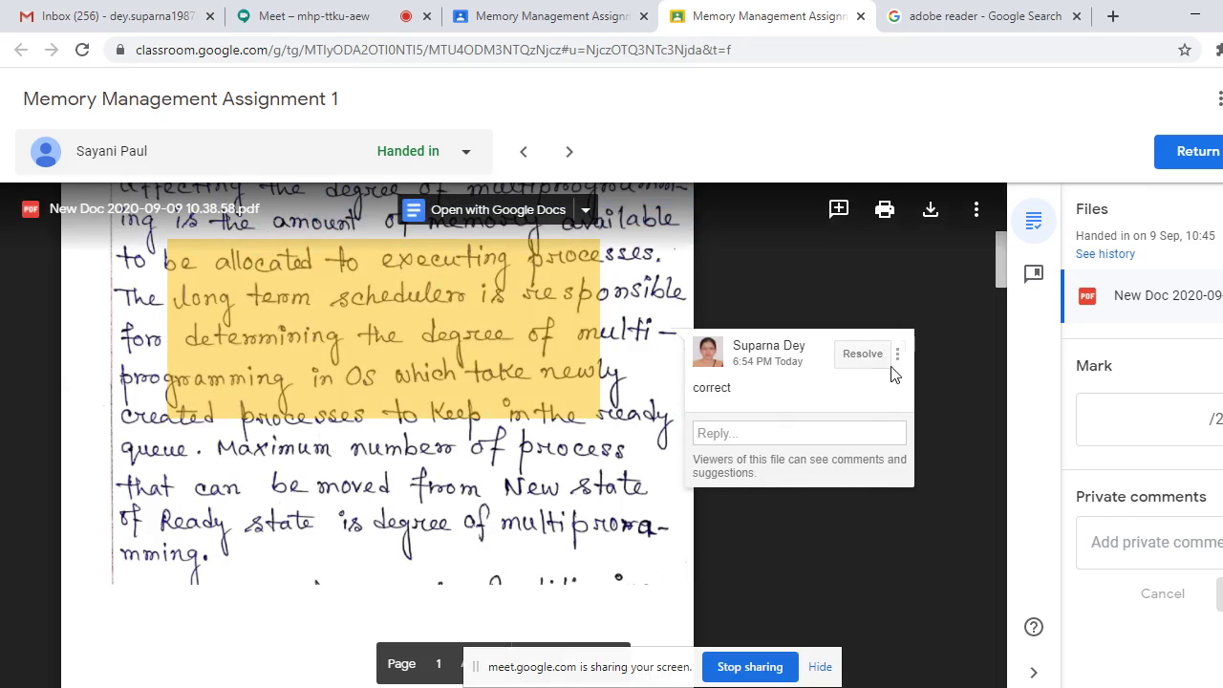
Delete the "correct" comment from the first answer
{"action": "left_click", "coordinate": [897, 355]}
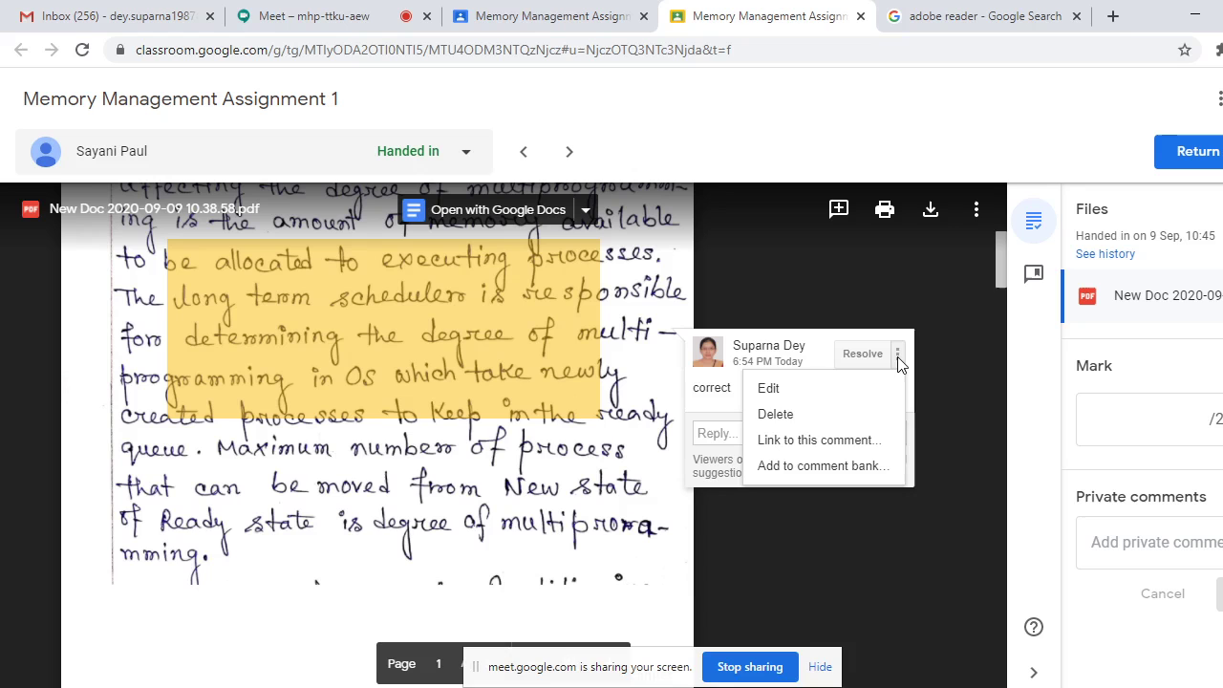
{"action": "left_click", "coordinate": [787, 427]}
{"action": "left_click", "coordinate": [765, 372]}
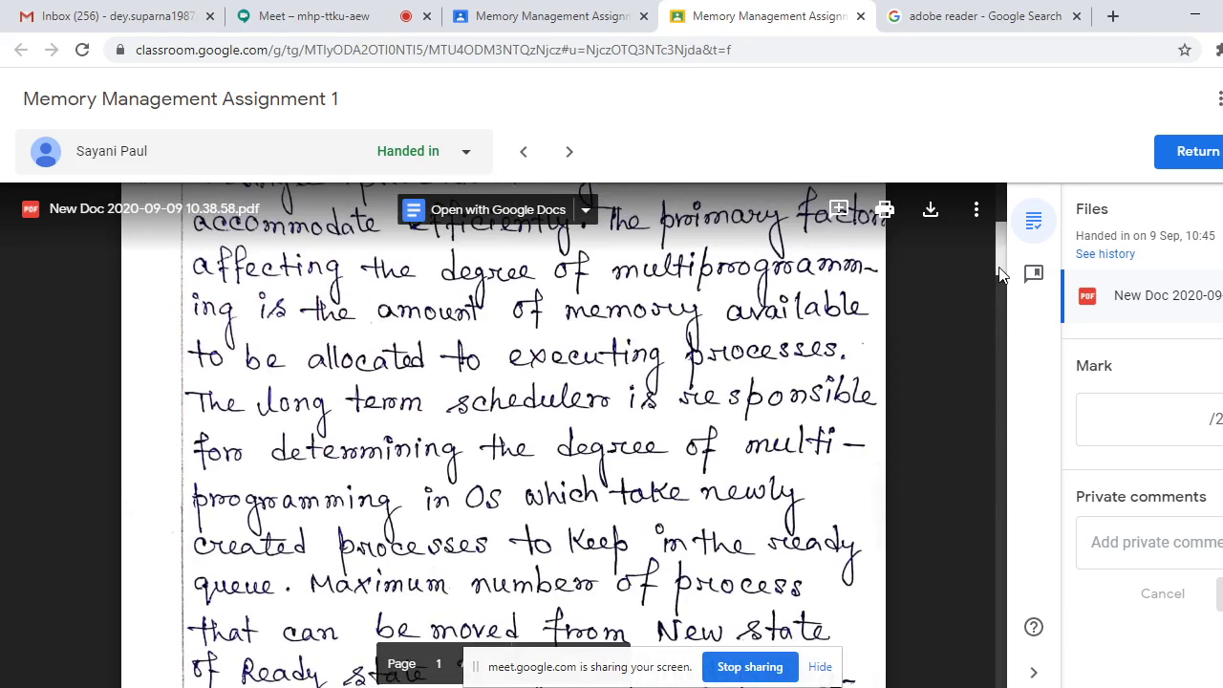
Mark out the long-term scheduler passage in the first answer for a comment, and close the student's submission without posting one
{"action": "scroll", "coordinate": [999, 275], "scroll_direction": "up", "scroll_amount": 1}
{"action": "left_click", "coordinate": [838, 209]}
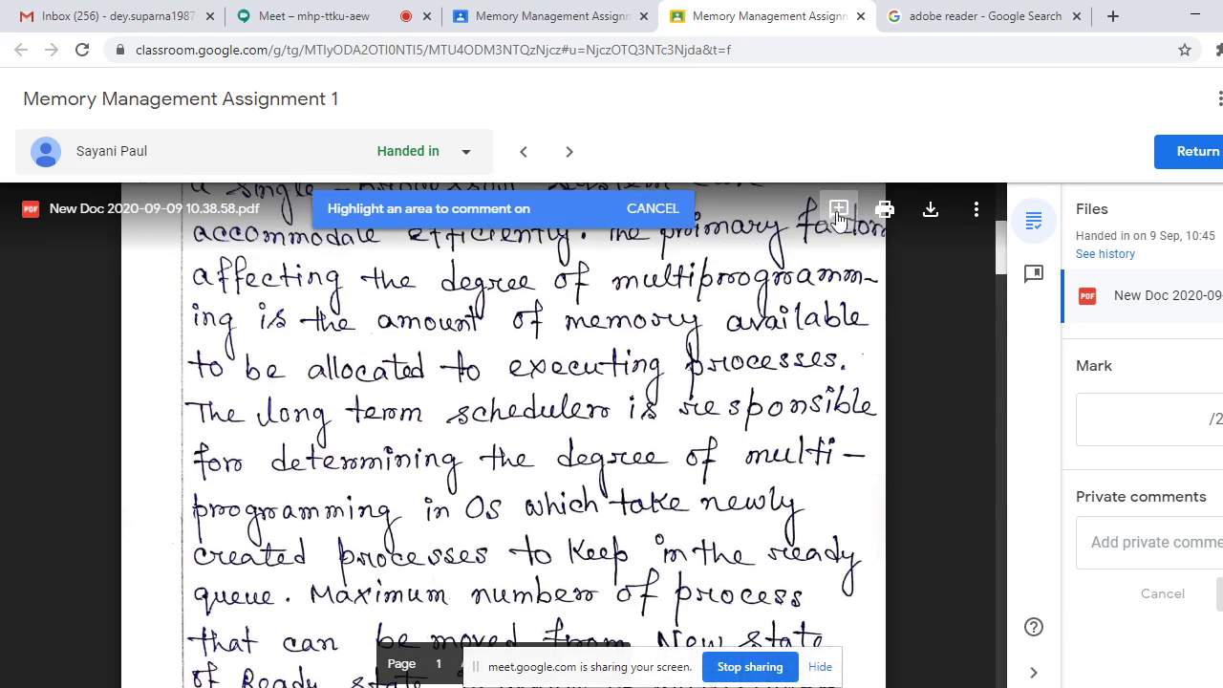
{"action": "left_click_drag", "start_coordinate": [238, 305], "coordinate": [830, 616]}
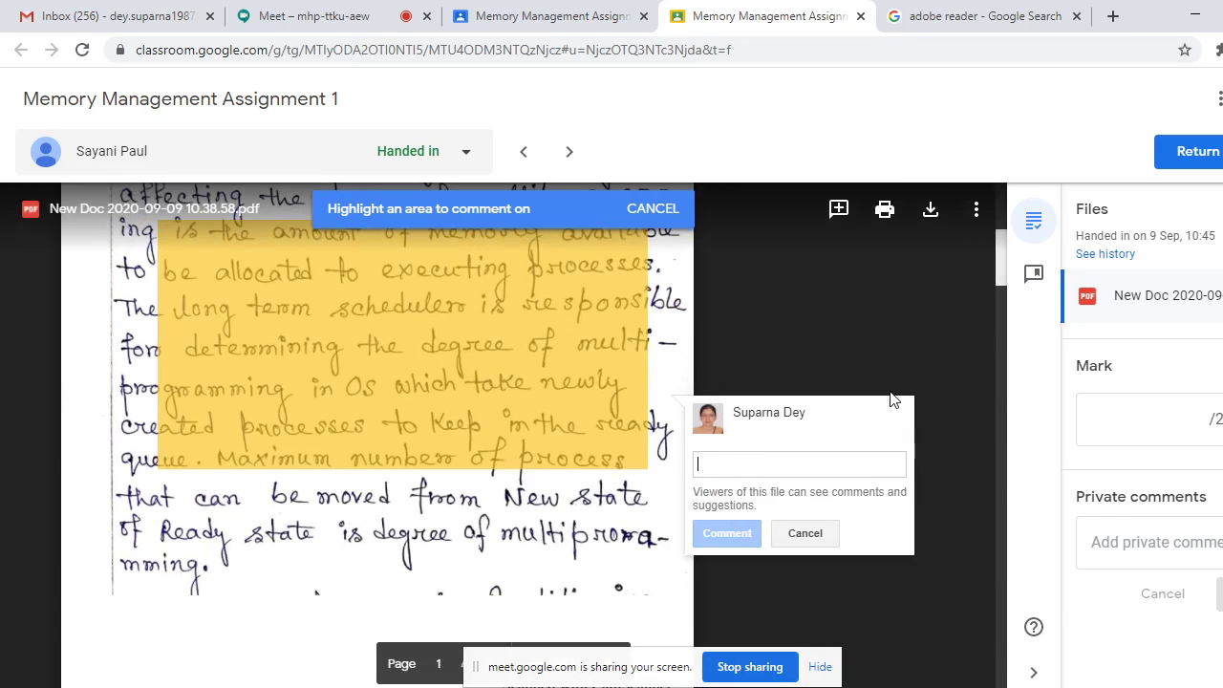
{"action": "left_click", "coordinate": [860, 17]}
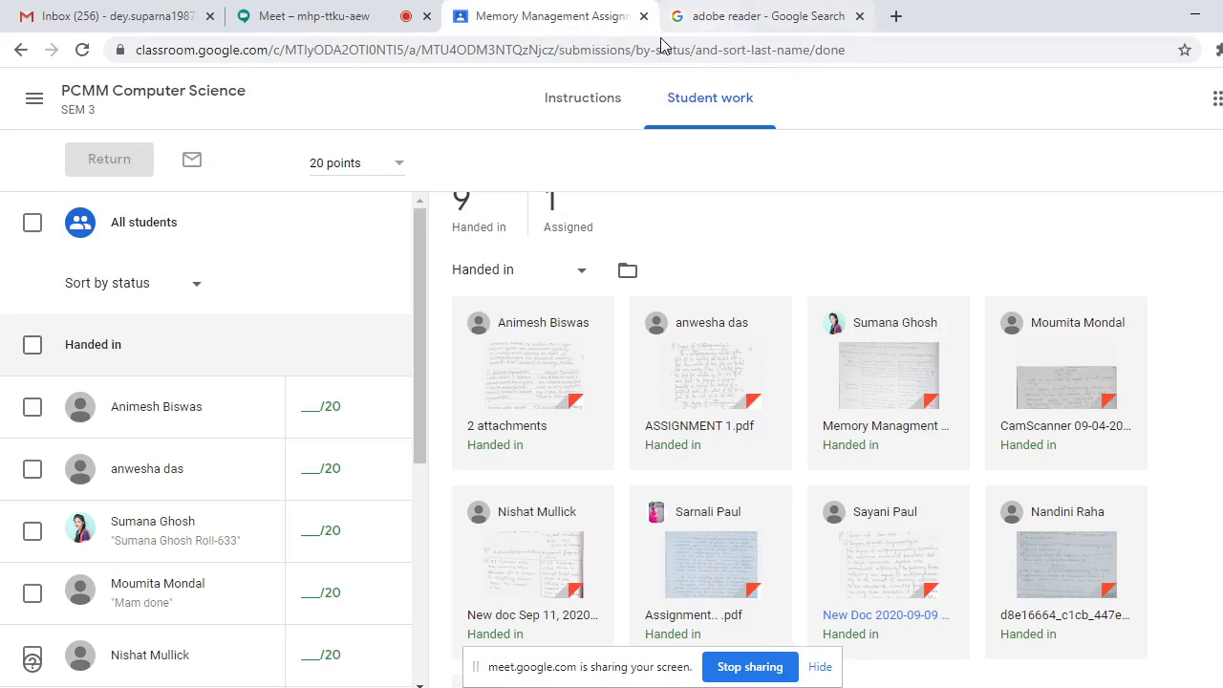
View the instructions of Memory Management Assignment 1 and go back to the PCMM Computer Science classwork list
{"action": "left_click", "coordinate": [577, 100]}
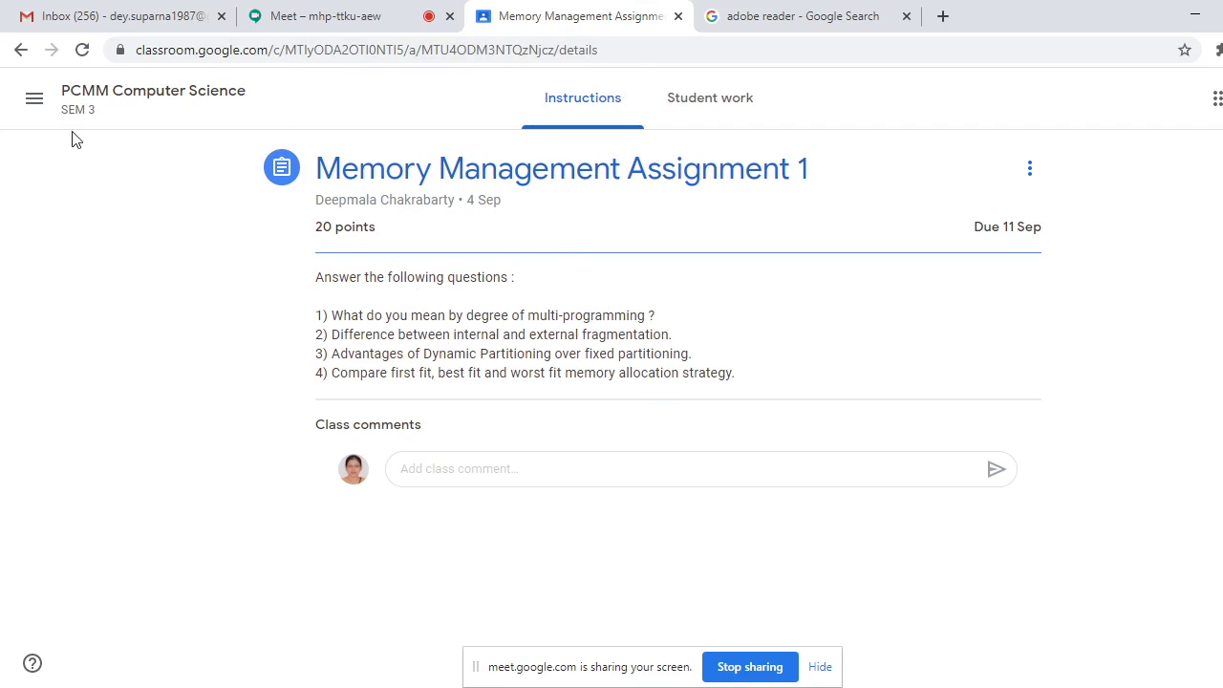
{"action": "left_click", "coordinate": [36, 99]}
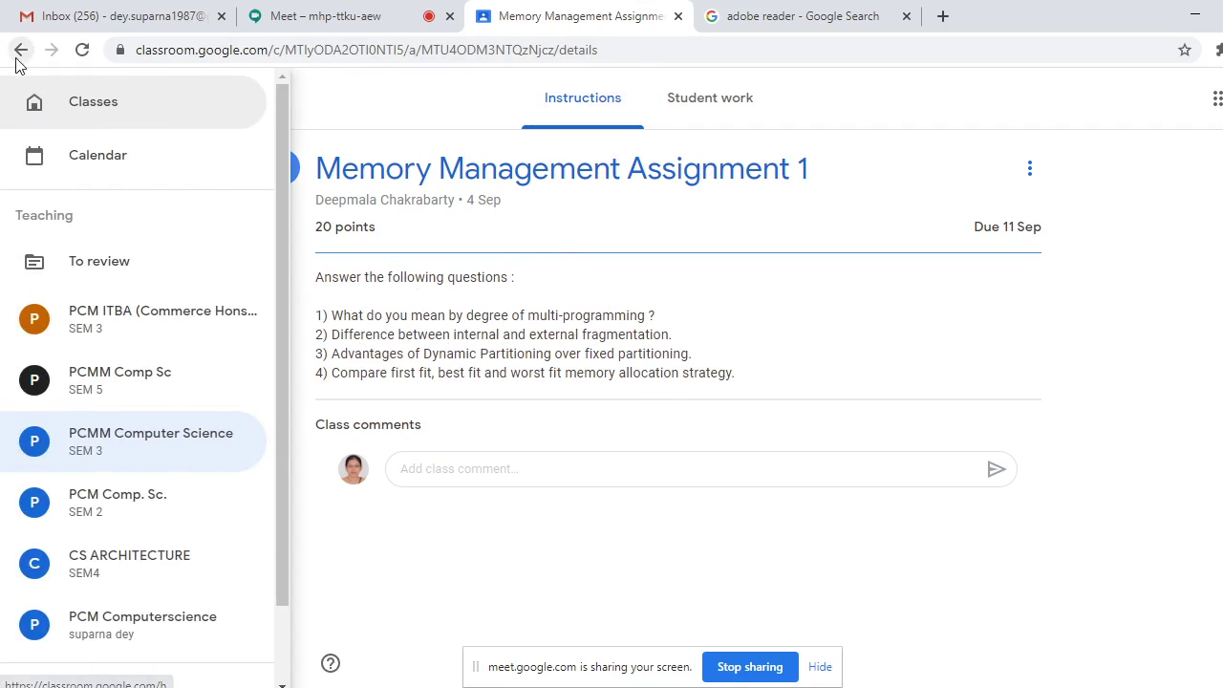
{"action": "left_click", "coordinate": [21, 50]}
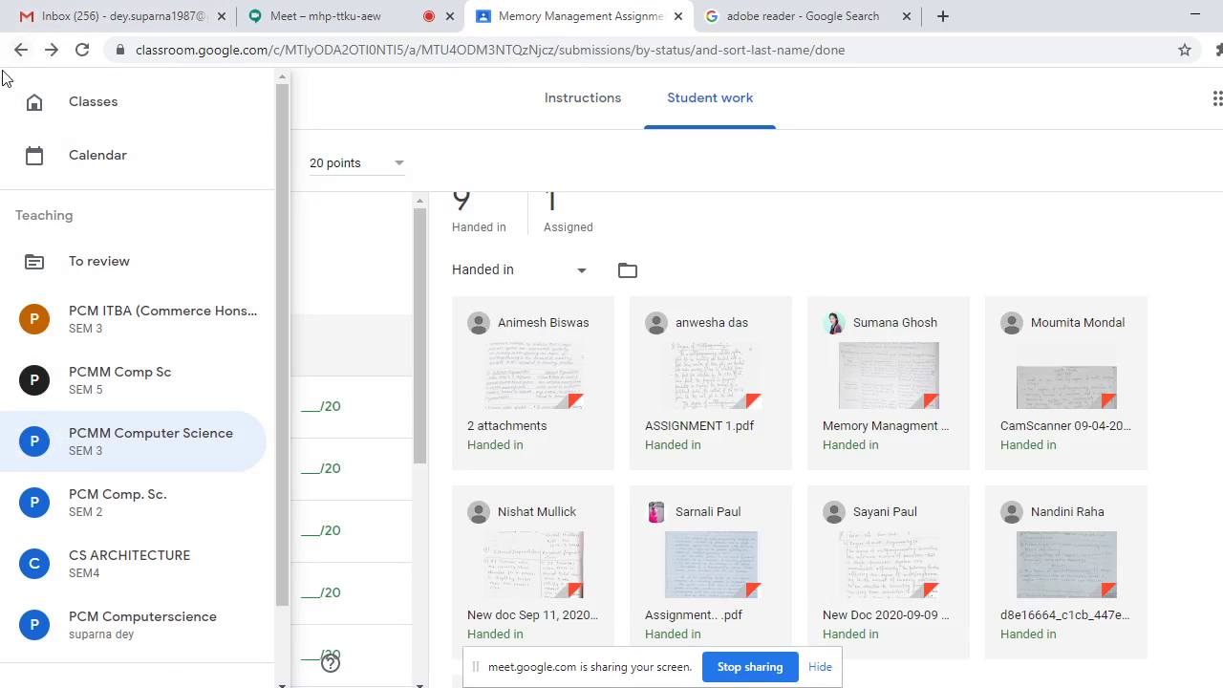
{"action": "left_click", "coordinate": [21, 50]}
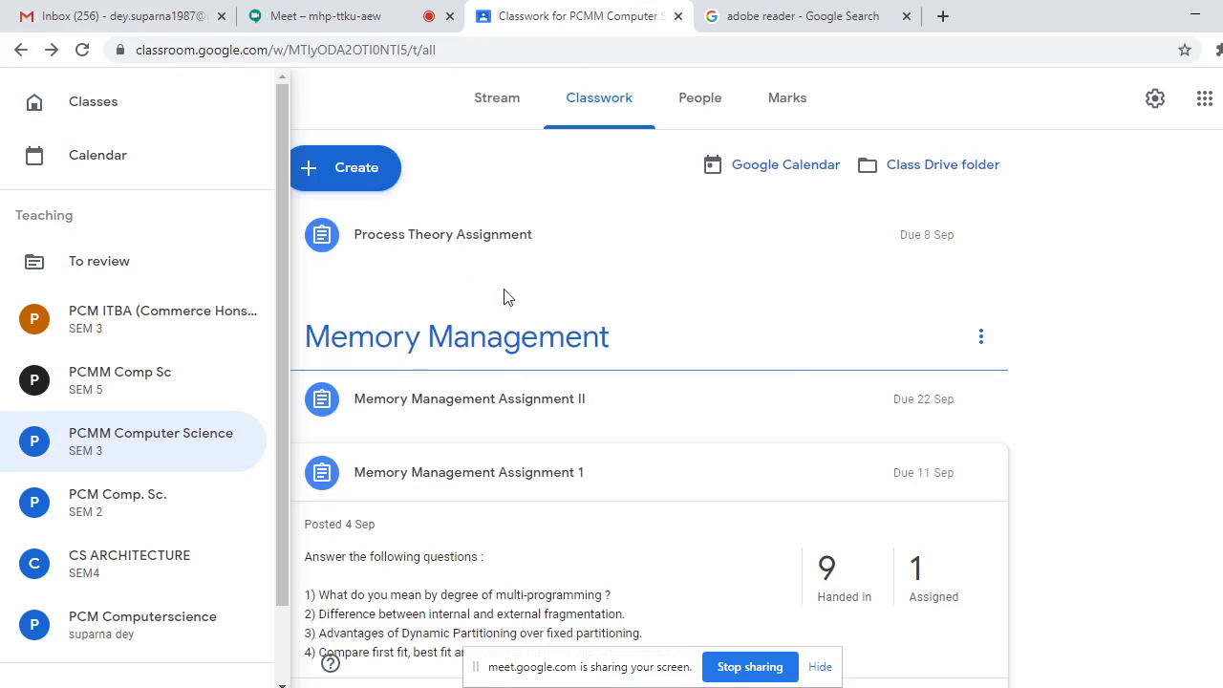
Expand Process Theory Assignment, try to preview its attached Sem 3 Assignment 2nd sept (2).pdf, and close the preview
{"action": "left_click", "coordinate": [472, 239]}
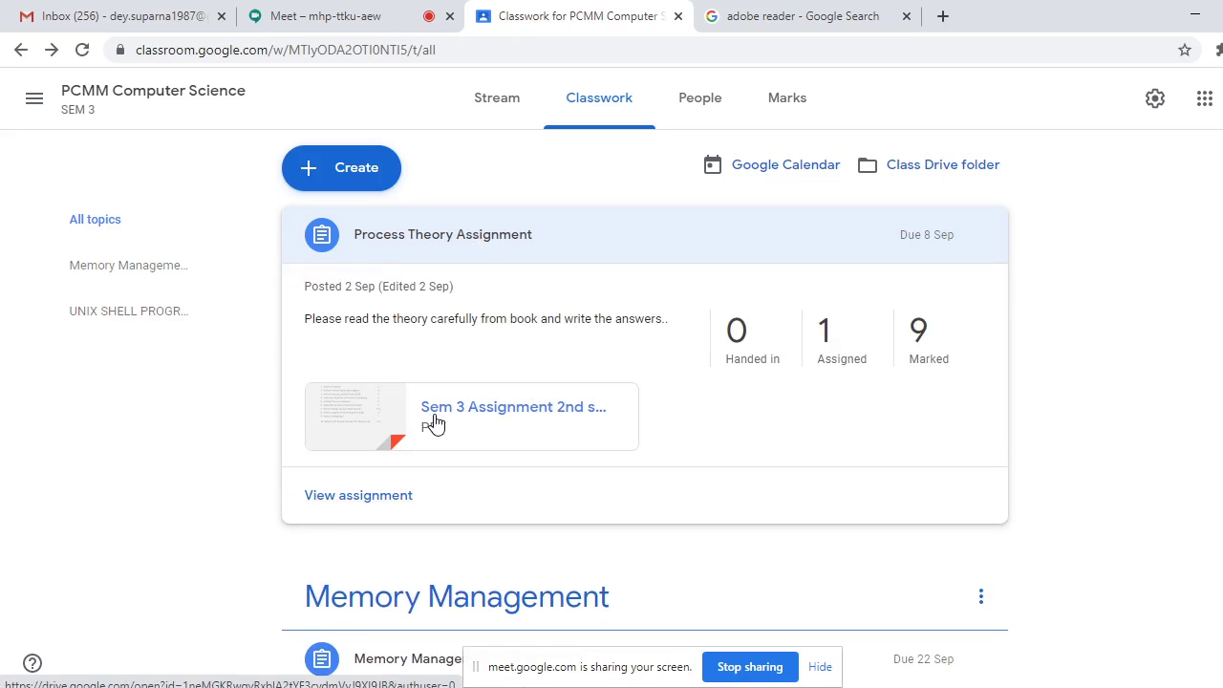
{"action": "left_click", "coordinate": [435, 426]}
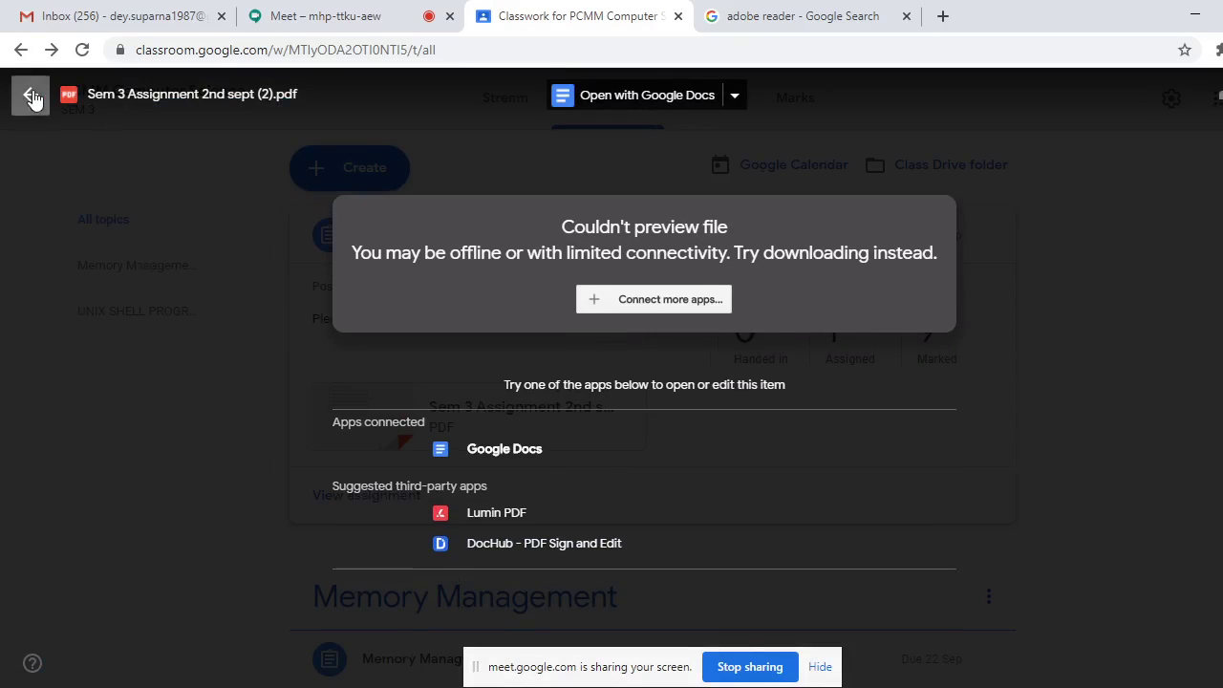
{"action": "left_click", "coordinate": [31, 97]}
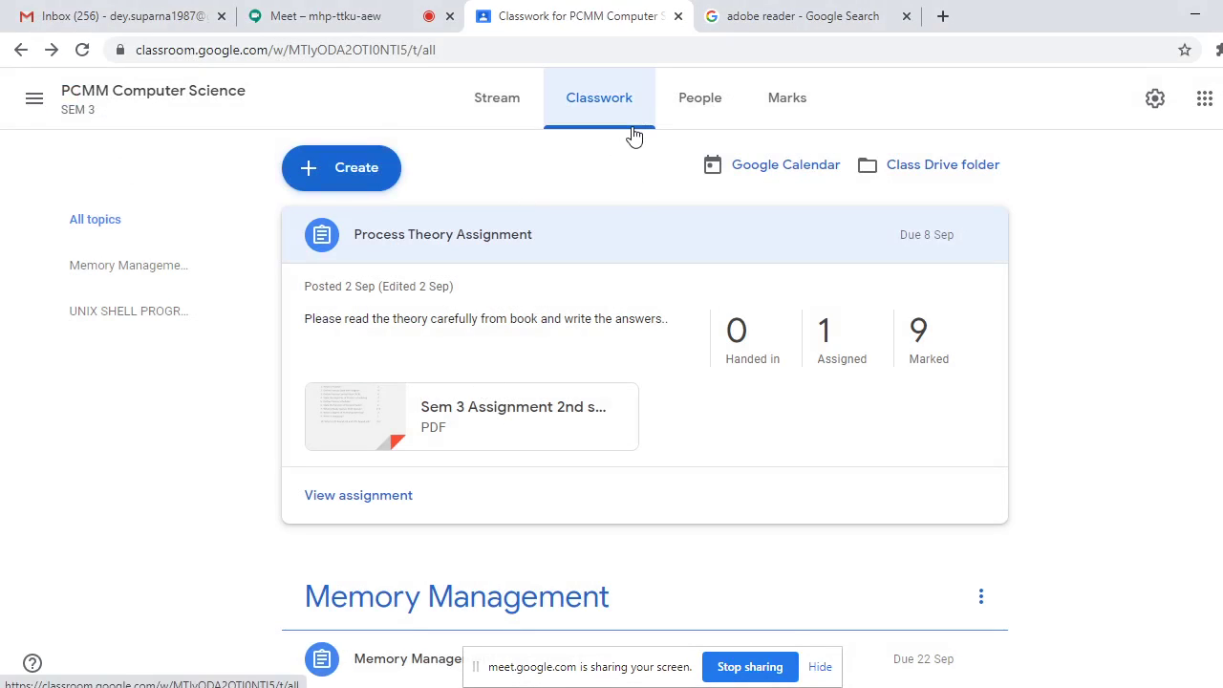
Look over the class stream and return to the classwork list
{"action": "left_click", "coordinate": [497, 101]}
{"action": "scroll", "coordinate": [1214, 330], "scroll_direction": "up", "scroll_amount": 2}
{"action": "left_click", "coordinate": [620, 103]}
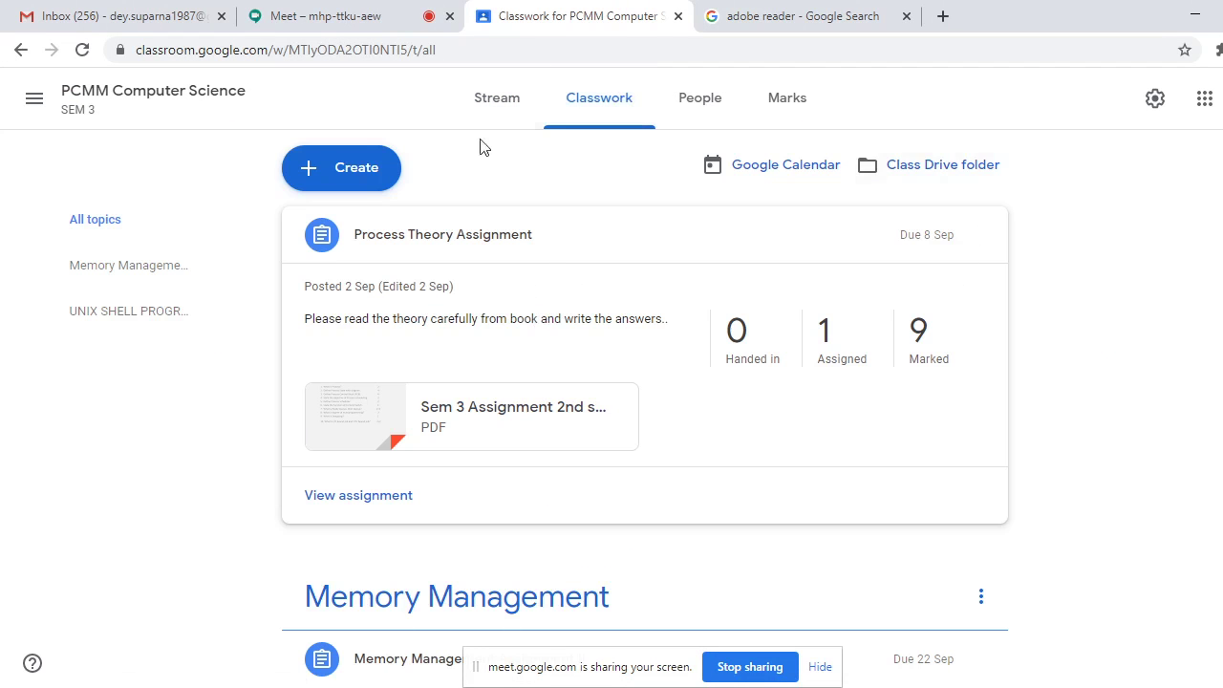
Start a new assignment for the class and set its points to 50
{"action": "left_click", "coordinate": [338, 172]}
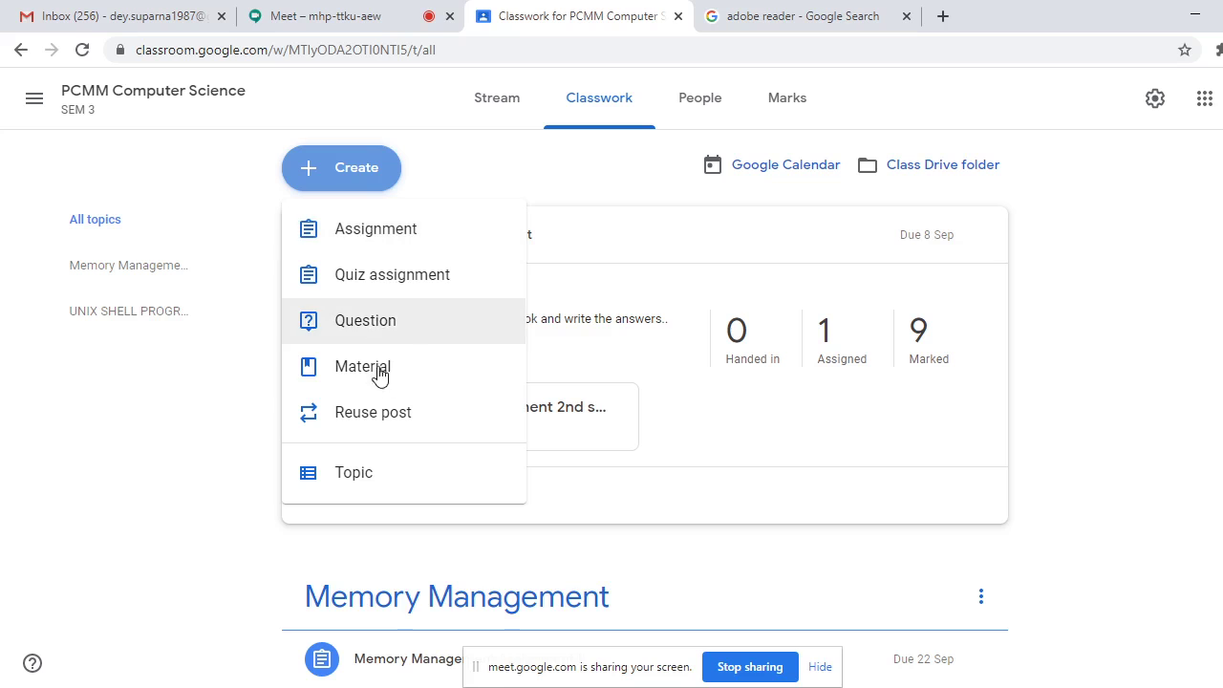
{"action": "left_click", "coordinate": [359, 237]}
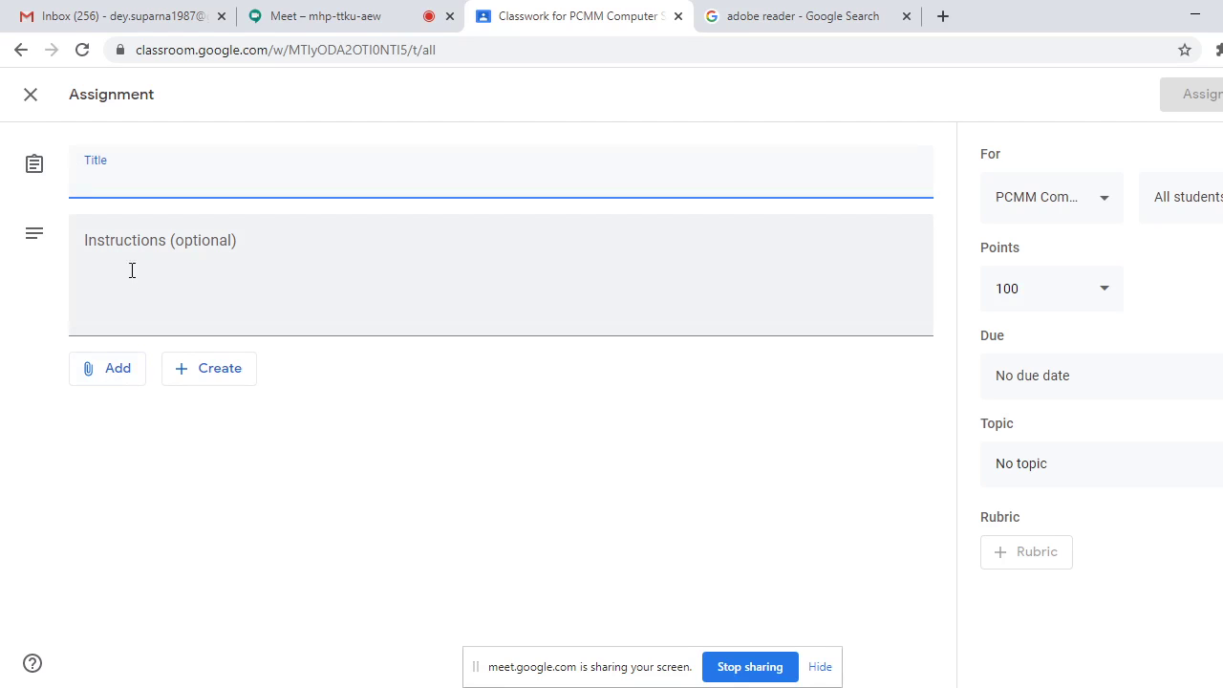
{"action": "left_click", "coordinate": [1100, 295]}
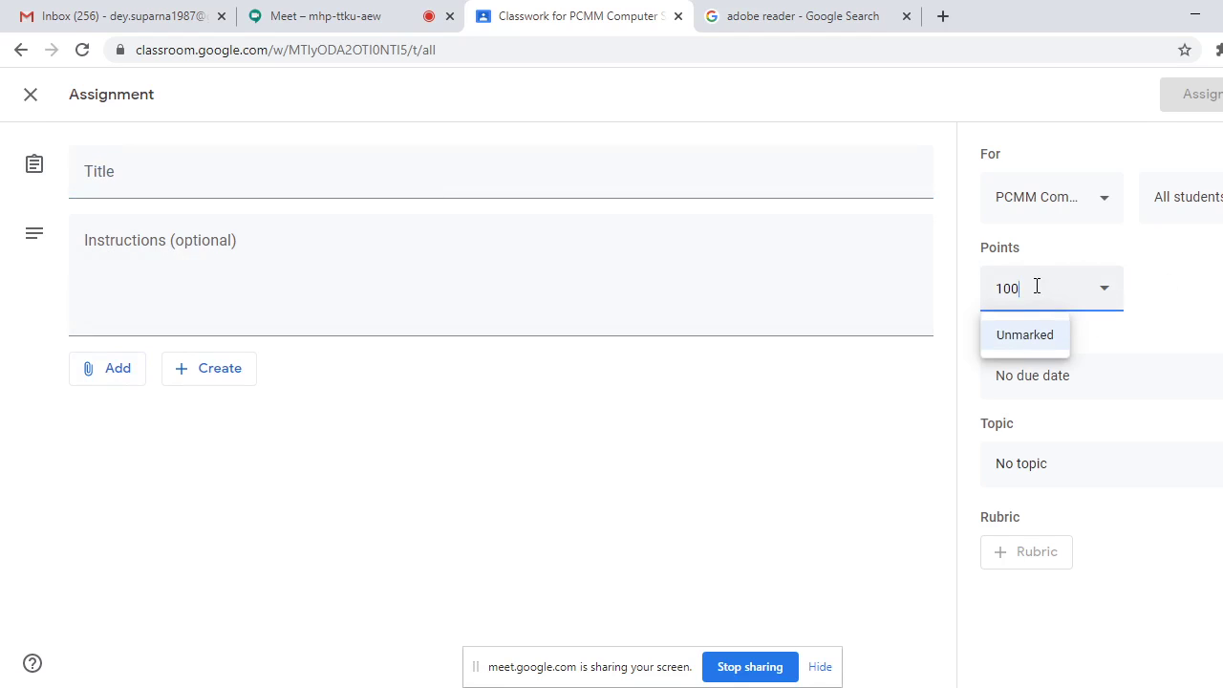
{"action": "key", "text": "BackSpace"}
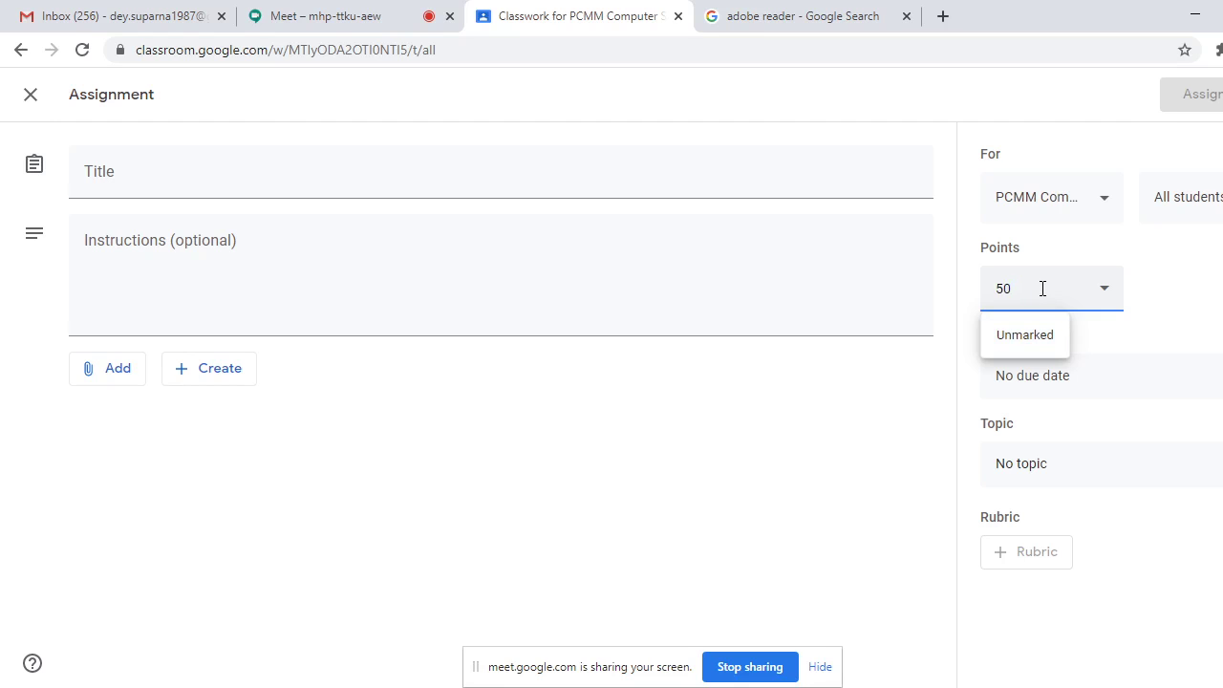
{"action": "left_click", "coordinate": [1169, 350]}
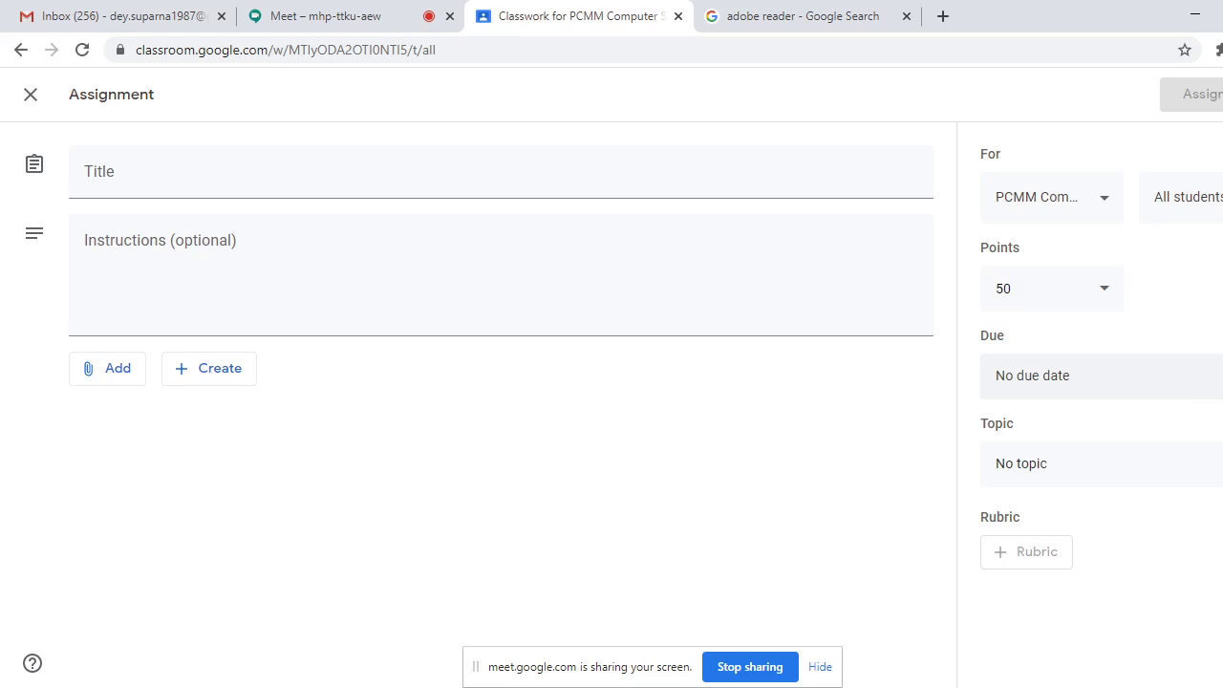
Set the new assignment's due date to 23 Sep 2020, and clear the due date again
{"action": "left_click", "coordinate": [1170, 375]}
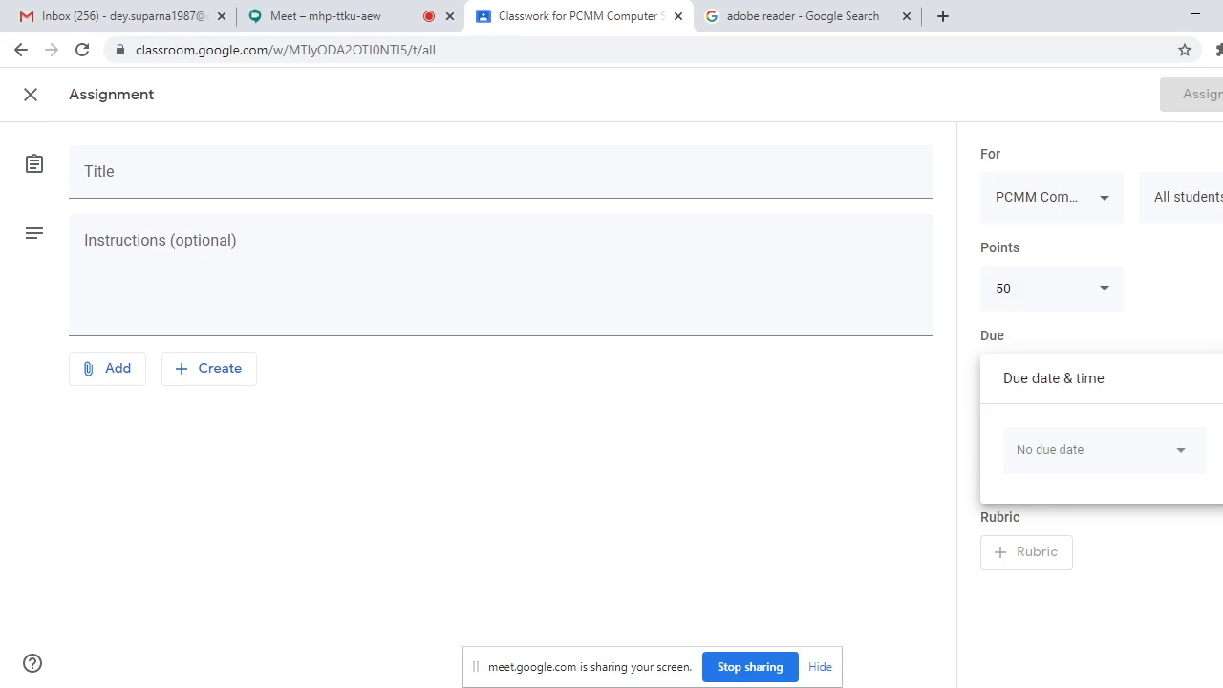
{"action": "left_click", "coordinate": [1180, 465]}
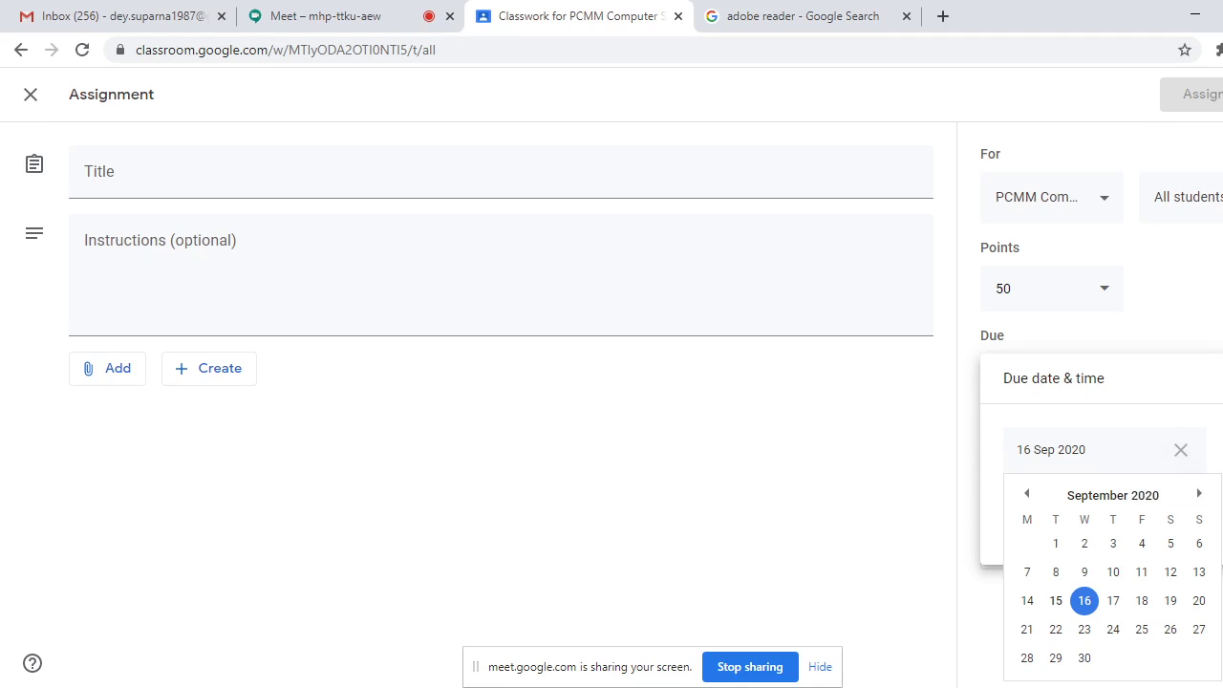
{"action": "left_click", "coordinate": [1084, 631]}
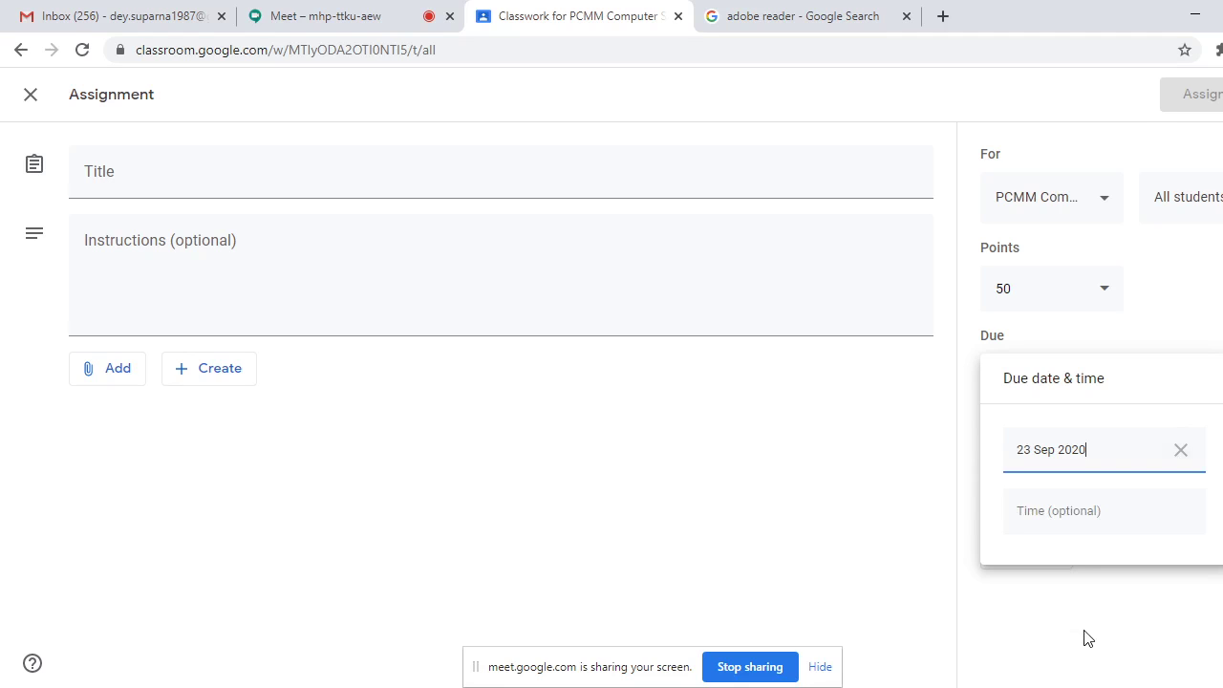
{"action": "left_click", "coordinate": [1182, 451]}
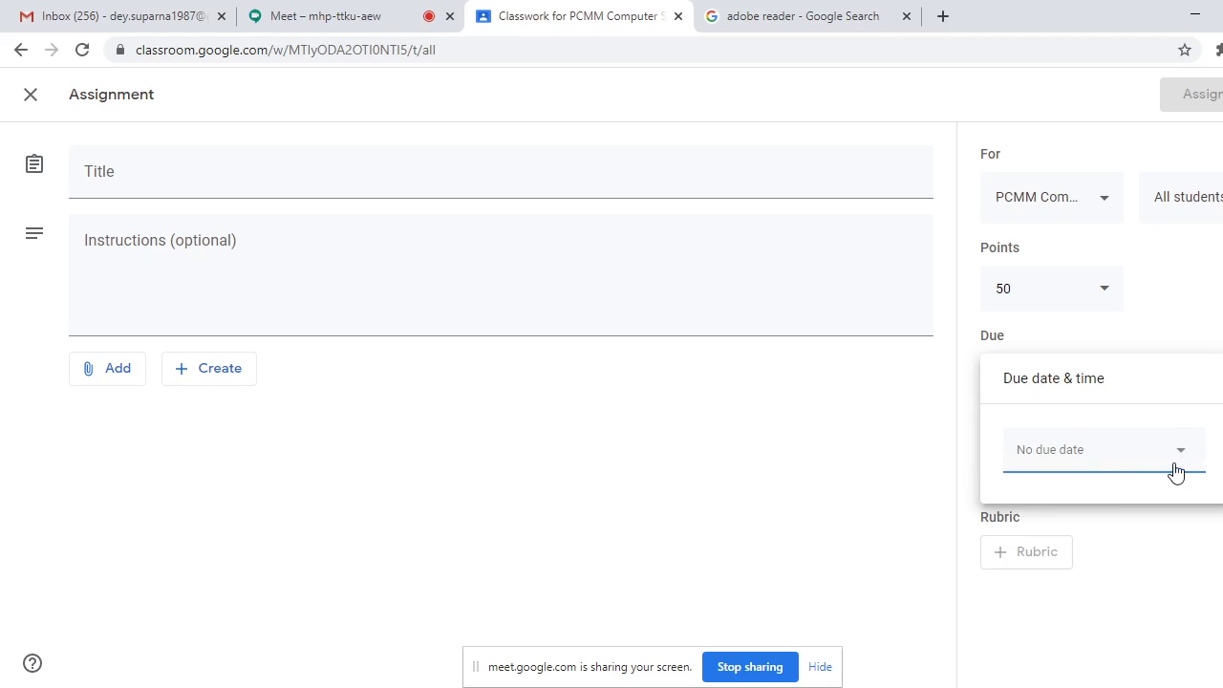
{"action": "left_click", "coordinate": [1181, 466]}
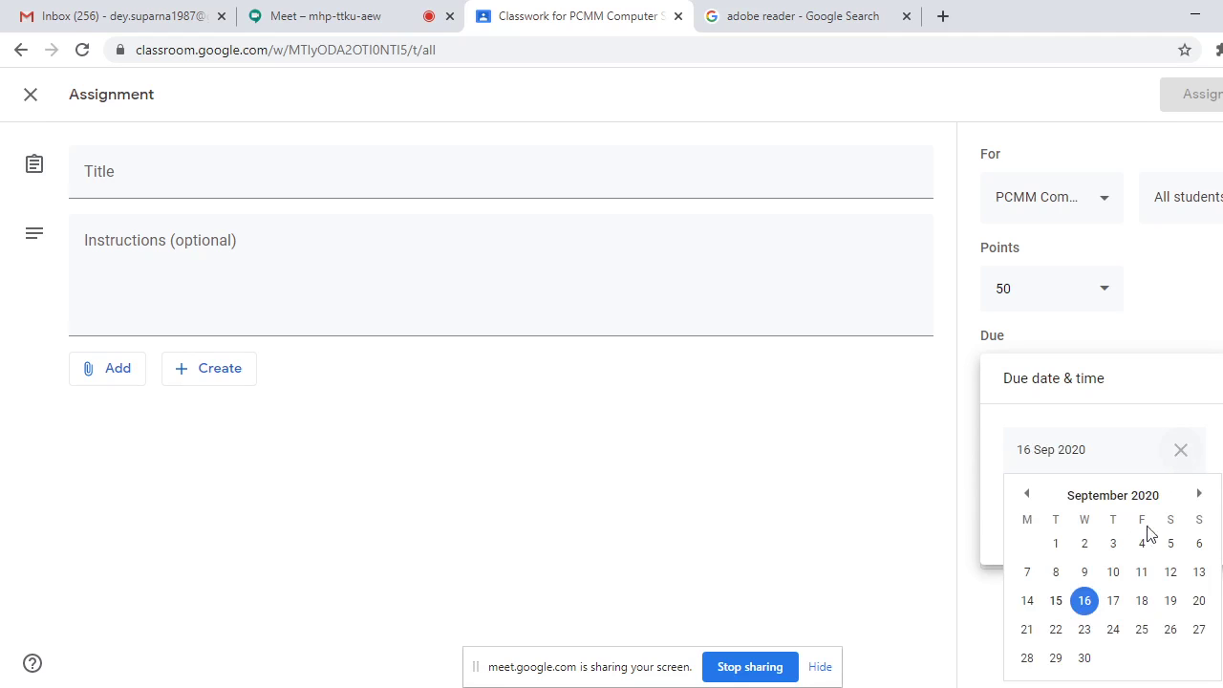
{"action": "left_click", "coordinate": [1085, 630]}
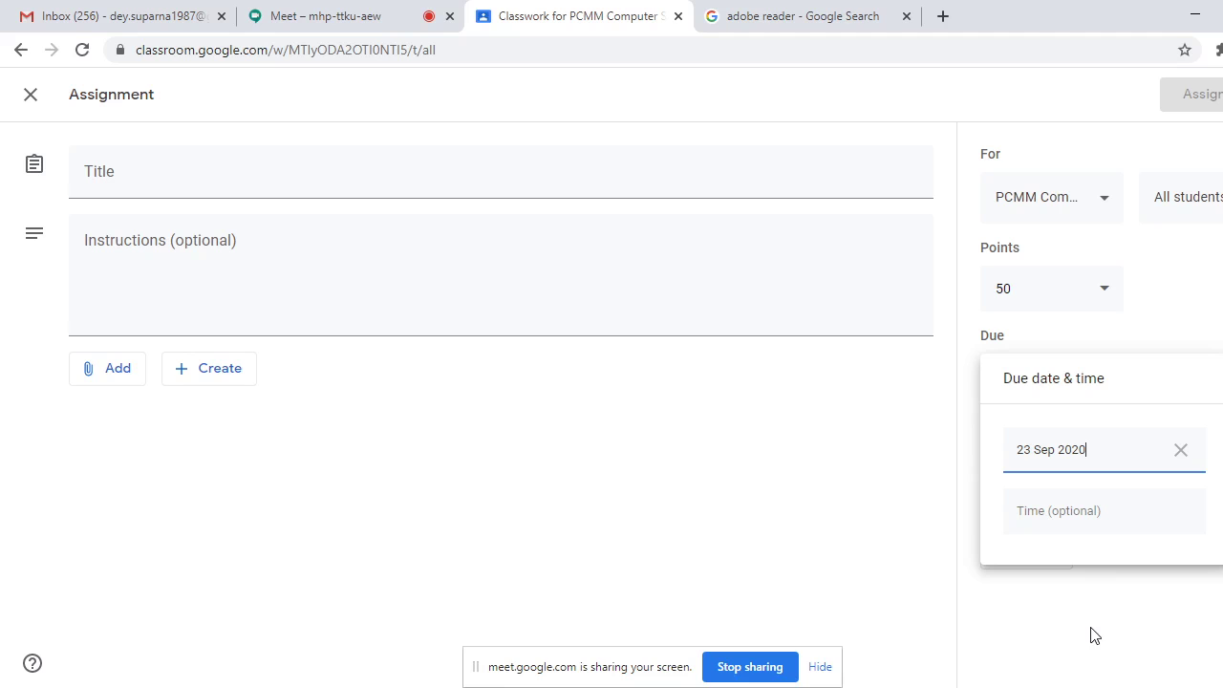
{"action": "left_click", "coordinate": [1181, 450]}
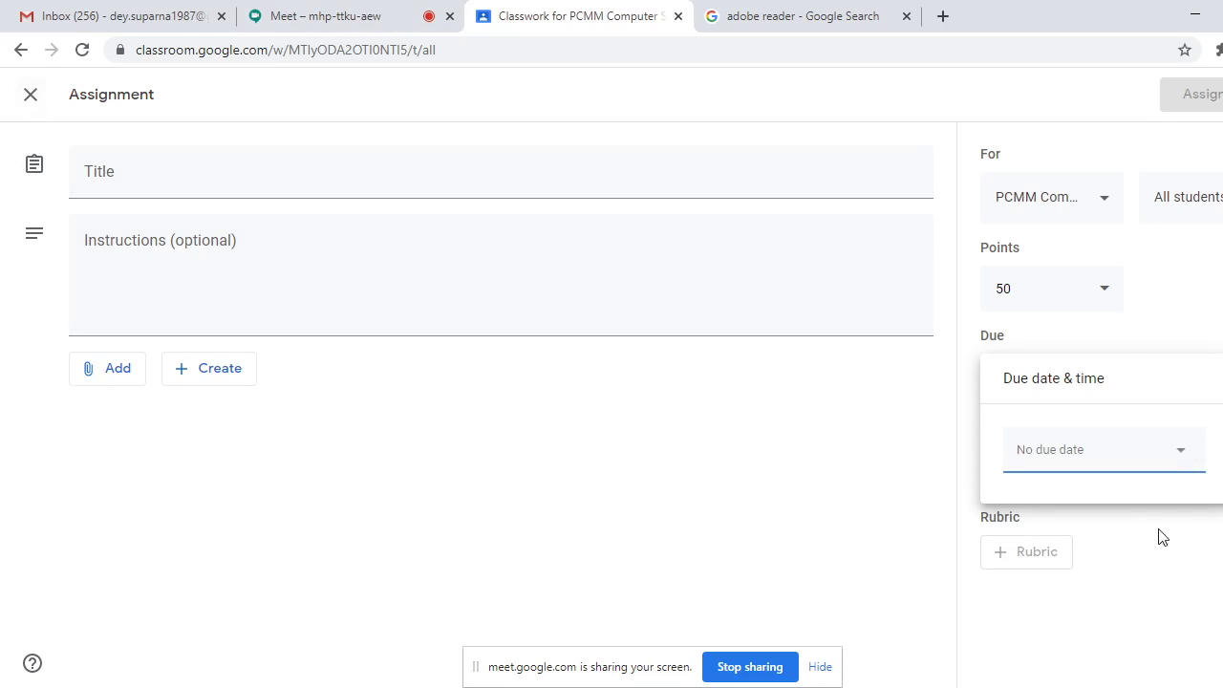
{"action": "key", "text": "Escape"}
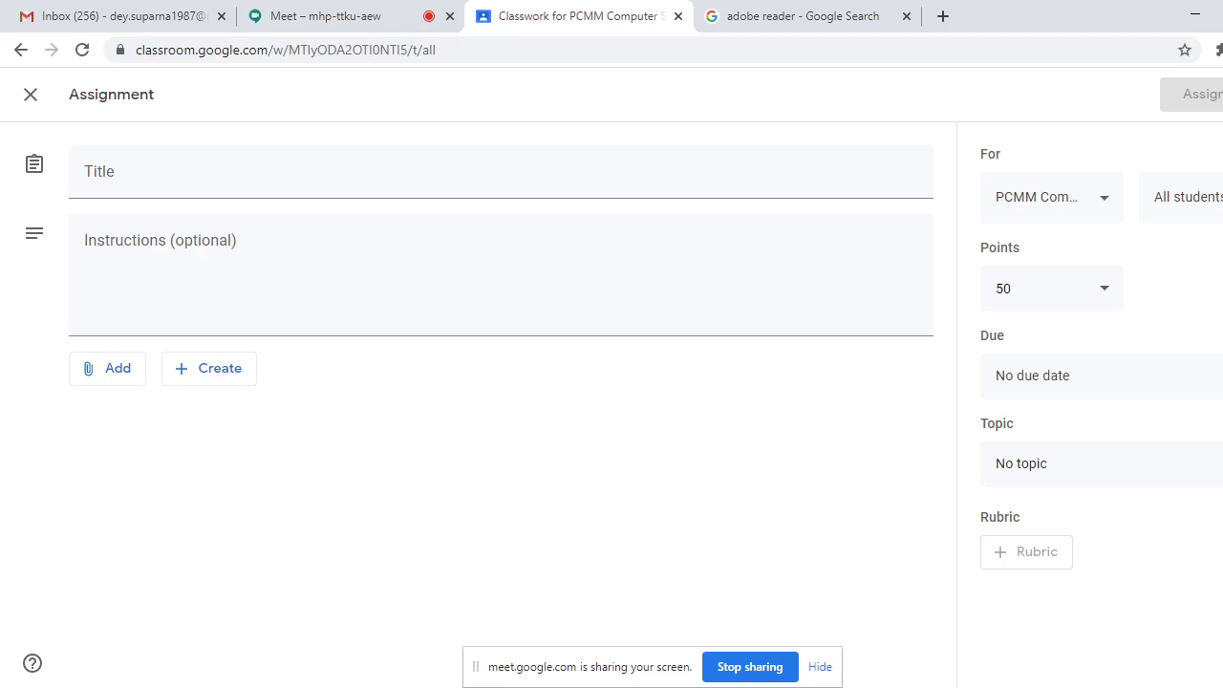
Check the topic choices for the new assignment and close the assignment form without assigning it
{"action": "left_click", "coordinate": [1021, 463]}
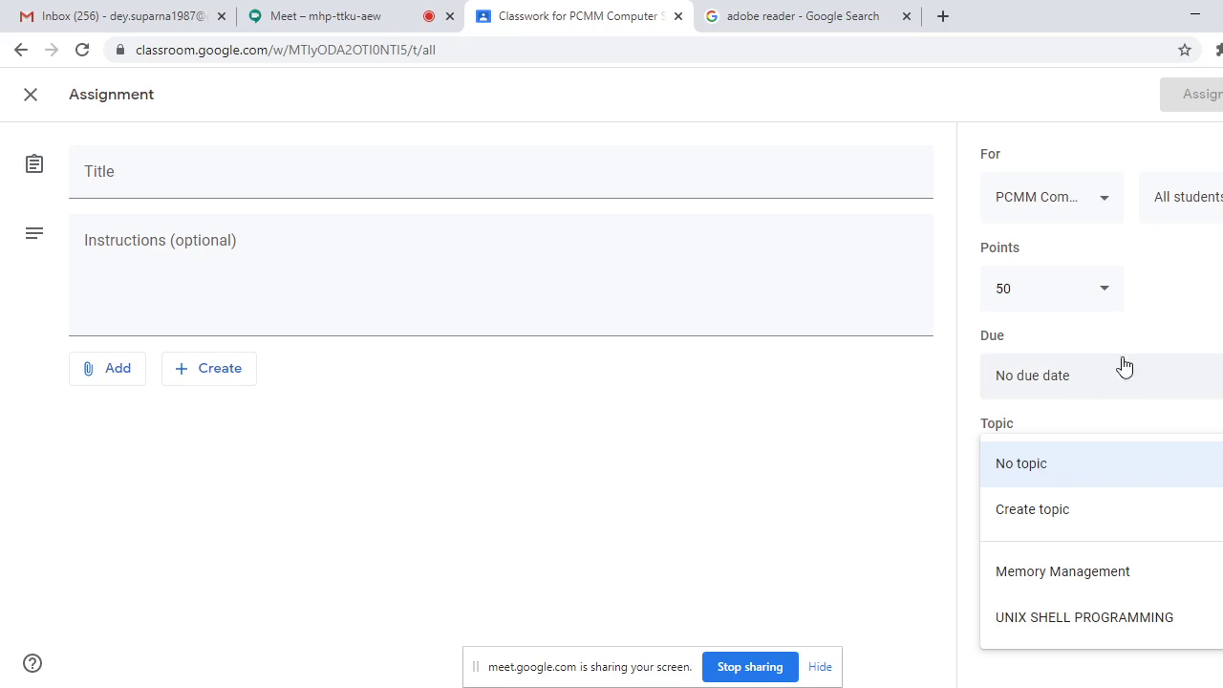
{"action": "key", "text": "Escape"}
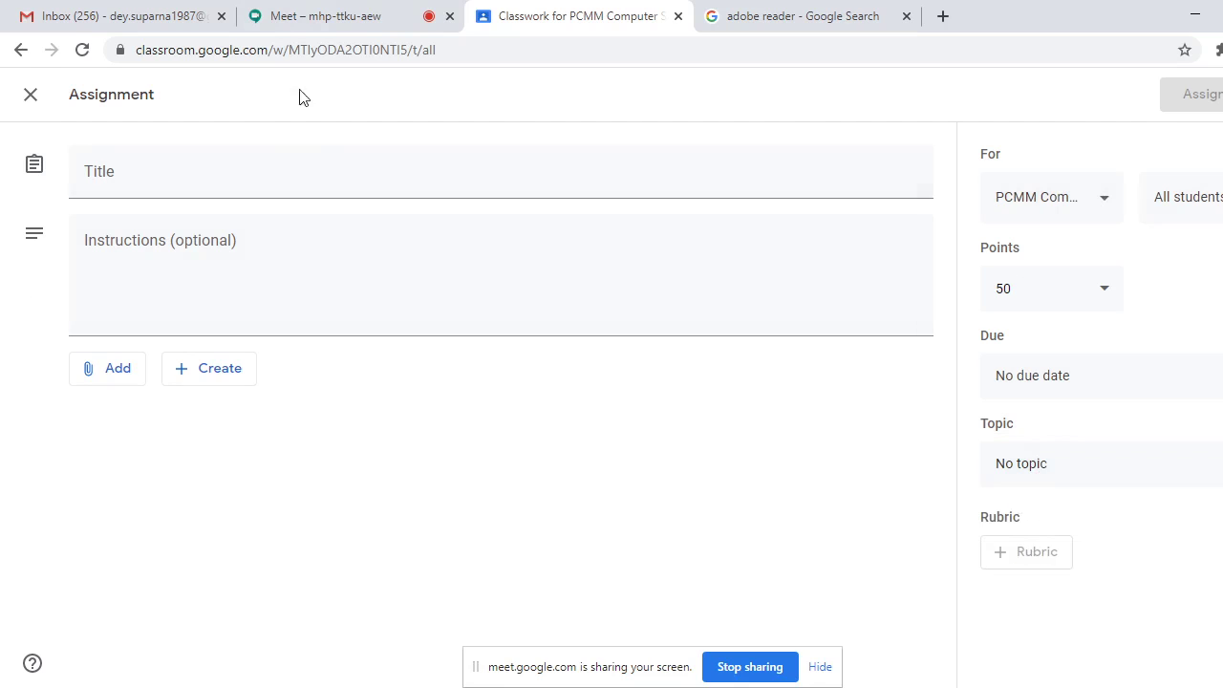
{"action": "left_click", "coordinate": [30, 95]}
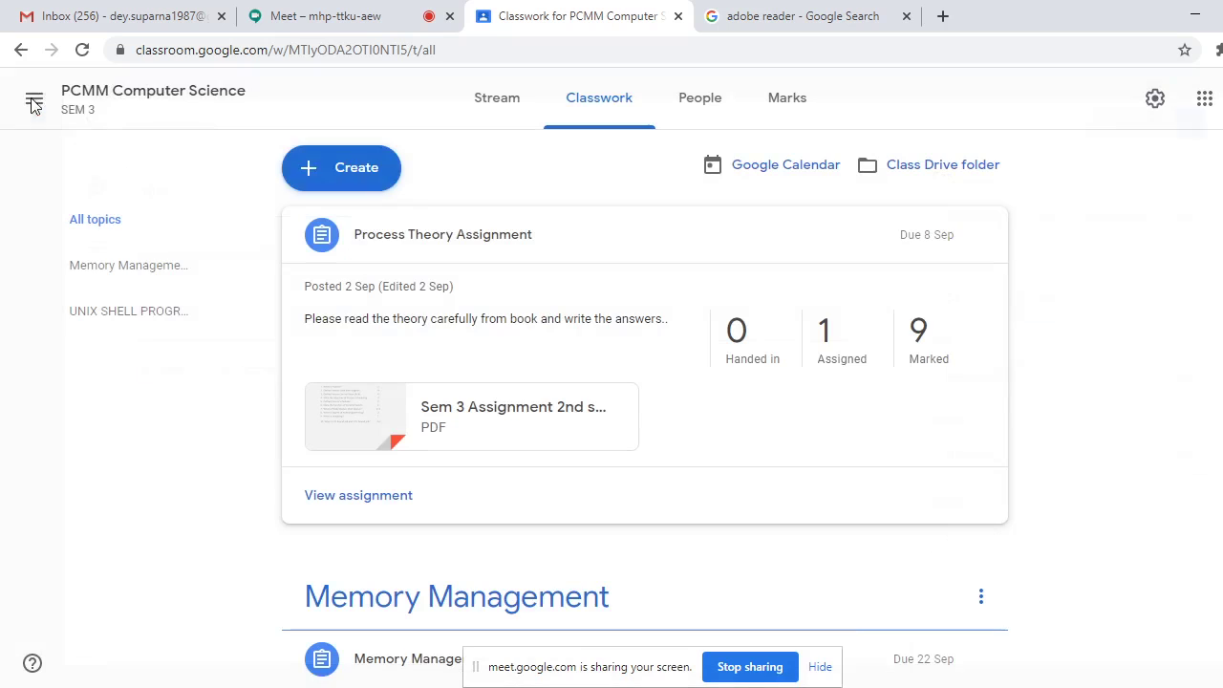
Expand Memory Management Assignment II and look through the assignments listed under the class topics
{"action": "scroll", "coordinate": [784, 472], "scroll_direction": "down", "scroll_amount": 3}
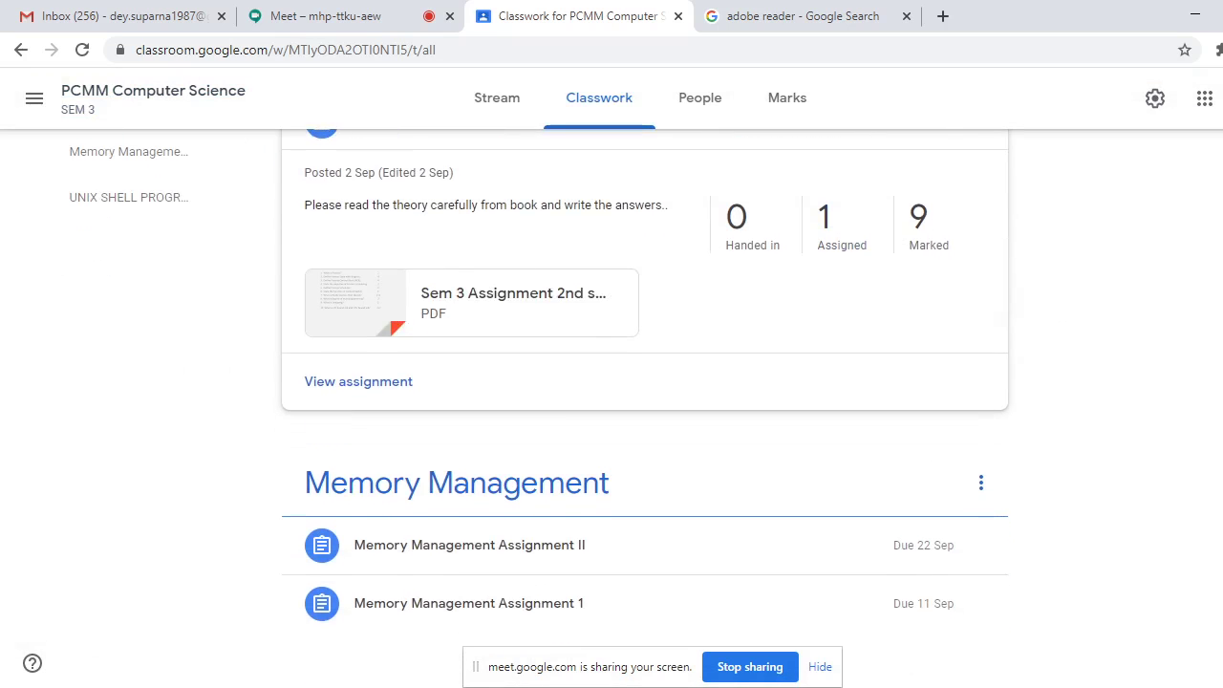
{"action": "left_click", "coordinate": [766, 470]}
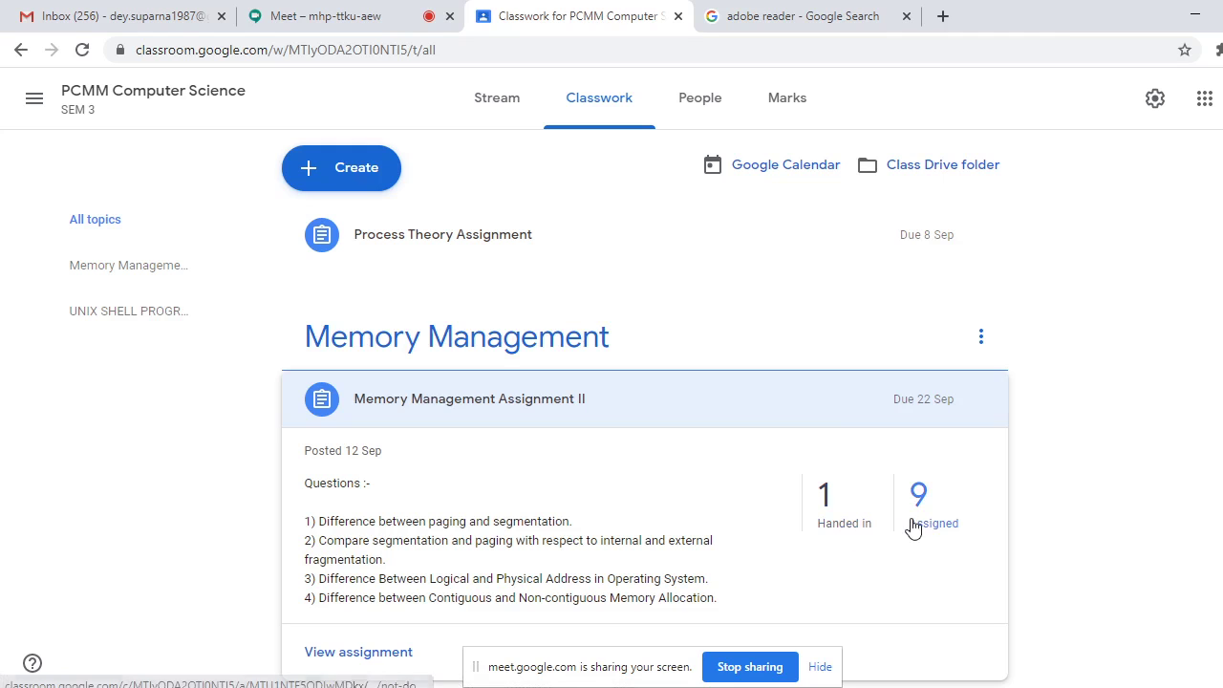
{"action": "scroll", "coordinate": [611, 407], "scroll_direction": "down", "scroll_amount": 3}
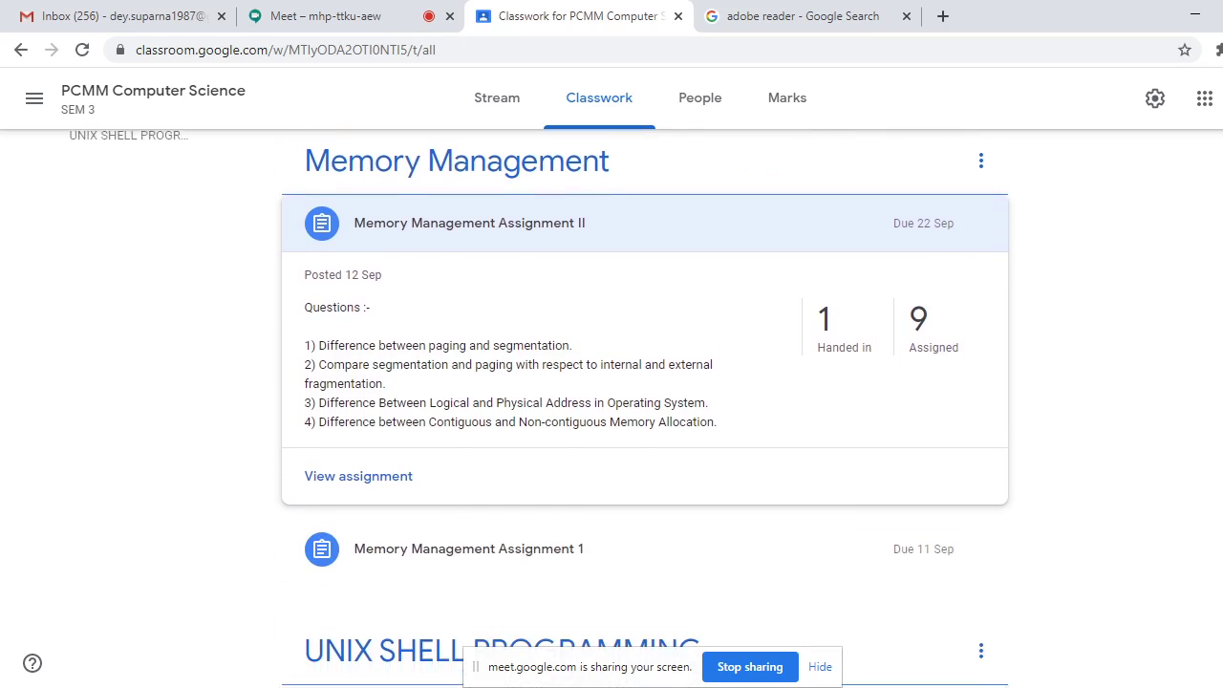
{"action": "scroll", "coordinate": [612, 406], "scroll_direction": "up", "scroll_amount": 2}
{"action": "scroll", "coordinate": [612, 406], "scroll_direction": "up", "scroll_amount": 1}
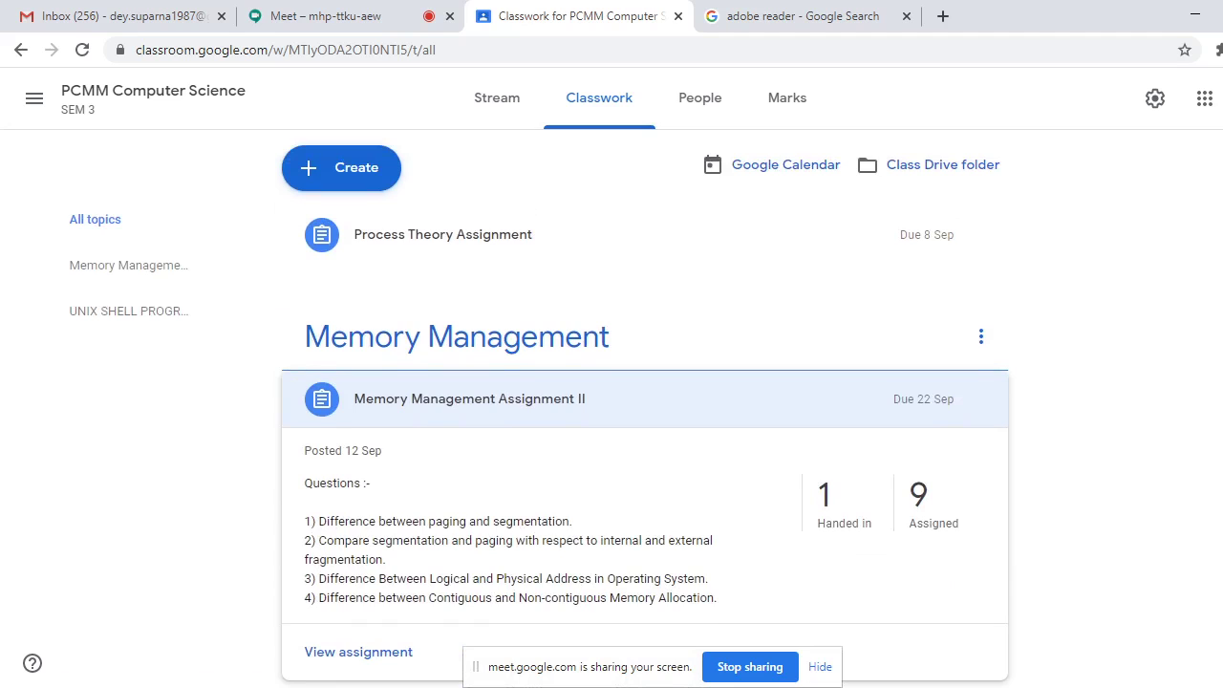
{"action": "scroll", "coordinate": [612, 406], "scroll_direction": "down", "scroll_amount": 3}
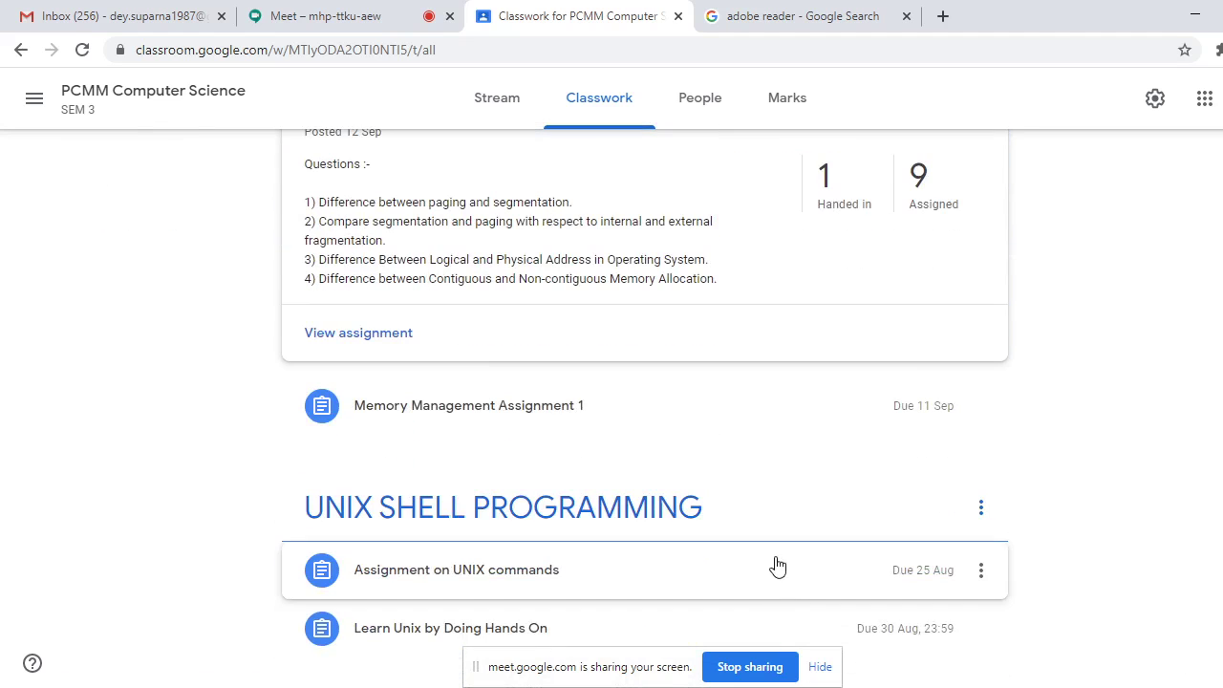
Expand Process Theory Assignment and open its marked student work
{"action": "scroll", "coordinate": [795, 410], "scroll_direction": "up", "scroll_amount": 2}
{"action": "scroll", "coordinate": [838, 252], "scroll_direction": "up", "scroll_amount": 1}
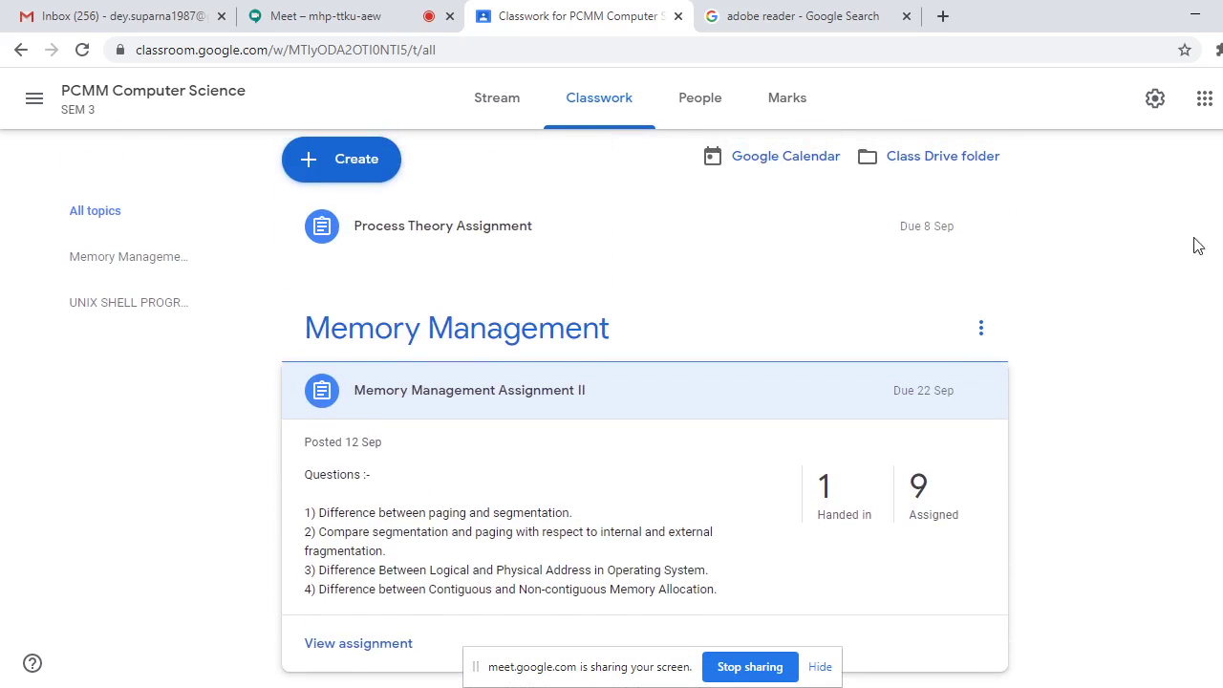
{"action": "left_click", "coordinate": [901, 232]}
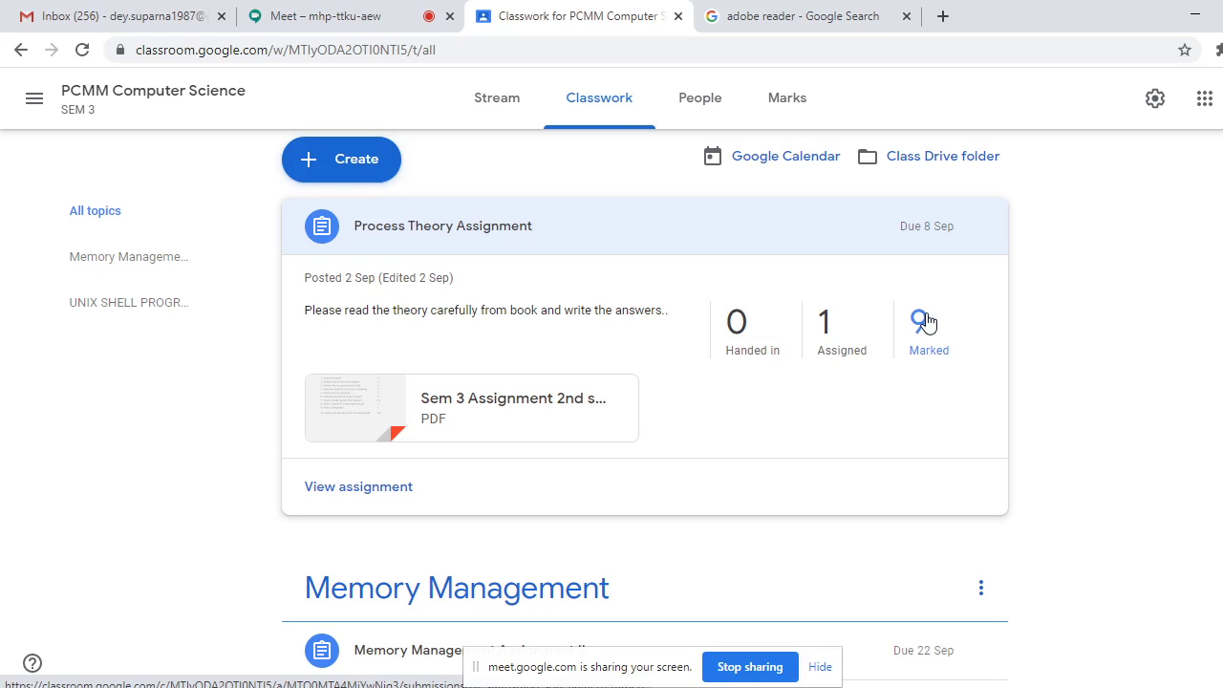
{"action": "left_click", "coordinate": [929, 341]}
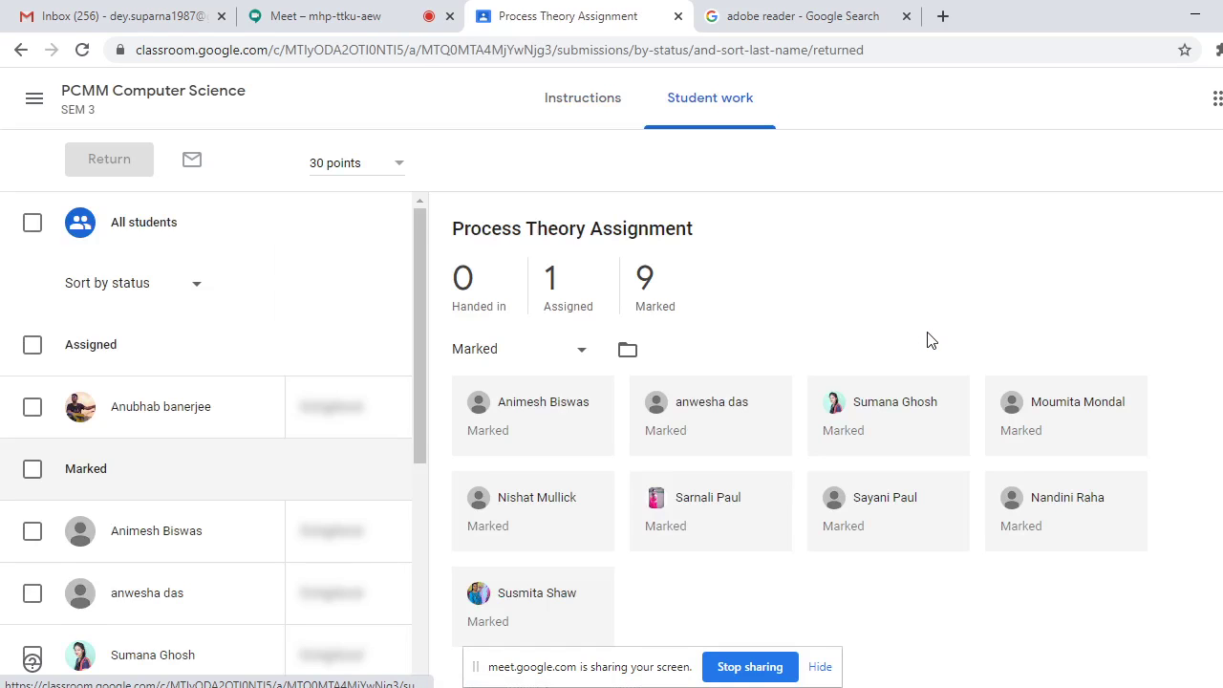
Look through the students' marked submissions for Process Theory Assignment
{"action": "scroll", "coordinate": [800, 424], "scroll_direction": "down", "scroll_amount": 2}
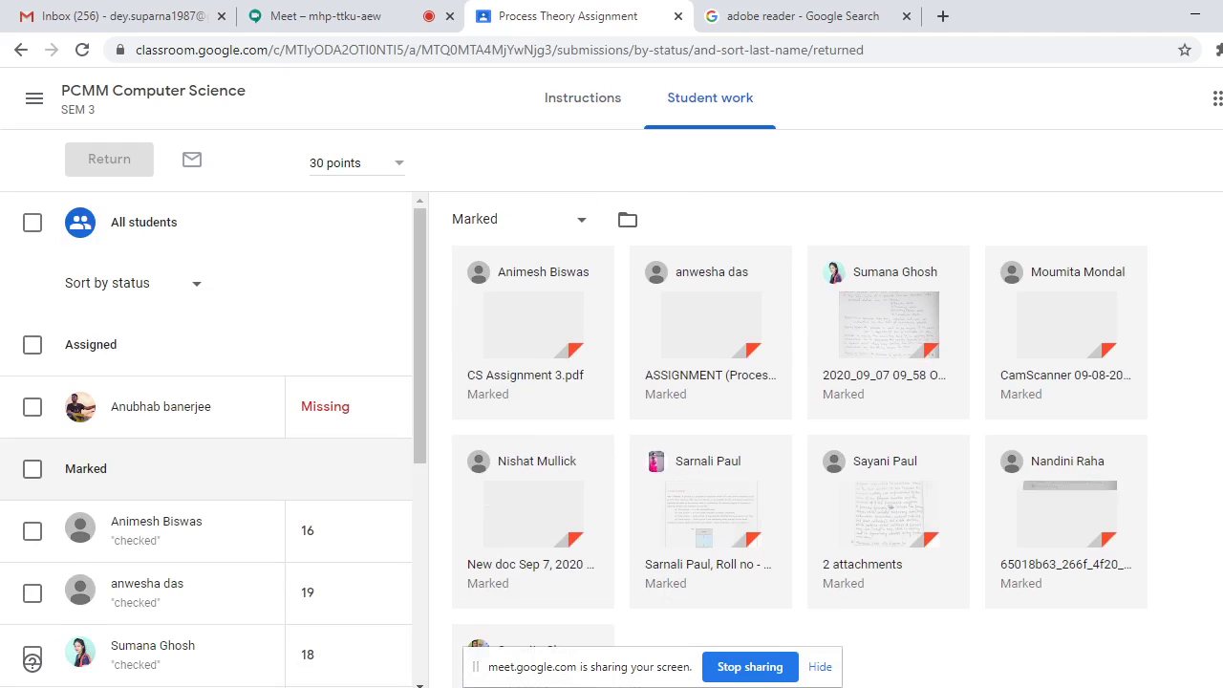
{"action": "scroll", "coordinate": [800, 424], "scroll_direction": "down", "scroll_amount": 2}
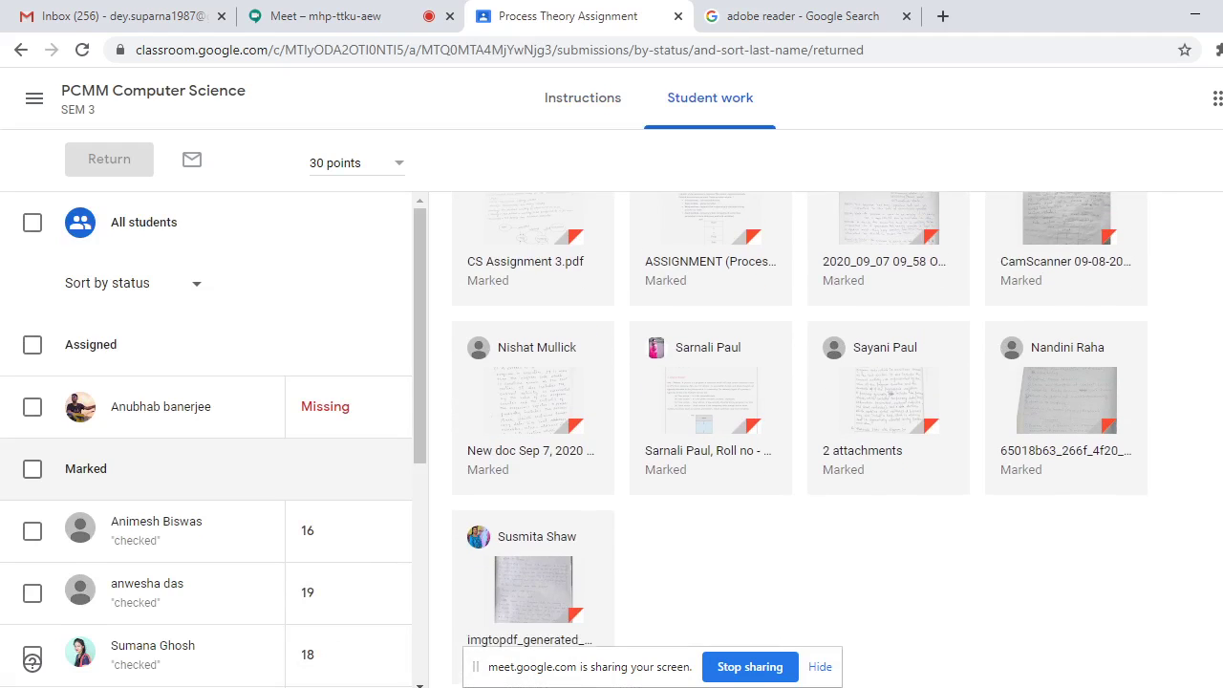
{"action": "scroll", "coordinate": [800, 423], "scroll_direction": "up", "scroll_amount": 1}
{"action": "scroll", "coordinate": [800, 423], "scroll_direction": "up", "scroll_amount": 2}
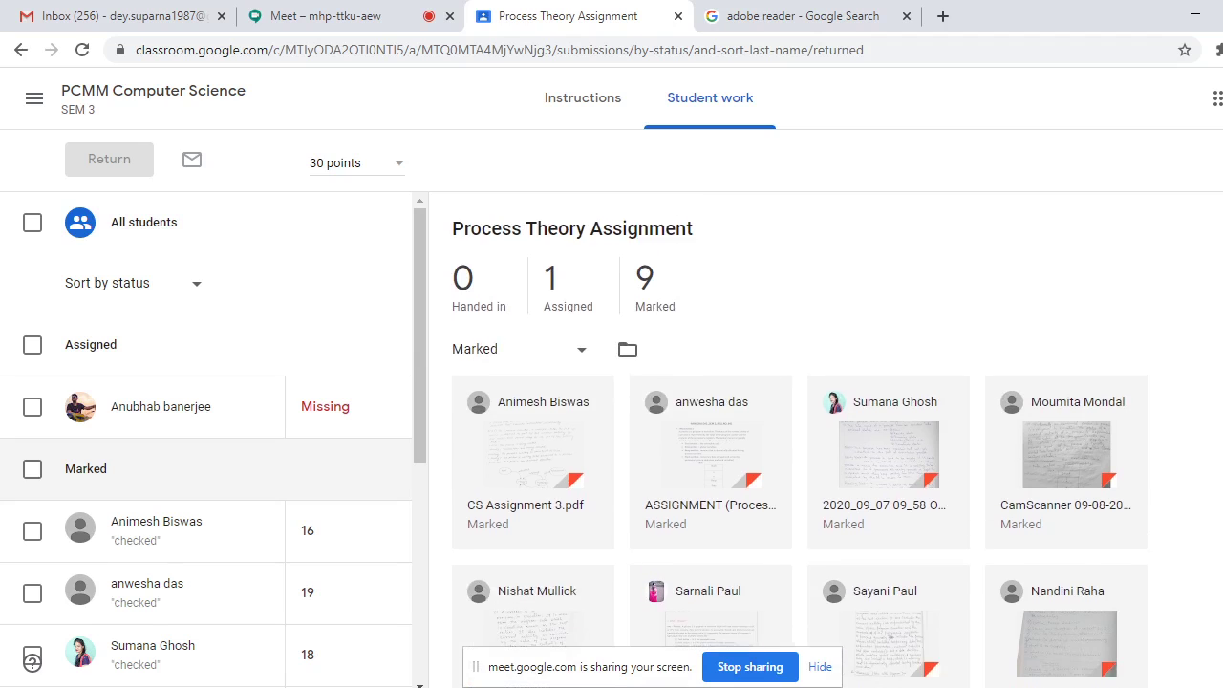
{"action": "scroll", "coordinate": [800, 424], "scroll_direction": "down", "scroll_amount": 1}
{"action": "scroll", "coordinate": [800, 423], "scroll_direction": "up", "scroll_amount": 1}
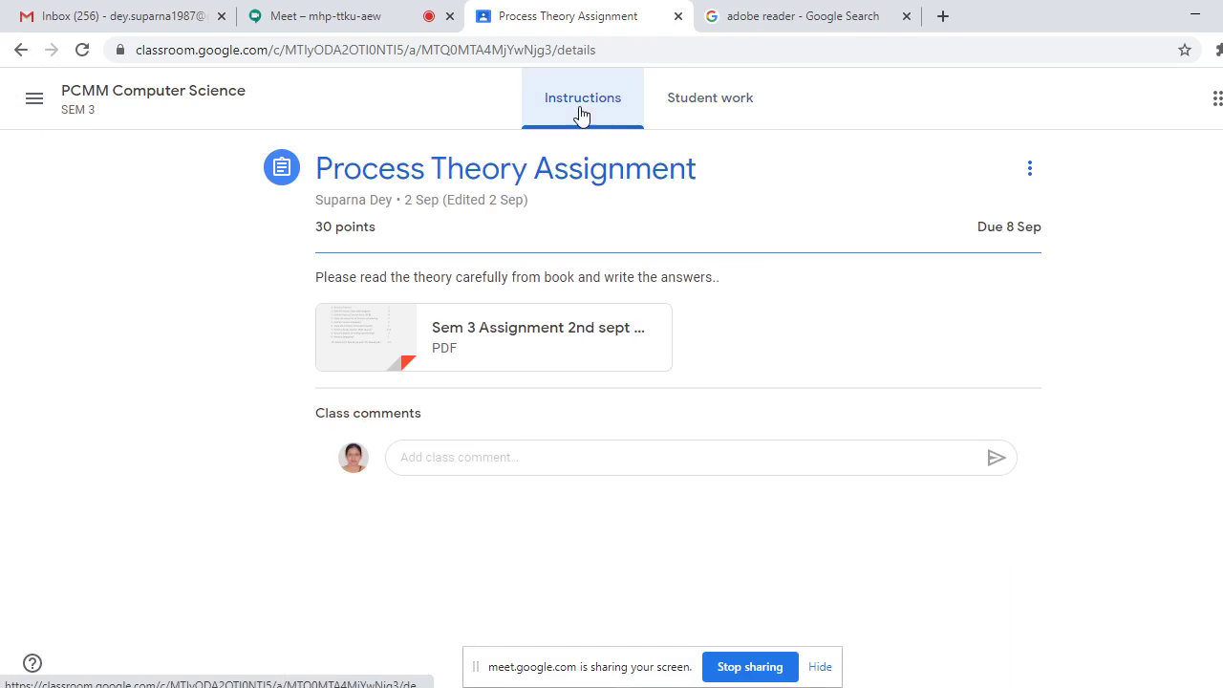
View the instructions of Process Theory Assignment and return to the class's classwork list
{"action": "left_click", "coordinate": [581, 107]}
{"action": "left_click", "coordinate": [20, 50]}
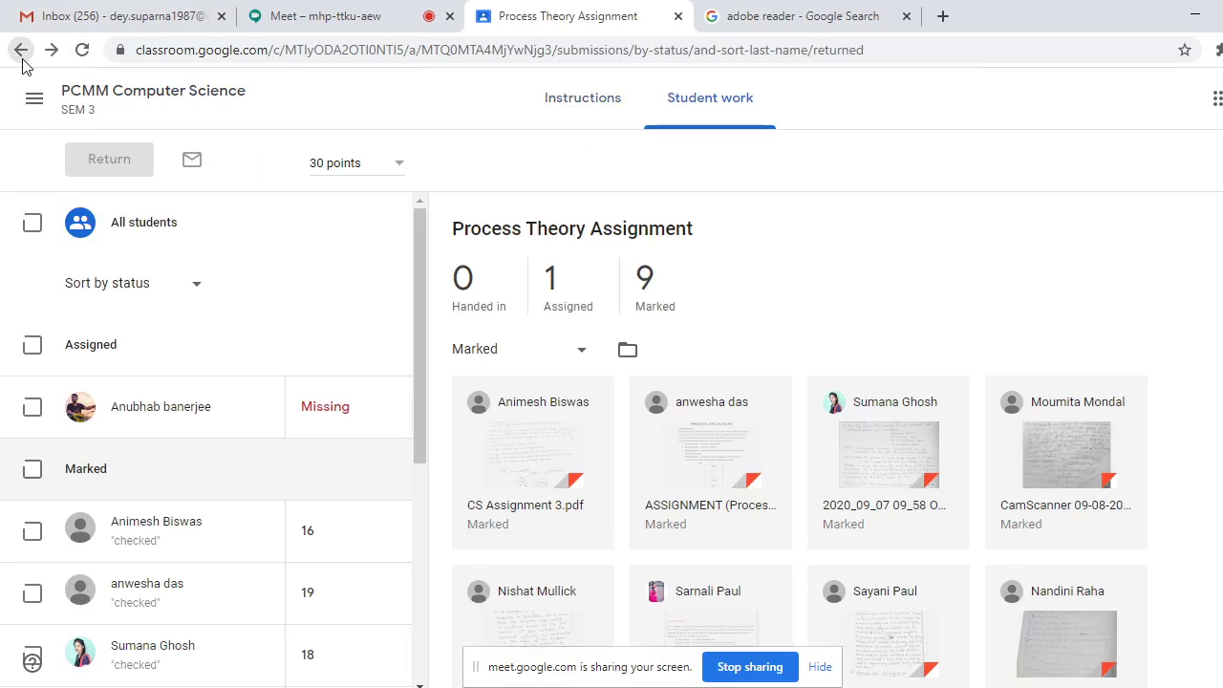
{"action": "left_click", "coordinate": [20, 50]}
Open the handed-in work for Memory Management Assignment 1 and view the submitted PDF whose name starts with d8e16664
{"action": "left_click_drag", "start_coordinate": [304, 319], "coordinate": [612, 440]}
{"action": "scroll", "coordinate": [611, 440], "scroll_direction": "down", "scroll_amount": 3}
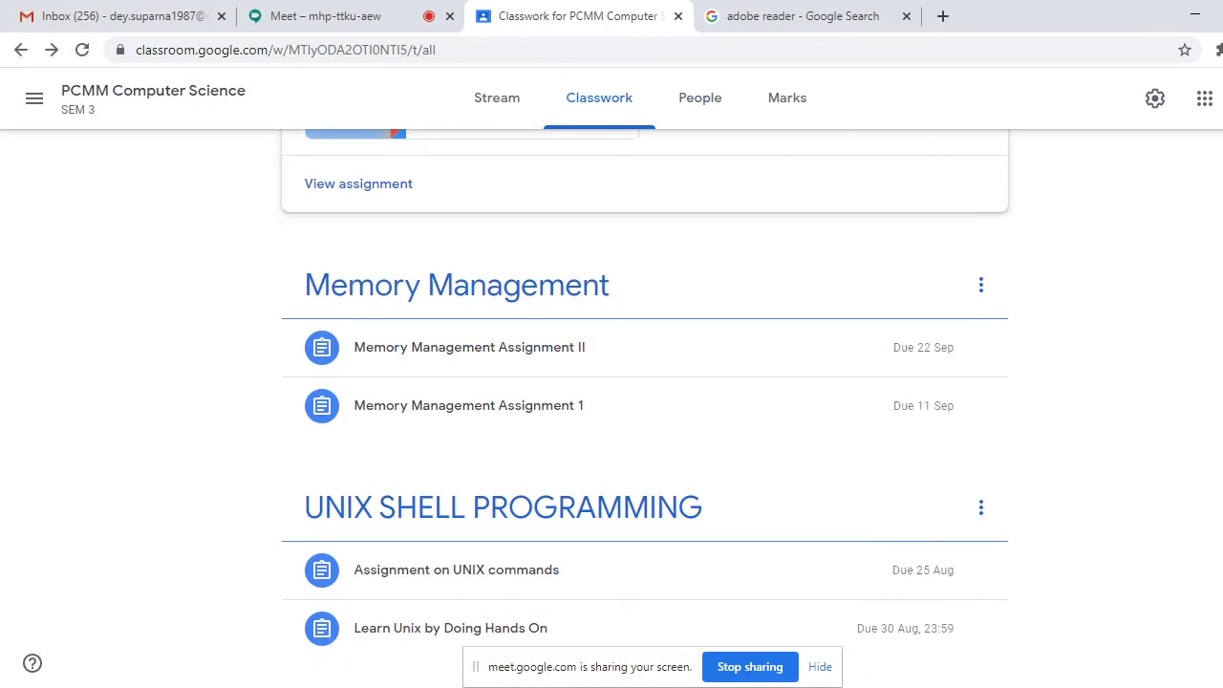
{"action": "left_click", "coordinate": [513, 410]}
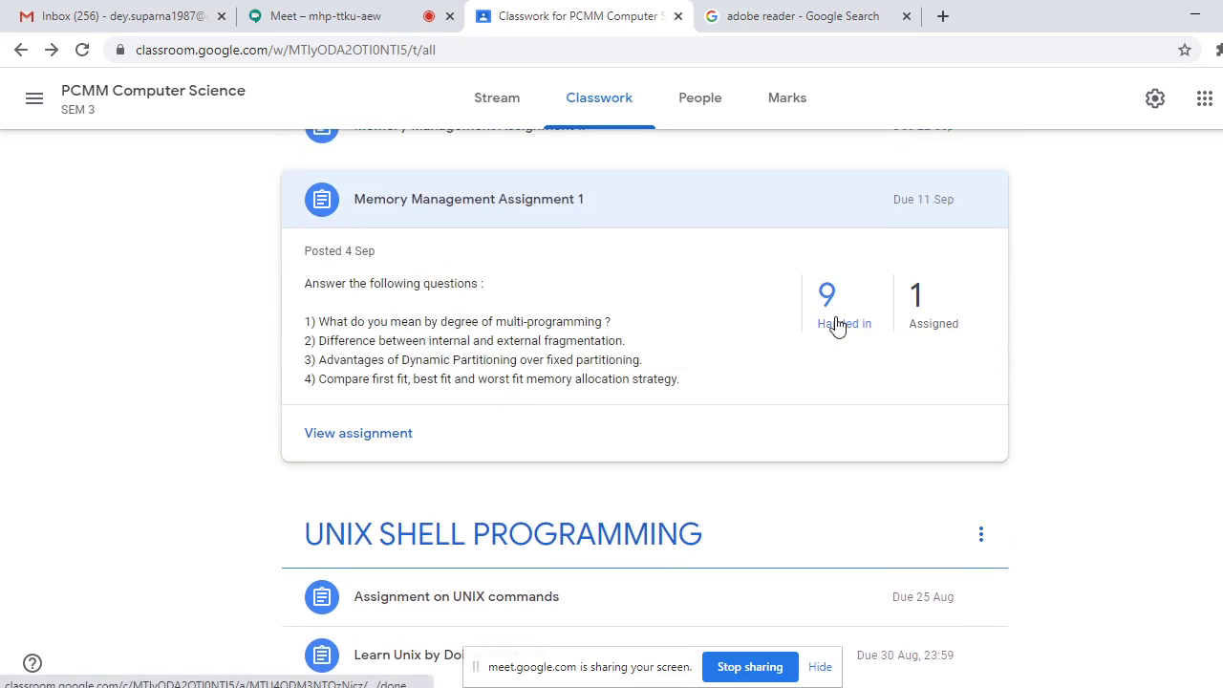
{"action": "left_click", "coordinate": [837, 306]}
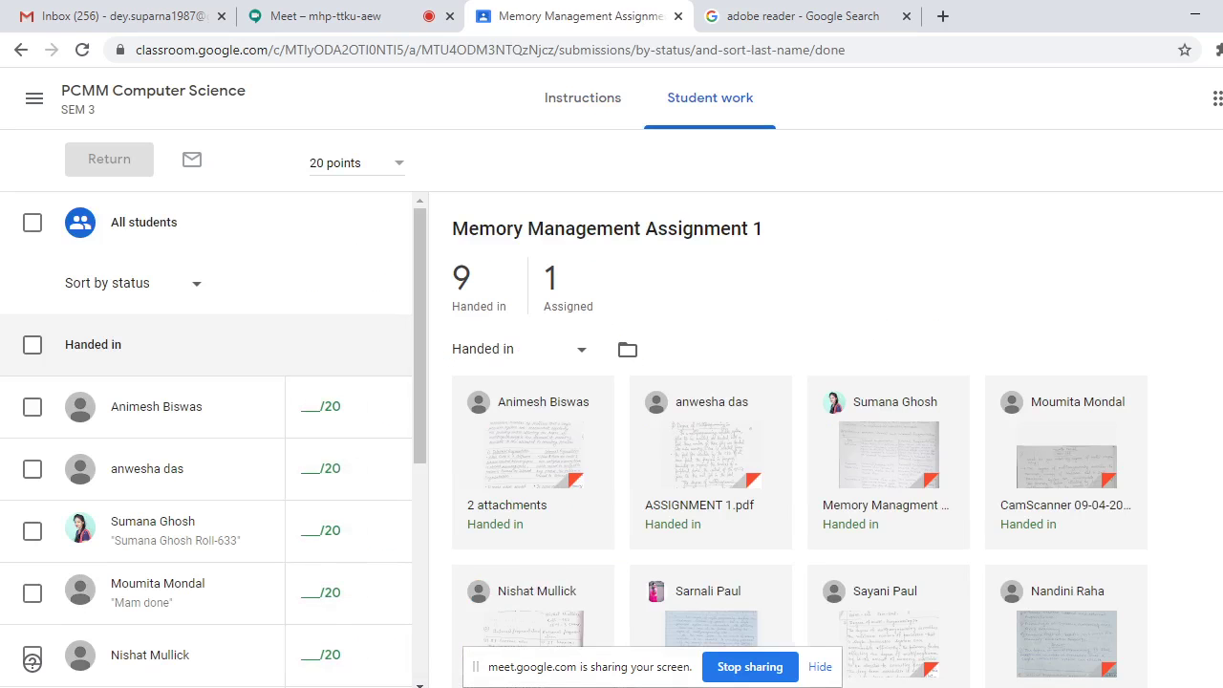
{"action": "scroll", "coordinate": [1057, 350], "scroll_direction": "down", "scroll_amount": 2}
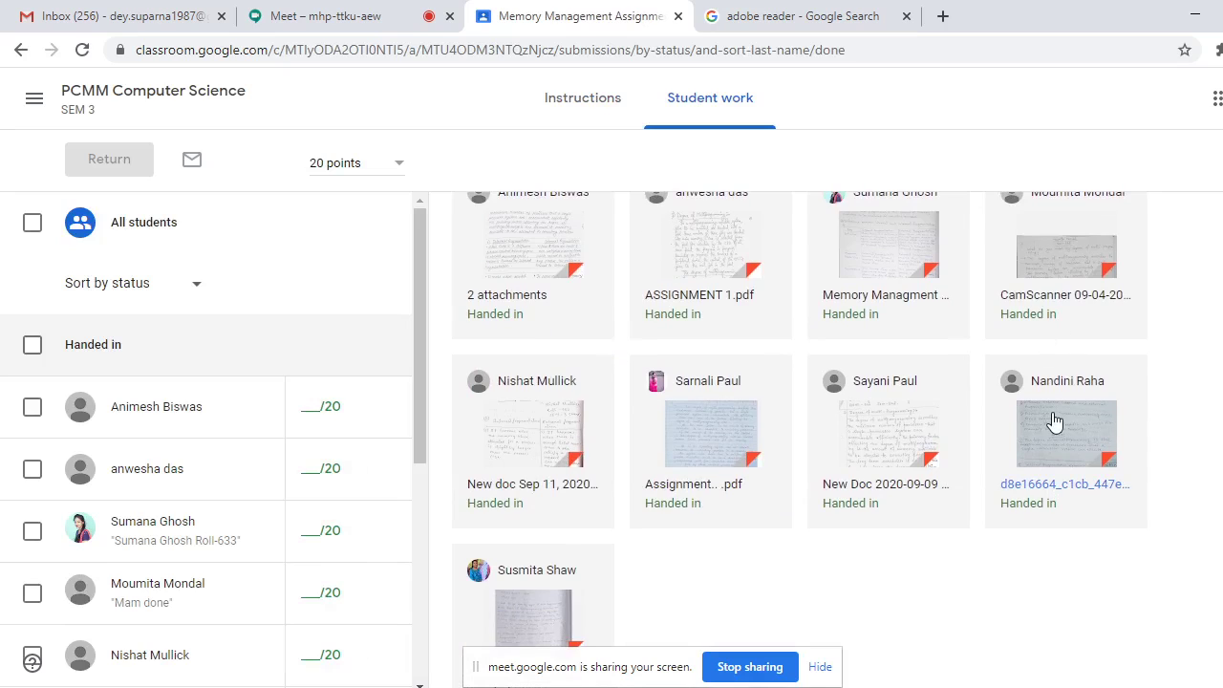
{"action": "left_click", "coordinate": [1054, 421]}
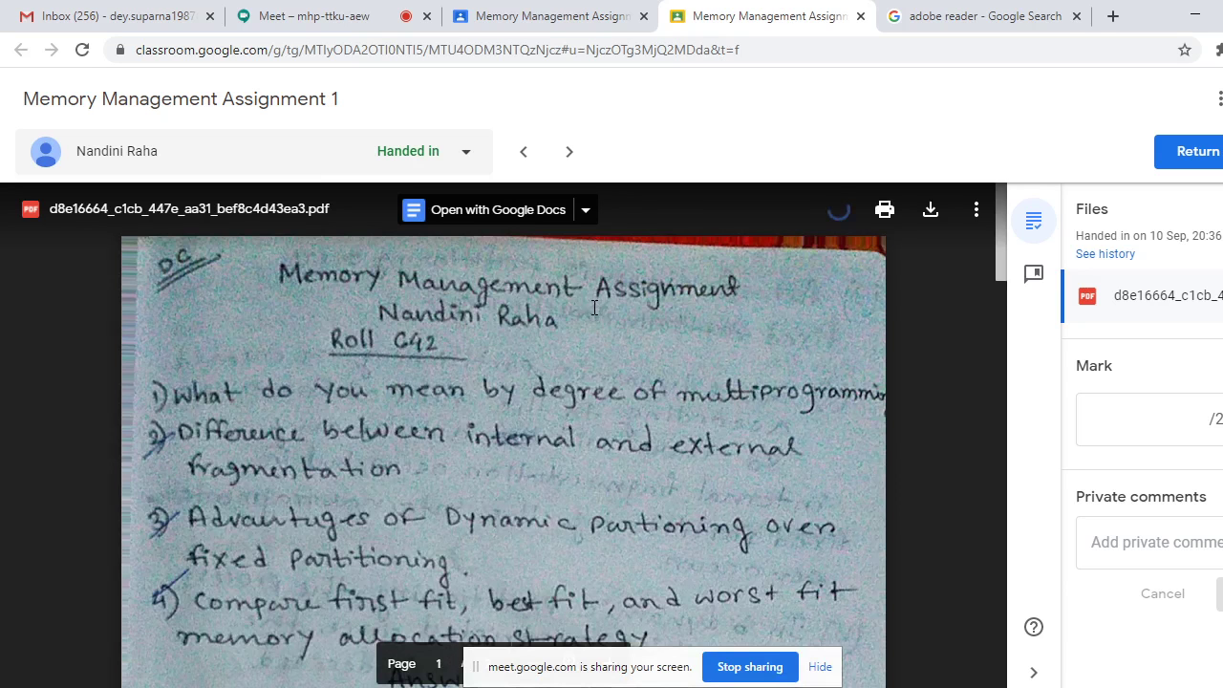
Highlight the handwritten question list on the PDF's first page for a comment, and discard the comment
{"action": "left_click", "coordinate": [837, 209]}
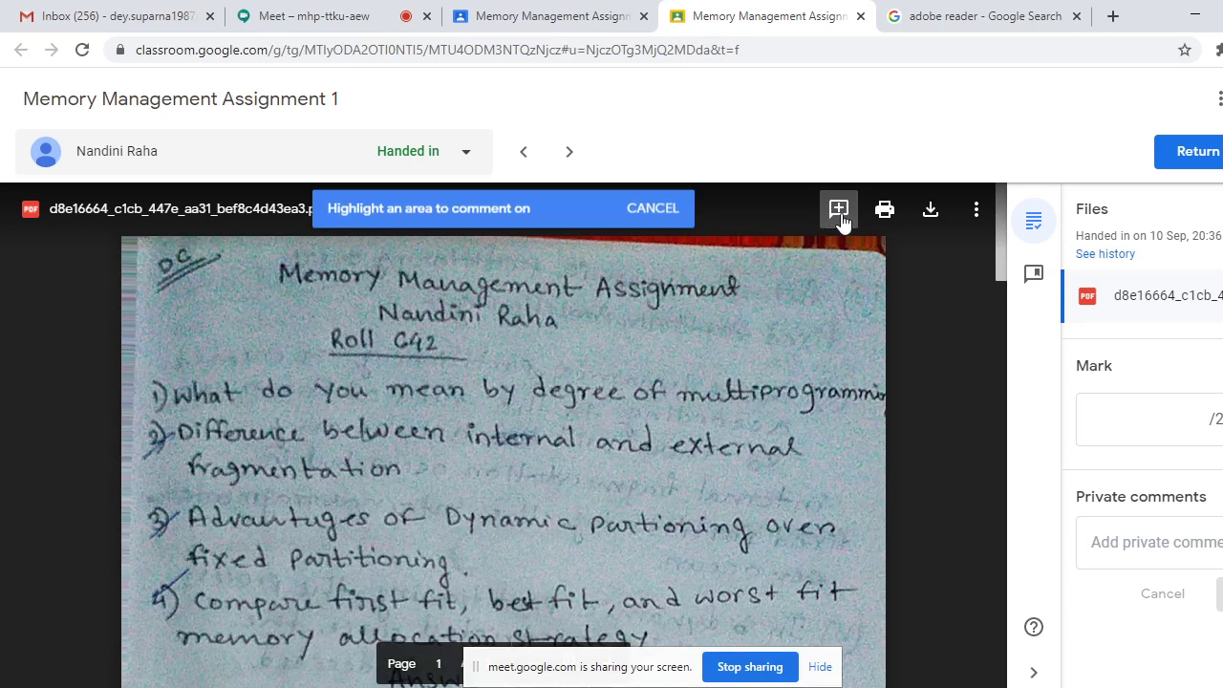
{"action": "left_click_drag", "start_coordinate": [196, 361], "coordinate": [797, 602]}
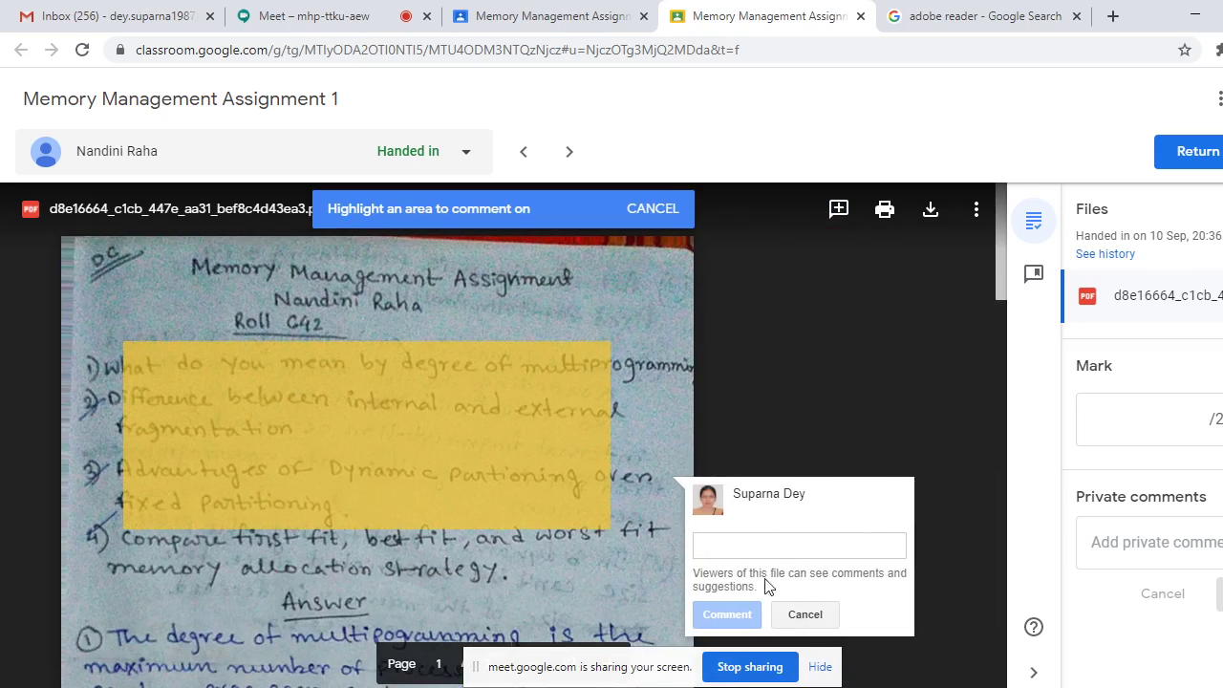
{"action": "left_click", "coordinate": [814, 614]}
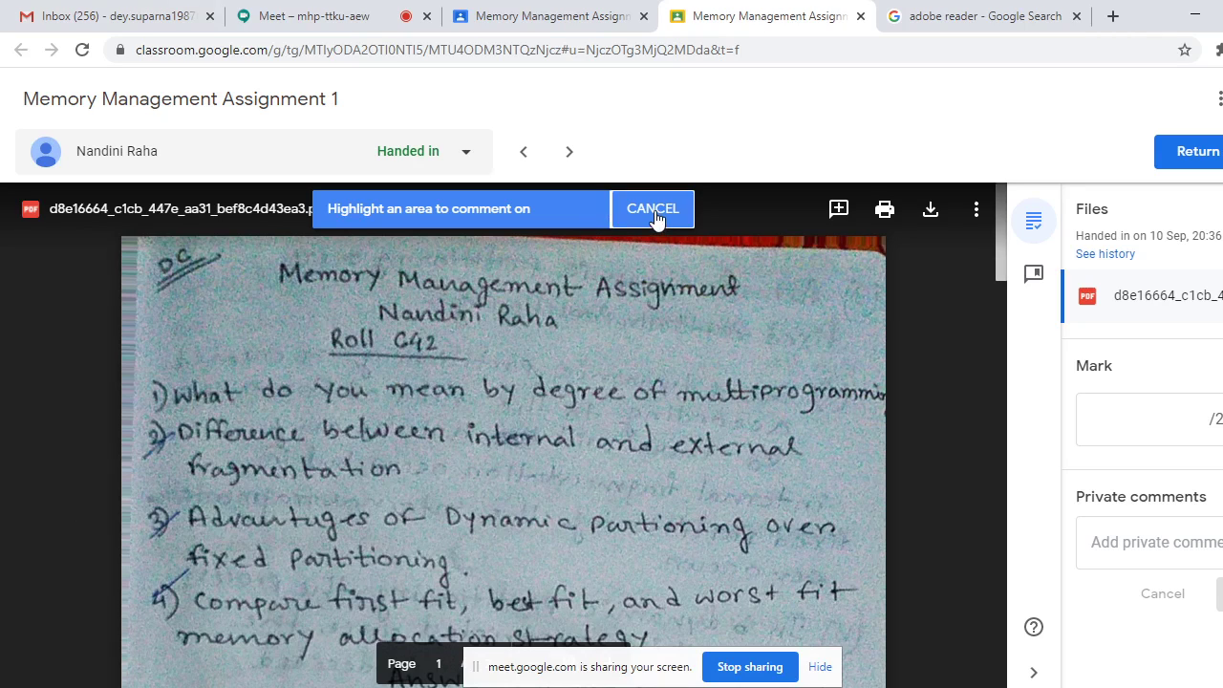
{"action": "left_click", "coordinate": [654, 215]}
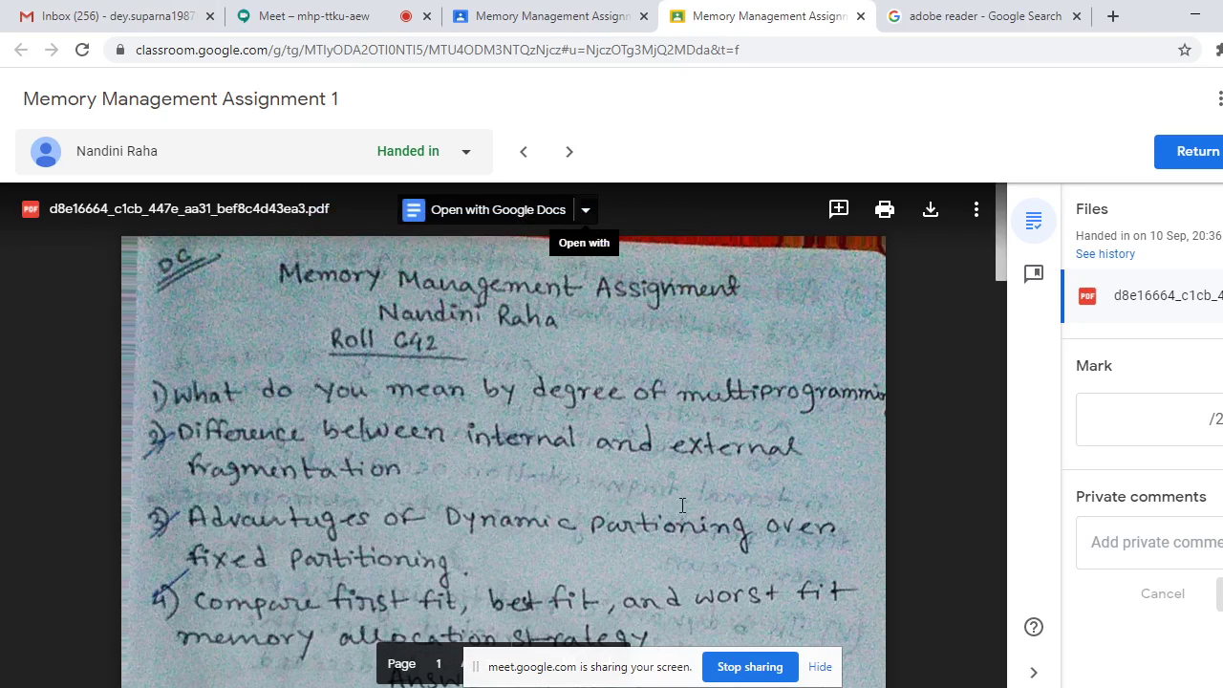
Look through the submitted answers and the empty mark field, and close the submission
{"action": "left_click_drag", "start_coordinate": [1008, 266], "coordinate": [1005, 355]}
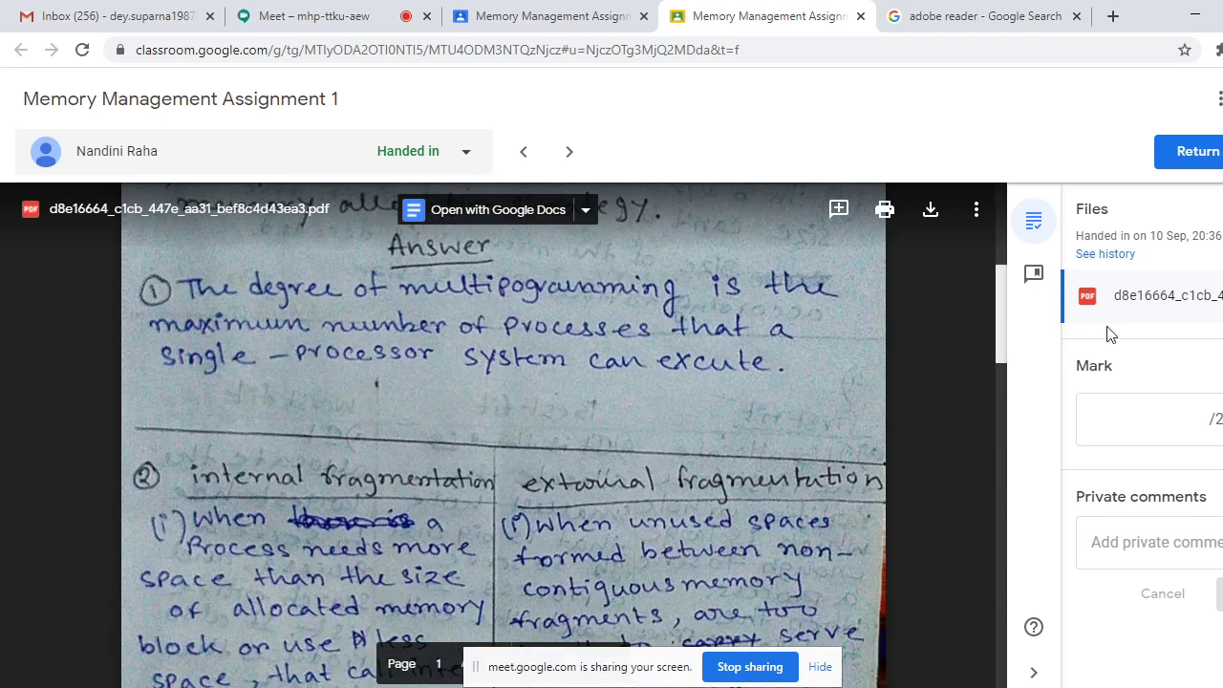
{"action": "left_click", "coordinate": [1188, 416]}
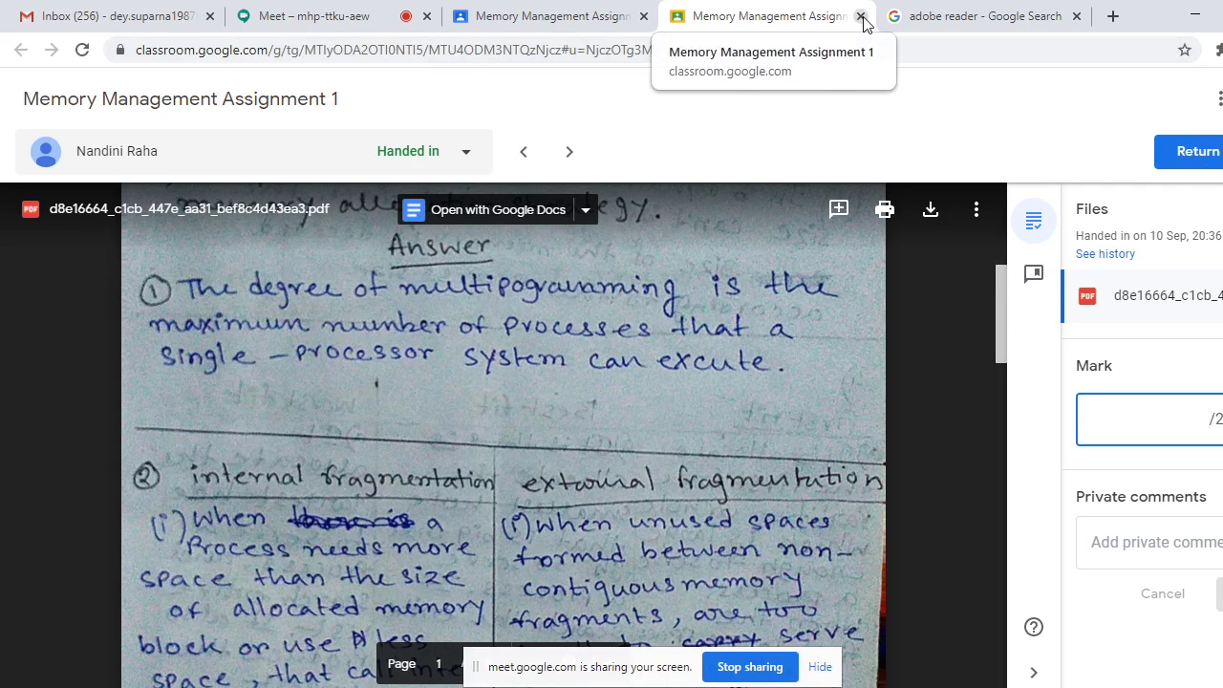
{"action": "left_click_drag", "start_coordinate": [1008, 358], "coordinate": [1013, 487]}
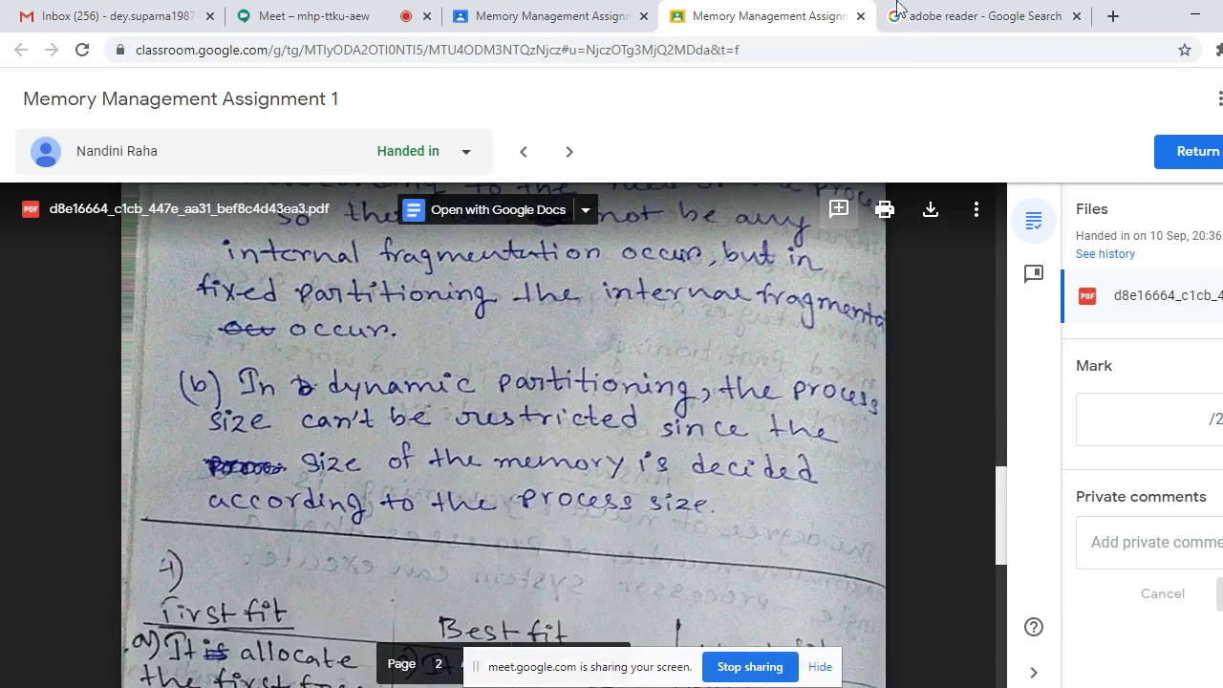
{"action": "left_click", "coordinate": [860, 16]}
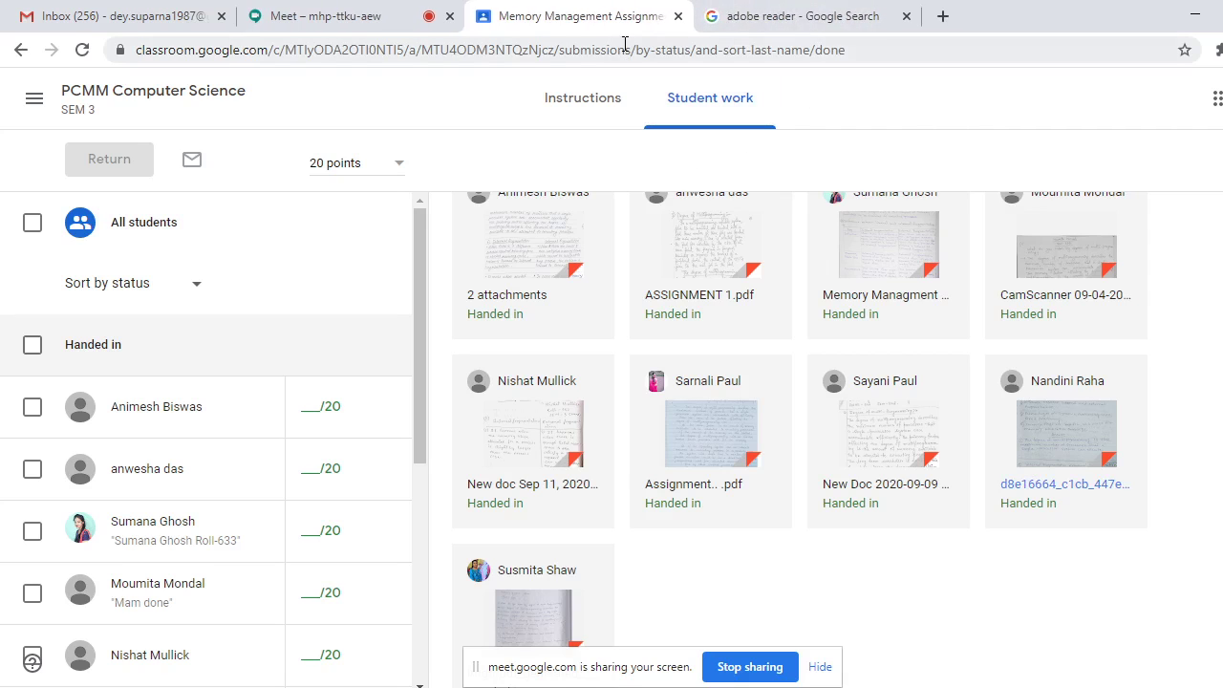
Open the class's marks overview and look through the students' marks for all assignments
{"action": "left_click", "coordinate": [21, 51]}
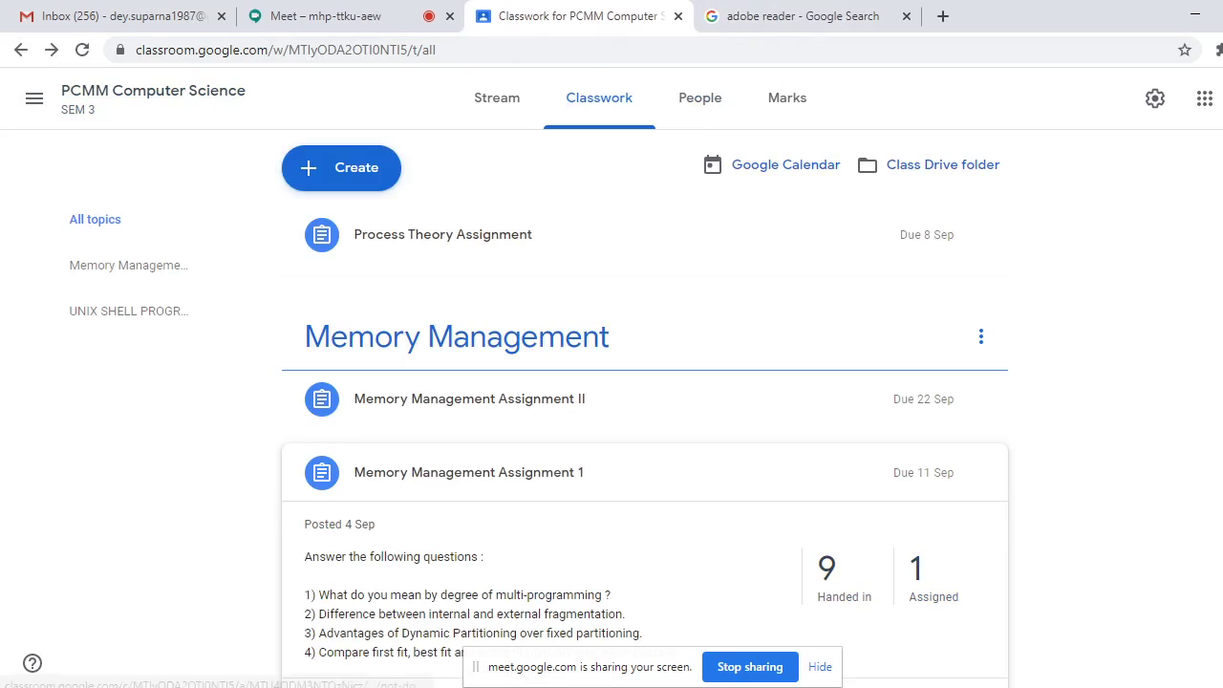
{"action": "left_click", "coordinate": [780, 101]}
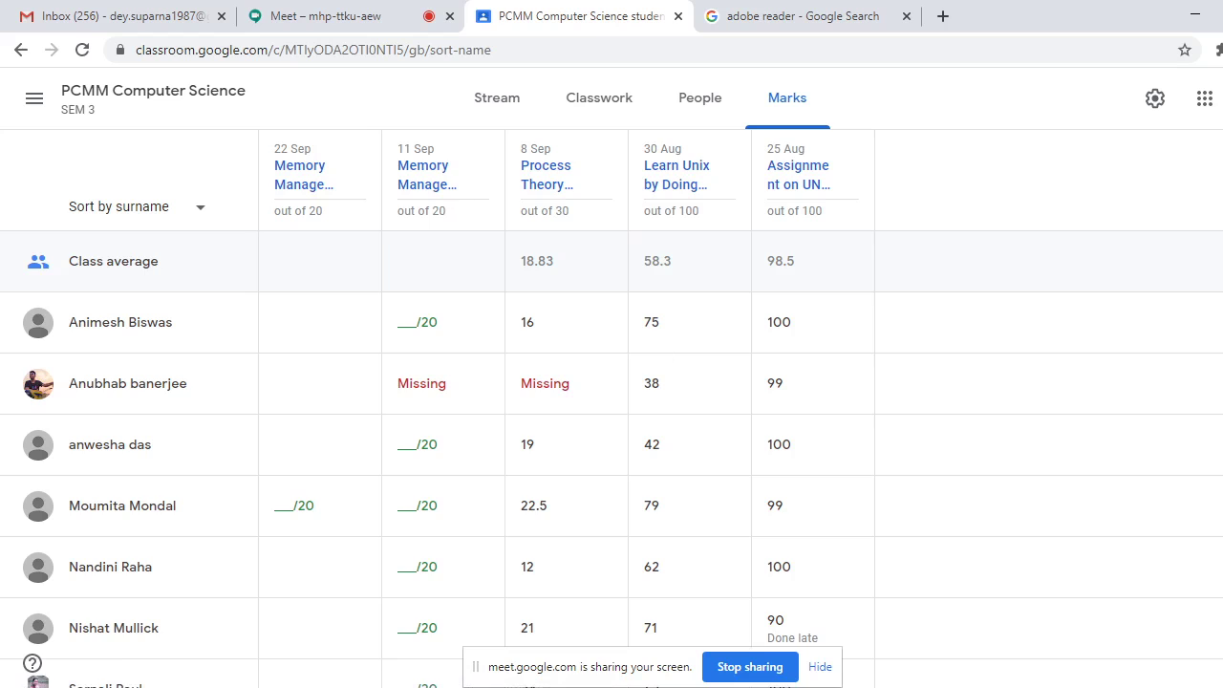
{"action": "scroll", "coordinate": [744, 299], "scroll_direction": "down", "scroll_amount": 1}
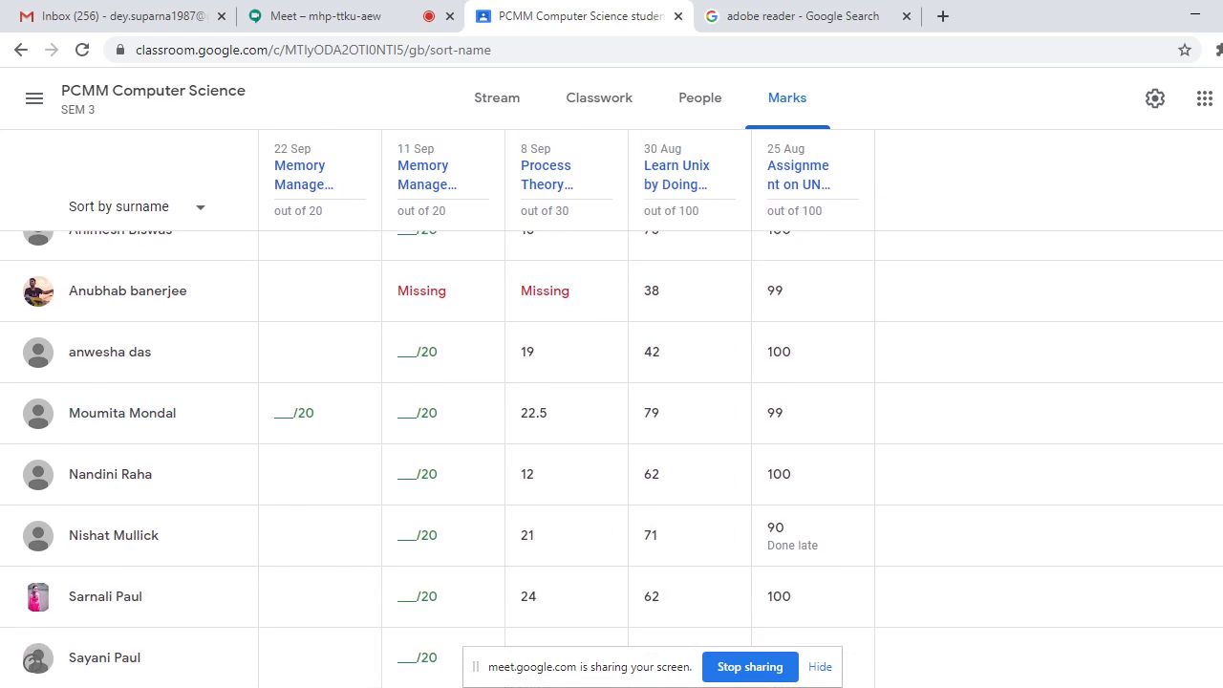
{"action": "scroll", "coordinate": [611, 459], "scroll_direction": "down", "scroll_amount": 1}
{"action": "scroll", "coordinate": [611, 458], "scroll_direction": "up", "scroll_amount": 2}
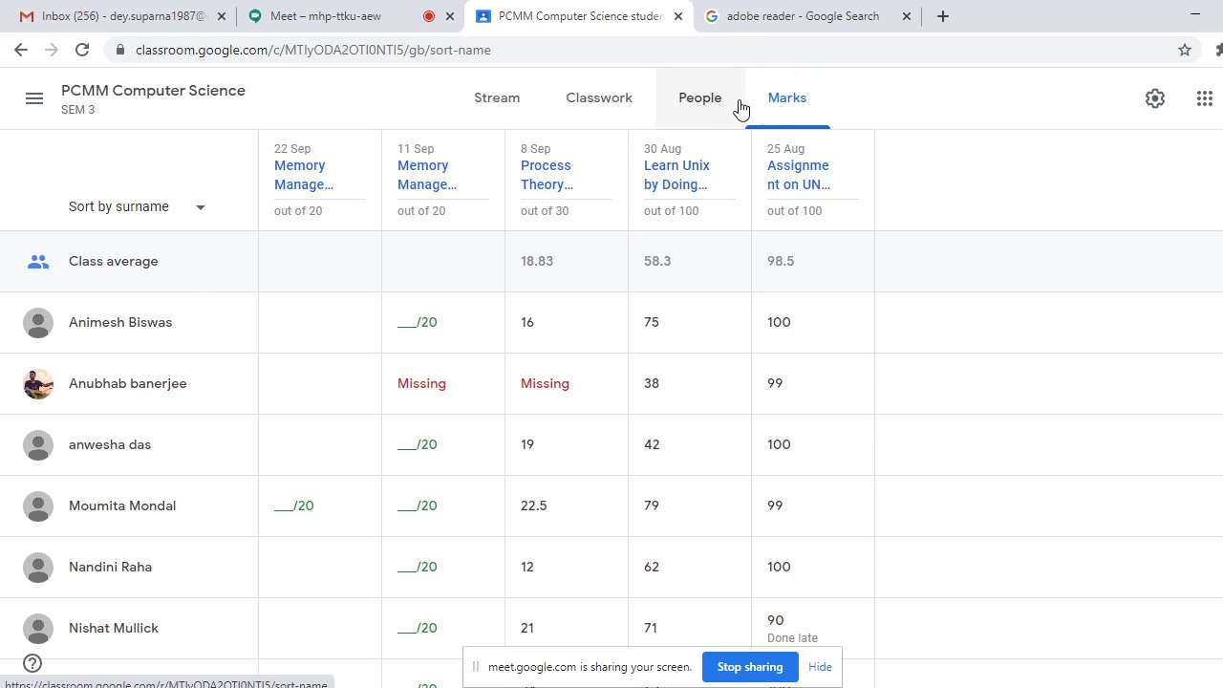
Open the class stream by way of the classwork page and look through its posts
{"action": "left_click", "coordinate": [684, 102]}
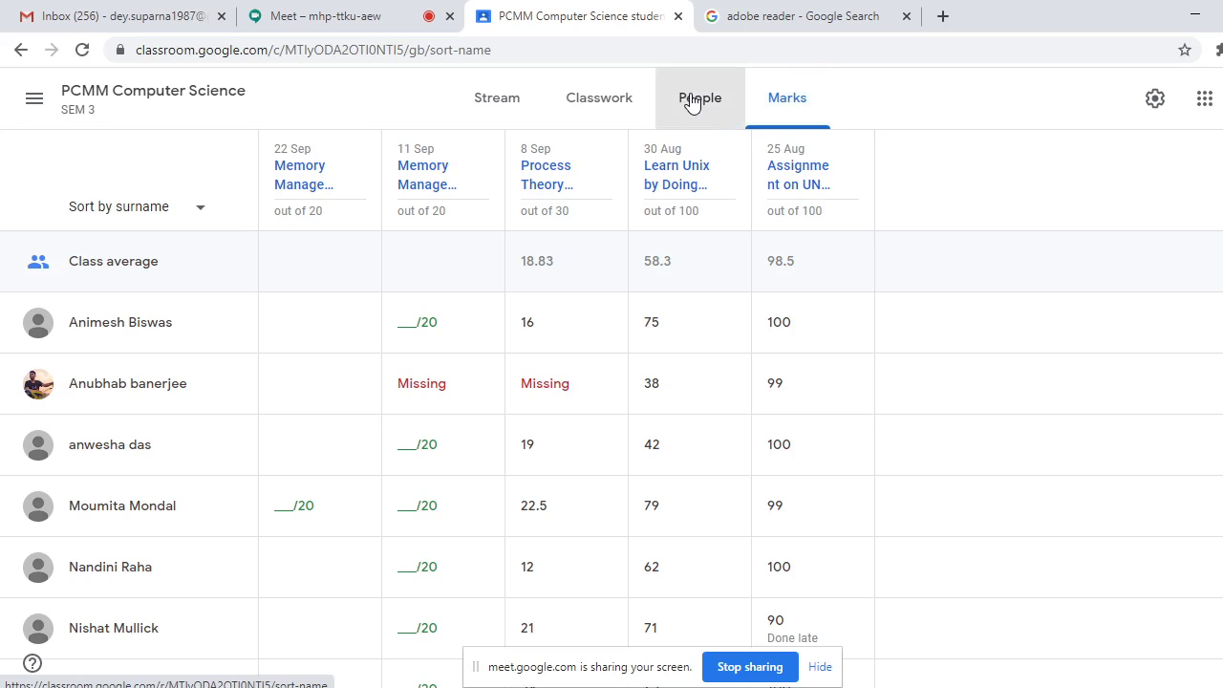
{"action": "left_click", "coordinate": [603, 109]}
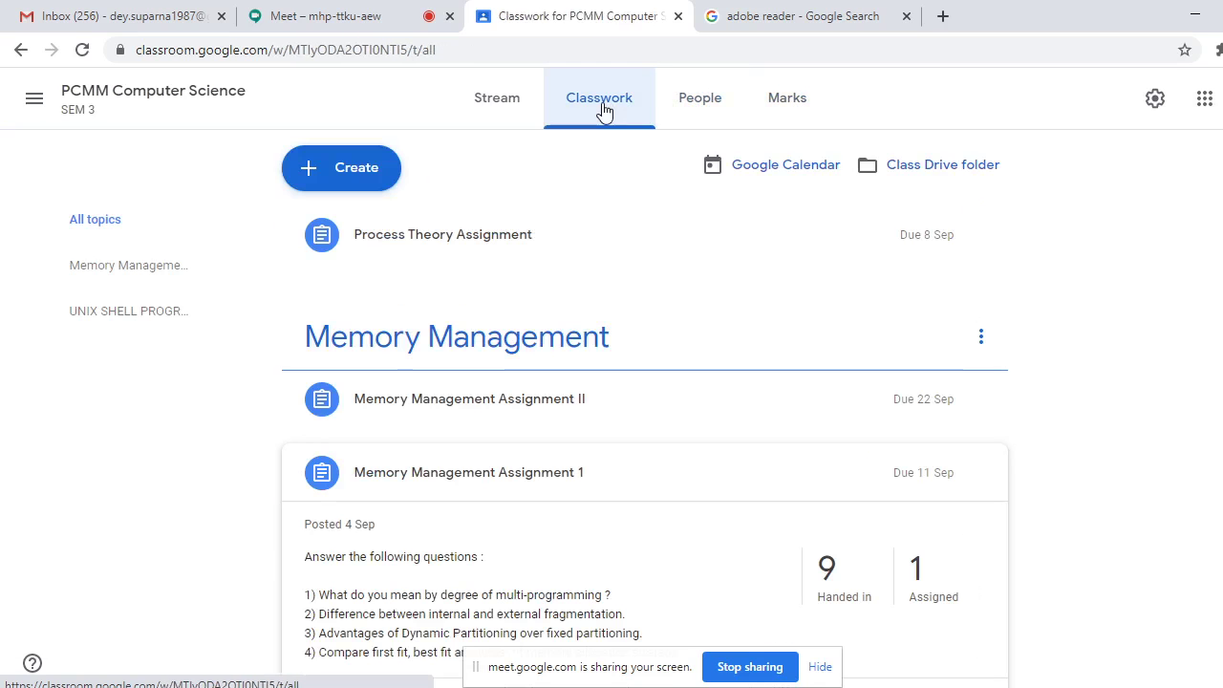
{"action": "left_click", "coordinate": [512, 105]}
{"action": "scroll", "coordinate": [755, 382], "scroll_direction": "down", "scroll_amount": 5}
{"action": "scroll", "coordinate": [755, 383], "scroll_direction": "down", "scroll_amount": 5}
{"action": "scroll", "coordinate": [755, 382], "scroll_direction": "up", "scroll_amount": 15}
{"action": "scroll", "coordinate": [755, 382], "scroll_direction": "up", "scroll_amount": 2}
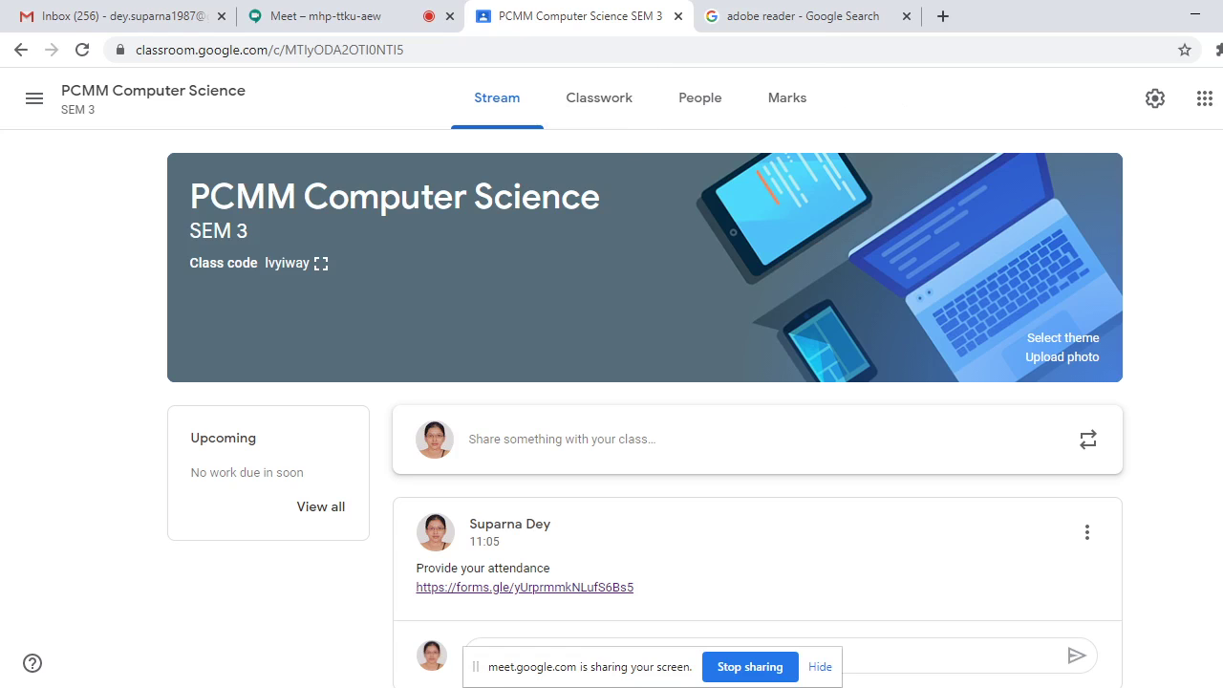
Hide the screen-sharing notice and look over the class stream's posts again
{"action": "left_click", "coordinate": [819, 667]}
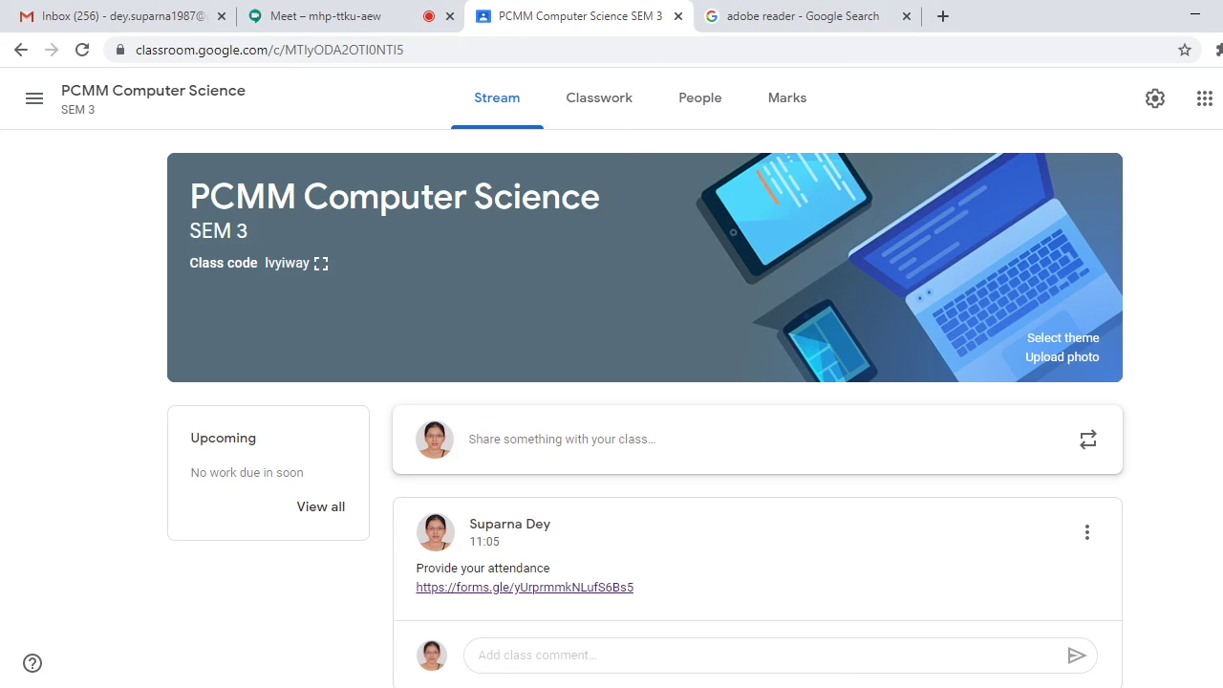
{"action": "scroll", "coordinate": [755, 382], "scroll_direction": "down", "scroll_amount": 5}
{"action": "scroll", "coordinate": [755, 382], "scroll_direction": "up", "scroll_amount": 4}
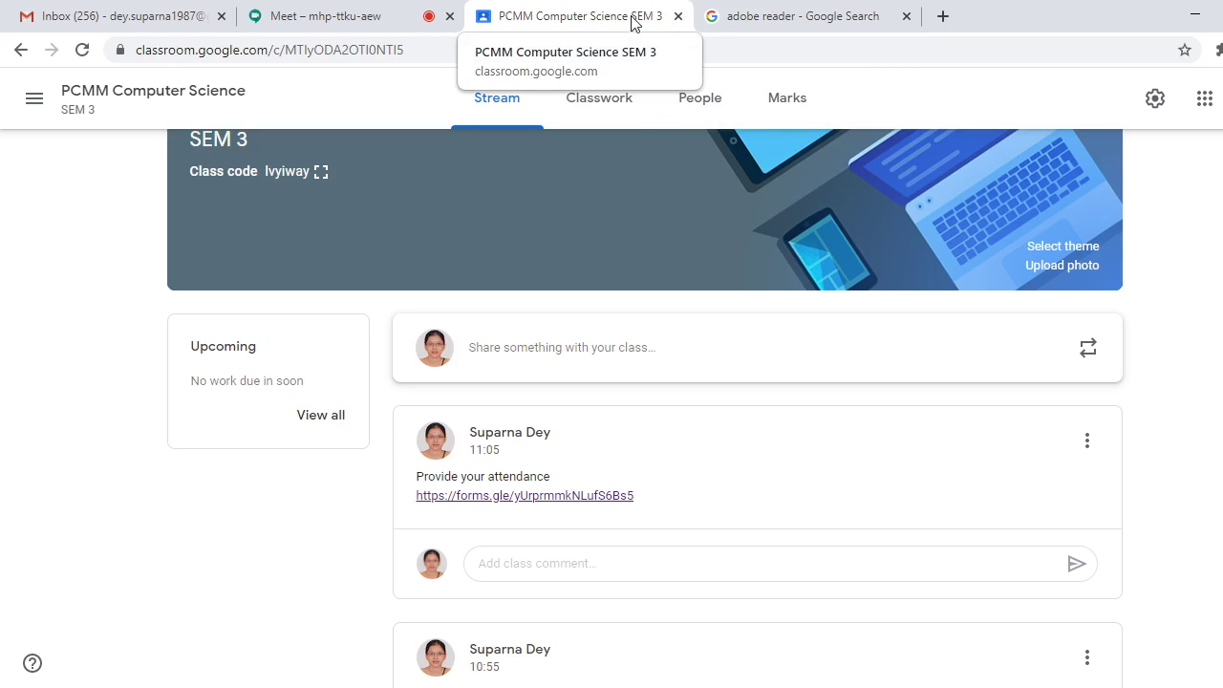
Stop presenting in Google Meet and close the Classroom page and the adobe reader search page
{"action": "left_click", "coordinate": [678, 16]}
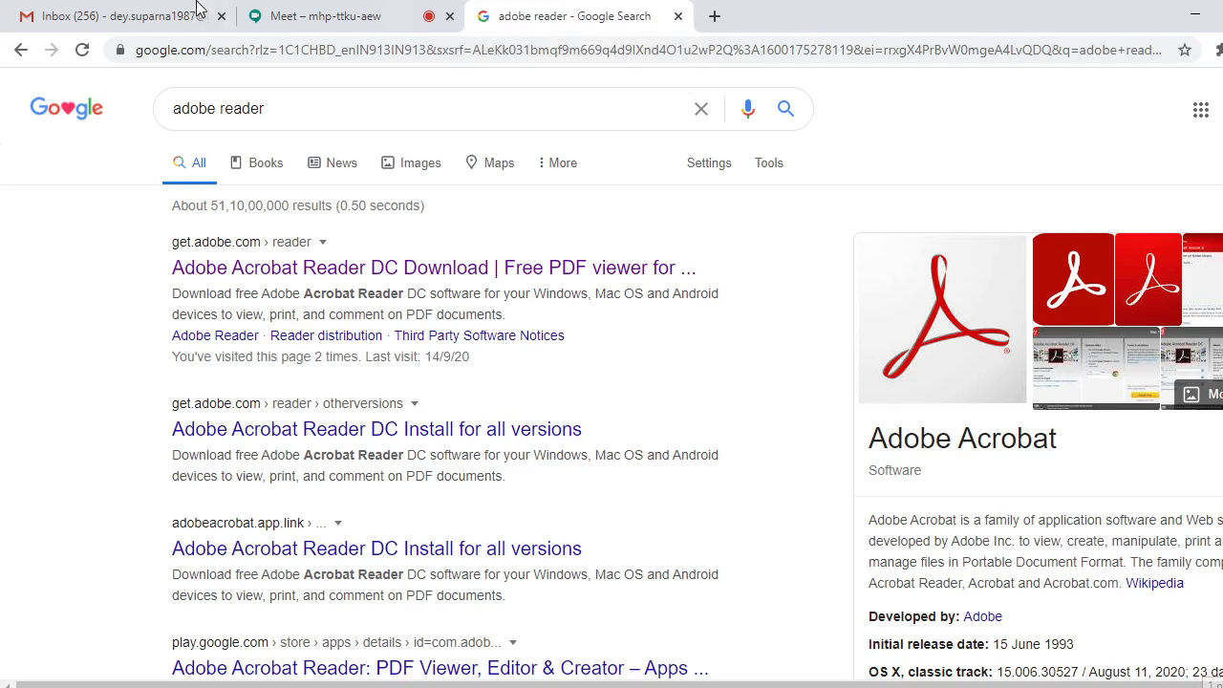
{"action": "left_click", "coordinate": [306, 22]}
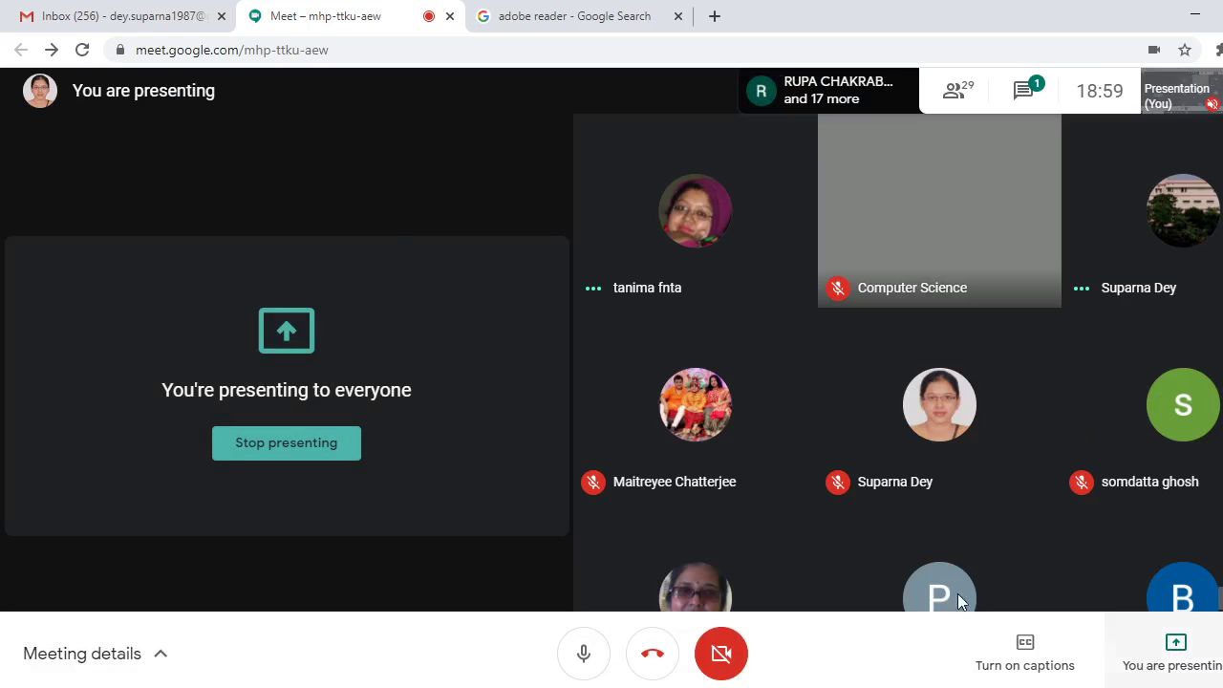
{"action": "left_click", "coordinate": [303, 458]}
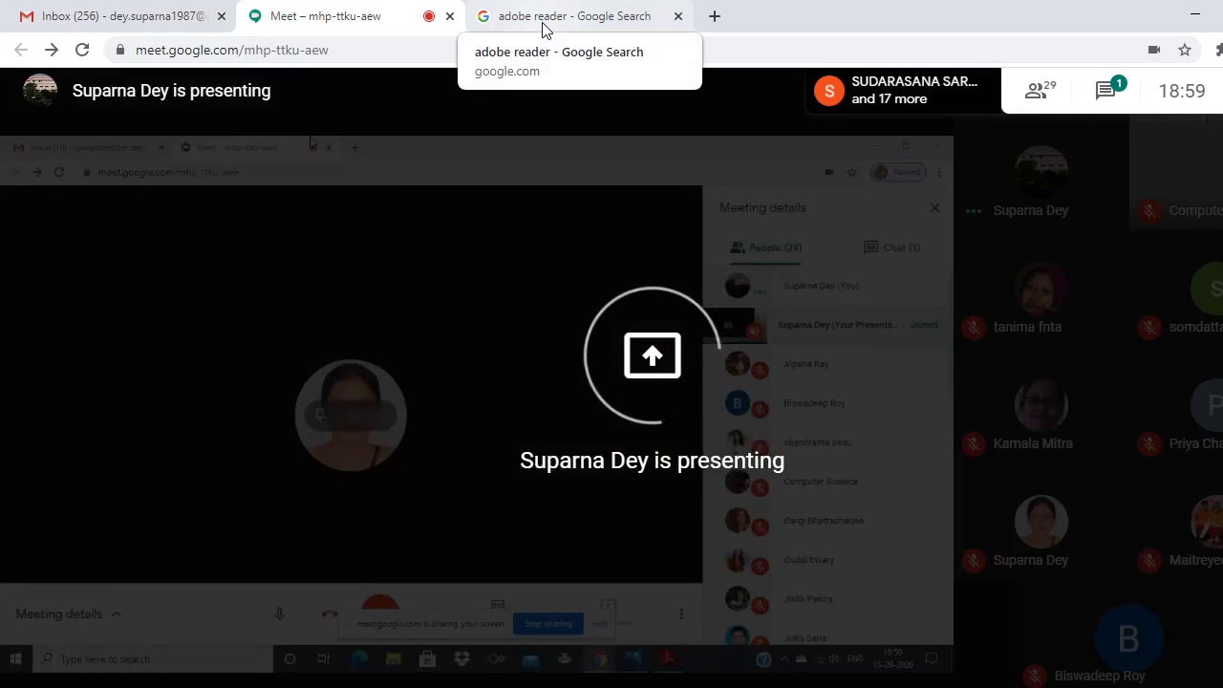
{"action": "left_click", "coordinate": [542, 30]}
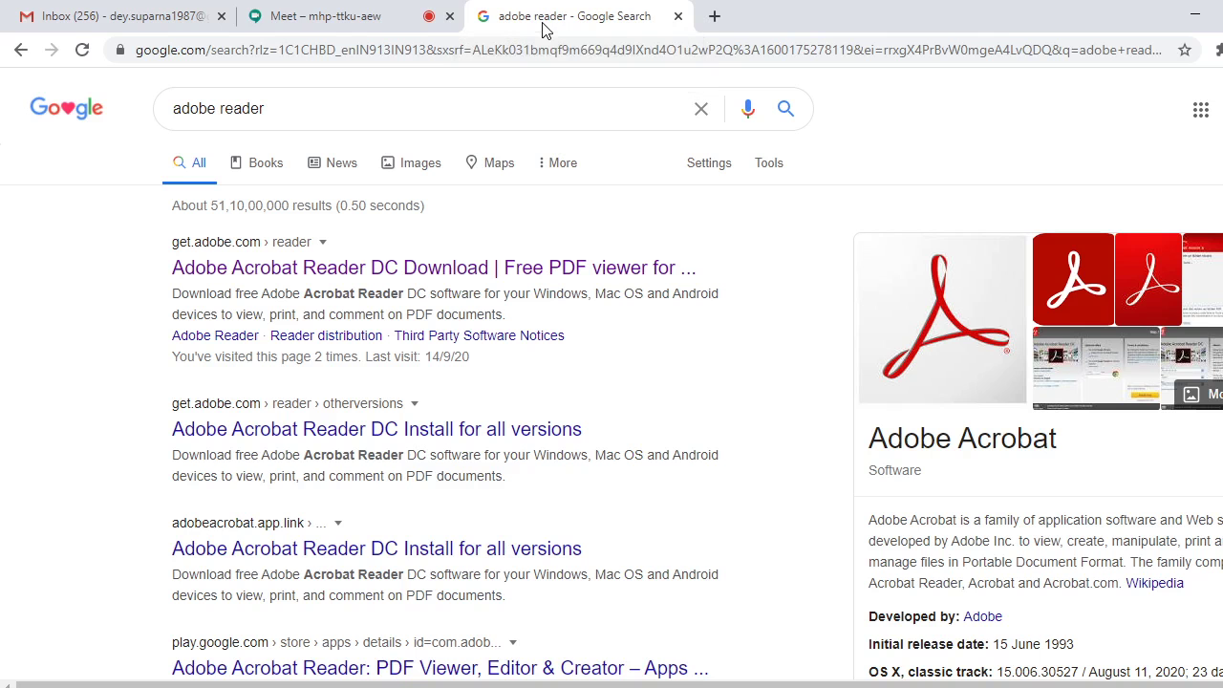
{"action": "left_click", "coordinate": [677, 16]}
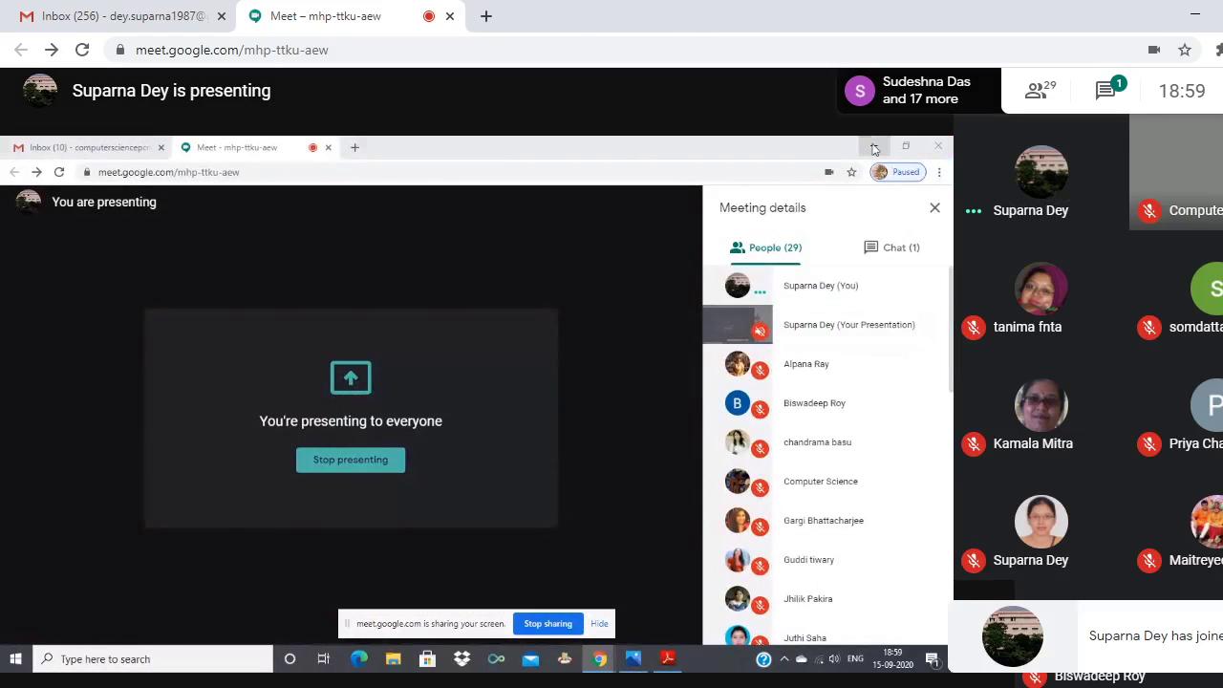
Minimize the browser on the shared desktop and bring up the Google Forms steps image in Photos
{"action": "left_click", "coordinate": [874, 147]}
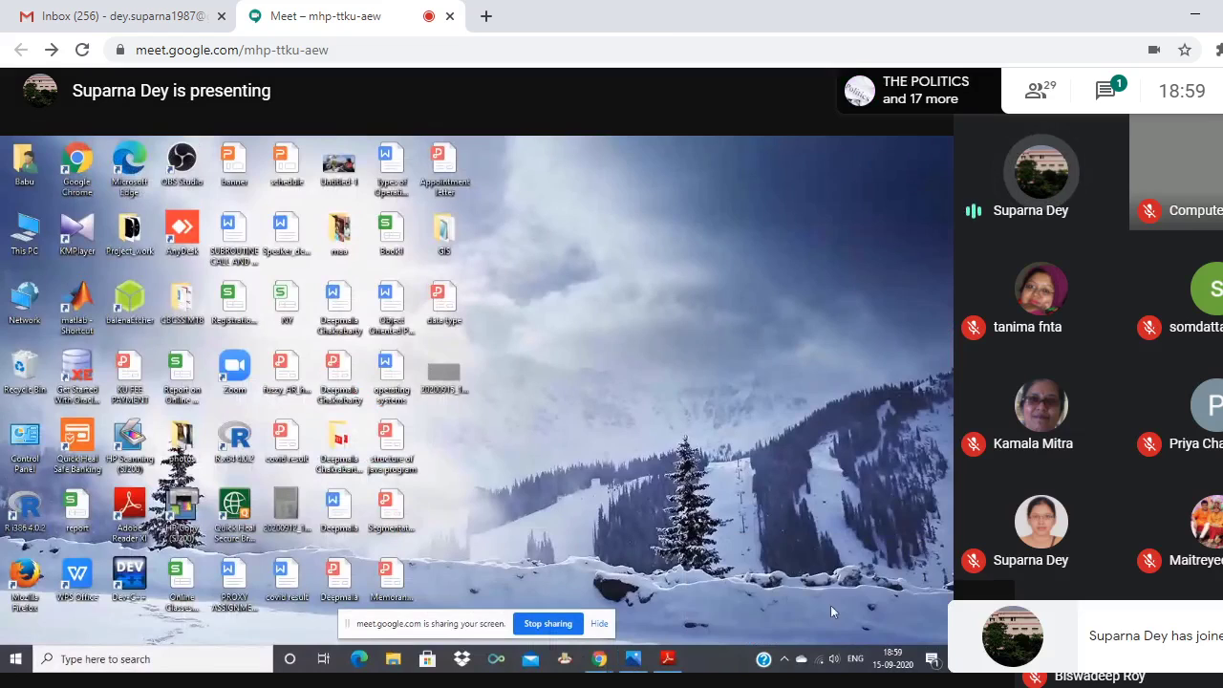
{"action": "mouse_move", "coordinate": [644, 666]}
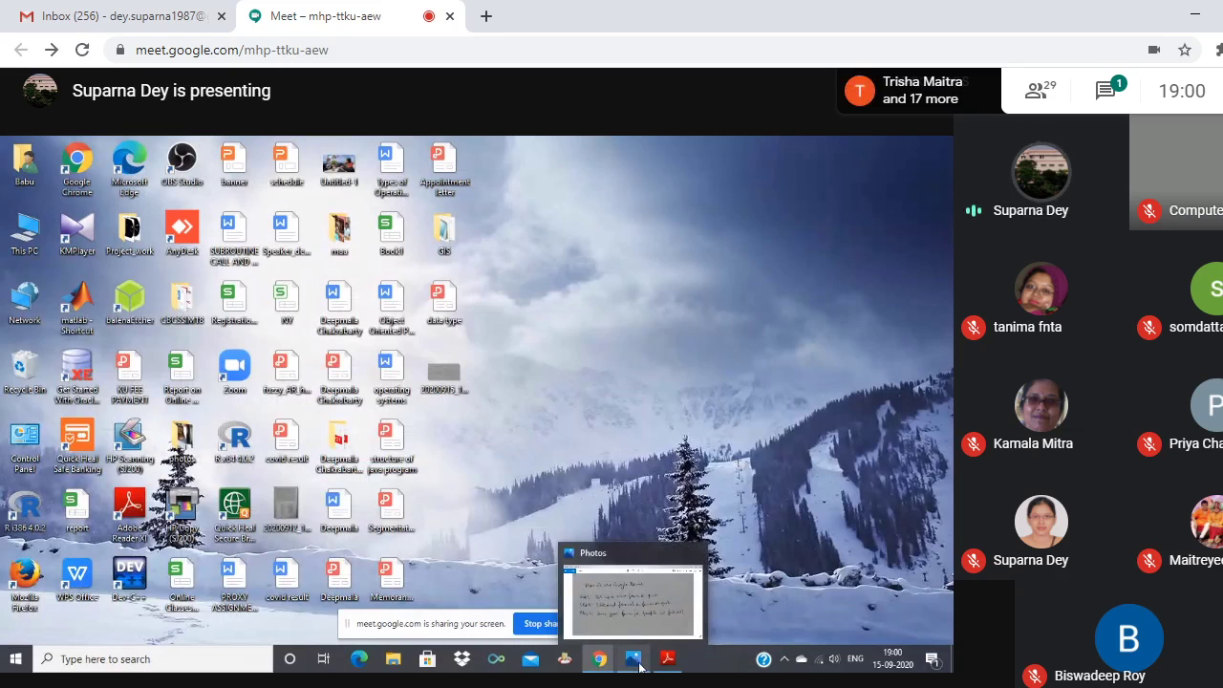
{"action": "left_click", "coordinate": [639, 666]}
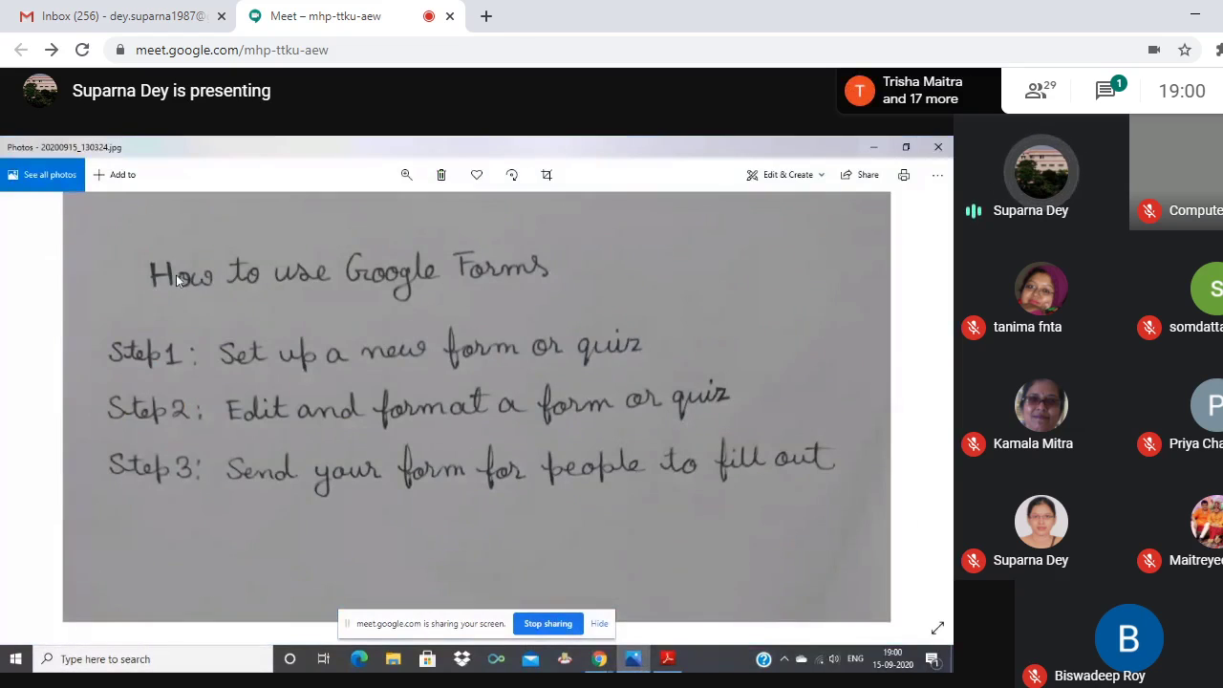
Minimize the Photos image, switch to the Gmail inbox in the shared Chrome window and dismiss the presenting notification
{"action": "left_click", "coordinate": [874, 146]}
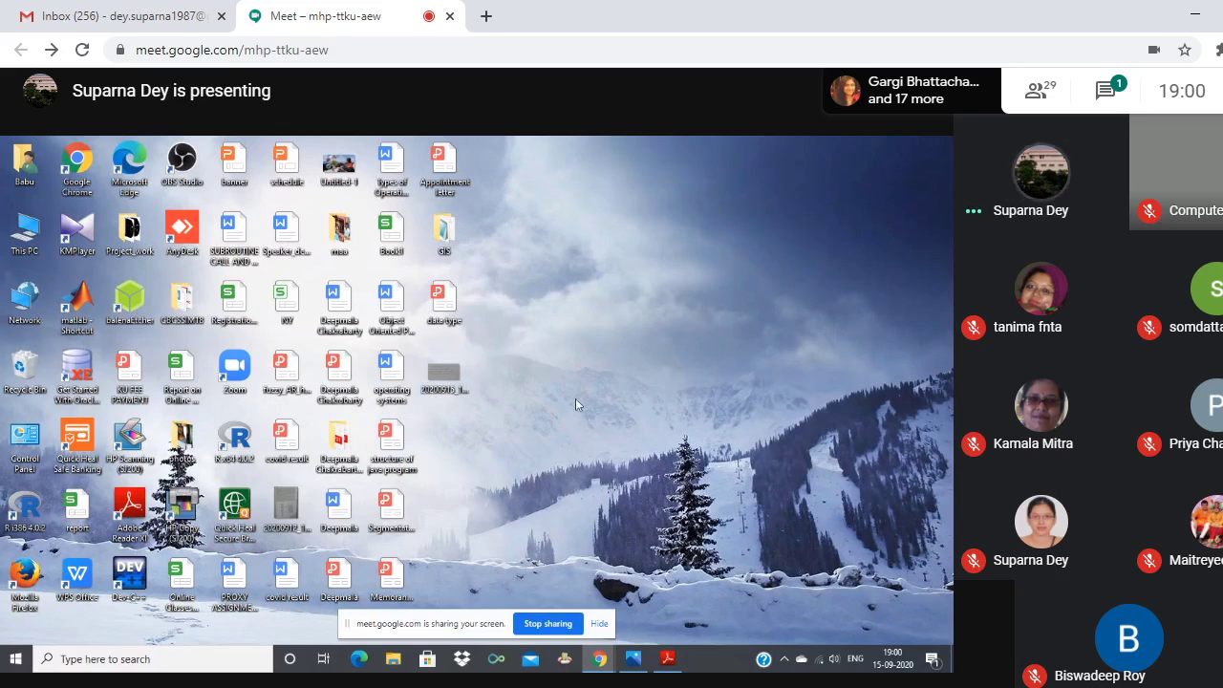
{"action": "mouse_move", "coordinate": [593, 659]}
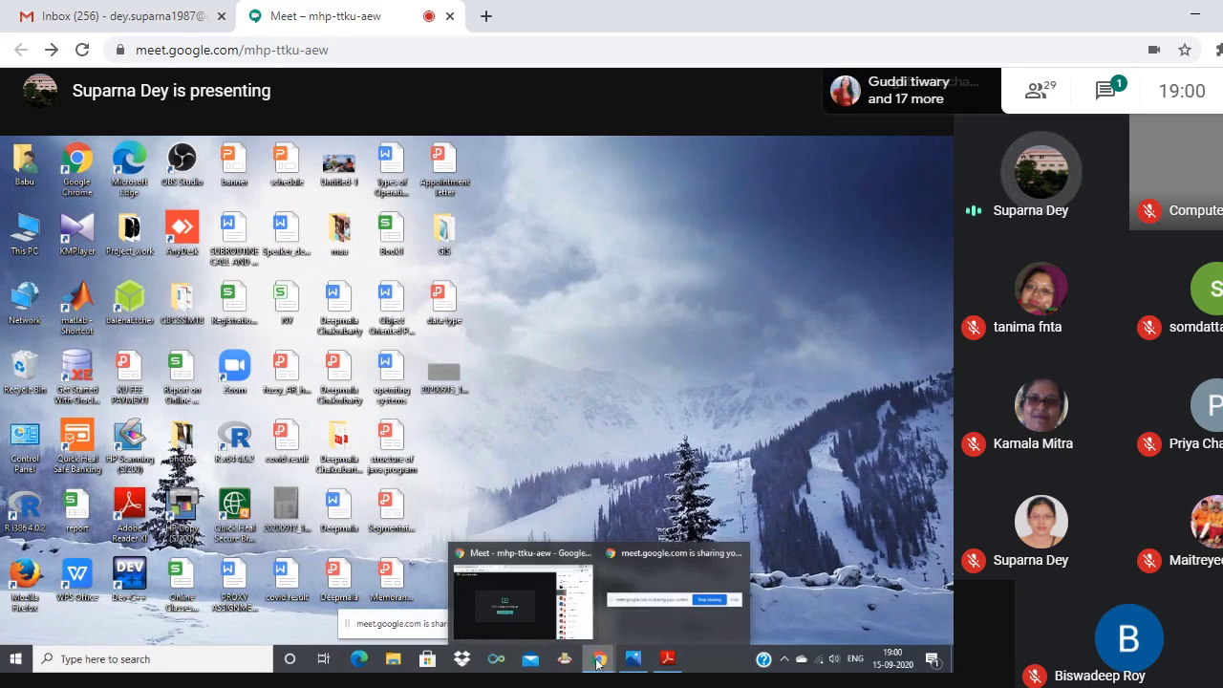
{"action": "left_click", "coordinate": [524, 597]}
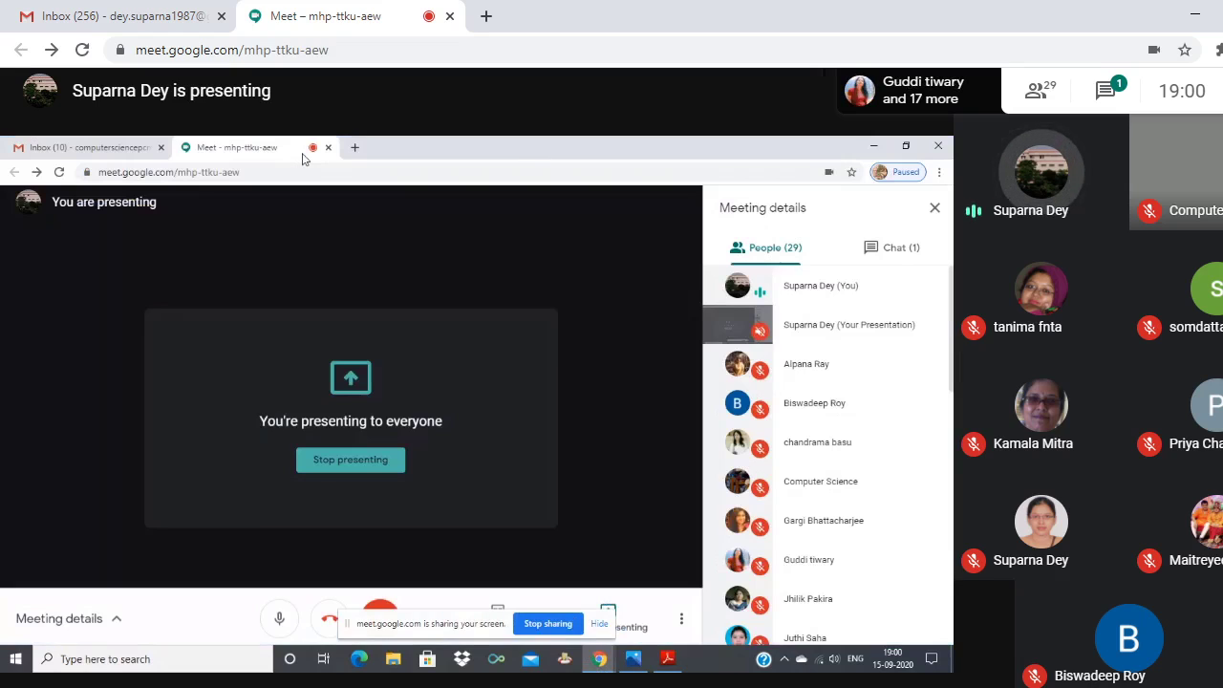
{"action": "left_click", "coordinate": [108, 148]}
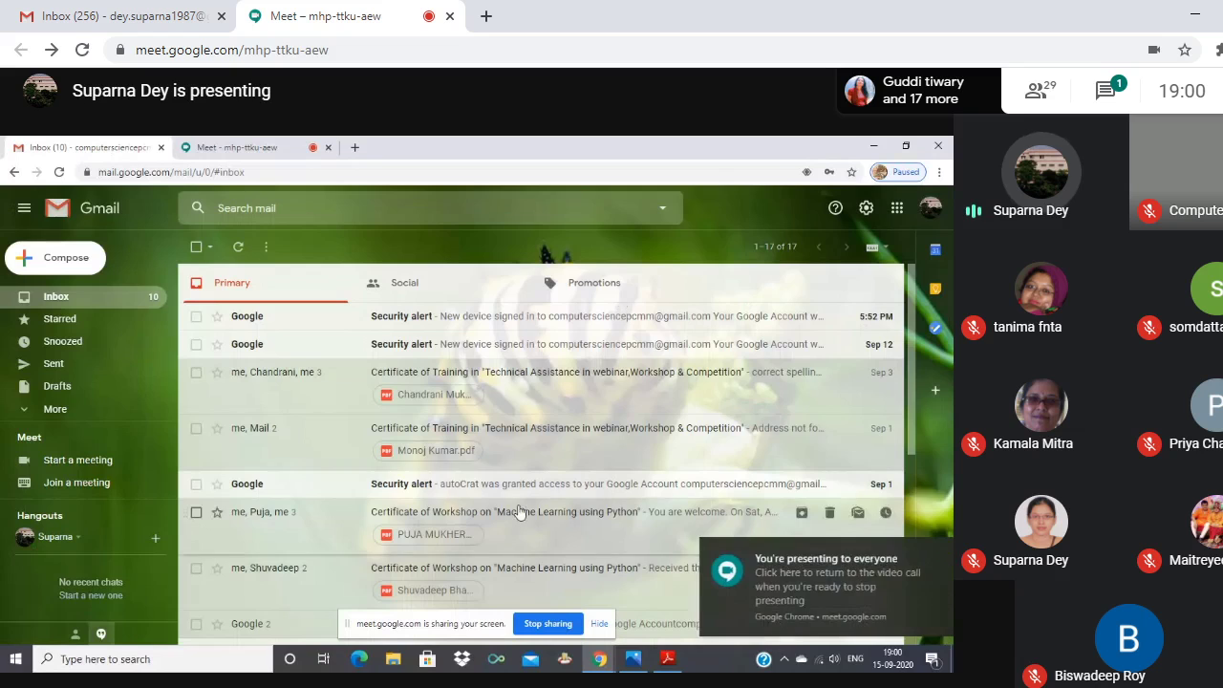
{"action": "left_click", "coordinate": [931, 553]}
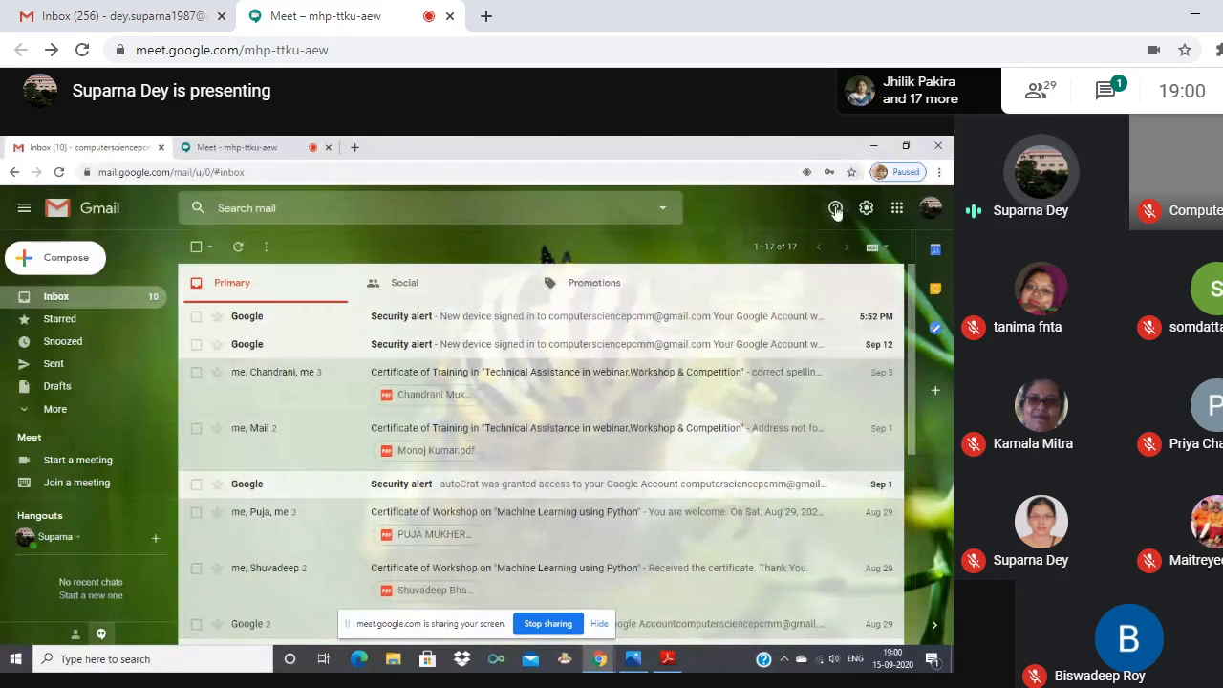
Open Google Drive and upload the image file 20200915_130324 from the desktop
{"action": "left_click", "coordinate": [899, 210]}
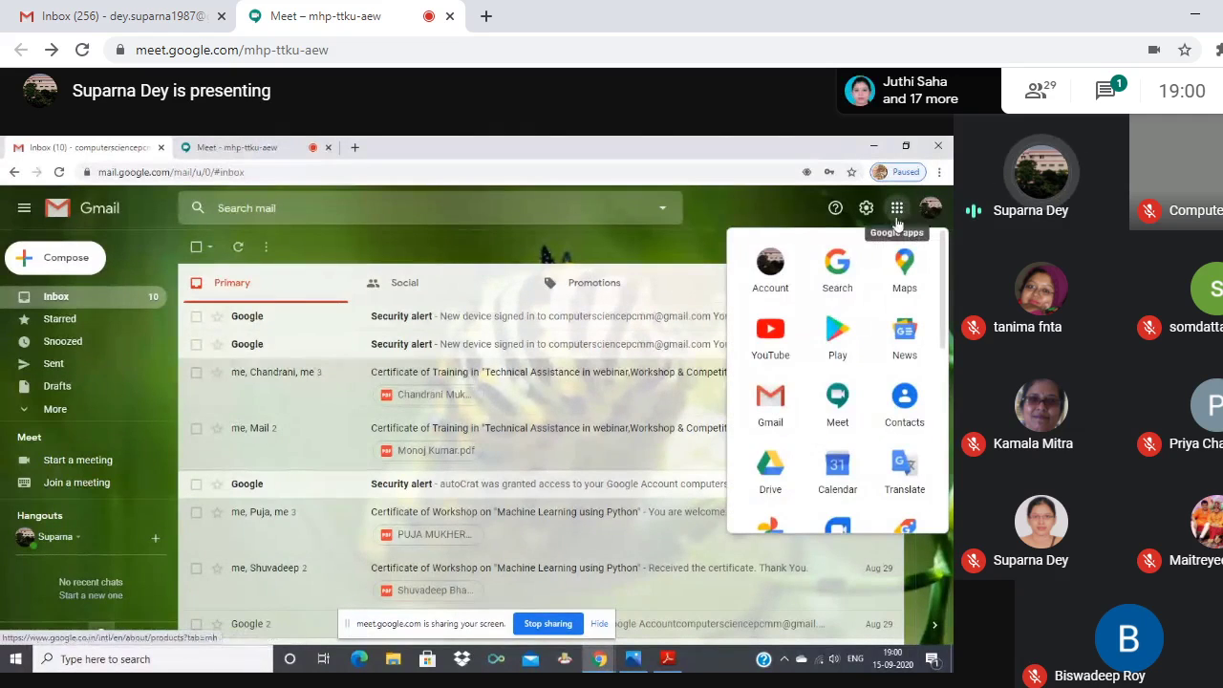
{"action": "left_click", "coordinate": [776, 470]}
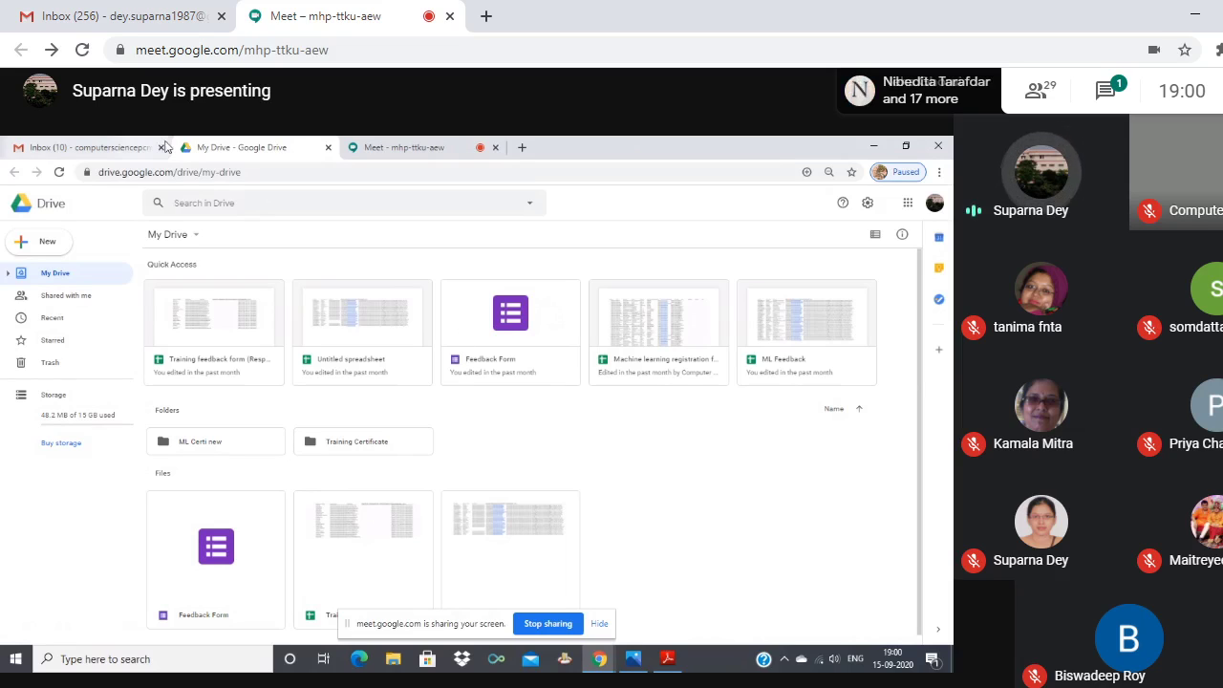
{"action": "left_click", "coordinate": [42, 247]}
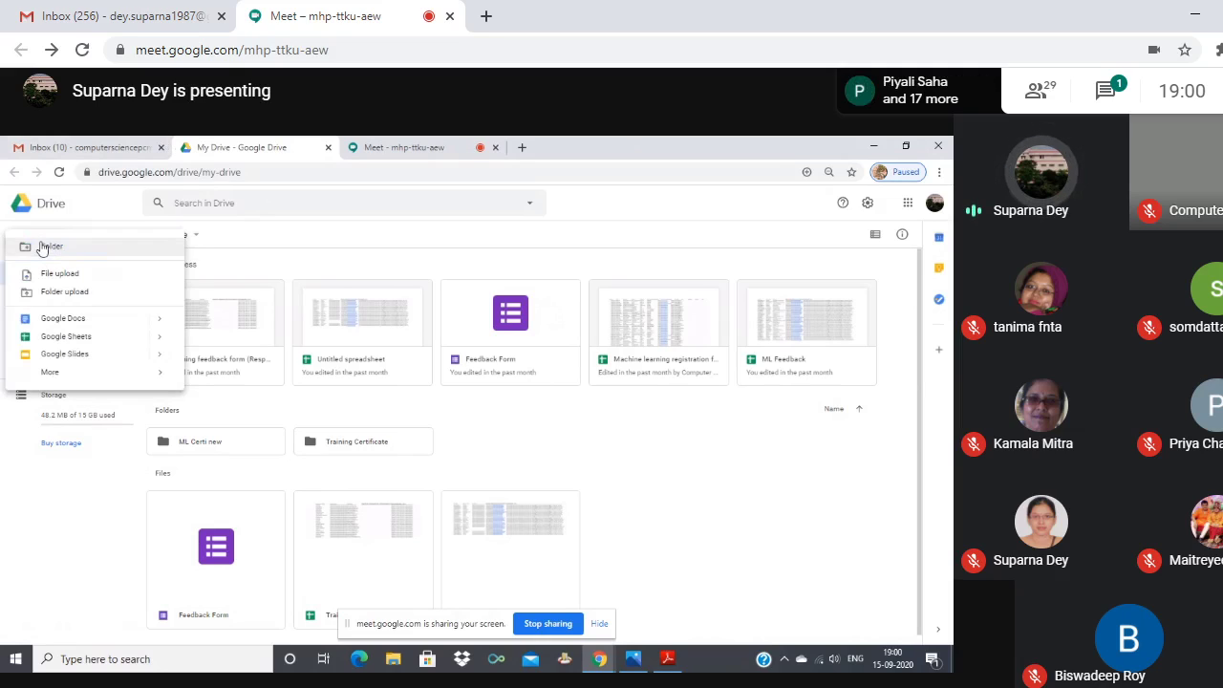
{"action": "left_click", "coordinate": [80, 277]}
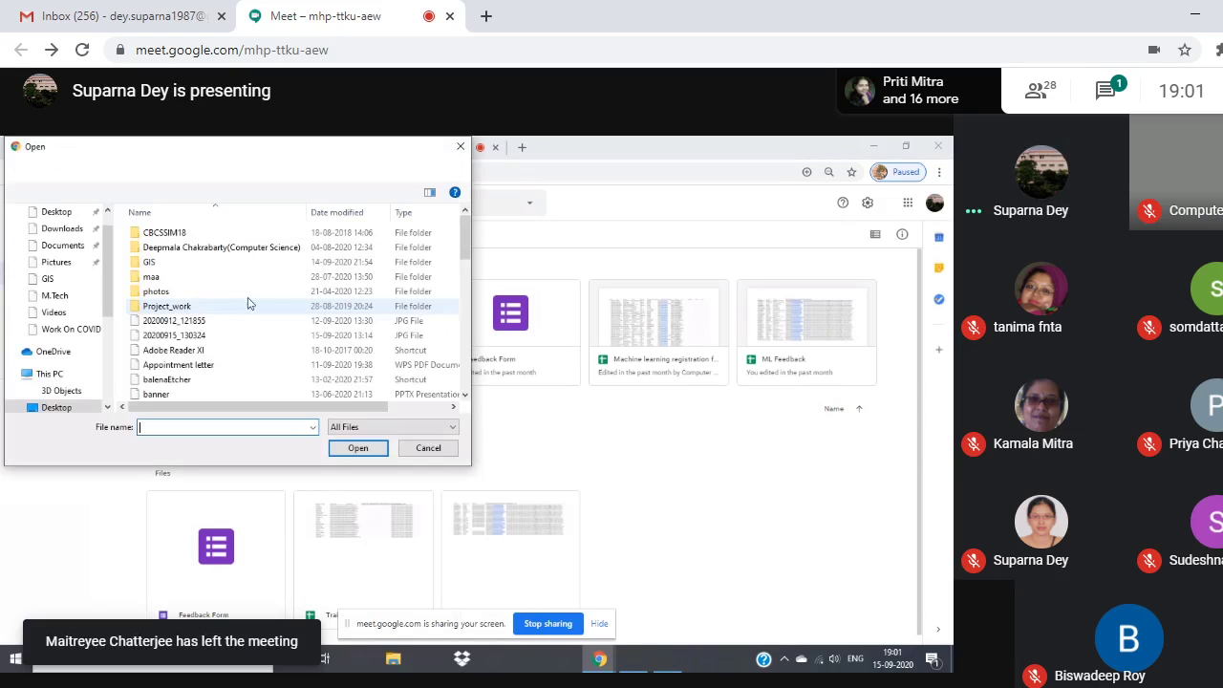
{"action": "left_click", "coordinate": [210, 335]}
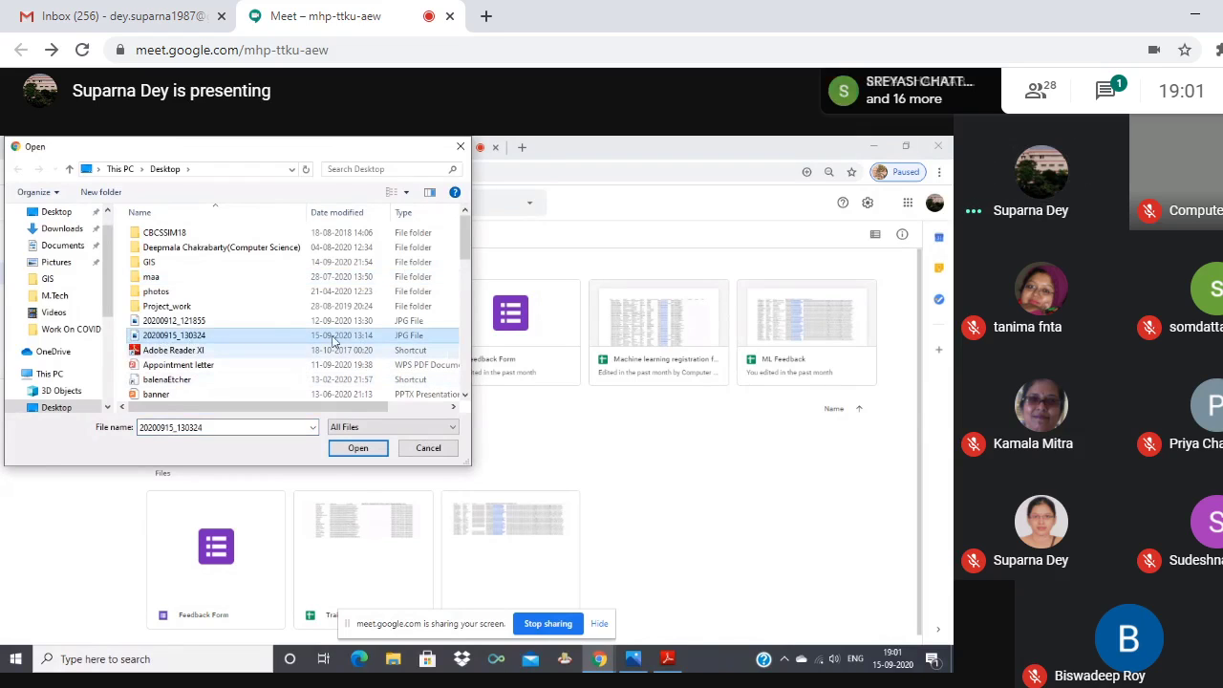
{"action": "left_click", "coordinate": [373, 448]}
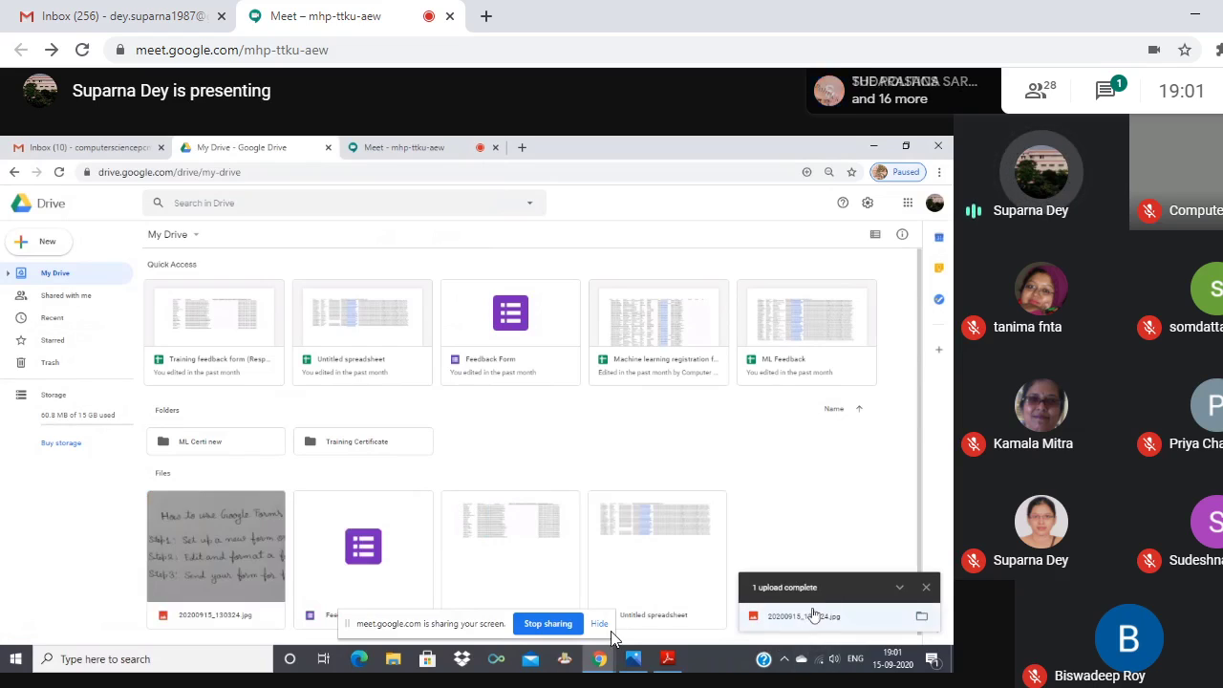
Mute the microphone in the Google Meet call and check the meeting chat
{"action": "left_click", "coordinate": [585, 652]}
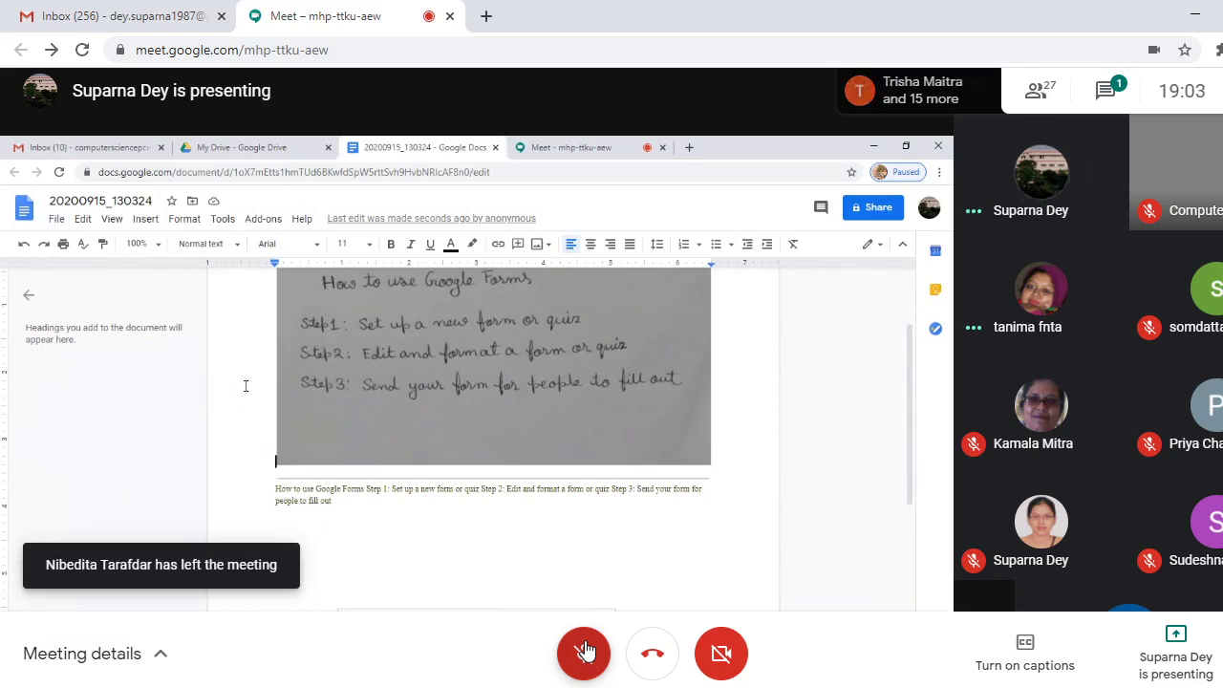
{"action": "left_click", "coordinate": [1106, 92]}
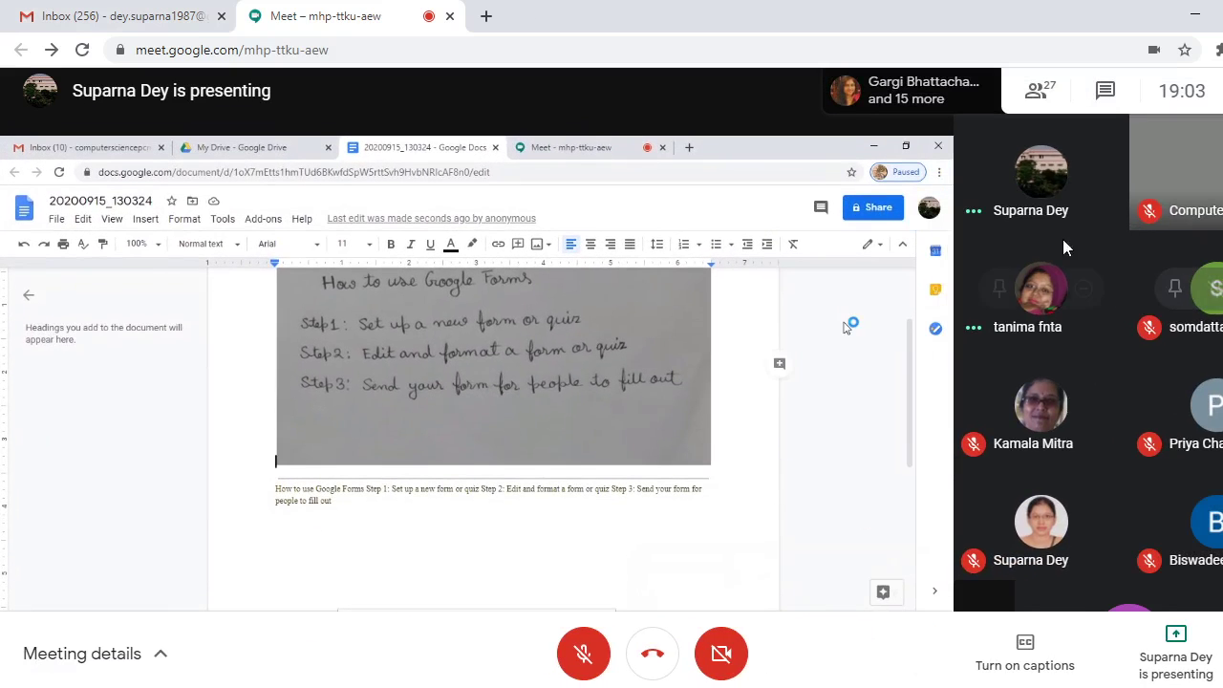
Pin the shared presentation in the call so it fills the view, and turn the microphone back on
{"action": "left_click", "coordinate": [434, 406]}
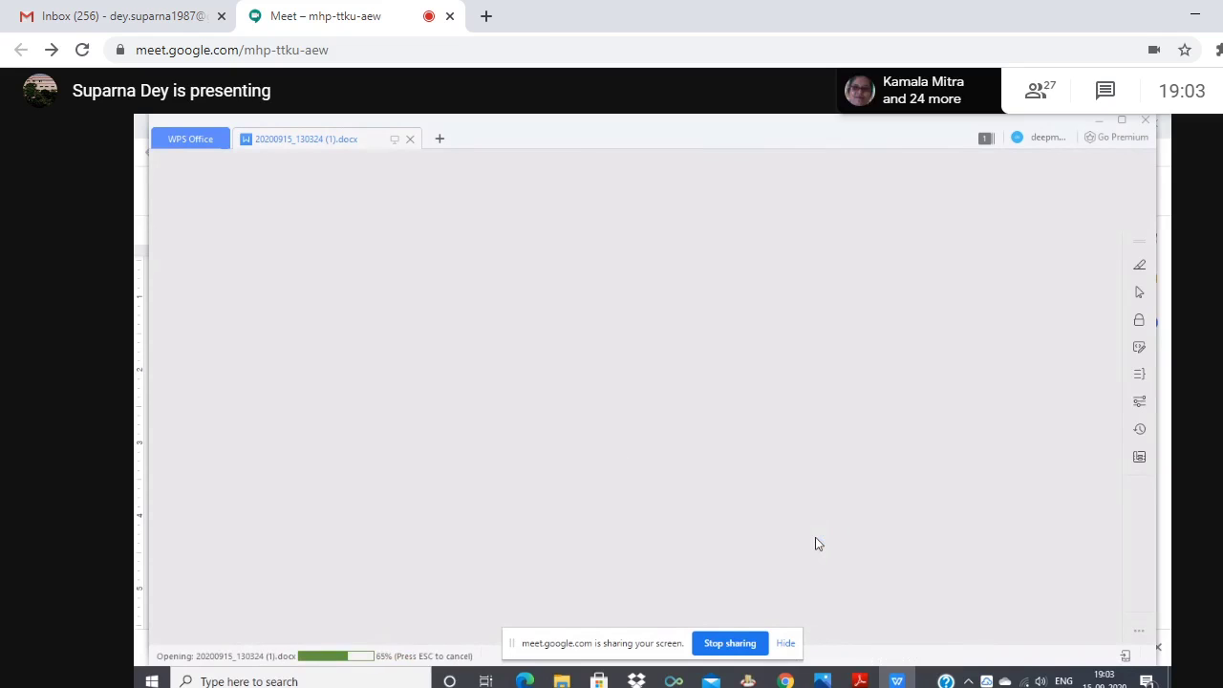
{"action": "mouse_move", "coordinate": [1004, 315]}
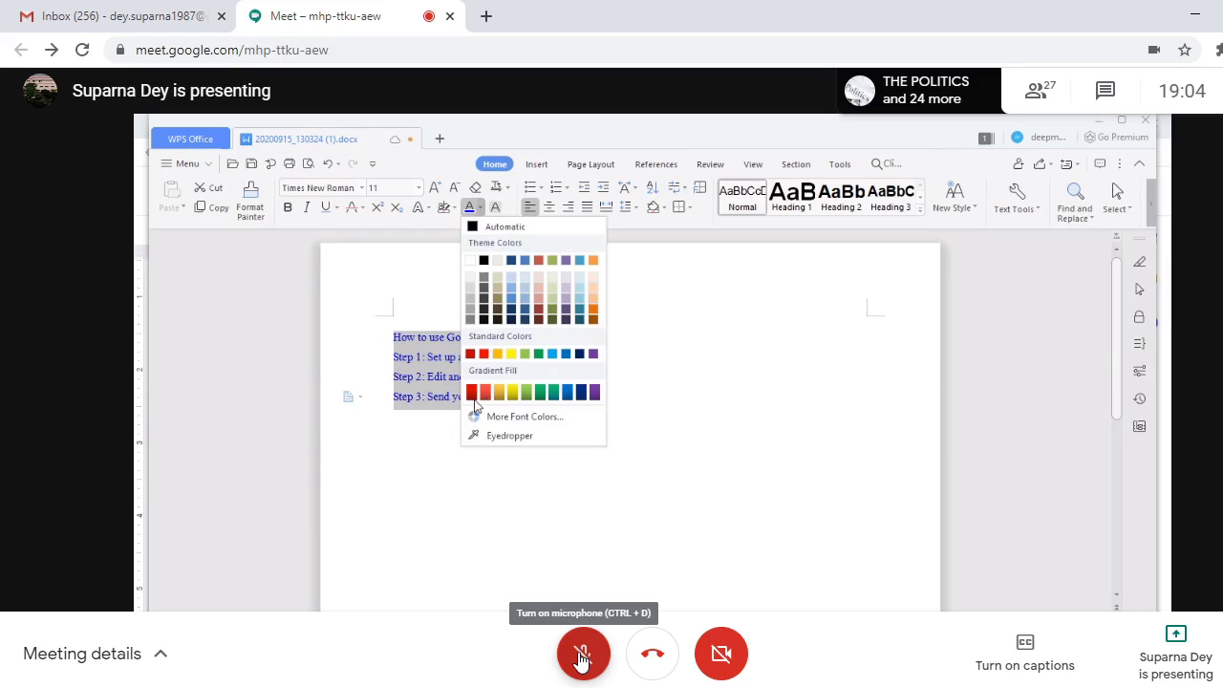
{"action": "left_click", "coordinate": [581, 660]}
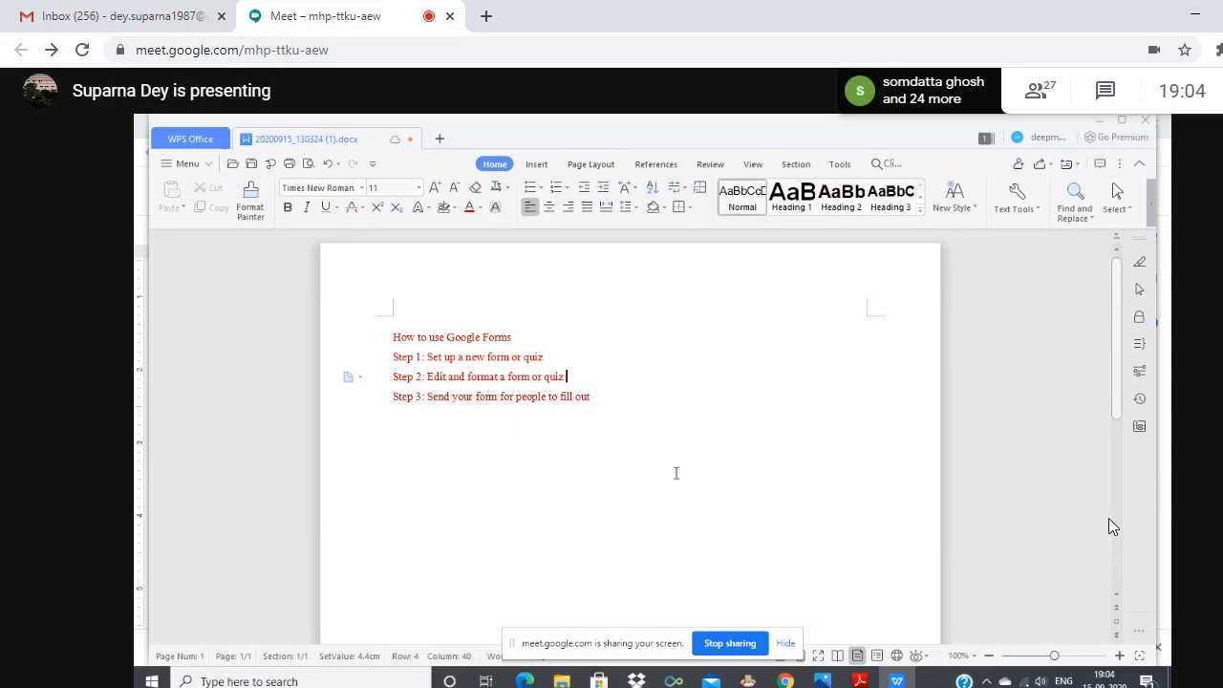
Open Google Classroom in a new browser tab, glance at the Meet call and return to the course list
{"action": "left_click", "coordinate": [486, 16]}
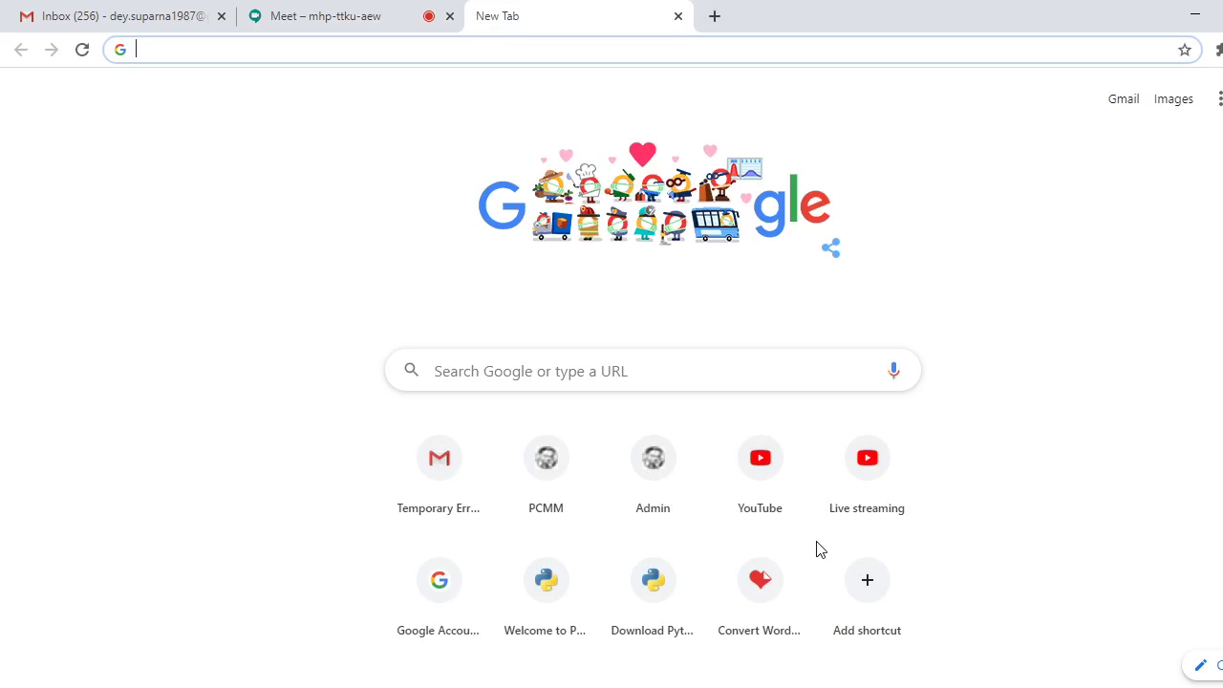
{"action": "left_click", "coordinate": [1220, 99]}
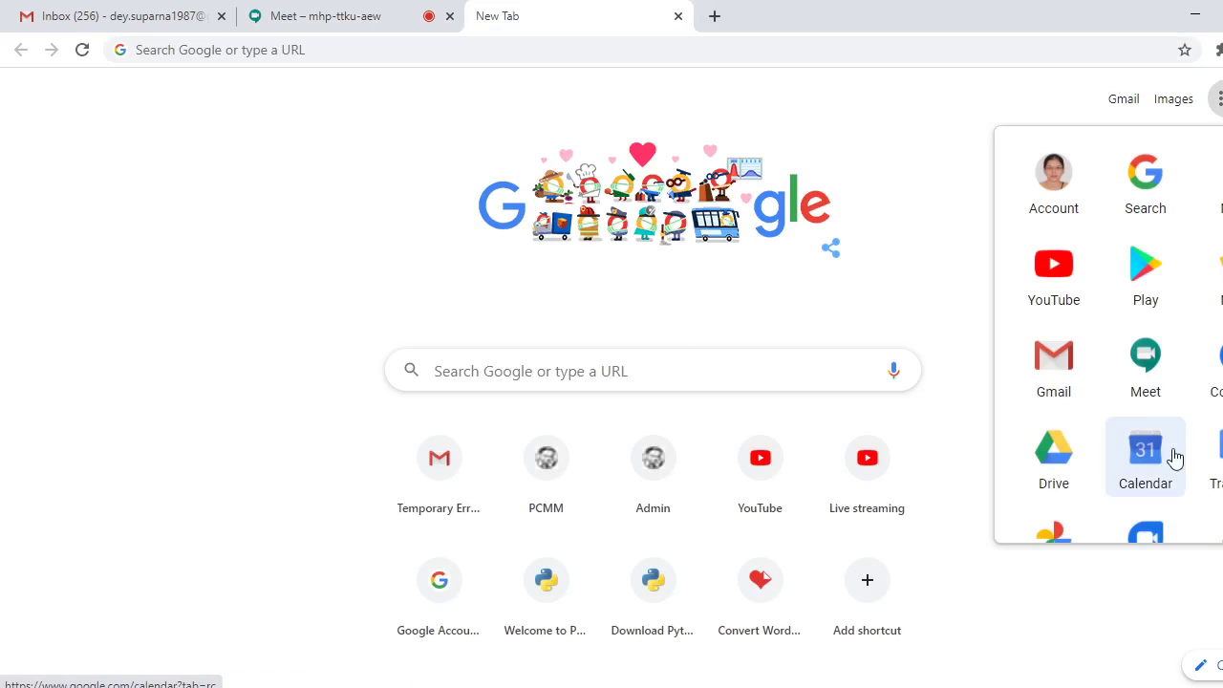
{"action": "scroll", "coordinate": [1108, 334], "scroll_direction": "down", "scroll_amount": 4}
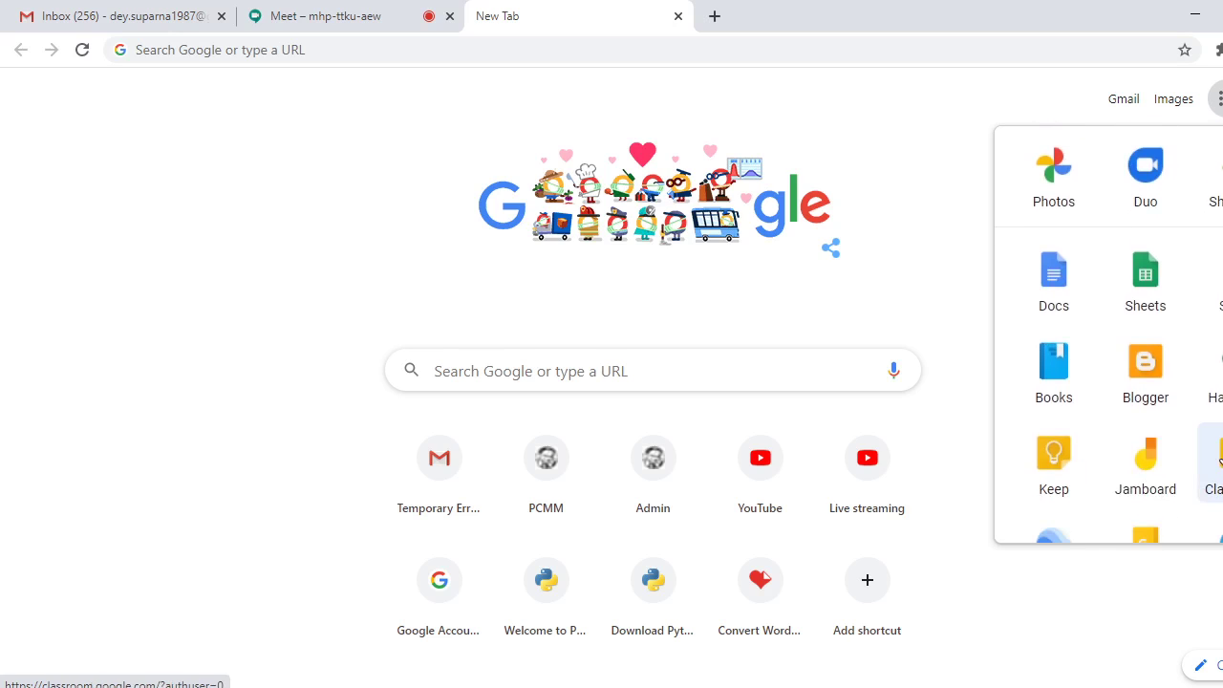
{"action": "left_click", "coordinate": [394, 27]}
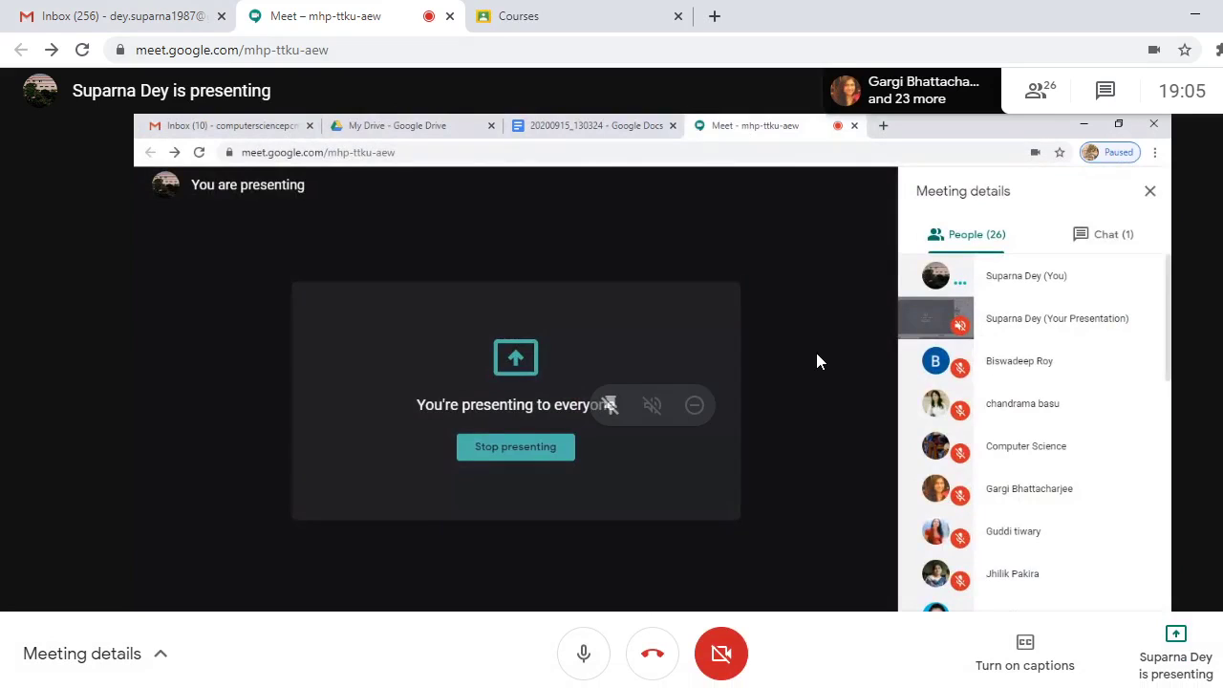
{"action": "left_click", "coordinate": [593, 27]}
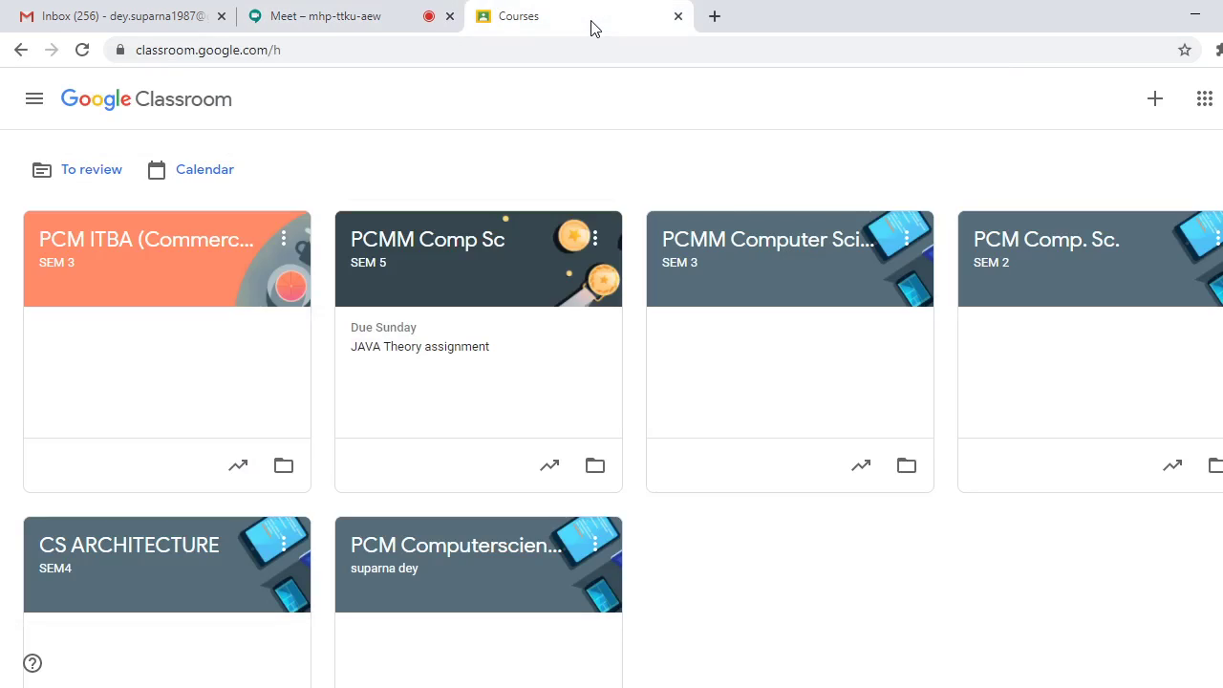
Open the PCMM Computer Science SEM 3 class, look over its stream and go to its classwork page
{"action": "left_click", "coordinate": [752, 240]}
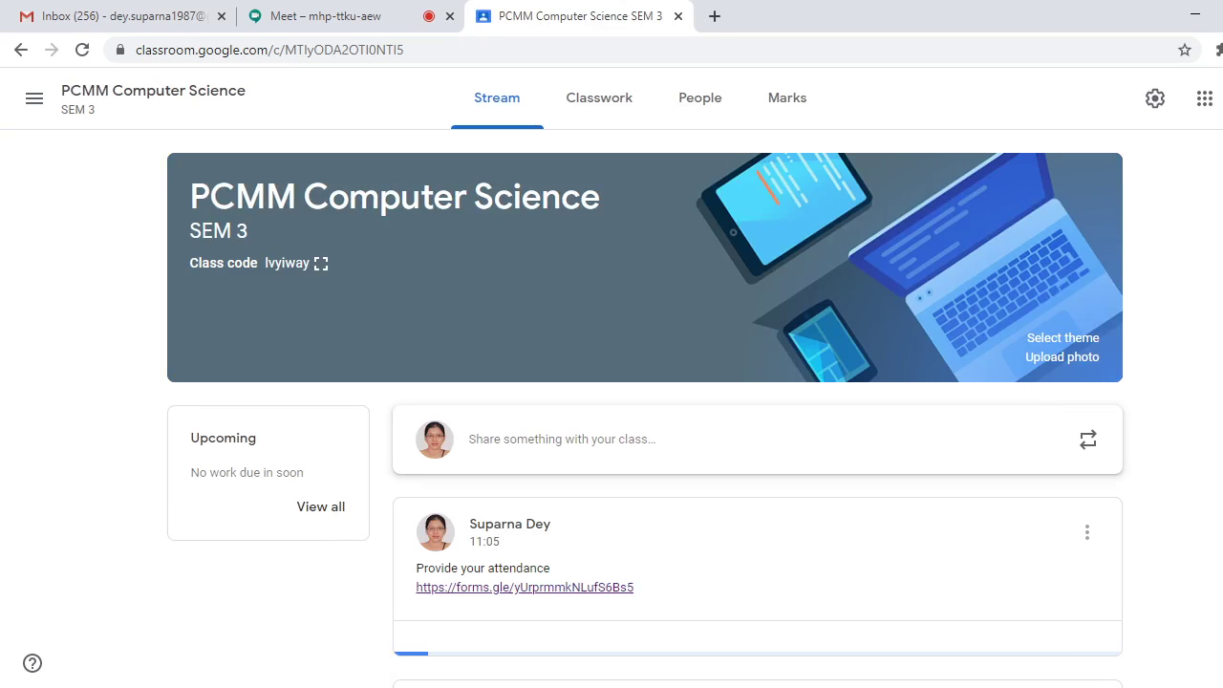
{"action": "scroll", "coordinate": [811, 149], "scroll_direction": "down", "scroll_amount": 3}
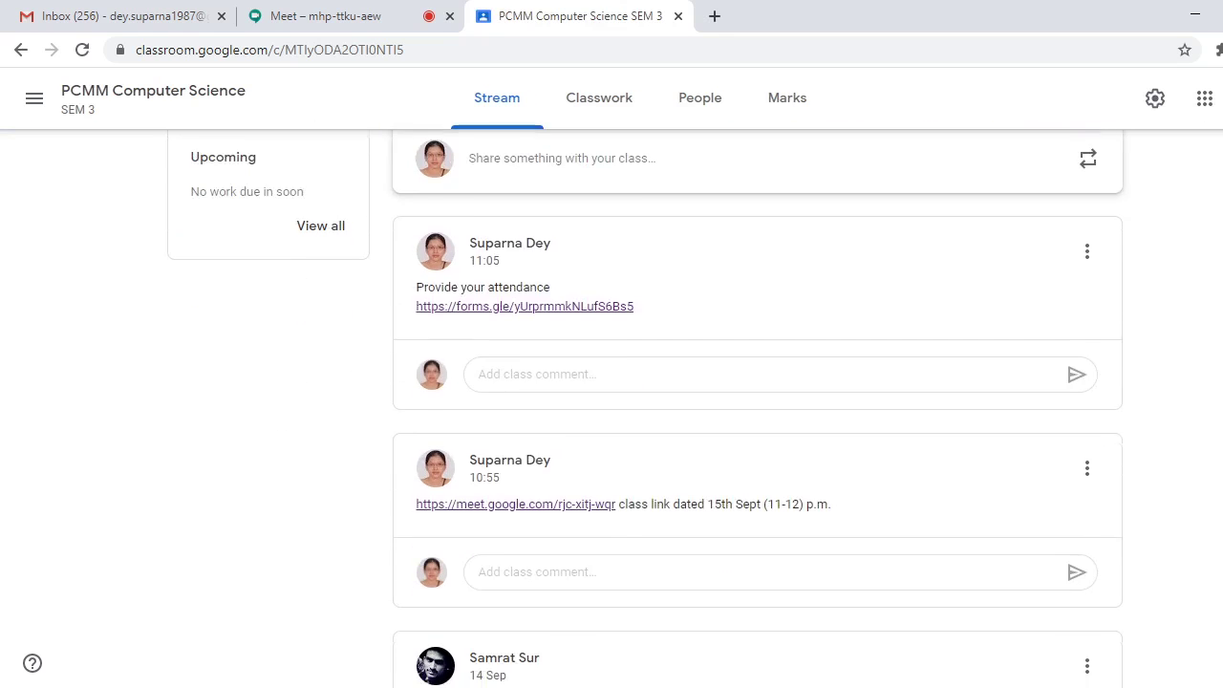
{"action": "scroll", "coordinate": [811, 148], "scroll_direction": "up", "scroll_amount": 3}
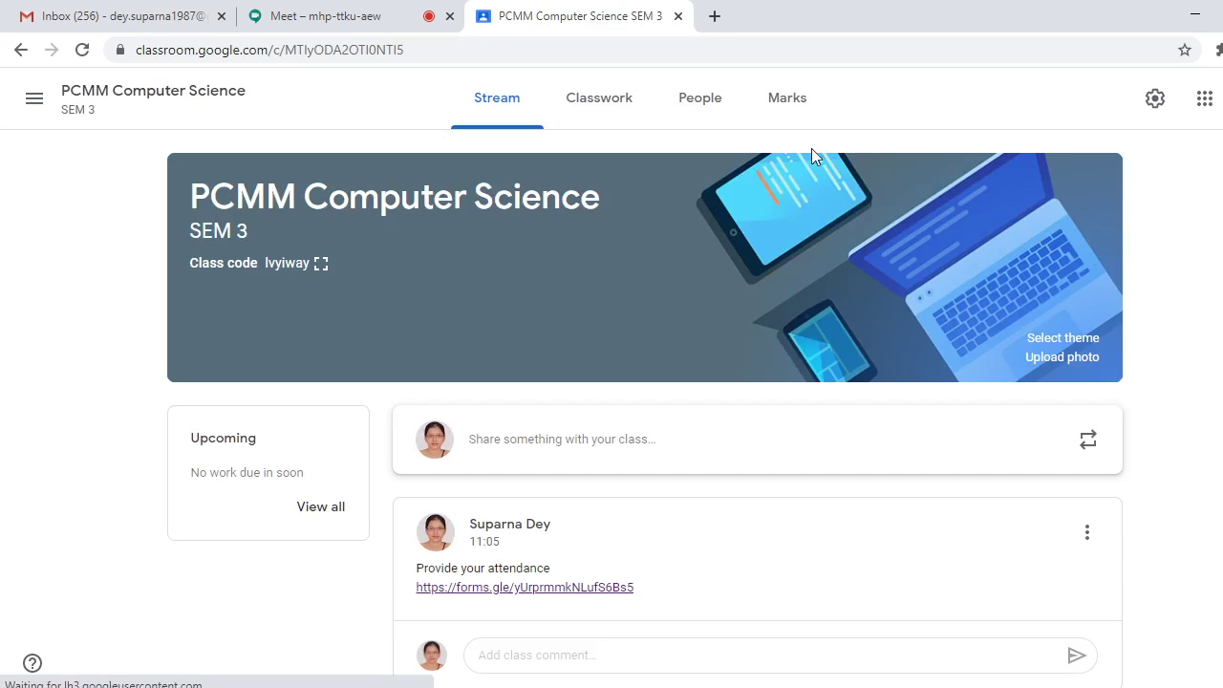
{"action": "left_click", "coordinate": [578, 113]}
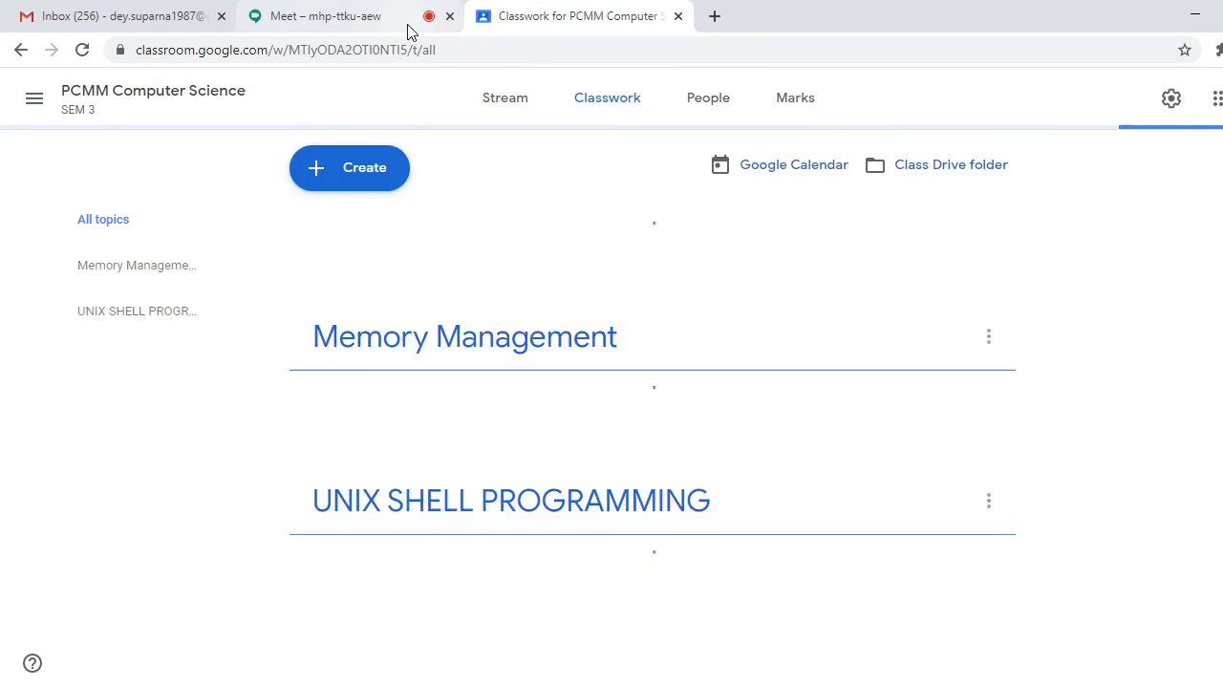
Return to the Google Meet call, bring up the Meet window on the shared desktop and look through its participant list
{"action": "left_click", "coordinate": [321, 13]}
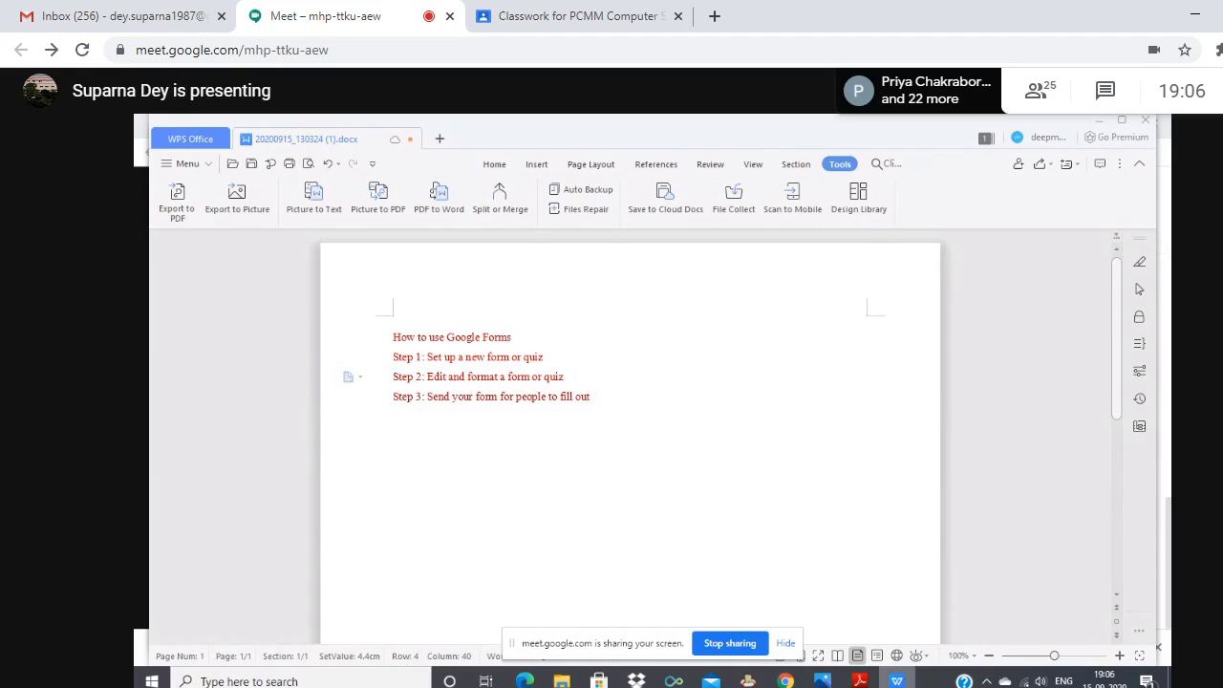
{"action": "mouse_move", "coordinate": [784, 681]}
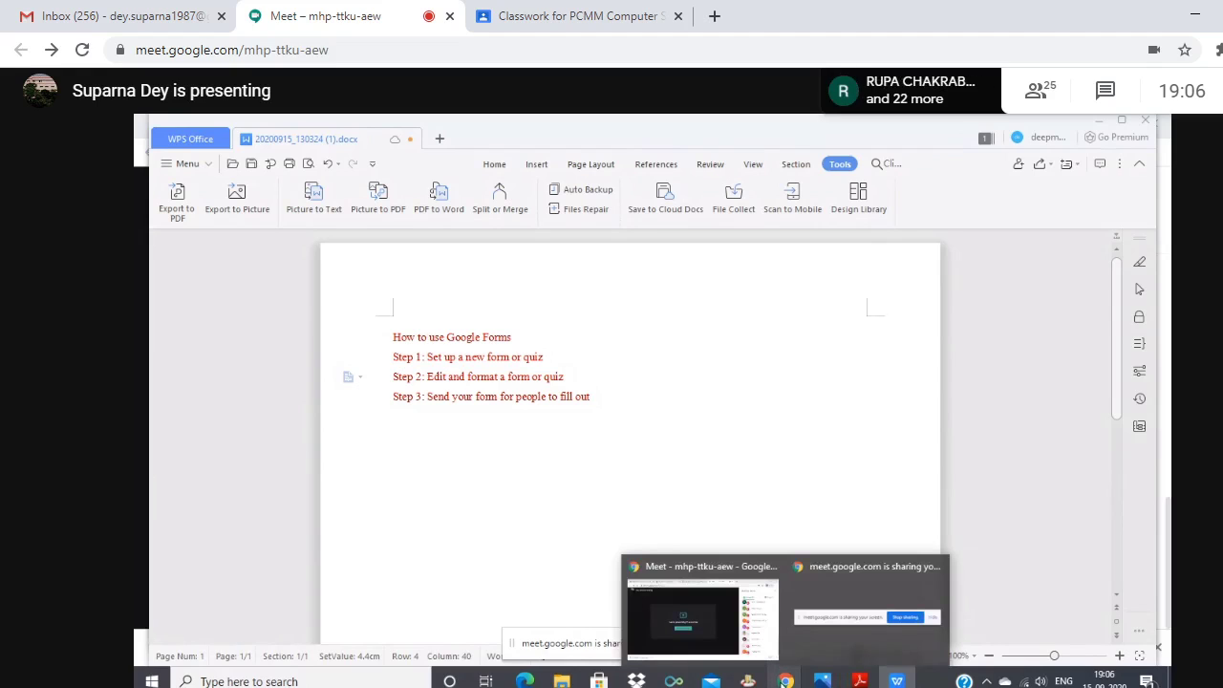
{"action": "left_click", "coordinate": [726, 627]}
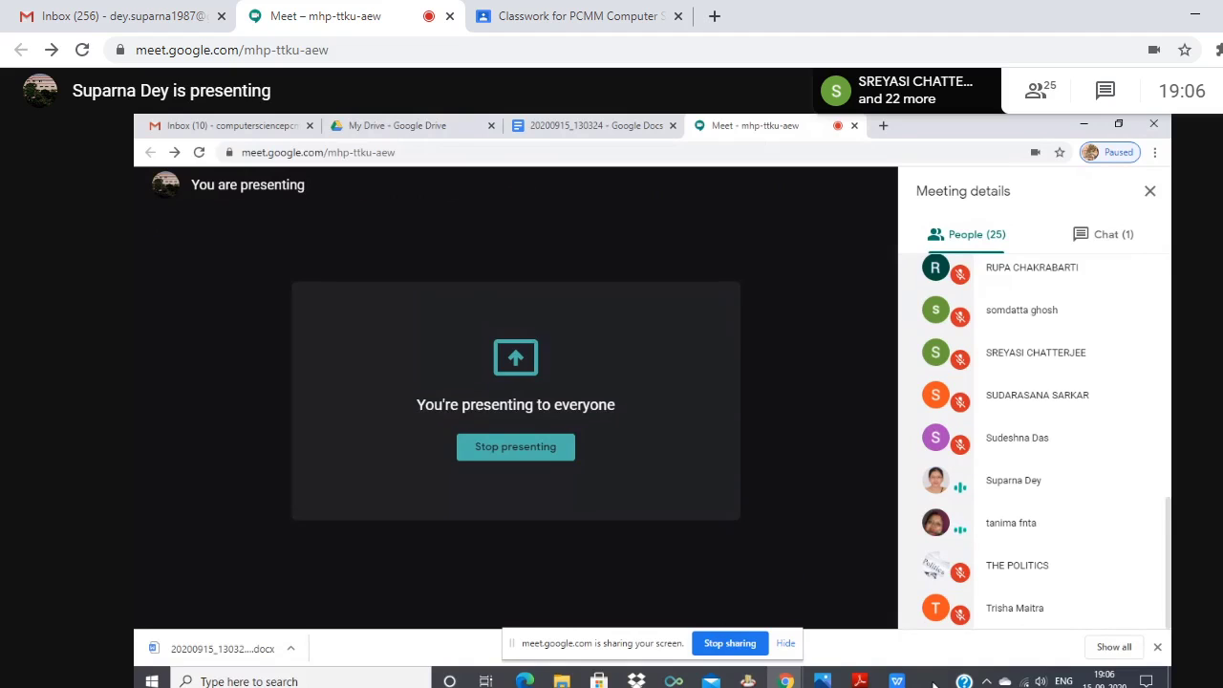
{"action": "scroll", "coordinate": [1016, 463], "scroll_direction": "up", "scroll_amount": 5}
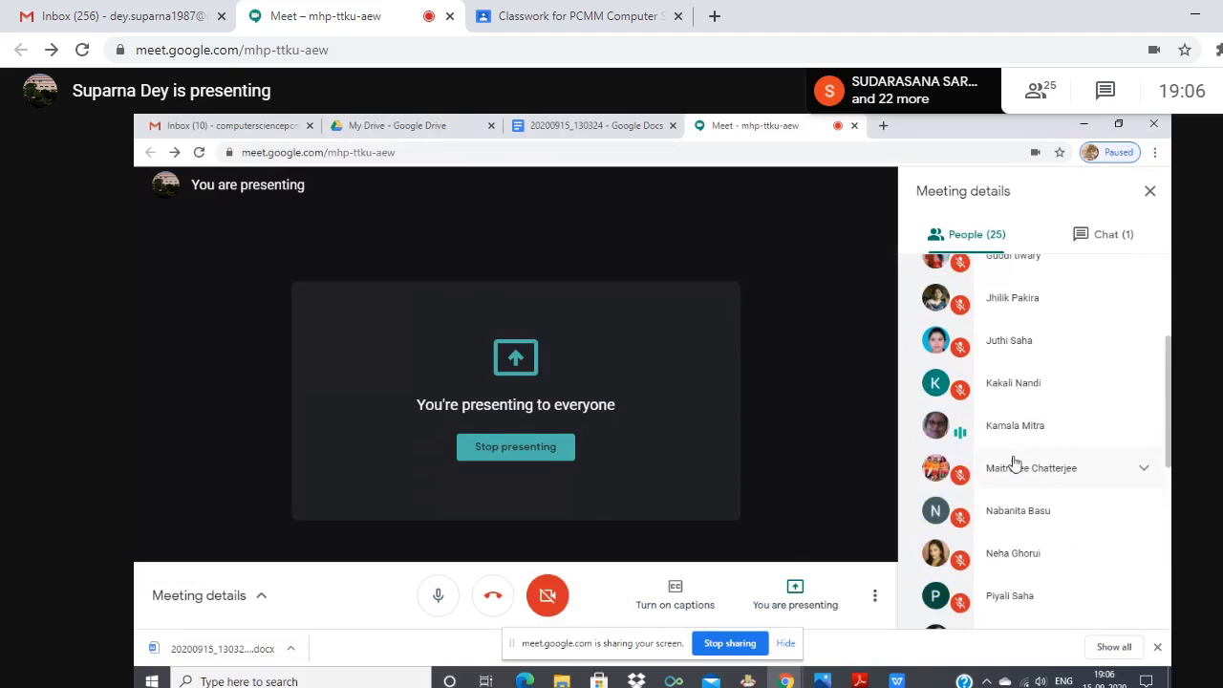
{"action": "scroll", "coordinate": [1015, 462], "scroll_direction": "up", "scroll_amount": 3}
{"action": "scroll", "coordinate": [1015, 465], "scroll_direction": "down", "scroll_amount": 3}
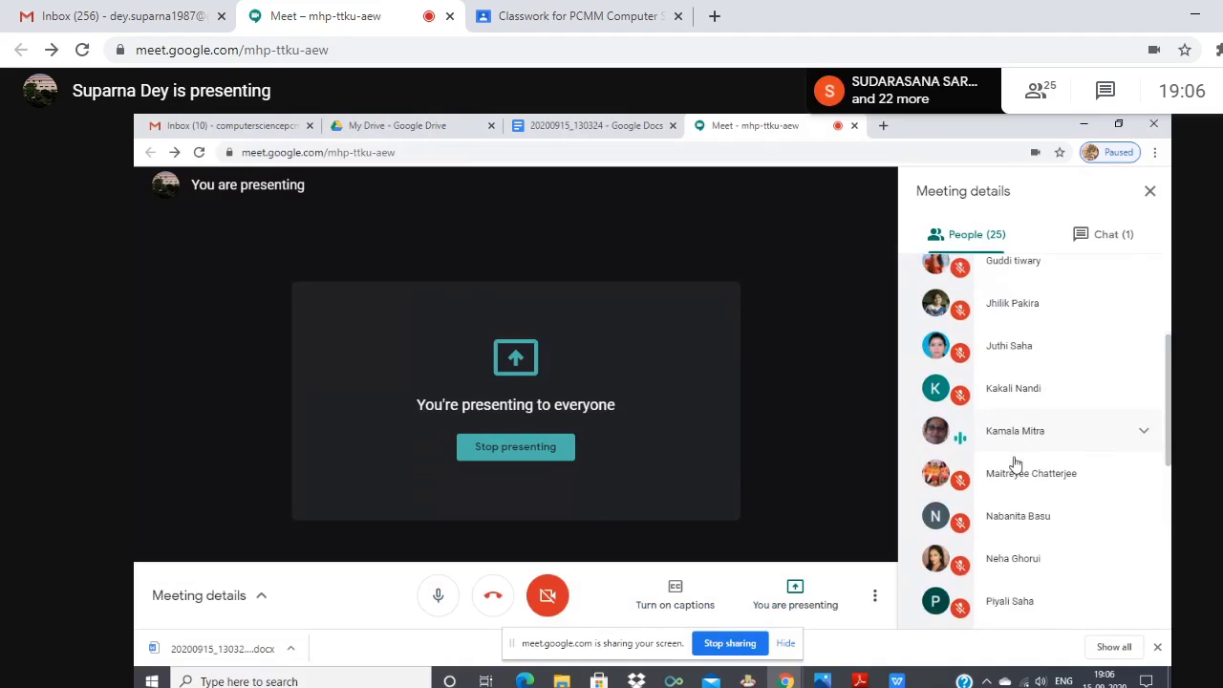
{"action": "scroll", "coordinate": [997, 597], "scroll_direction": "up", "scroll_amount": 3}
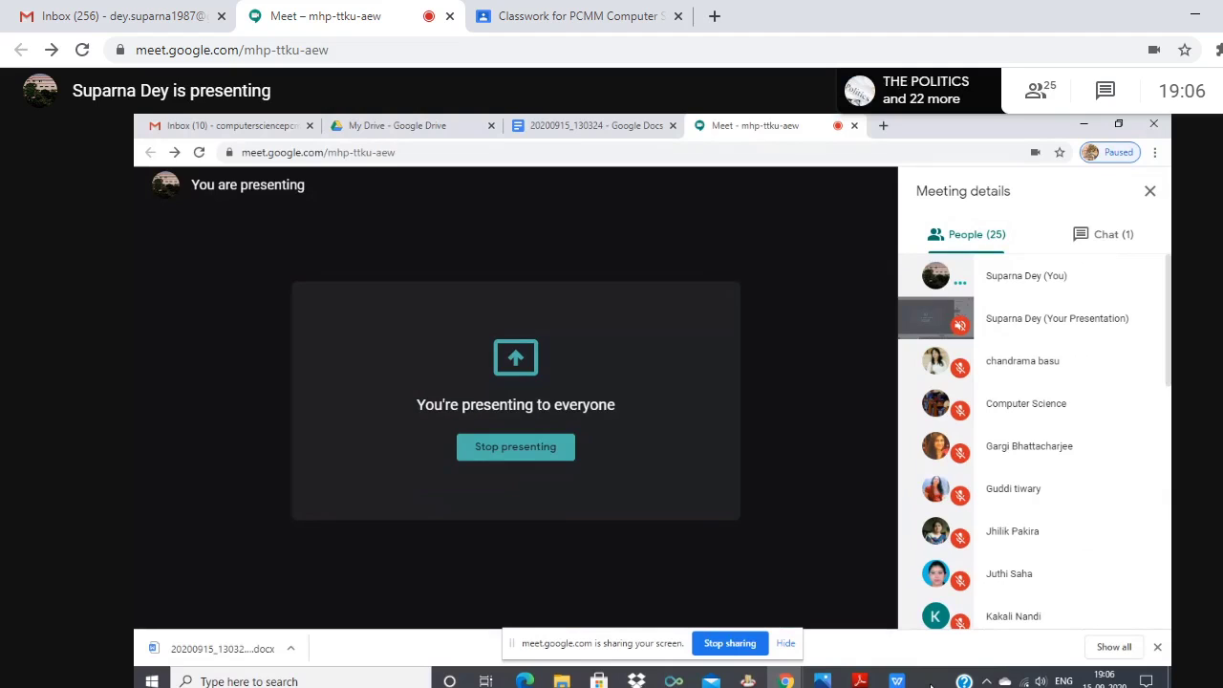
{"action": "left_click", "coordinate": [1084, 123]}
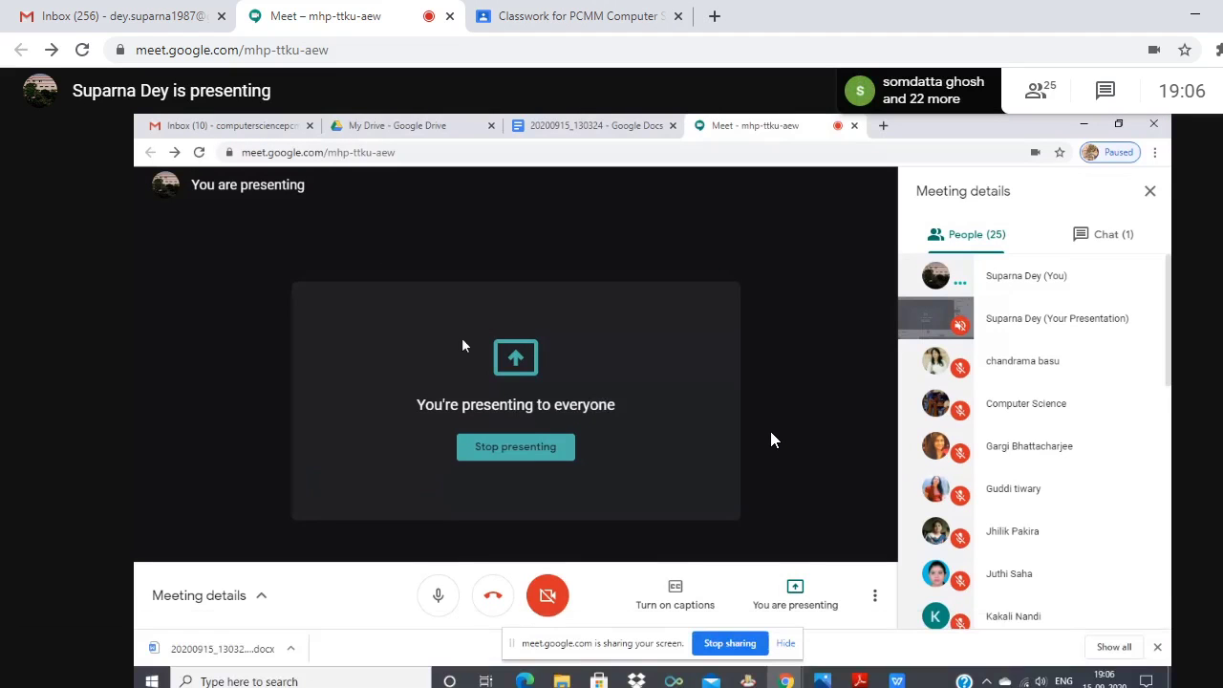
Switch between the class's classwork page and the Google Meet call, and look over the participants in the call
{"action": "left_click", "coordinate": [544, 27]}
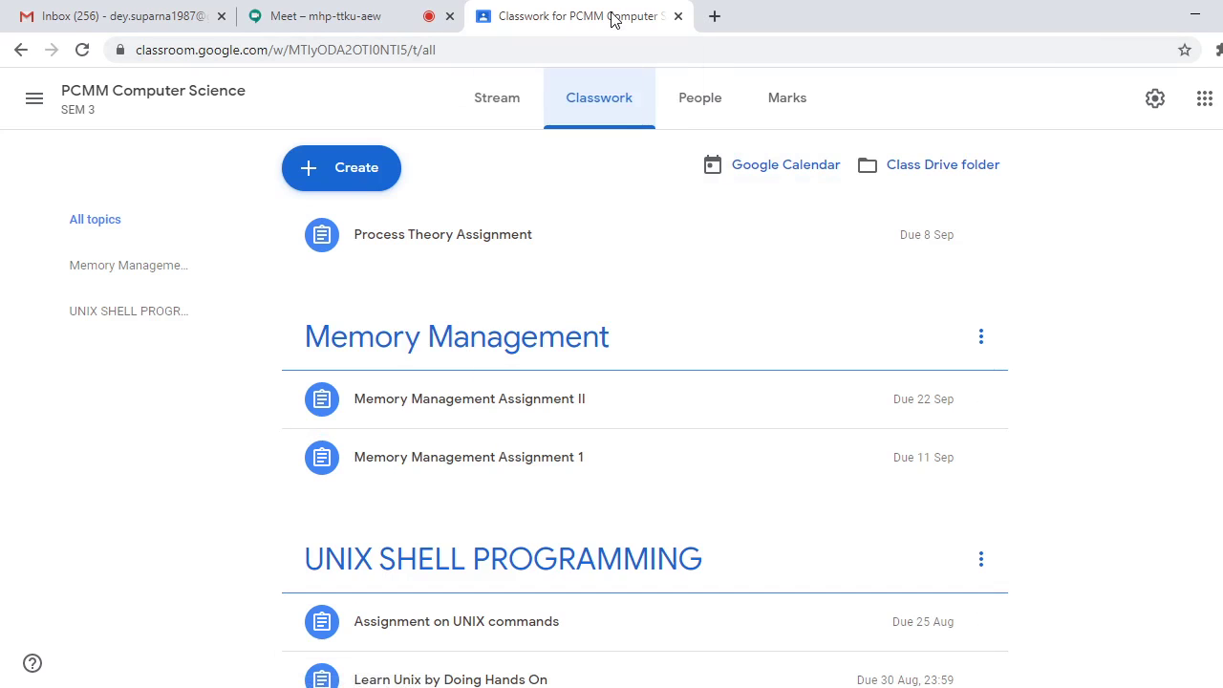
{"action": "left_click", "coordinate": [379, 23]}
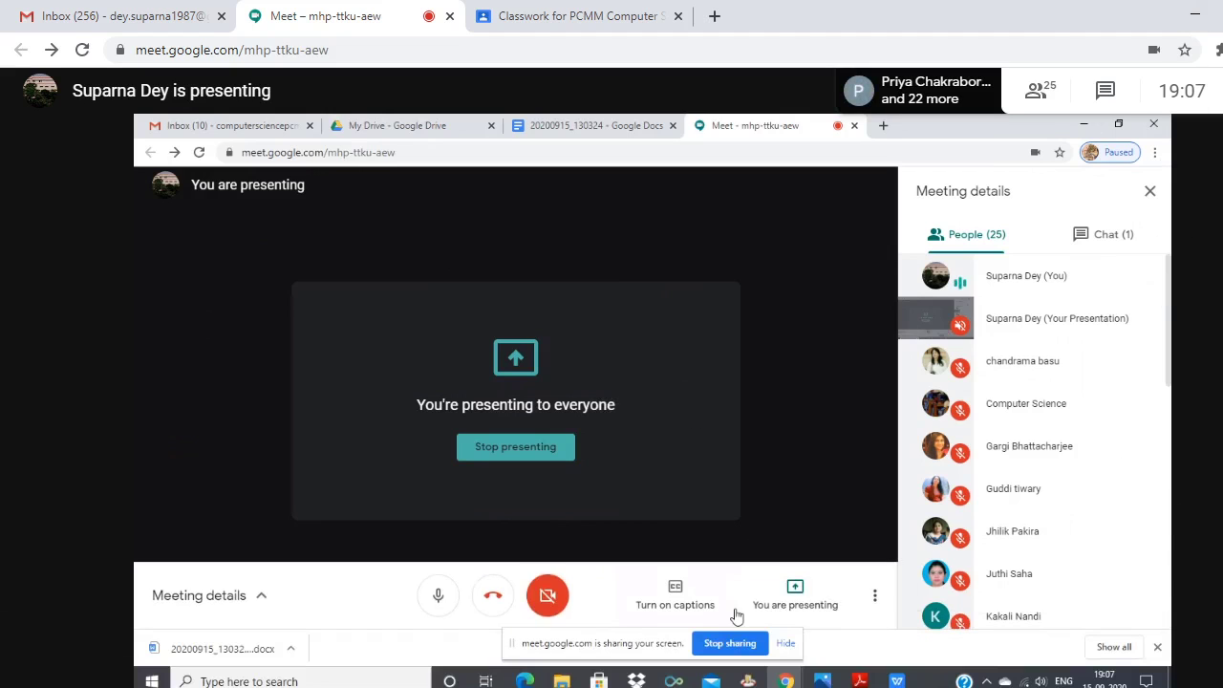
{"action": "mouse_move", "coordinate": [786, 681]}
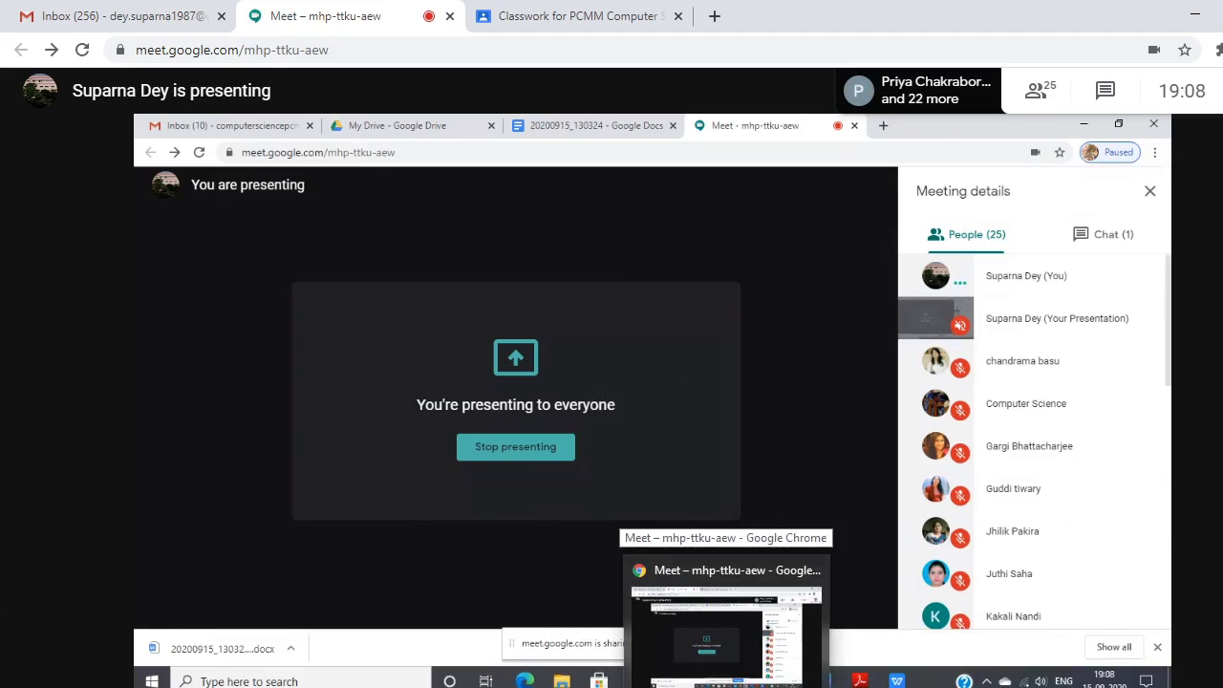
{"action": "scroll", "coordinate": [1041, 330], "scroll_direction": "down", "scroll_amount": 1}
{"action": "scroll", "coordinate": [1039, 329], "scroll_direction": "down", "scroll_amount": 10}
{"action": "scroll", "coordinate": [1018, 382], "scroll_direction": "up", "scroll_amount": 15}
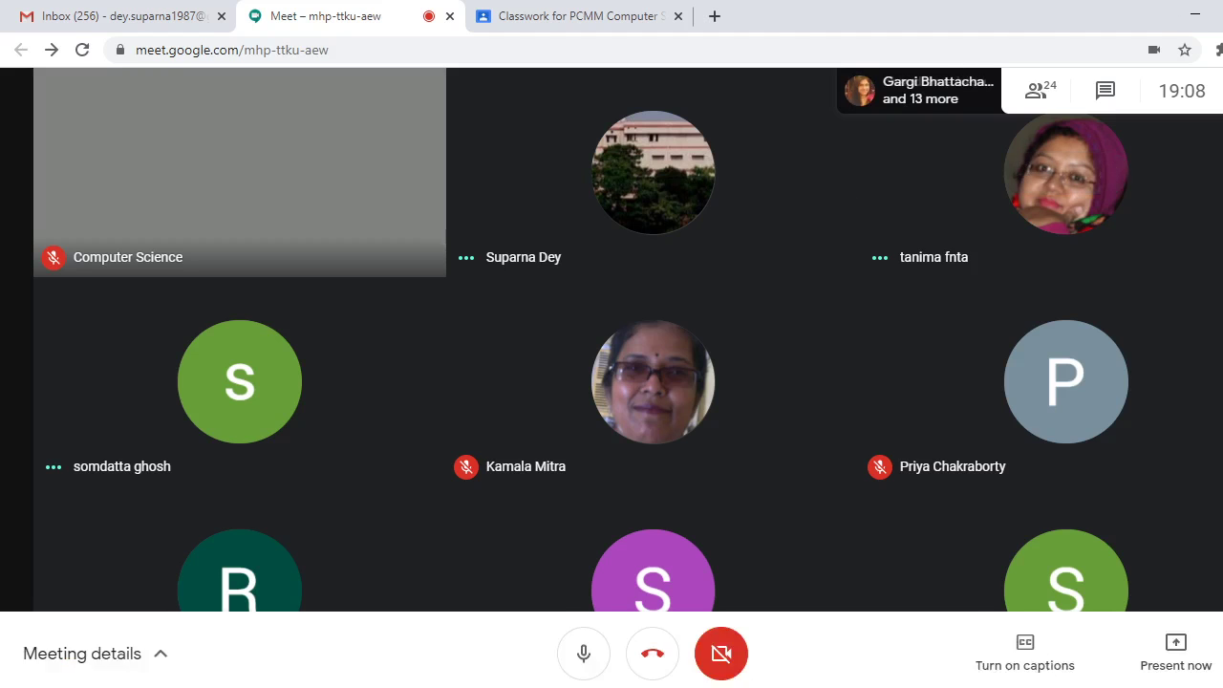
Go to the Gmail inbox and delete the three newest messages, from SitePoint, SBI Card Offers and Google
{"action": "left_click", "coordinate": [527, 11]}
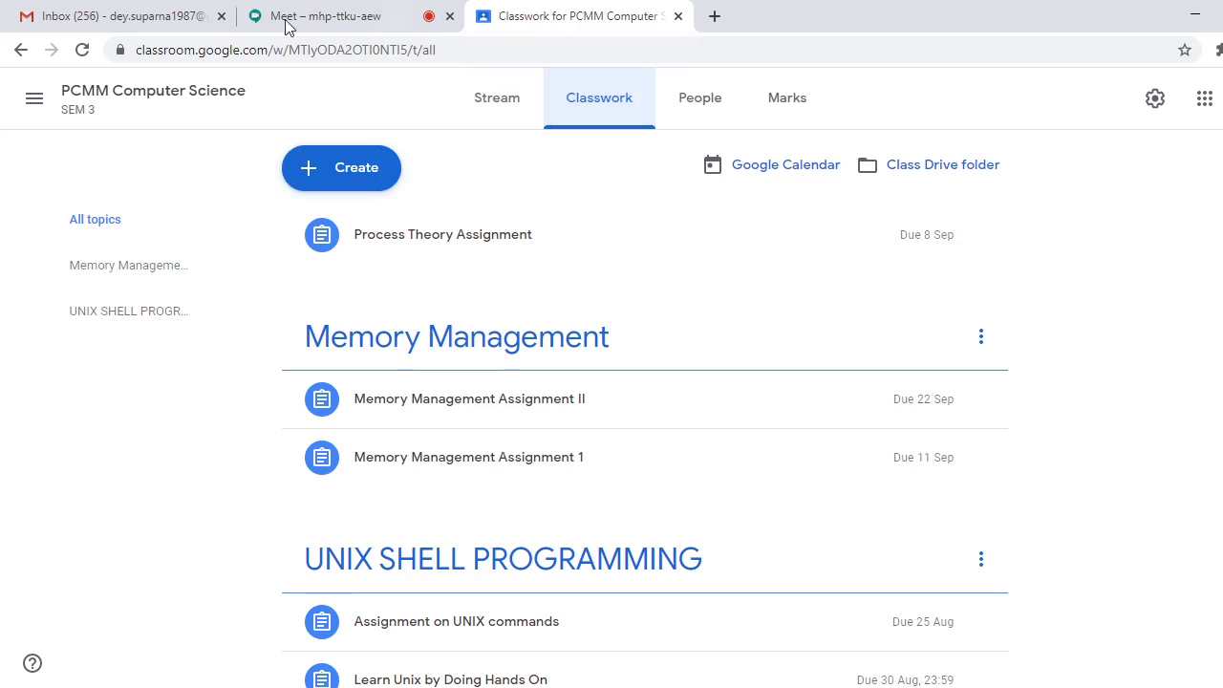
{"action": "left_click", "coordinate": [188, 16]}
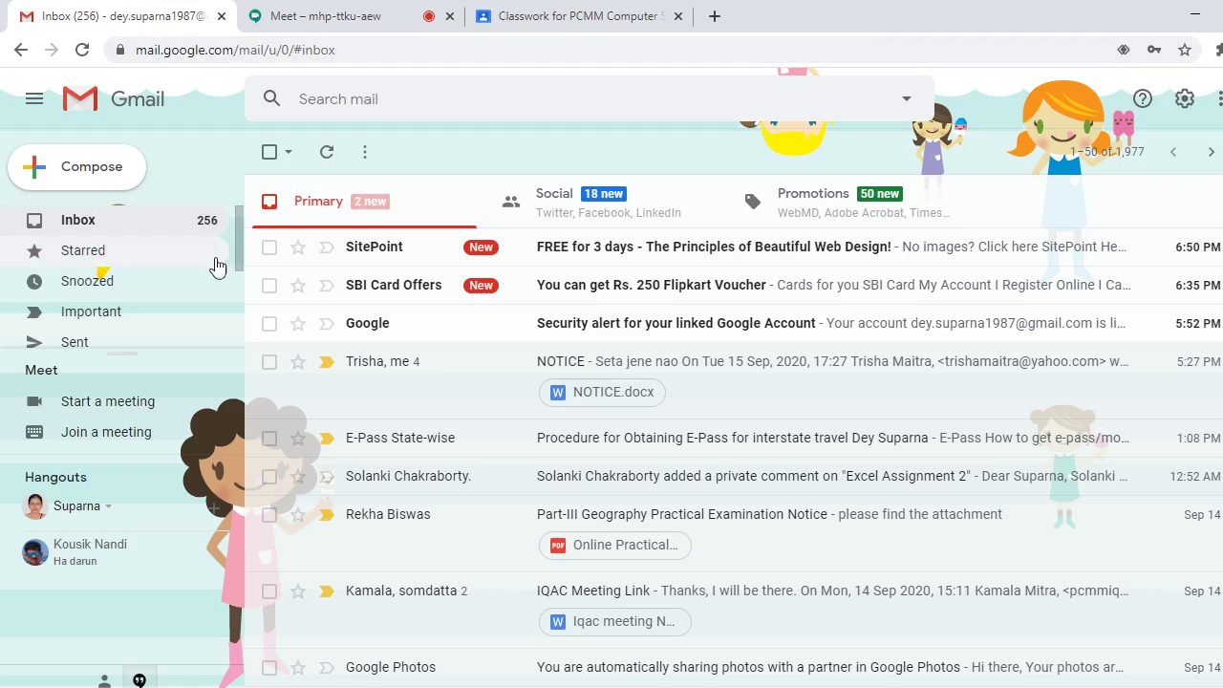
{"action": "left_click", "coordinate": [271, 248]}
{"action": "left_click", "coordinate": [270, 285]}
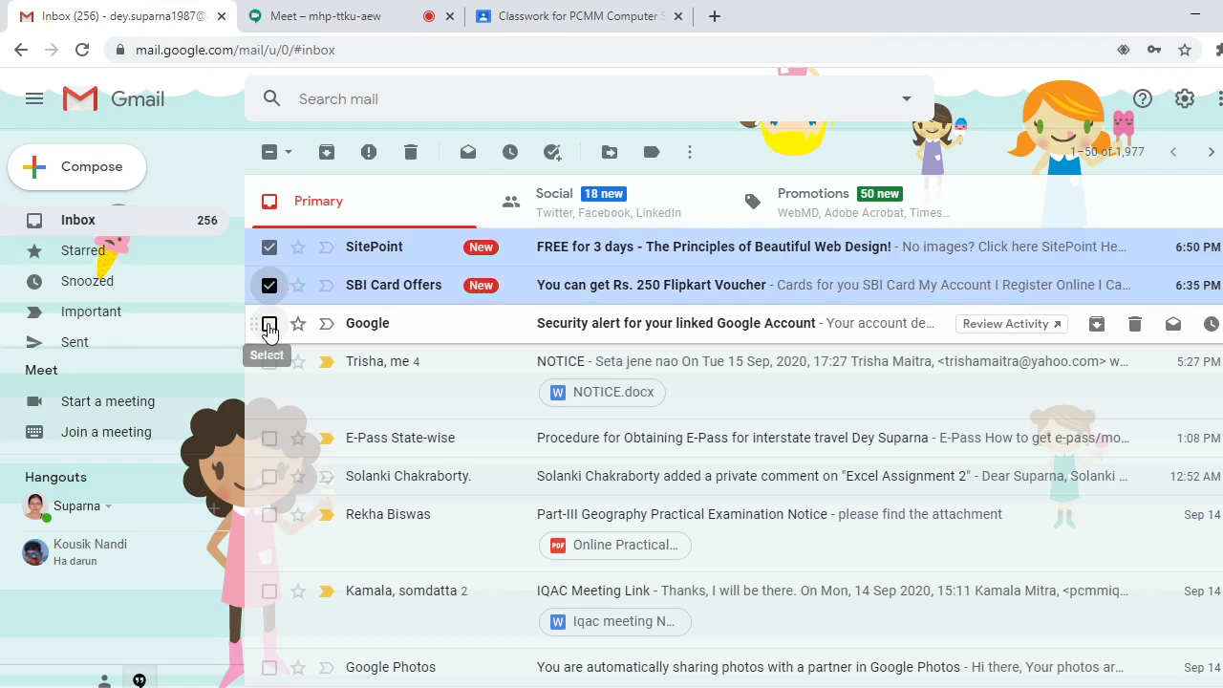
{"action": "left_click", "coordinate": [270, 324]}
{"action": "left_click", "coordinate": [410, 154]}
Open Google Drive in a new browser tab, view the "Assignment.." document from Quick Access and close it
{"action": "left_click", "coordinate": [616, 19]}
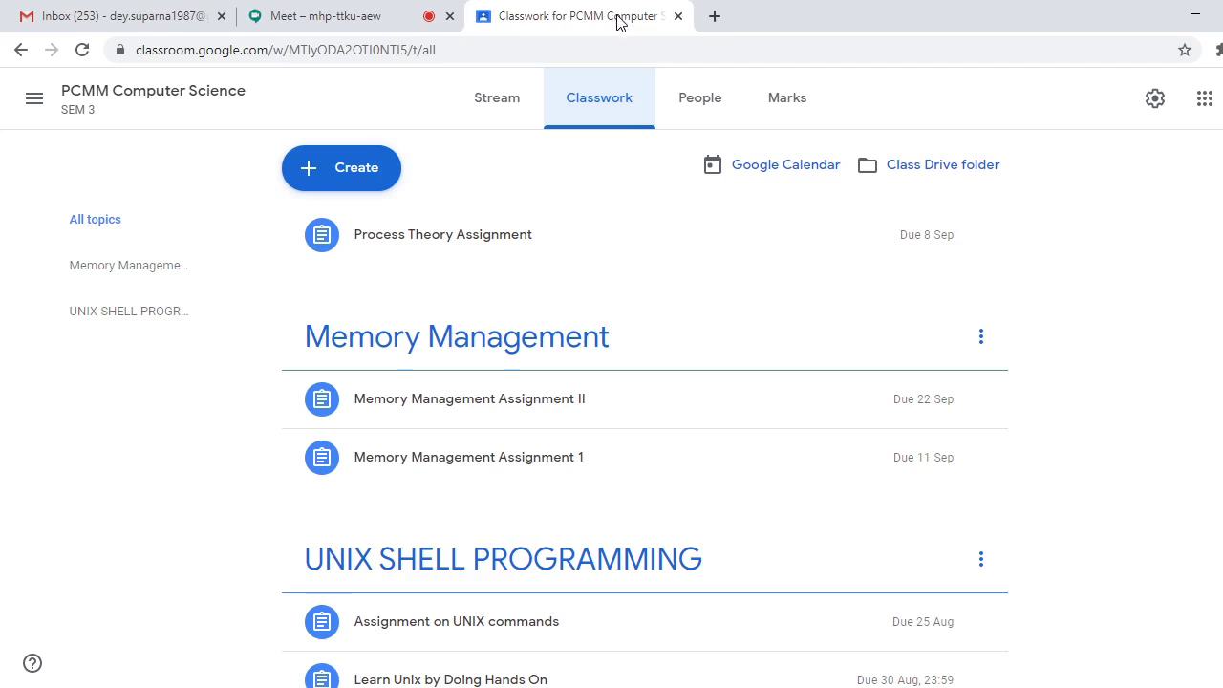
{"action": "left_click", "coordinate": [714, 17]}
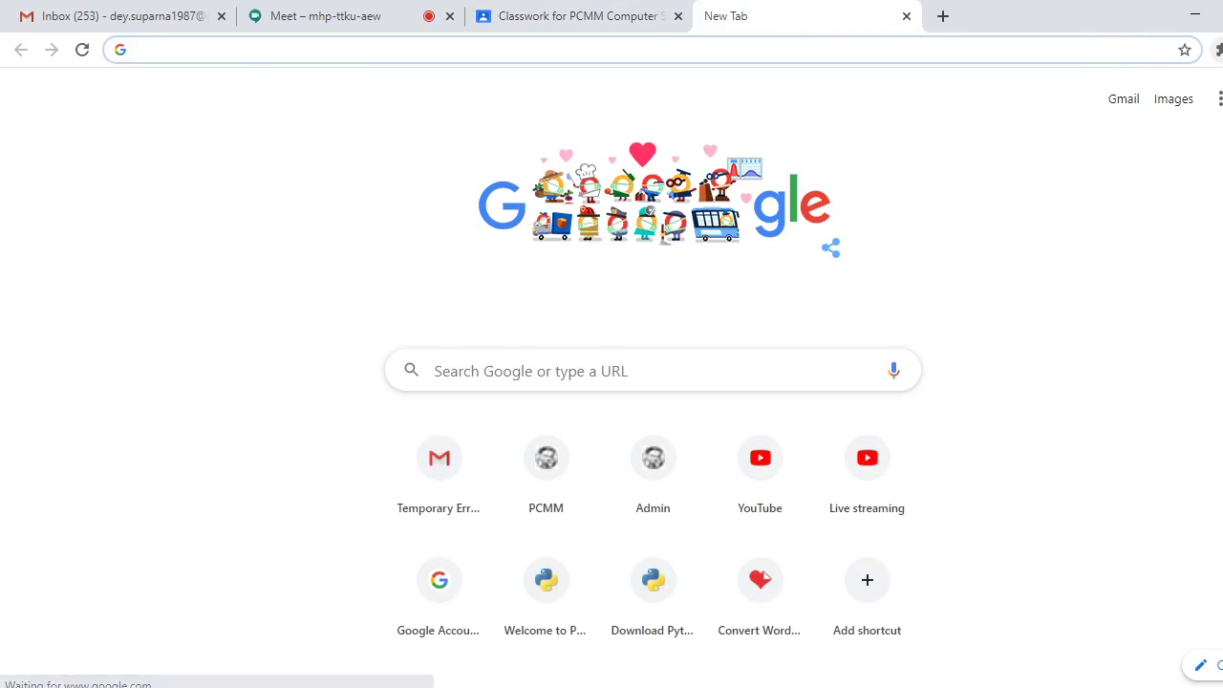
{"action": "left_click", "coordinate": [1220, 99]}
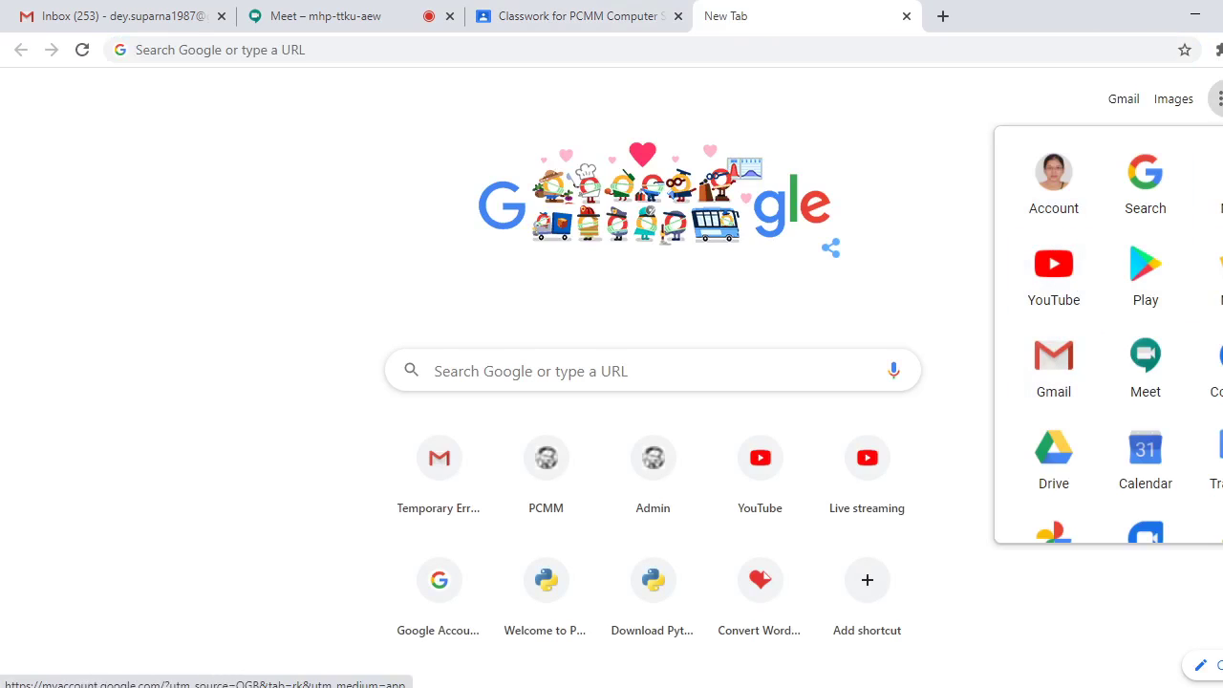
{"action": "left_click", "coordinate": [1051, 461]}
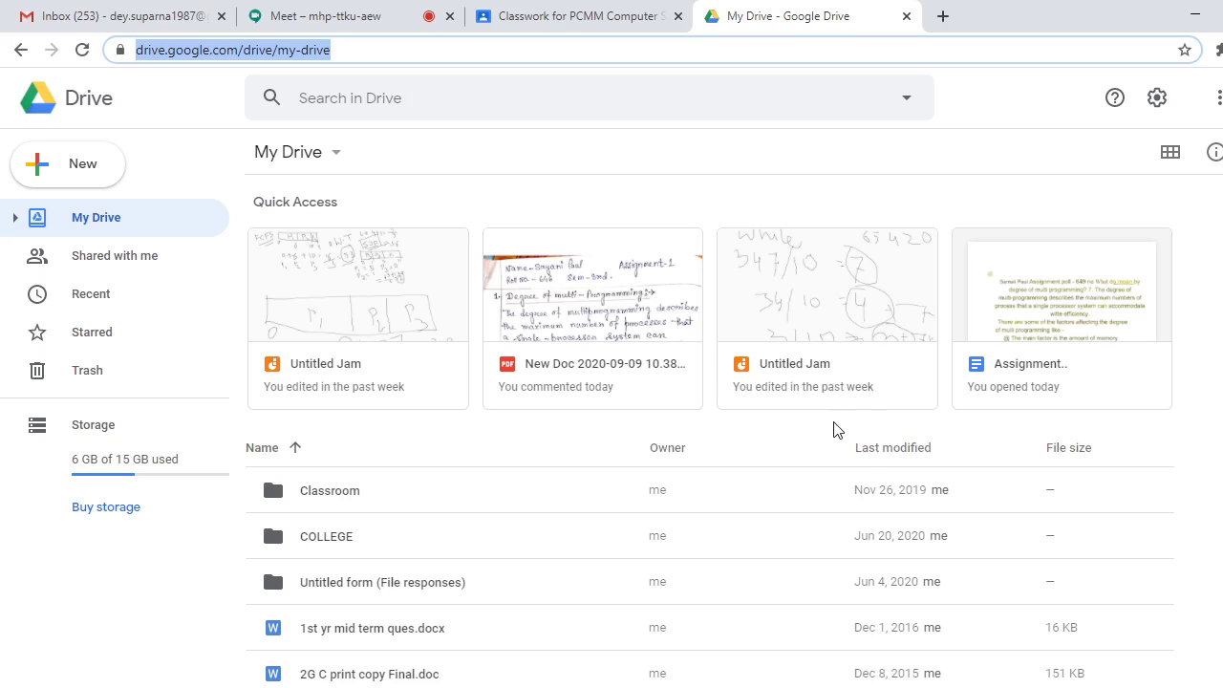
{"action": "left_click", "coordinate": [1109, 299]}
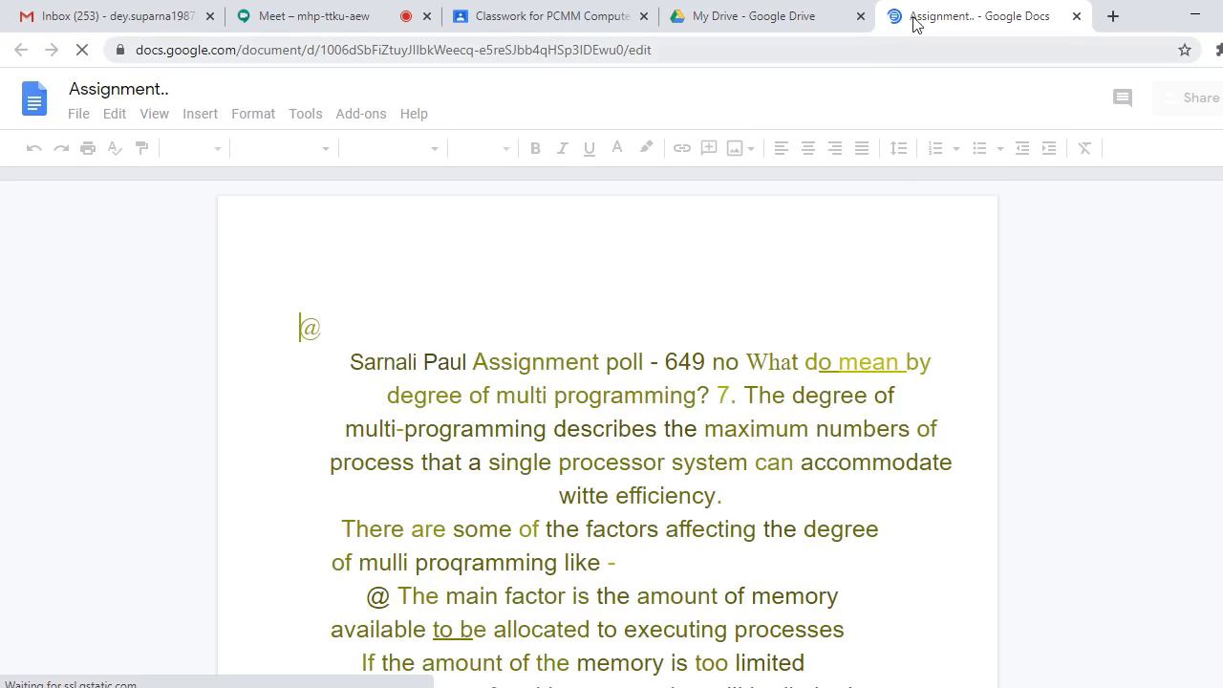
{"action": "left_click", "coordinate": [1076, 16]}
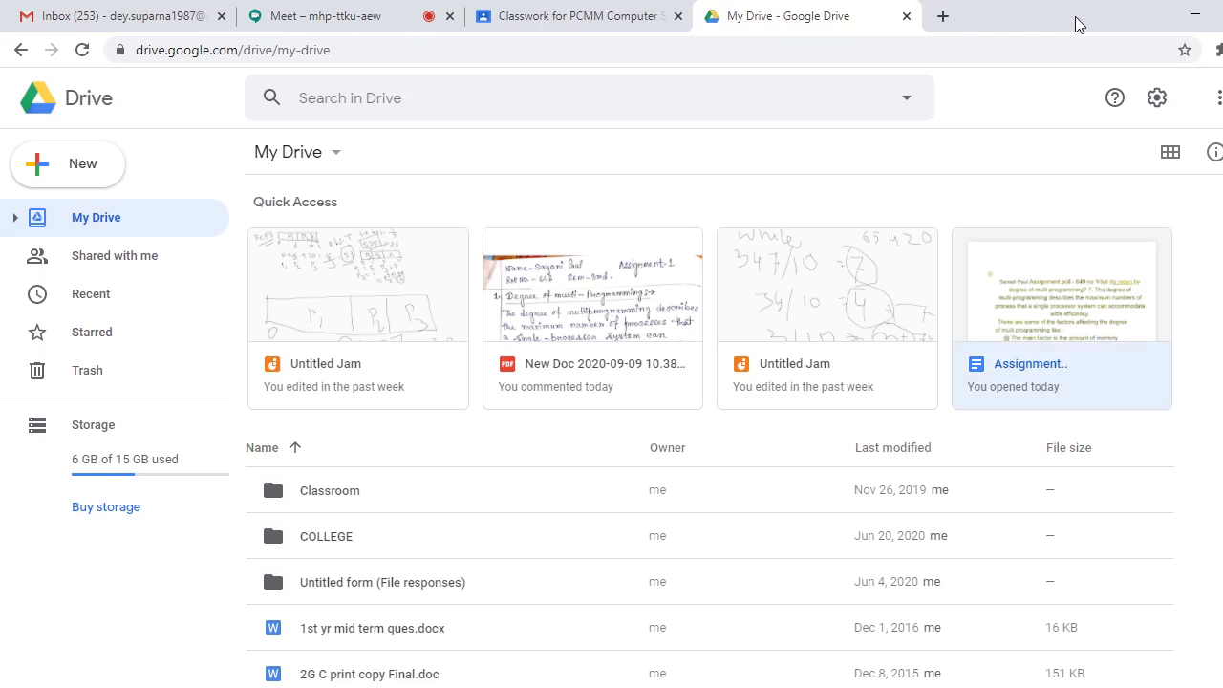
Search Google in a new browser tab for "bangla lekha" and show the image results
{"action": "left_click", "coordinate": [943, 16]}
{"action": "left_click", "coordinate": [710, 369]}
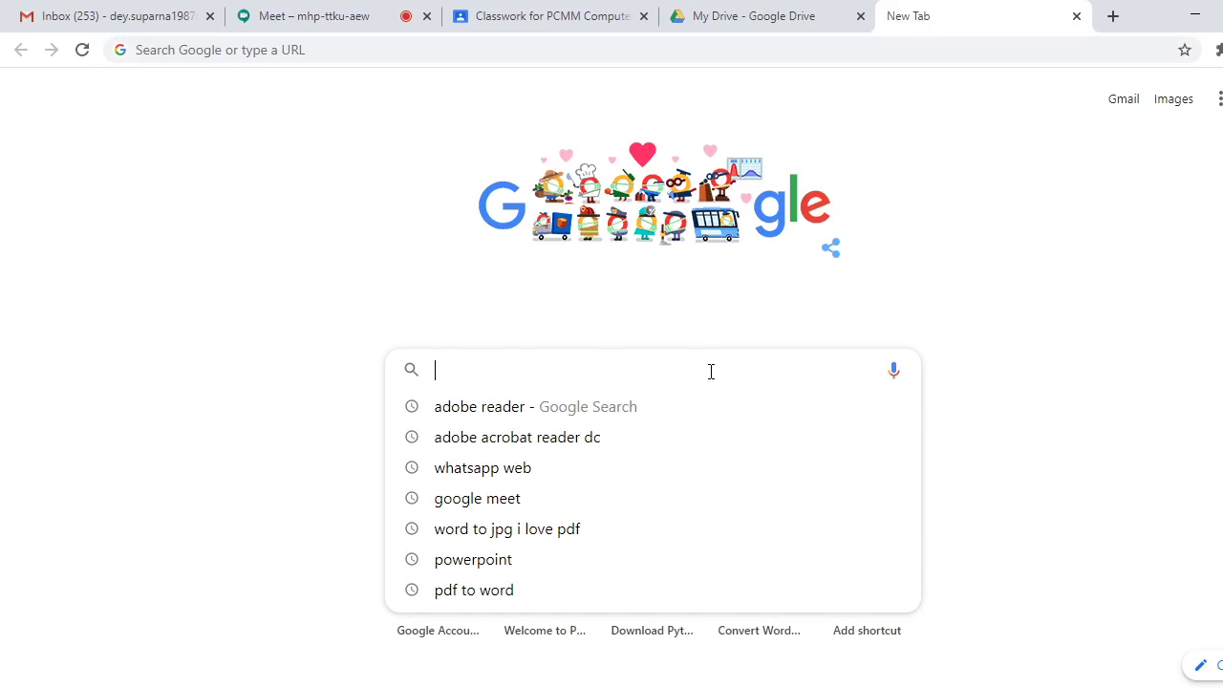
{"action": "type", "text": "bangla lekha"}
{"action": "left_click", "coordinate": [738, 414]}
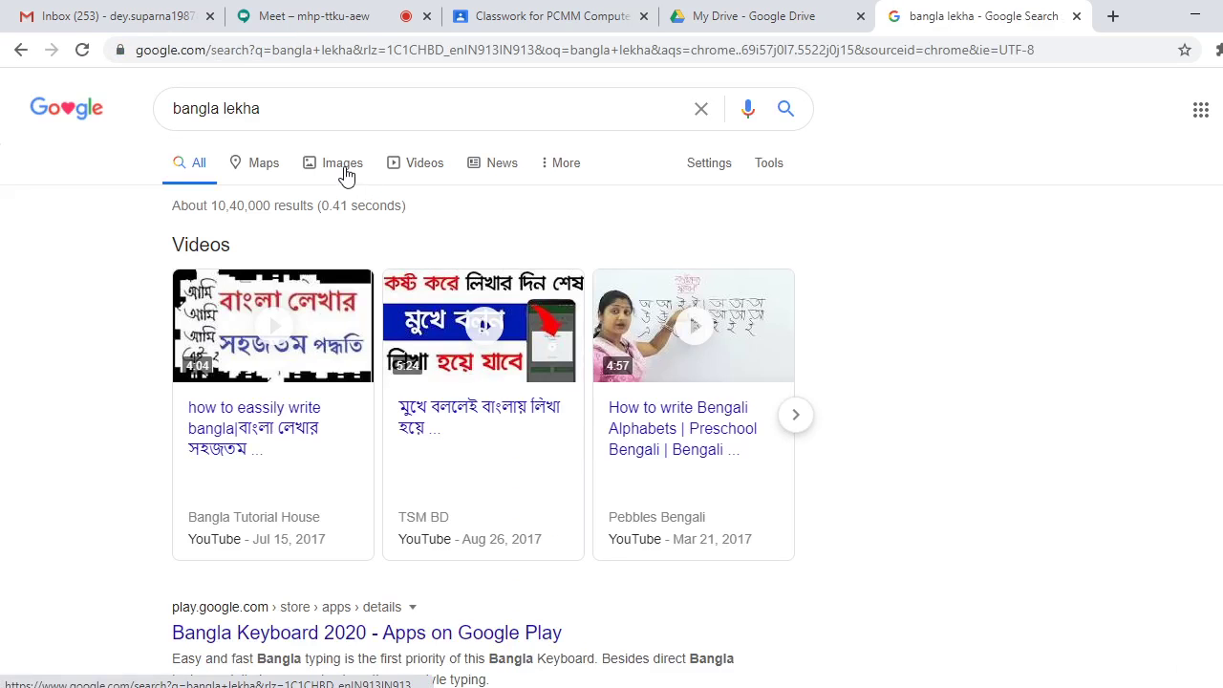
{"action": "left_click", "coordinate": [343, 172]}
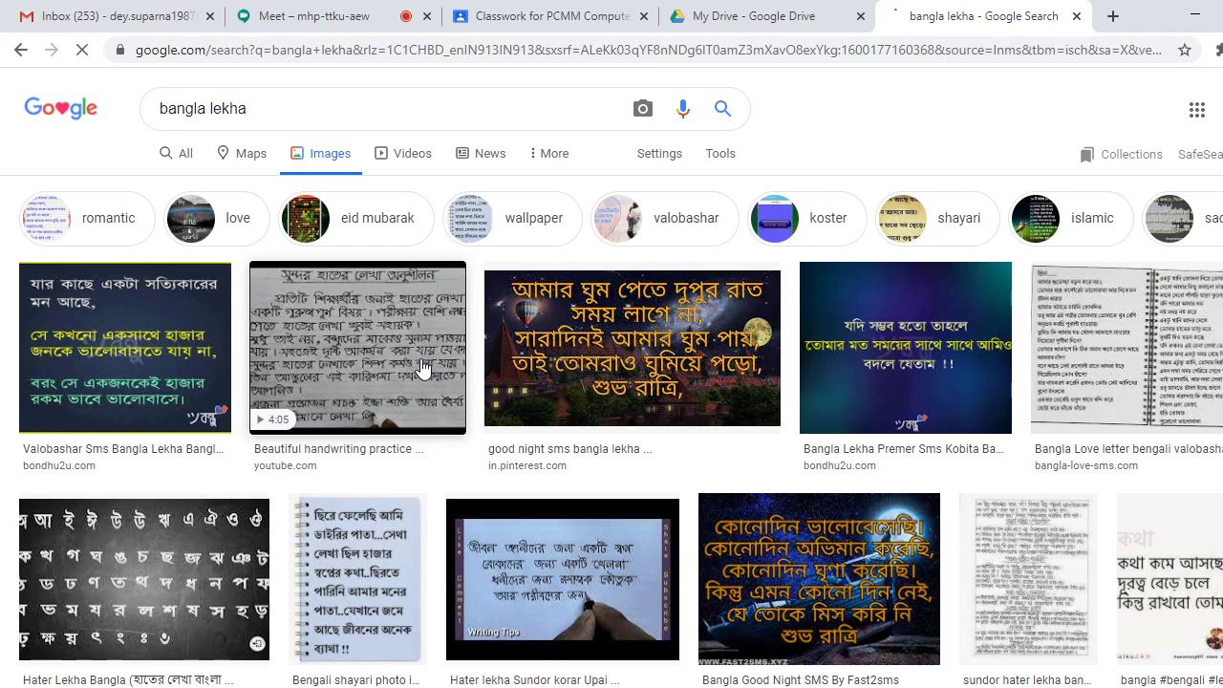
Save the "Beautiful handwriting practice" image as the JPEG hqdefault in New folder on drive E:
{"action": "left_click", "coordinate": [423, 368]}
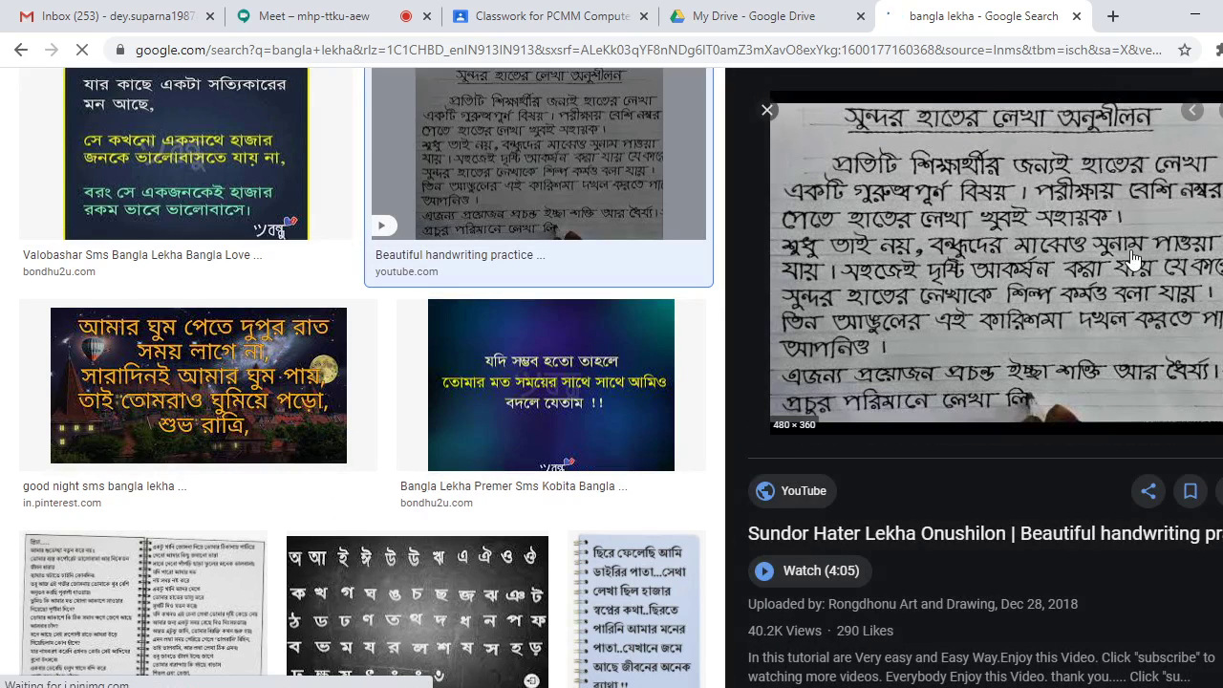
{"action": "right_click", "coordinate": [1120, 191]}
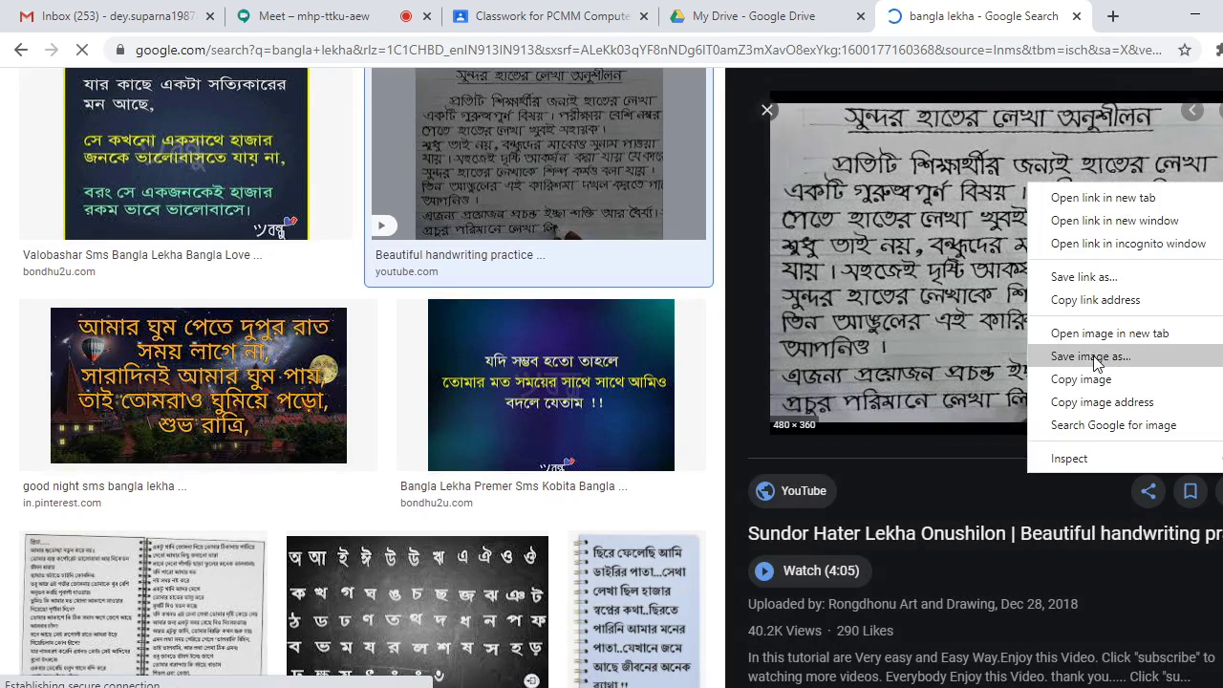
{"action": "left_click", "coordinate": [1092, 357]}
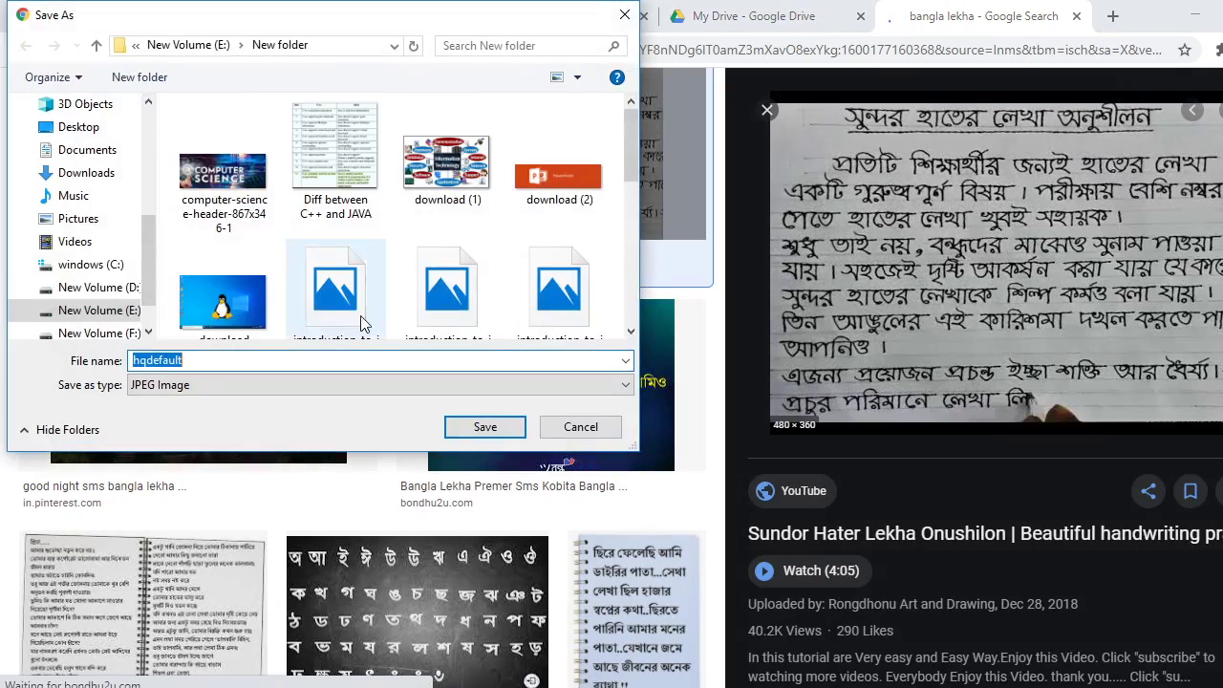
{"action": "left_click", "coordinate": [471, 429]}
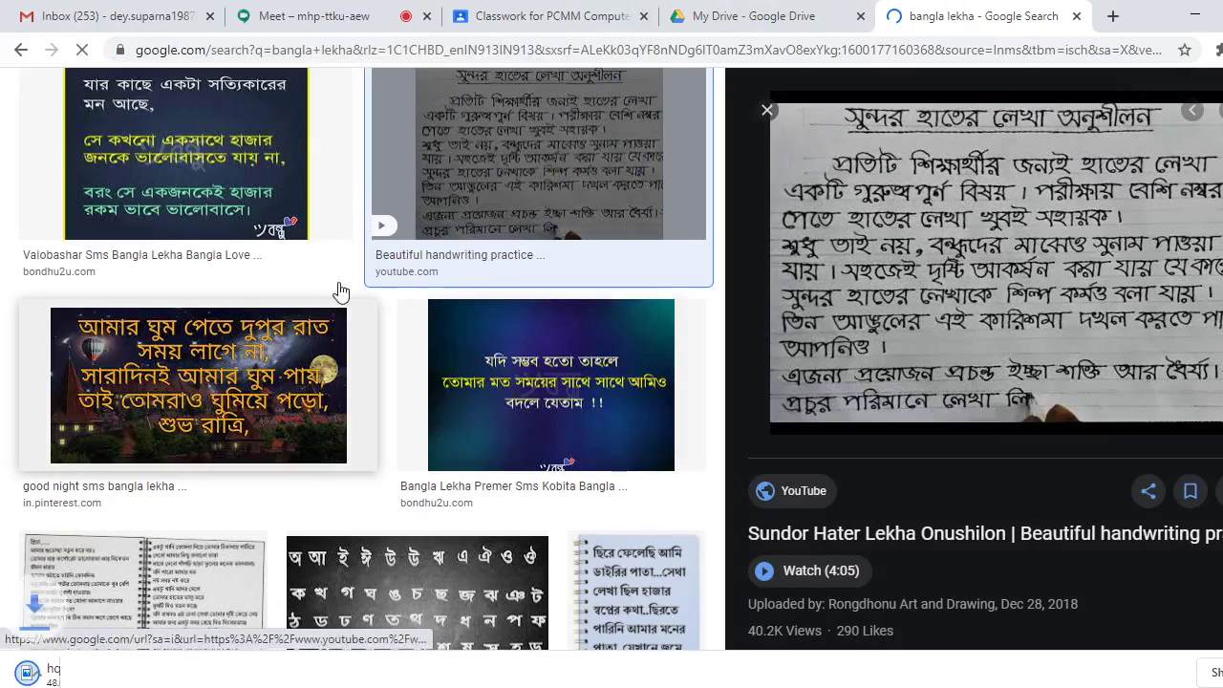
Upload the hqdefault image from New folder on drive E: to My Drive in Google Drive
{"action": "left_click", "coordinate": [743, 13]}
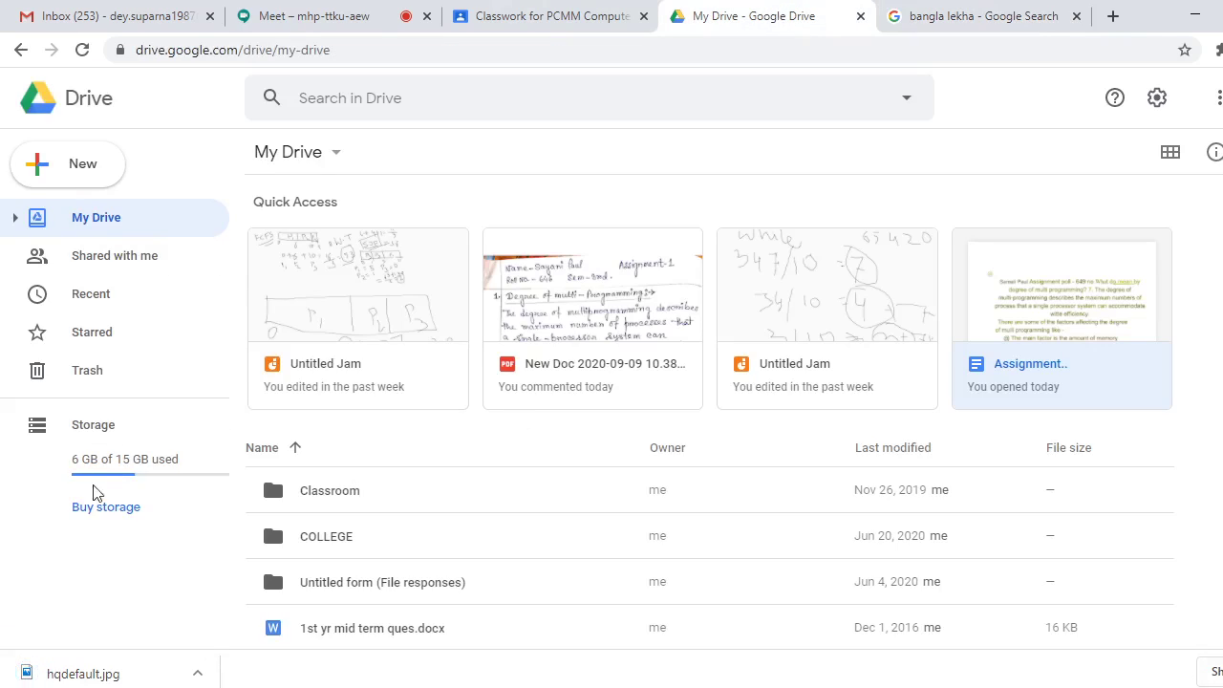
{"action": "left_click", "coordinate": [332, 158]}
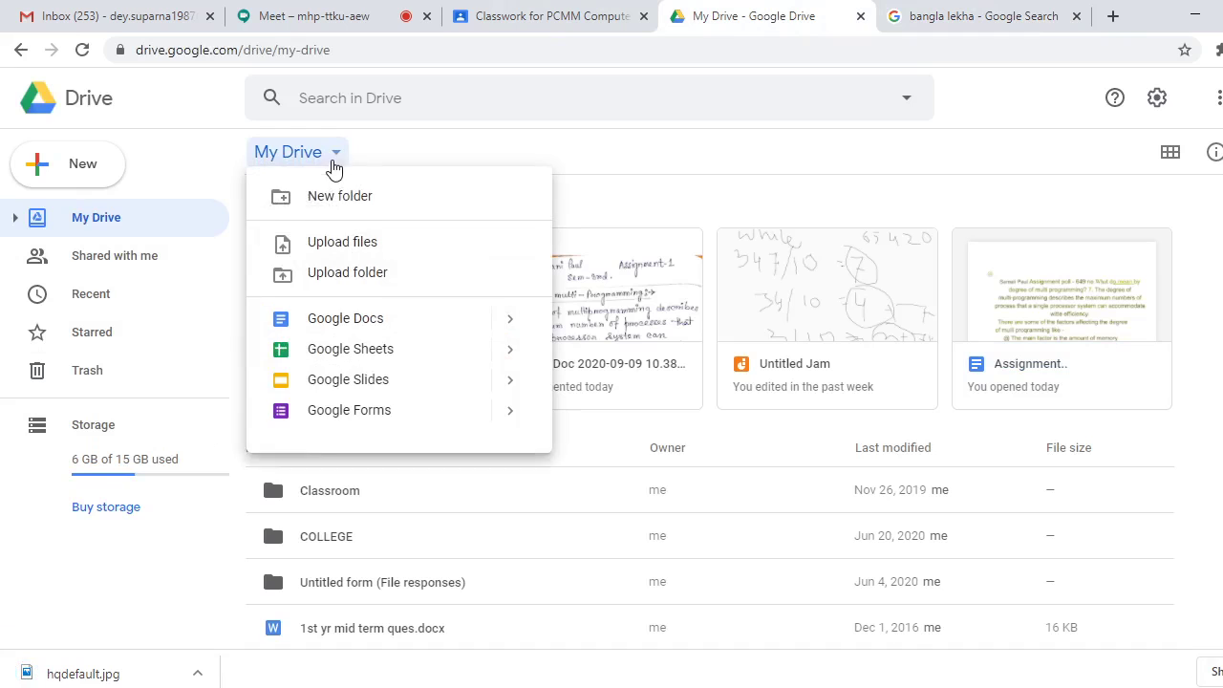
{"action": "left_click", "coordinate": [344, 244]}
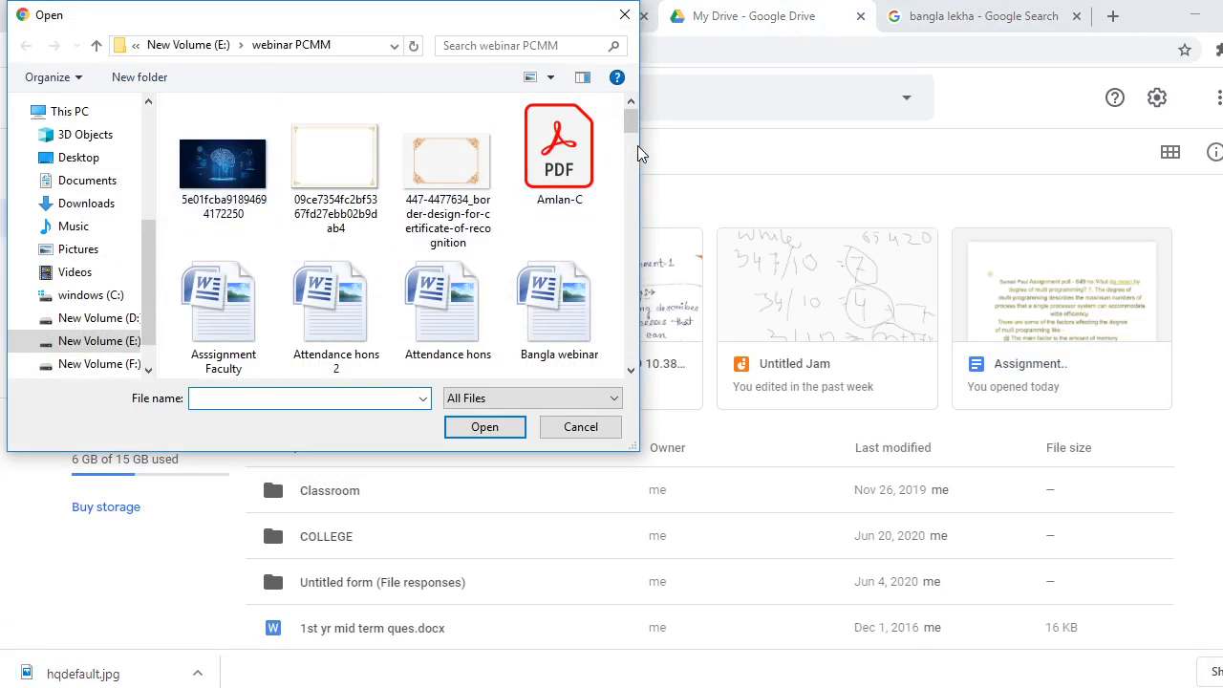
{"action": "left_click_drag", "start_coordinate": [629, 124], "coordinate": [634, 152]}
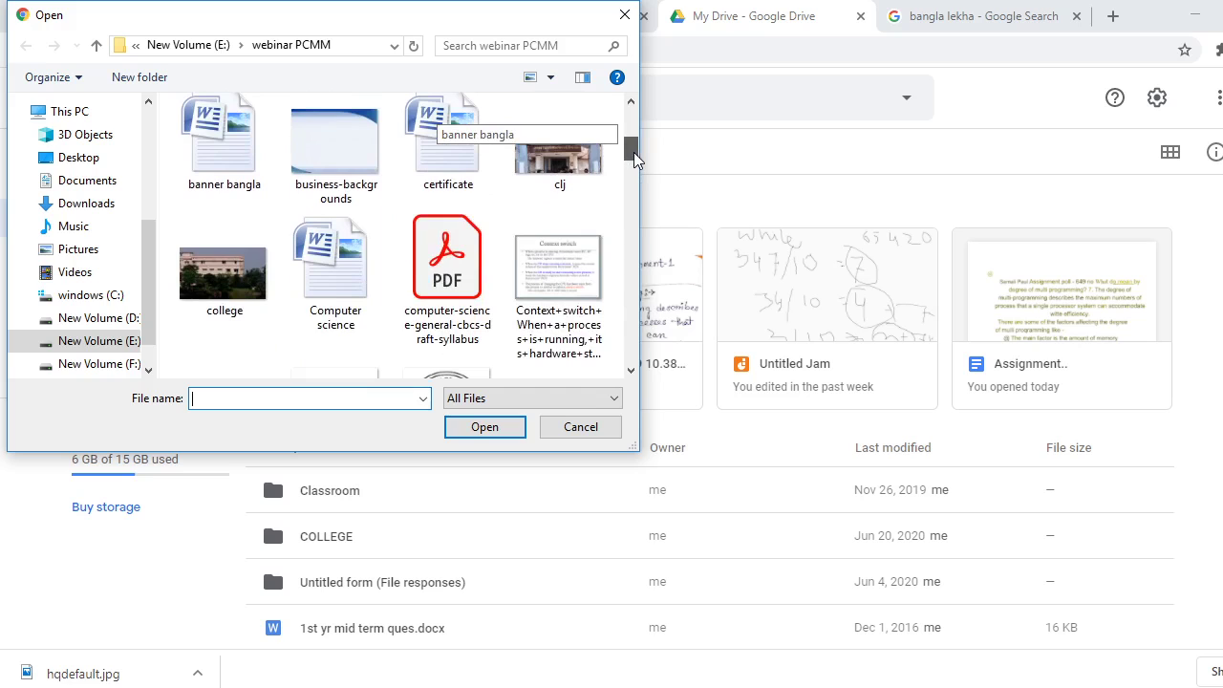
{"action": "left_click_drag", "start_coordinate": [633, 151], "coordinate": [633, 209]}
{"action": "left_click", "coordinate": [118, 346]}
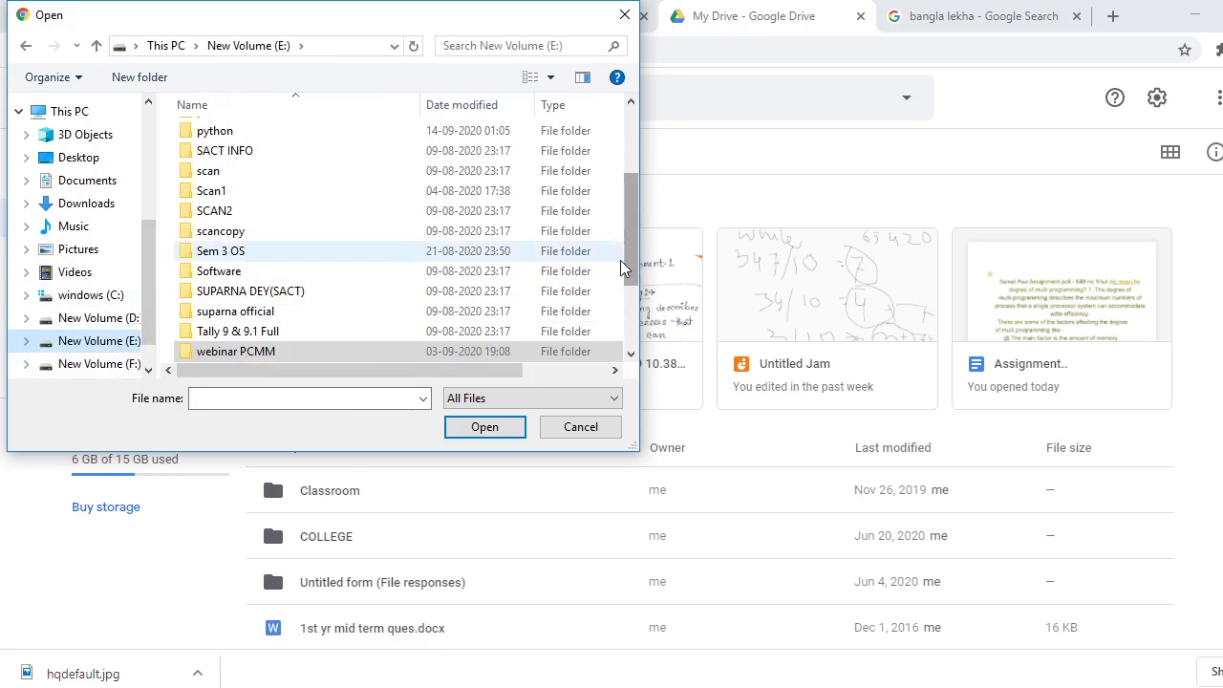
{"action": "left_click_drag", "start_coordinate": [634, 270], "coordinate": [641, 299]}
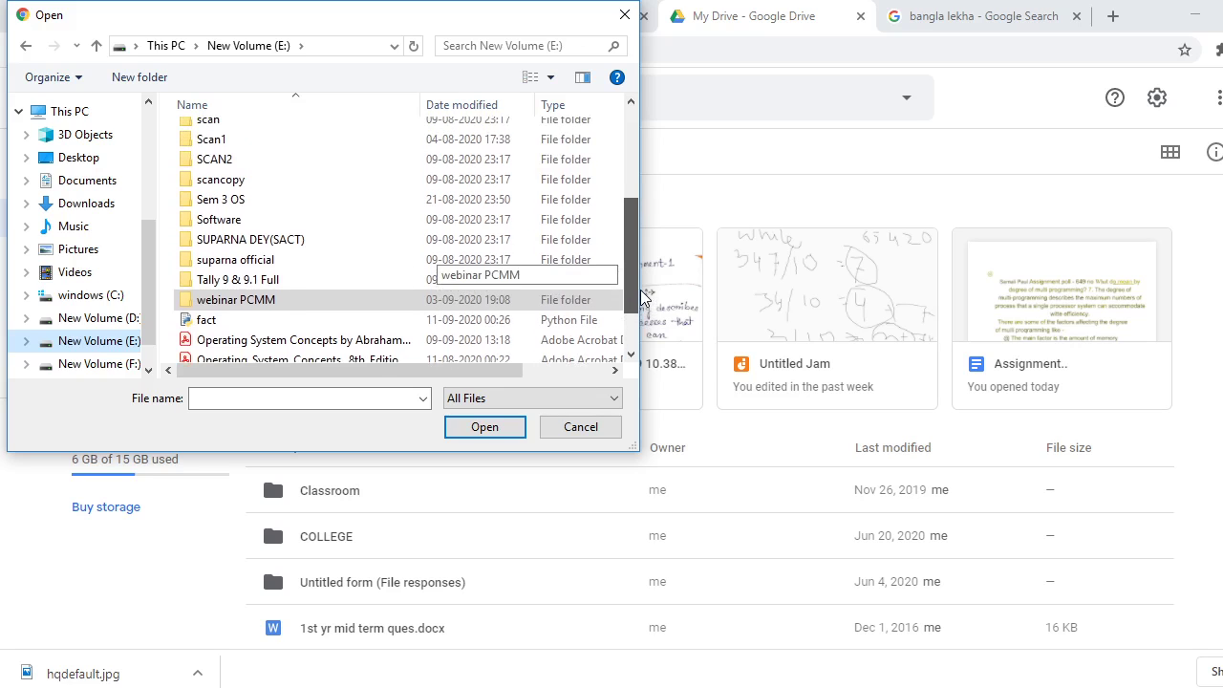
{"action": "left_click_drag", "start_coordinate": [634, 257], "coordinate": [500, 124]}
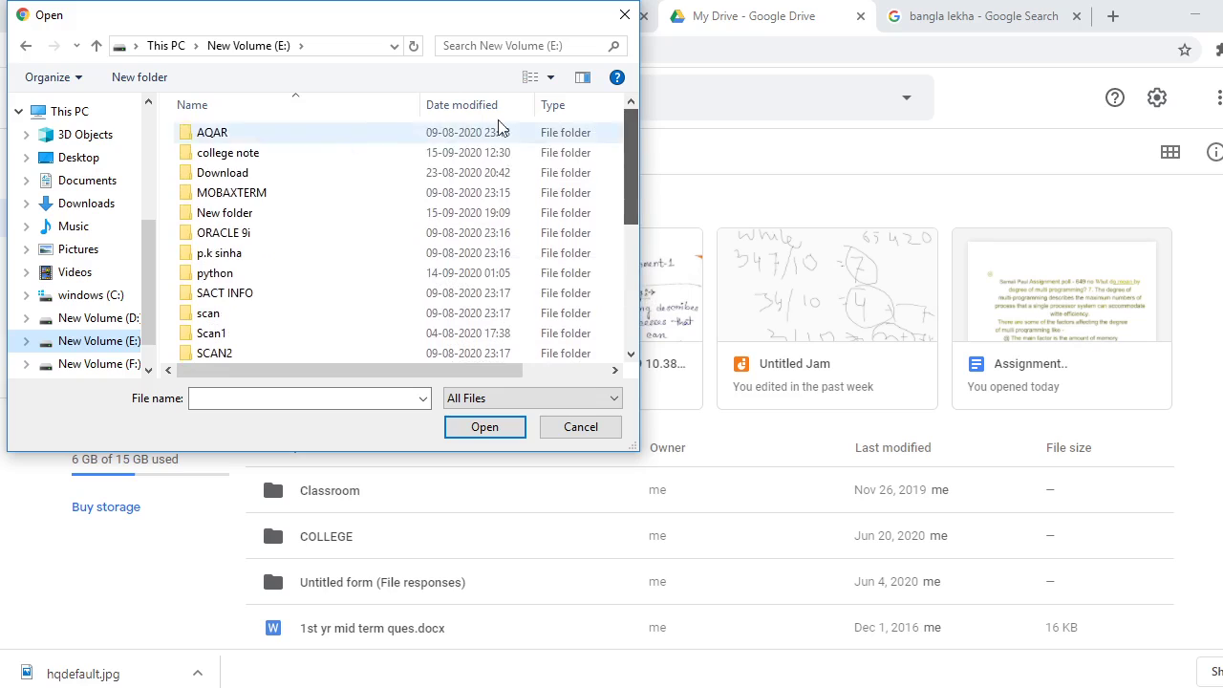
{"action": "double_click", "coordinate": [228, 212]}
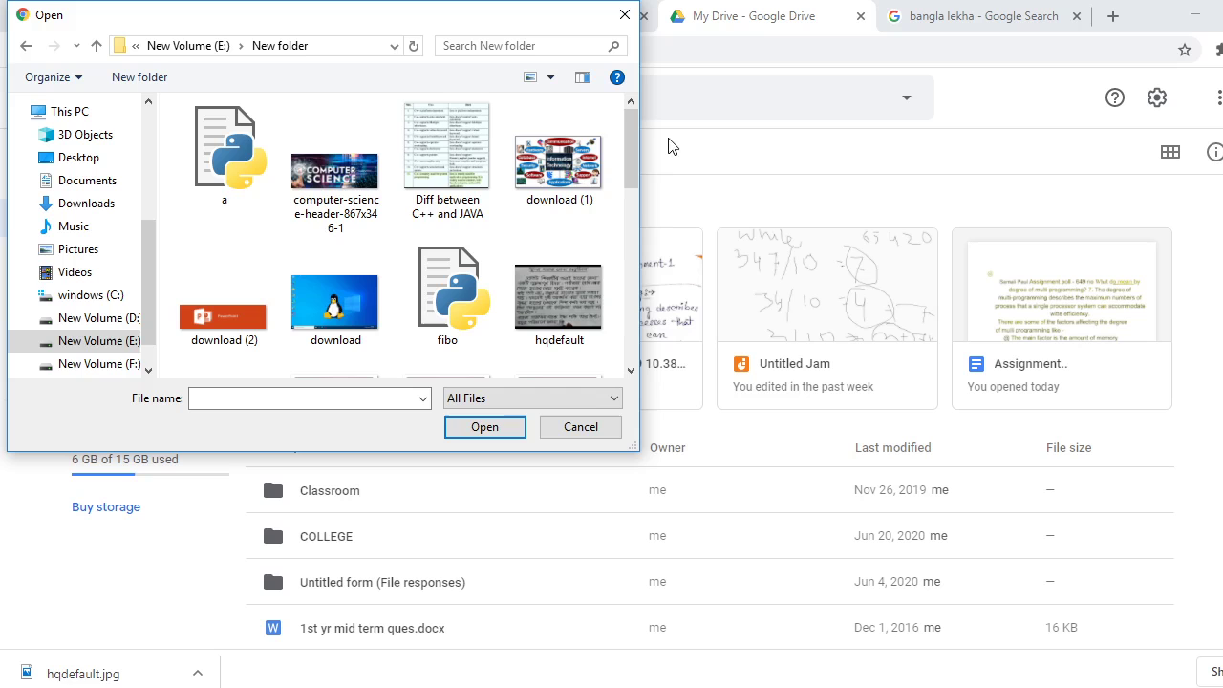
{"action": "scroll", "coordinate": [632, 174], "scroll_direction": "down", "scroll_amount": 1}
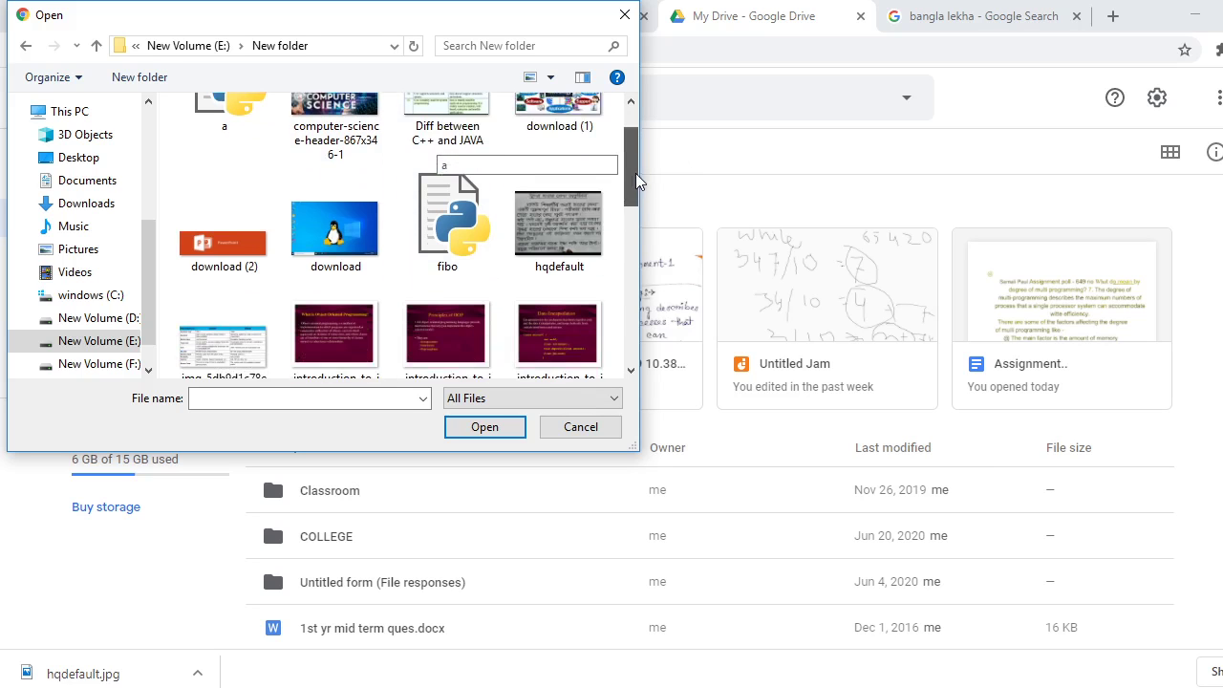
{"action": "left_click", "coordinate": [583, 213]}
{"action": "left_click", "coordinate": [484, 427]}
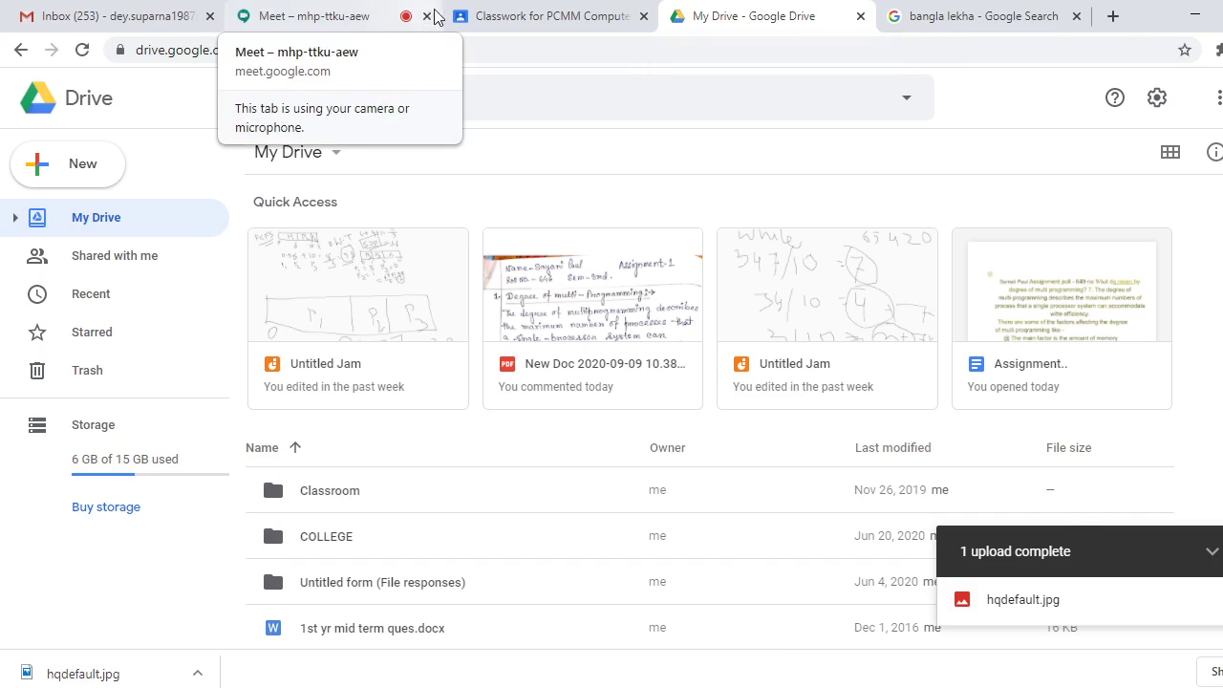
Glance at the Google Meet presentation, and close the "bangla lekha" search page to return to My Drive
{"action": "left_click", "coordinate": [361, 20]}
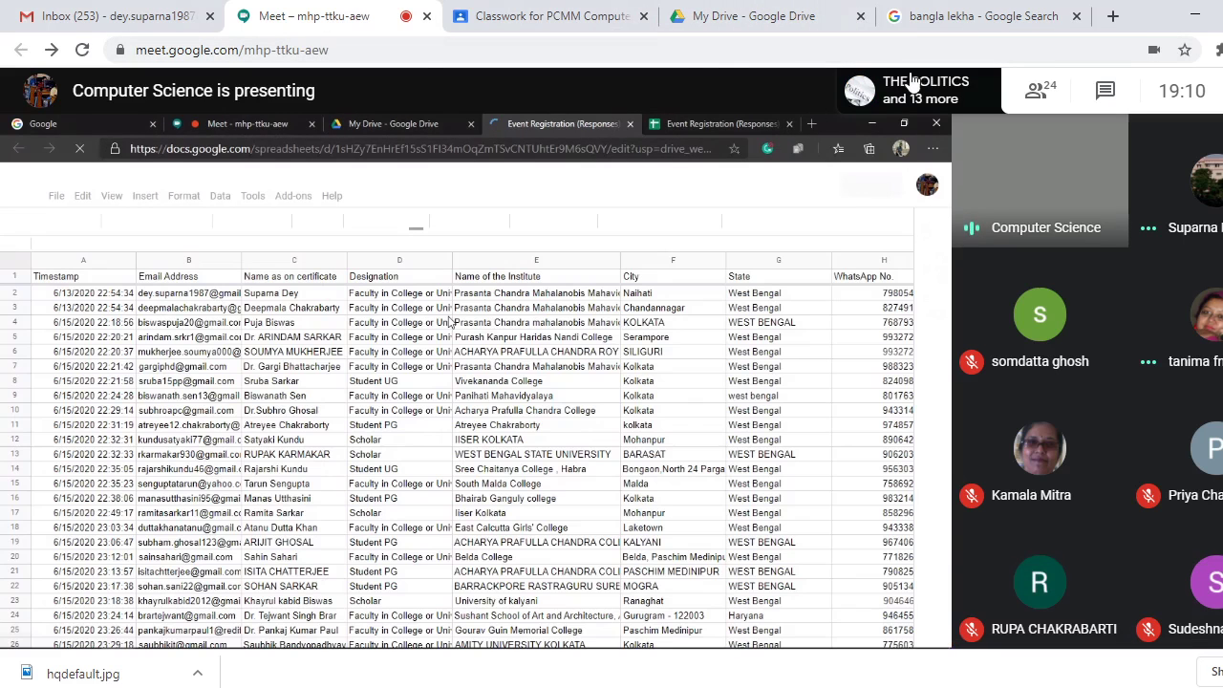
{"action": "left_click", "coordinate": [984, 17]}
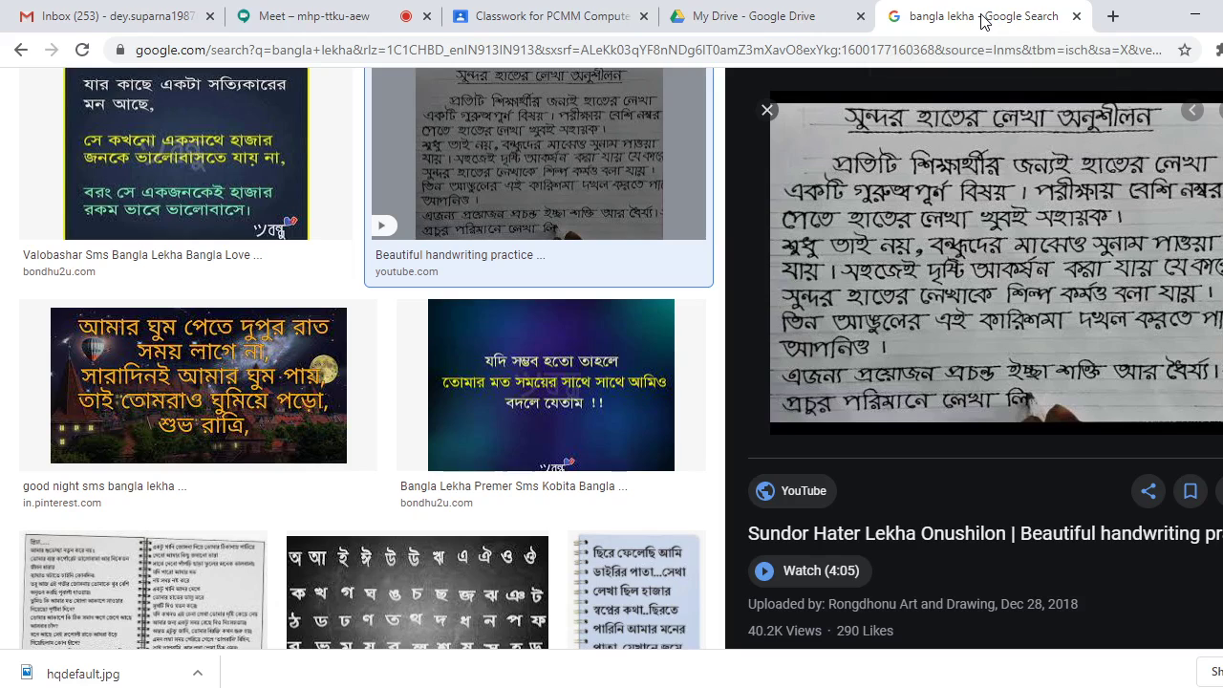
{"action": "left_click", "coordinate": [1075, 17]}
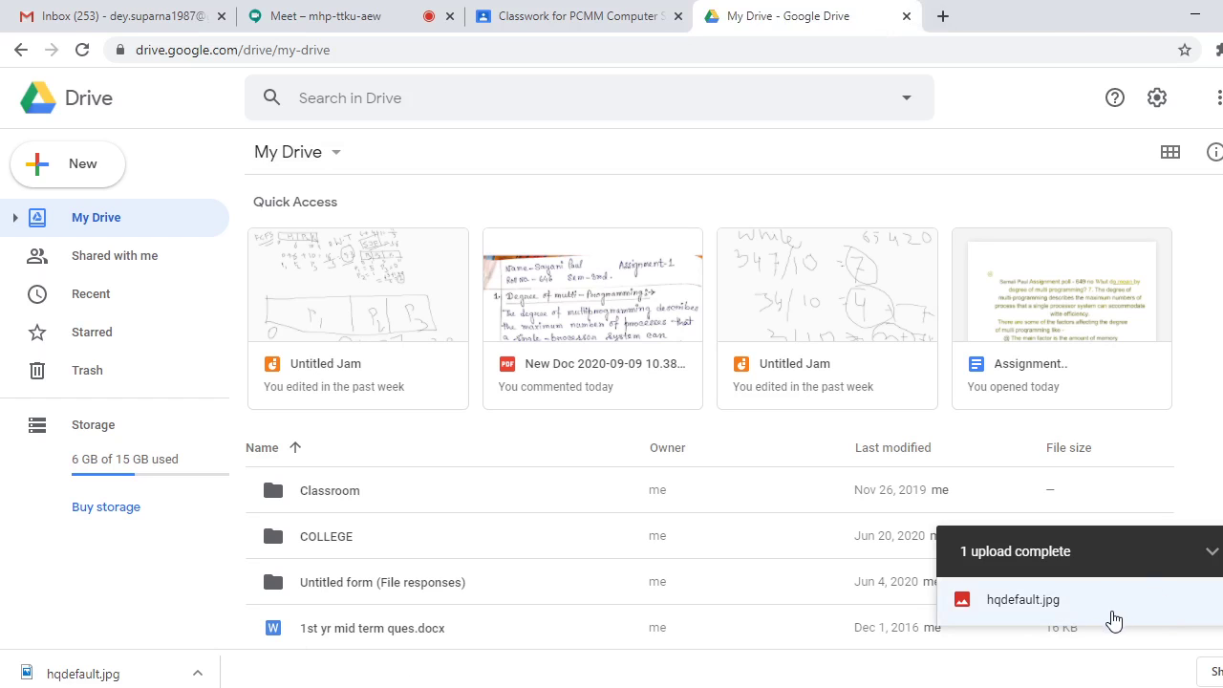
Preview the uploaded hqdefault.jpg, check which apps it can be opened with, and return to My Drive
{"action": "left_click", "coordinate": [1023, 599]}
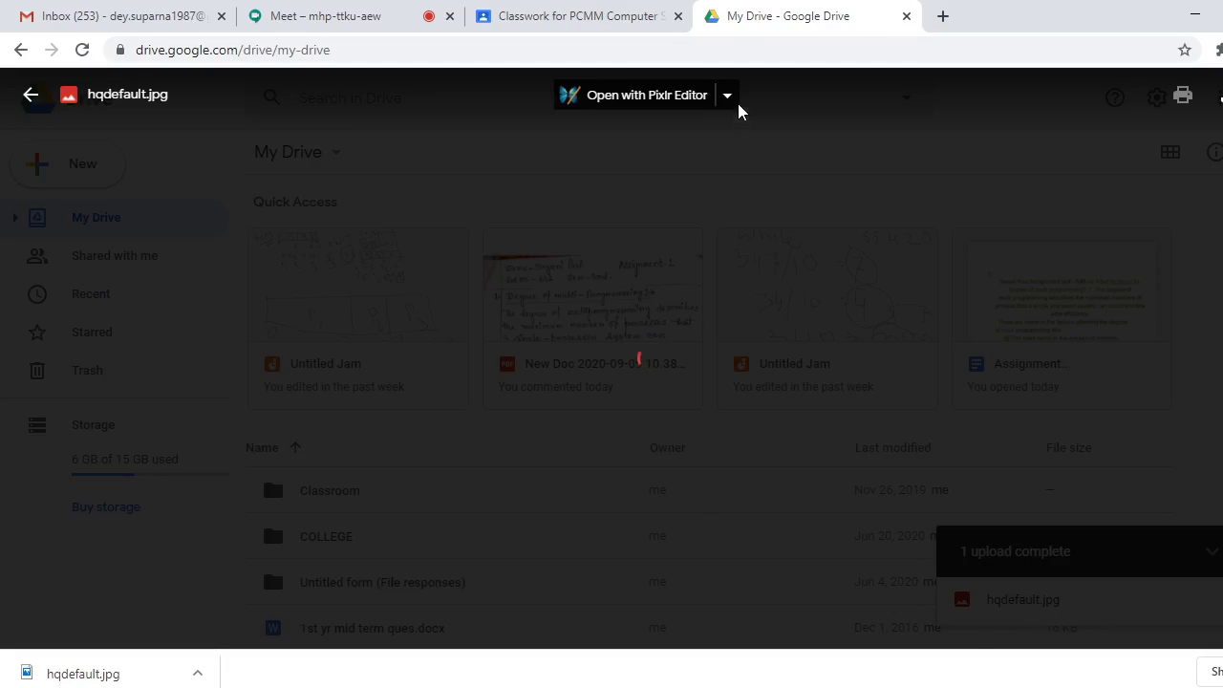
{"action": "left_click", "coordinate": [727, 96]}
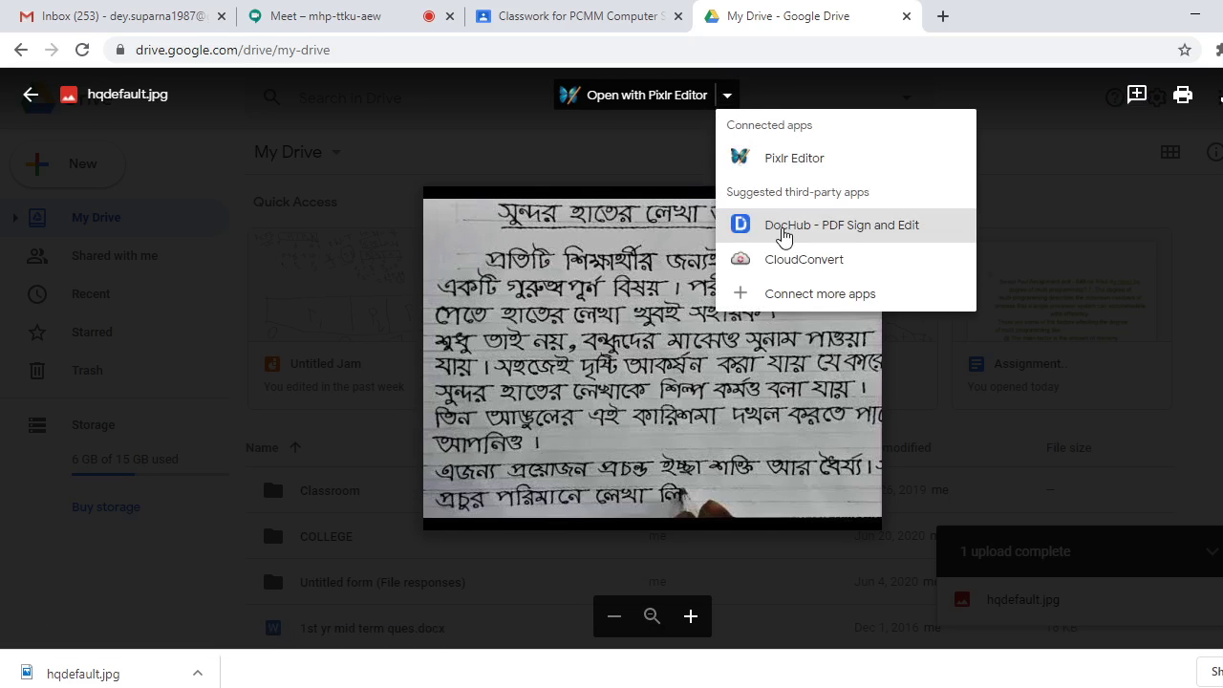
{"action": "left_click", "coordinate": [30, 95]}
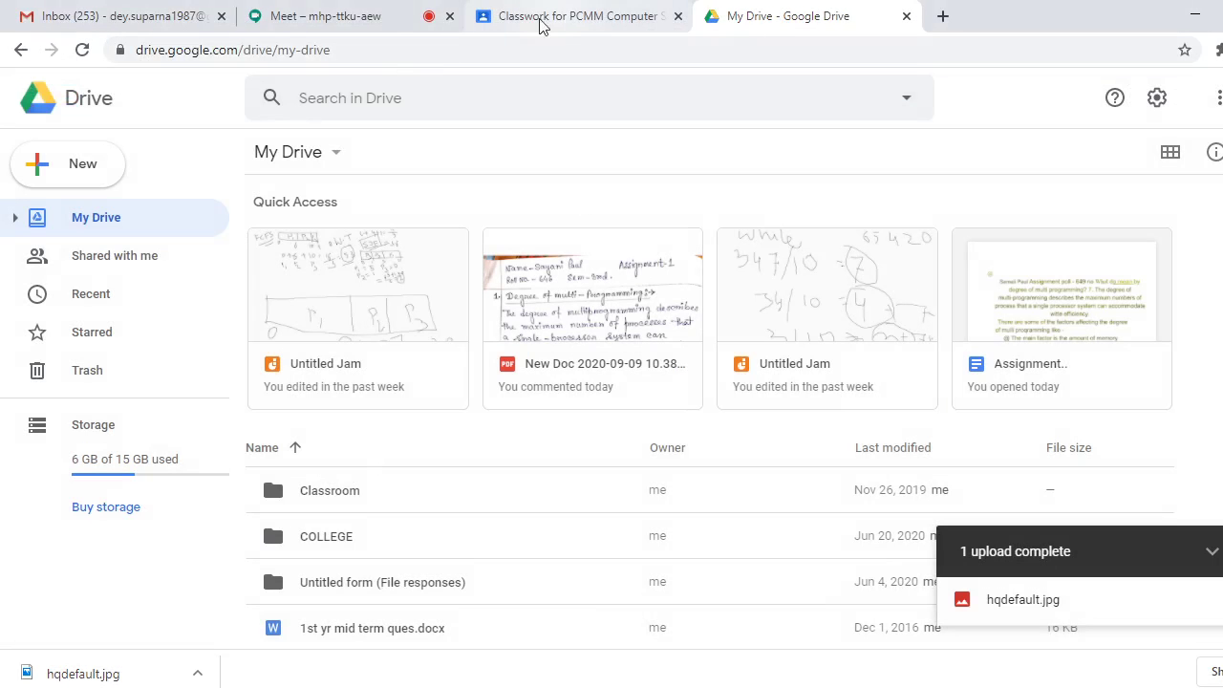
Return to the Google Meet session and pin the shared presentation to enlarge it
{"action": "left_click", "coordinate": [369, 24]}
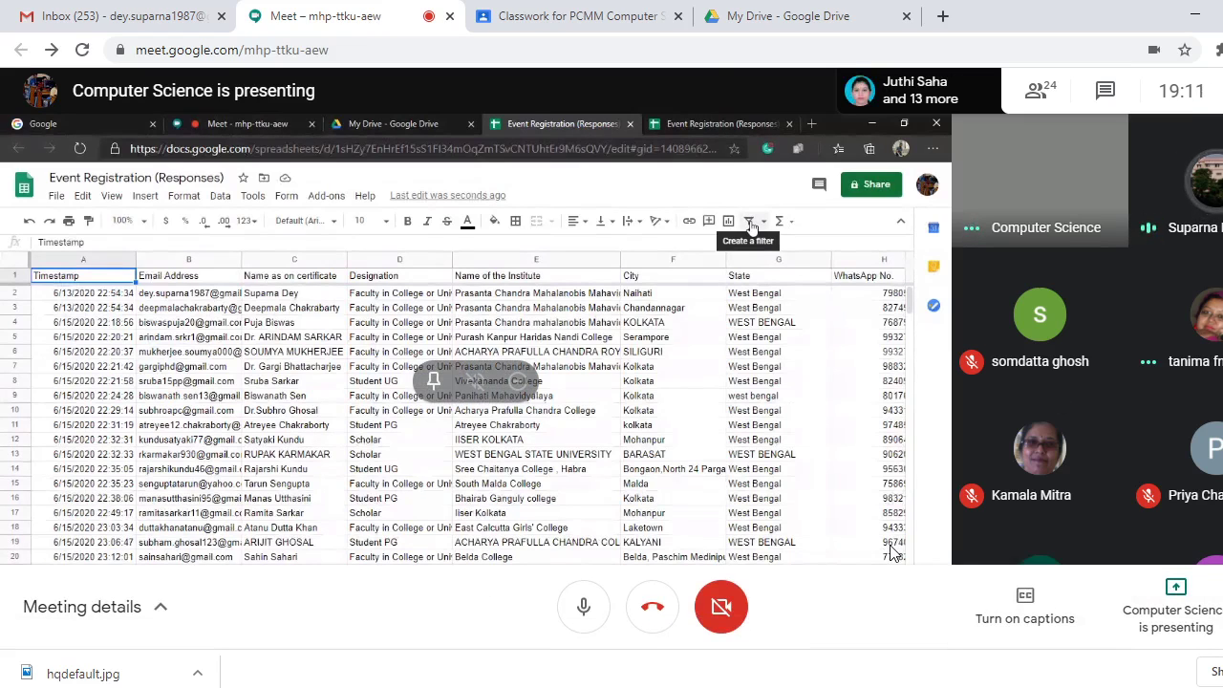
{"action": "left_click", "coordinate": [432, 380]}
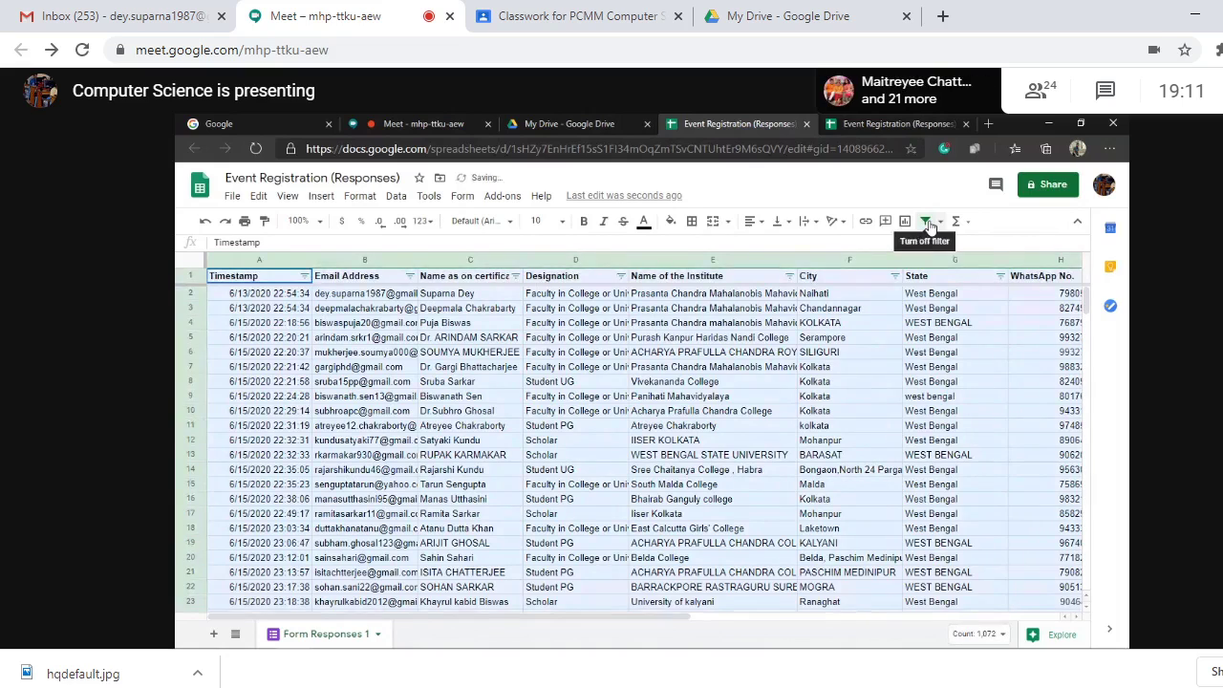
Switch to OBS, set the Mic/Aux channel to -0.1 dB and unmute it, and minimize OBS to return to the Meet presentation
{"action": "key", "text": "alt+Tab"}
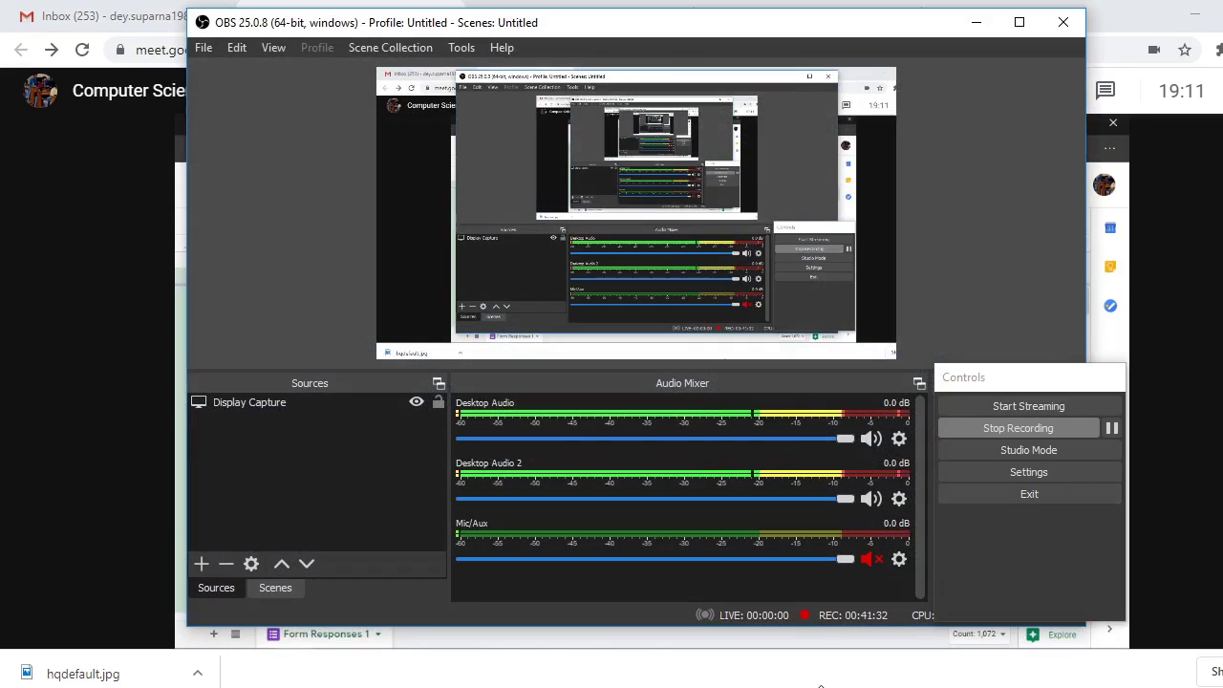
{"action": "left_click", "coordinate": [842, 563]}
{"action": "left_click", "coordinate": [867, 559]}
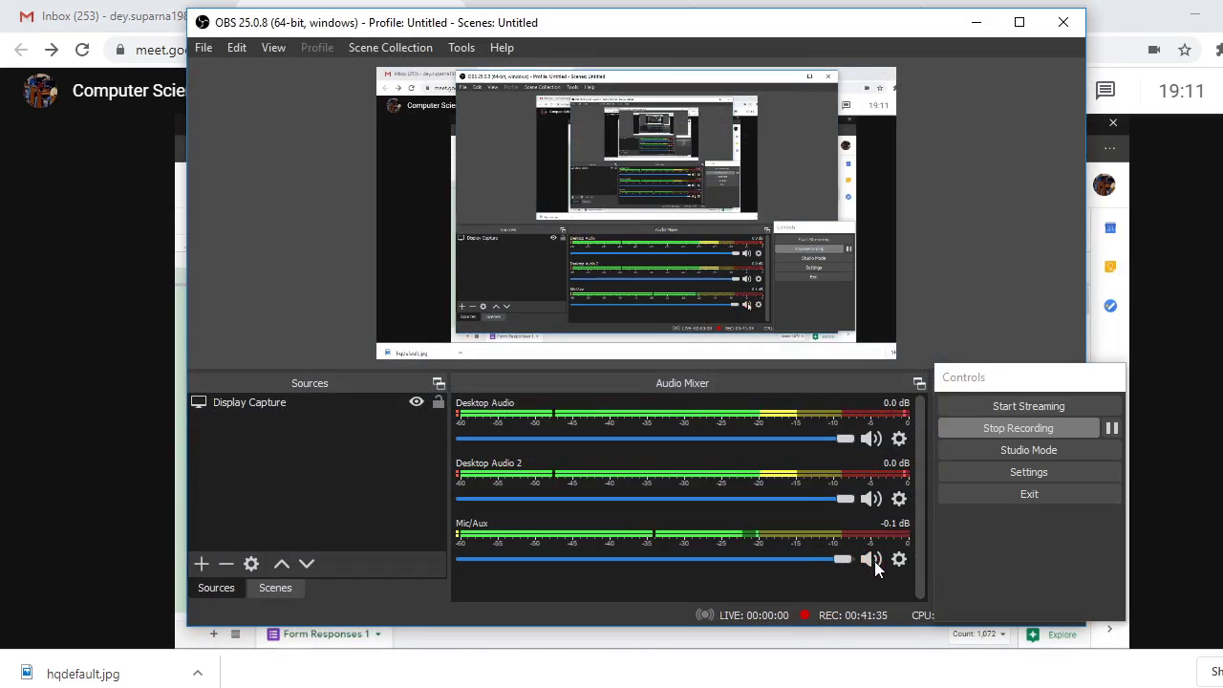
{"action": "left_click", "coordinate": [979, 29]}
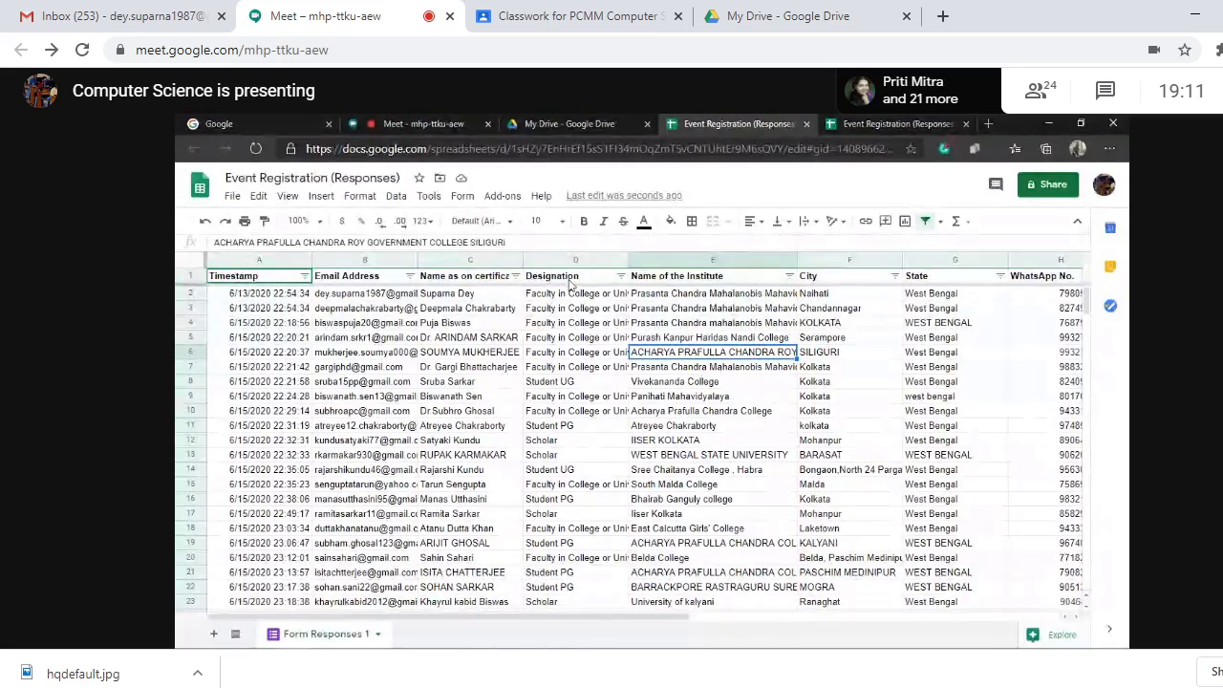
Filter the Designation column by values to show only Faculty in College or University
{"action": "left_click", "coordinate": [621, 277]}
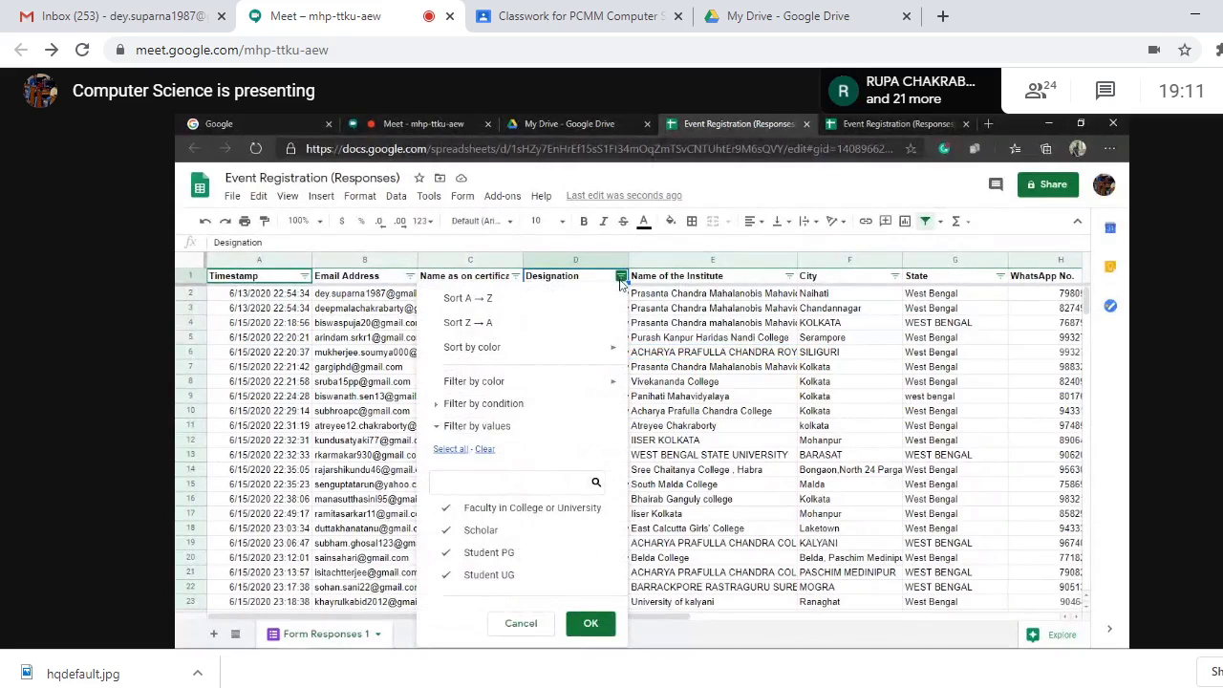
{"action": "left_click", "coordinate": [466, 530]}
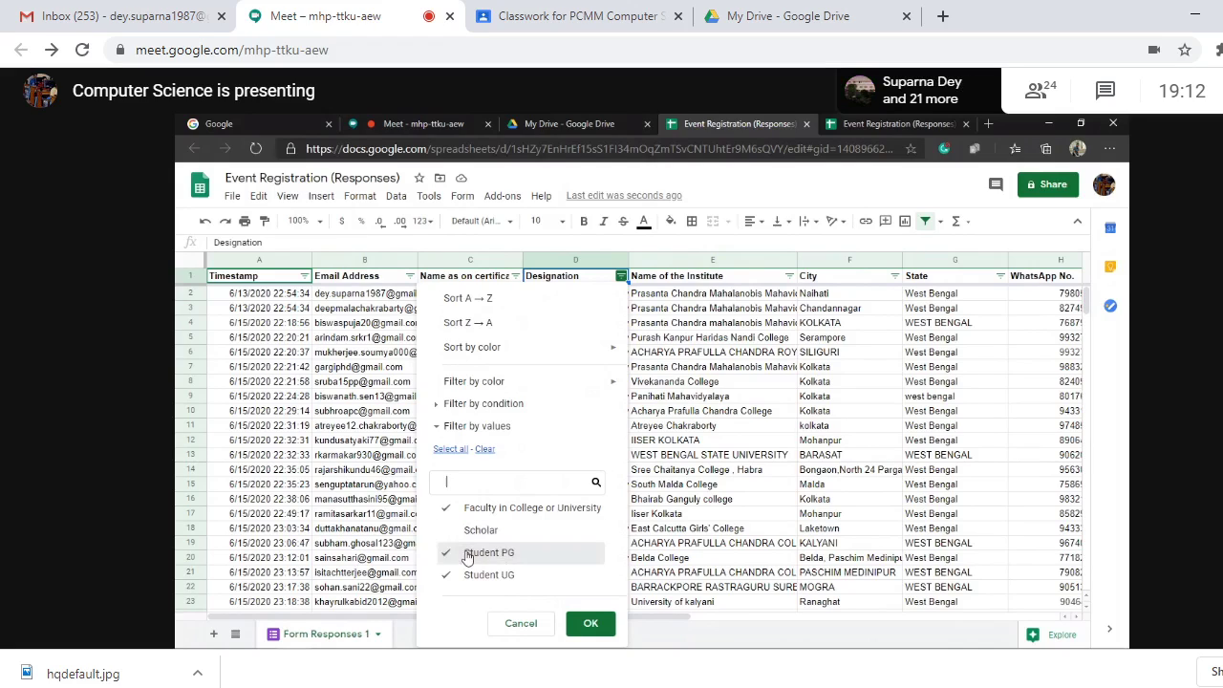
{"action": "left_click", "coordinate": [468, 554]}
{"action": "left_click", "coordinate": [470, 575]}
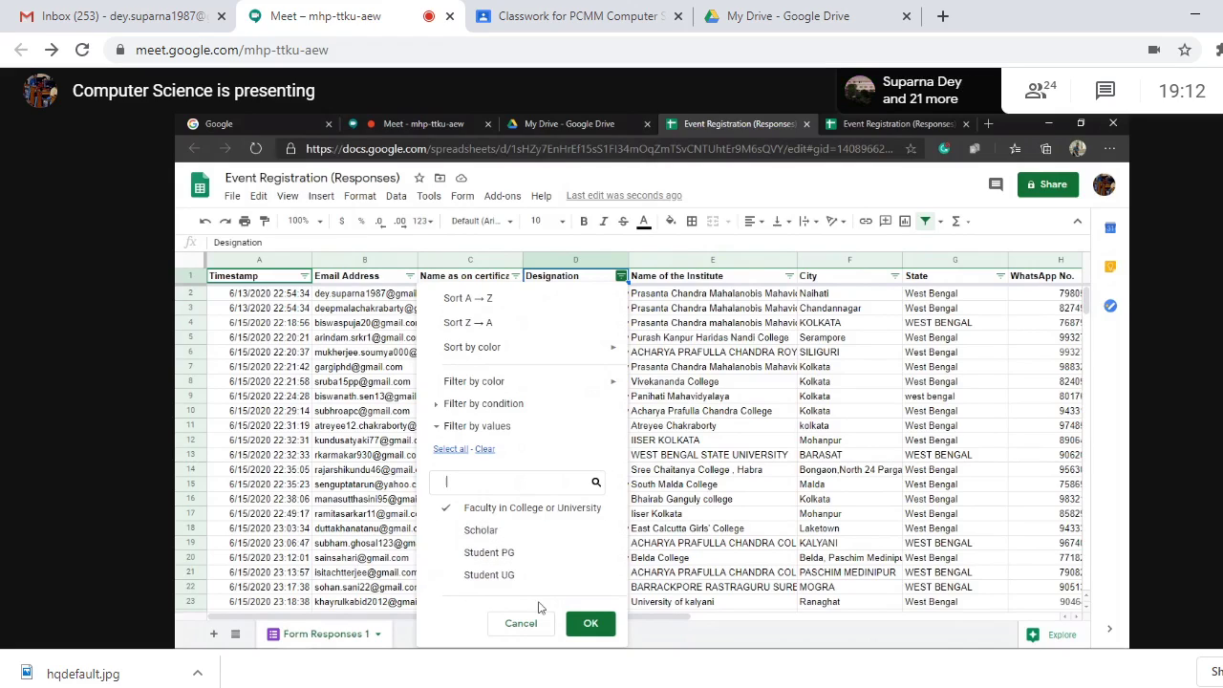
{"action": "left_click", "coordinate": [586, 624]}
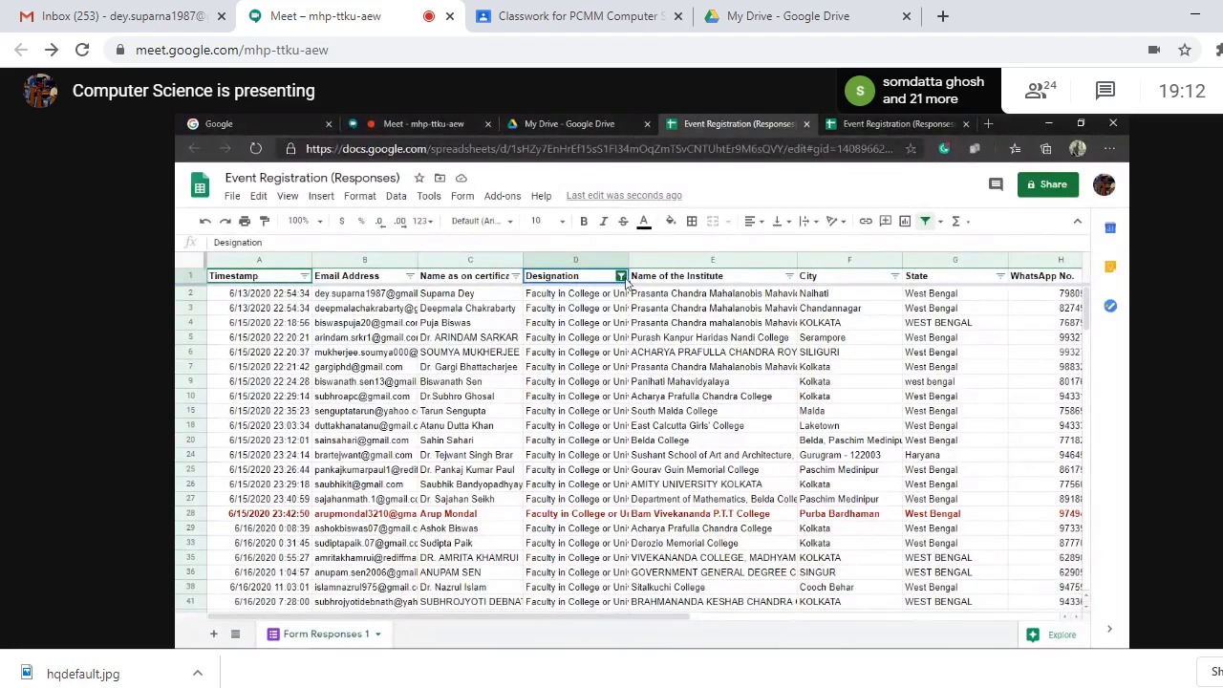
Add Scholar to the values shown by the Designation column's filter
{"action": "left_click", "coordinate": [622, 277]}
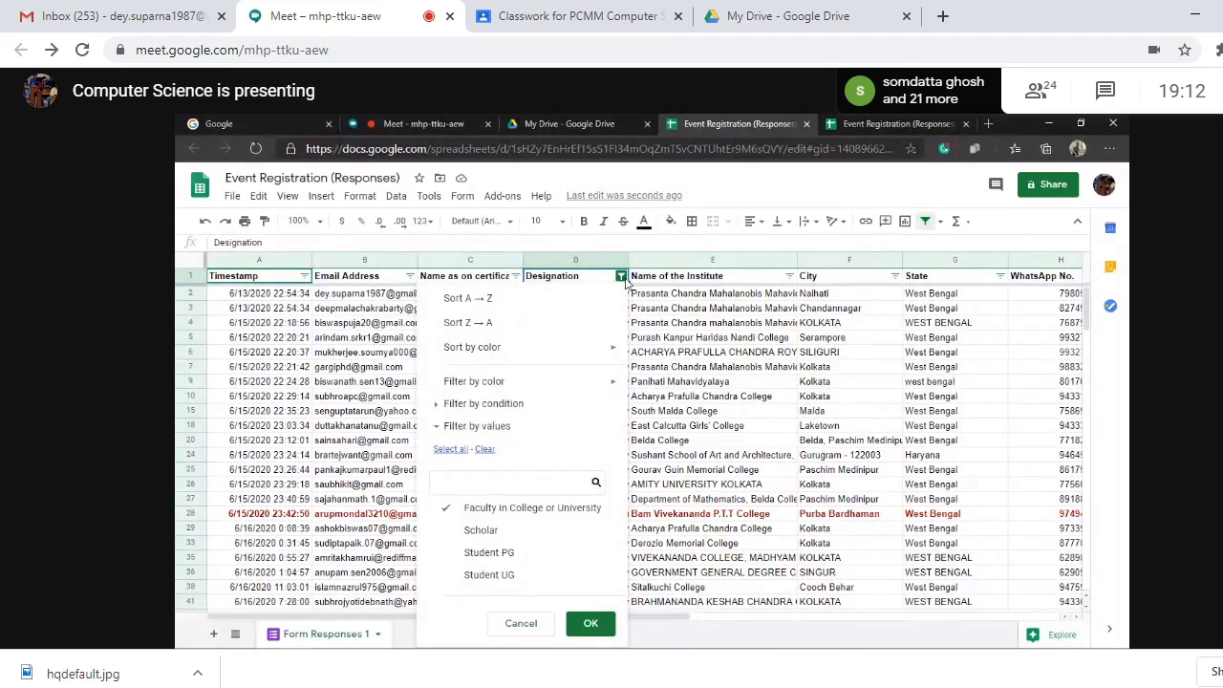
{"action": "left_click", "coordinate": [506, 533]}
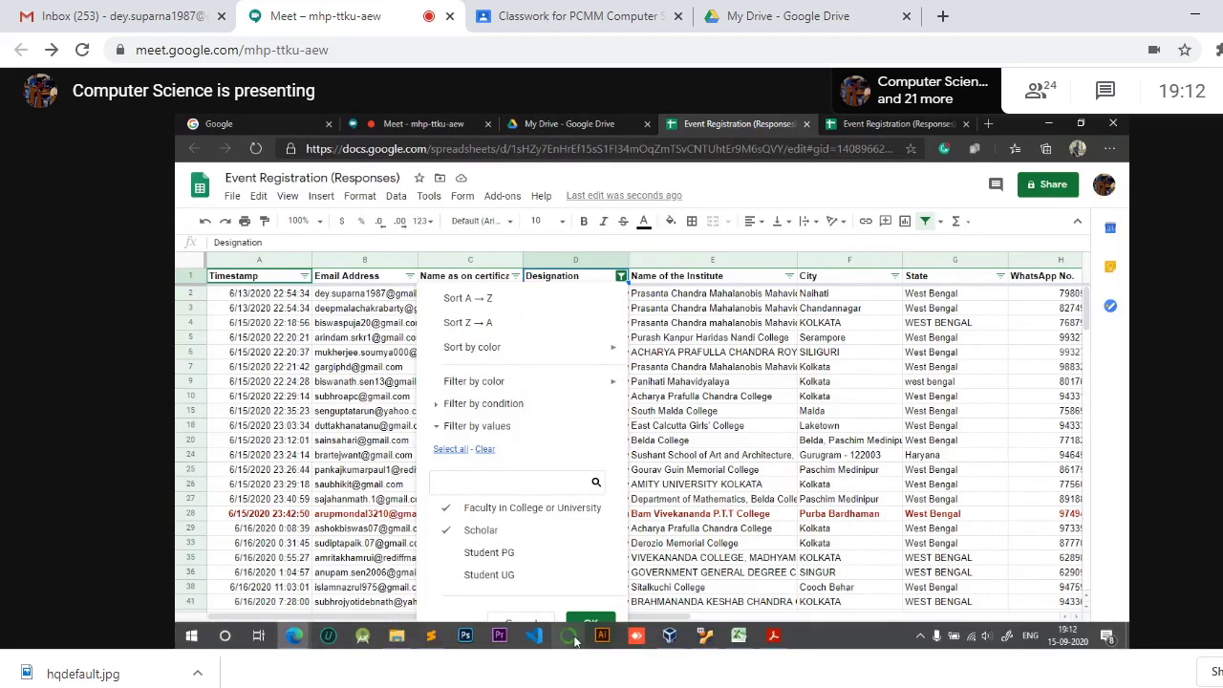
{"action": "left_click", "coordinate": [590, 623]}
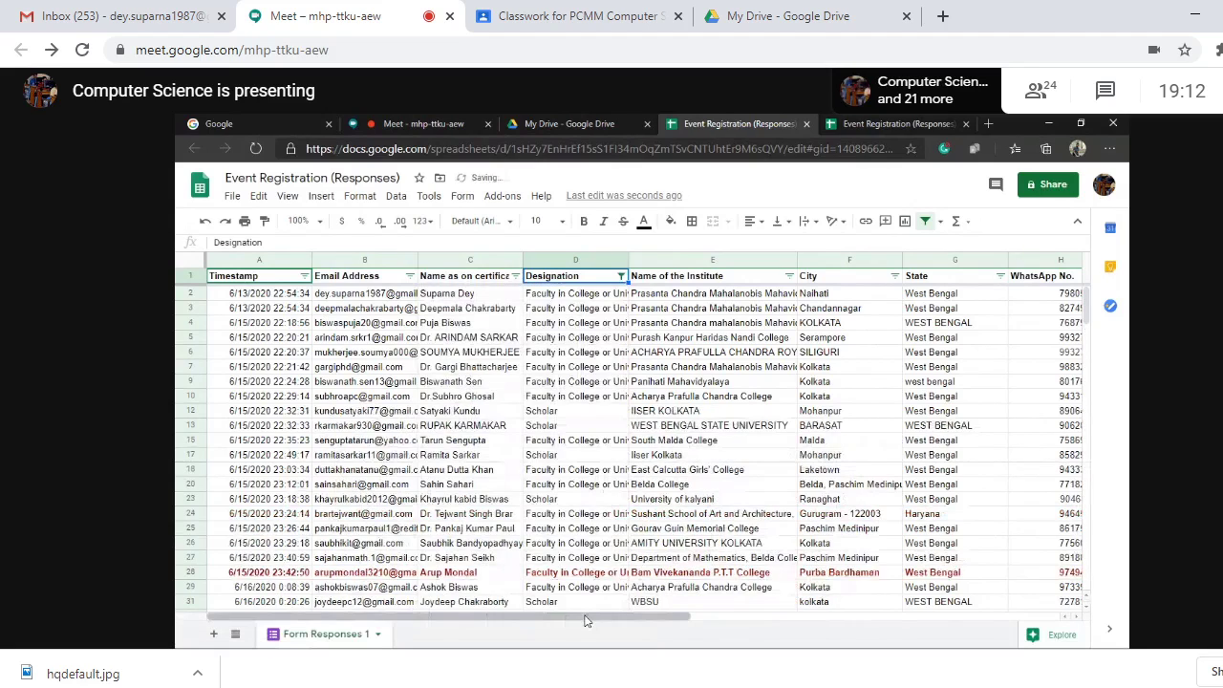
Deselect all values in the Designation filter and apply the condition Text starts with "S"
{"action": "left_click", "coordinate": [621, 276]}
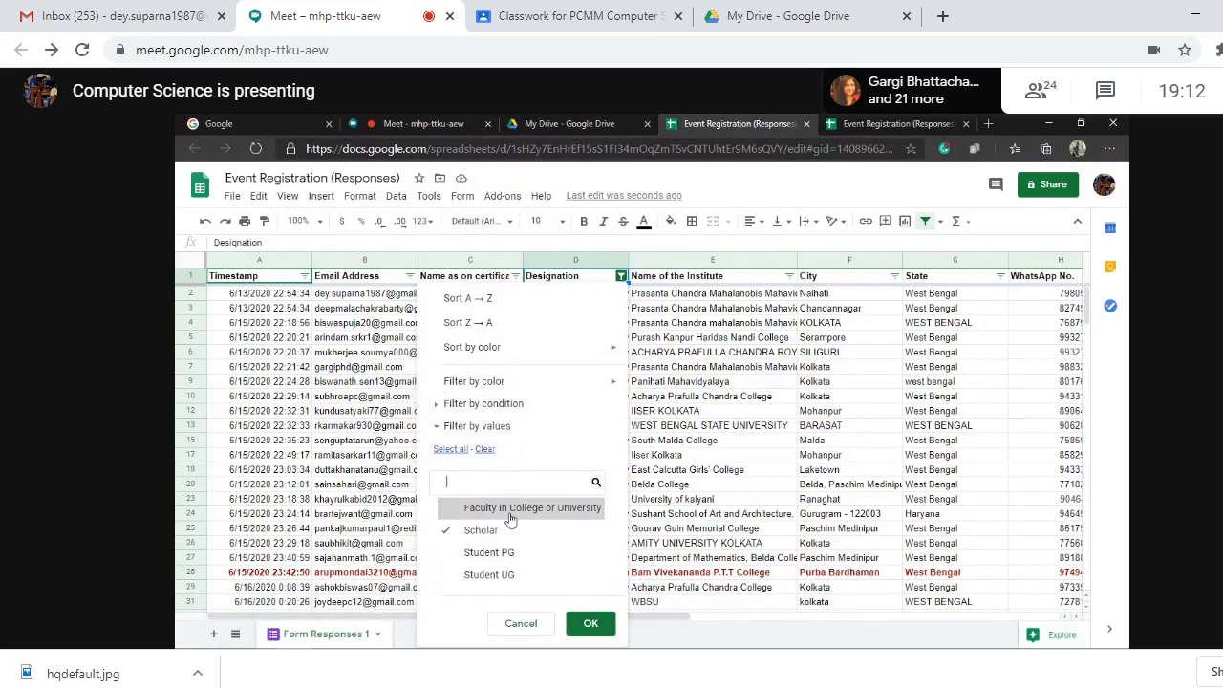
{"action": "left_click", "coordinate": [480, 531]}
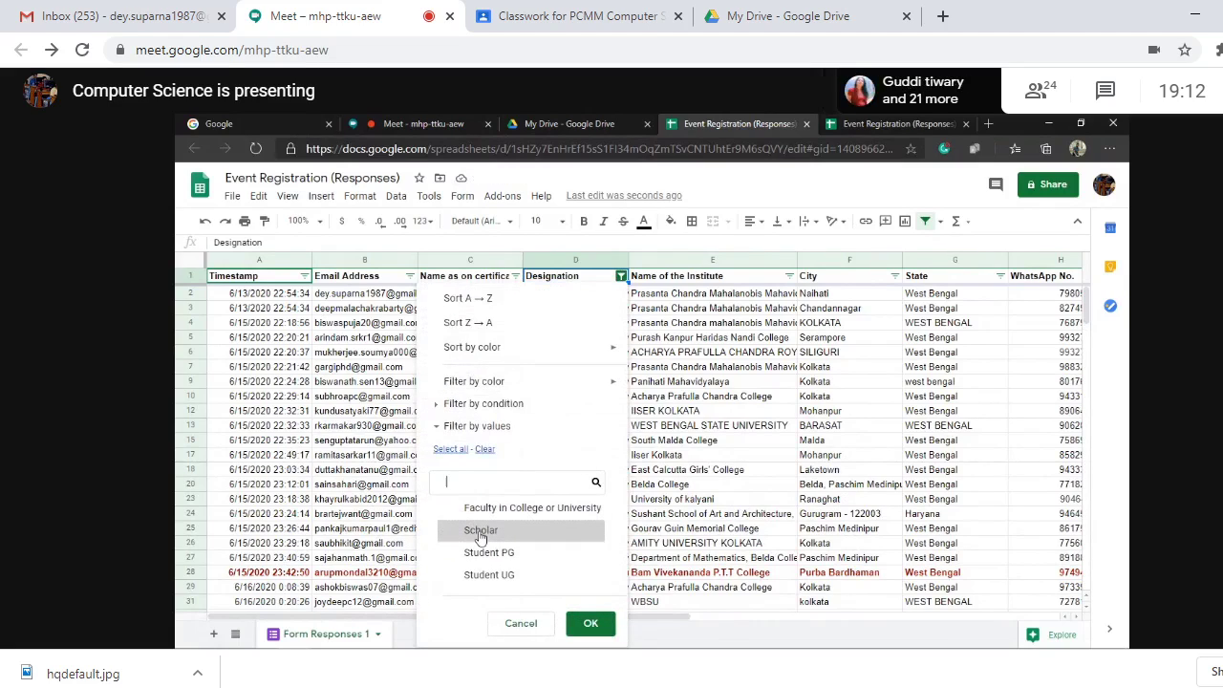
{"action": "left_click", "coordinate": [507, 405]}
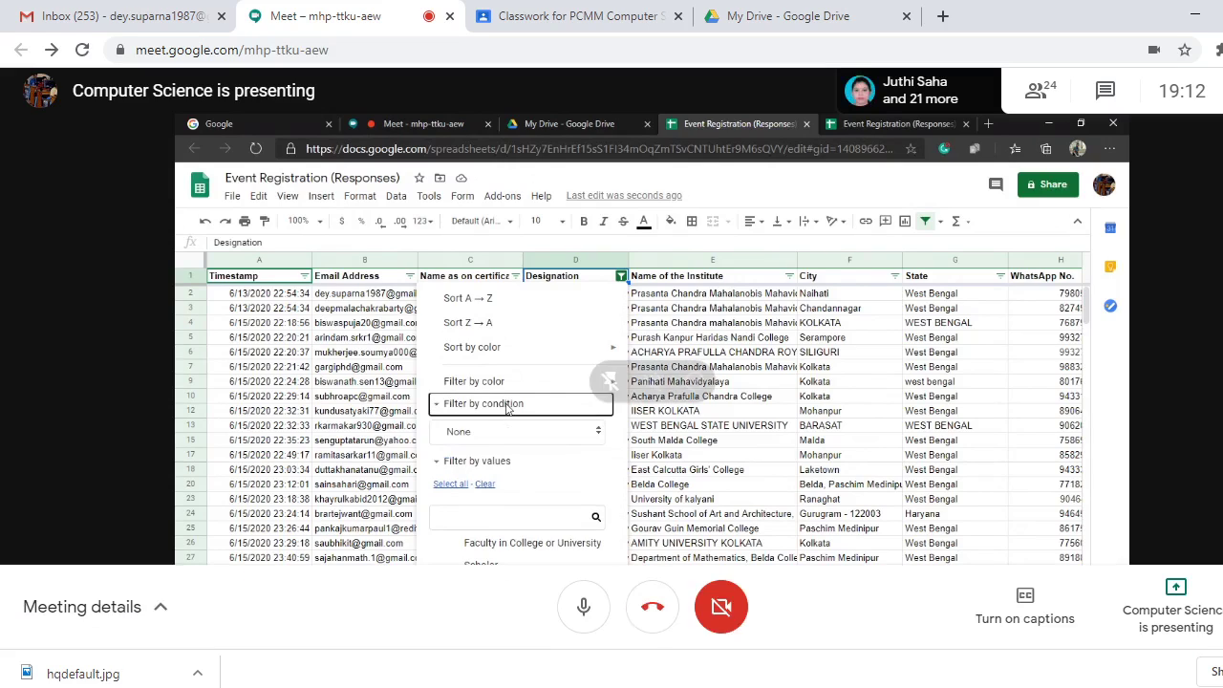
{"action": "left_click", "coordinate": [585, 435]}
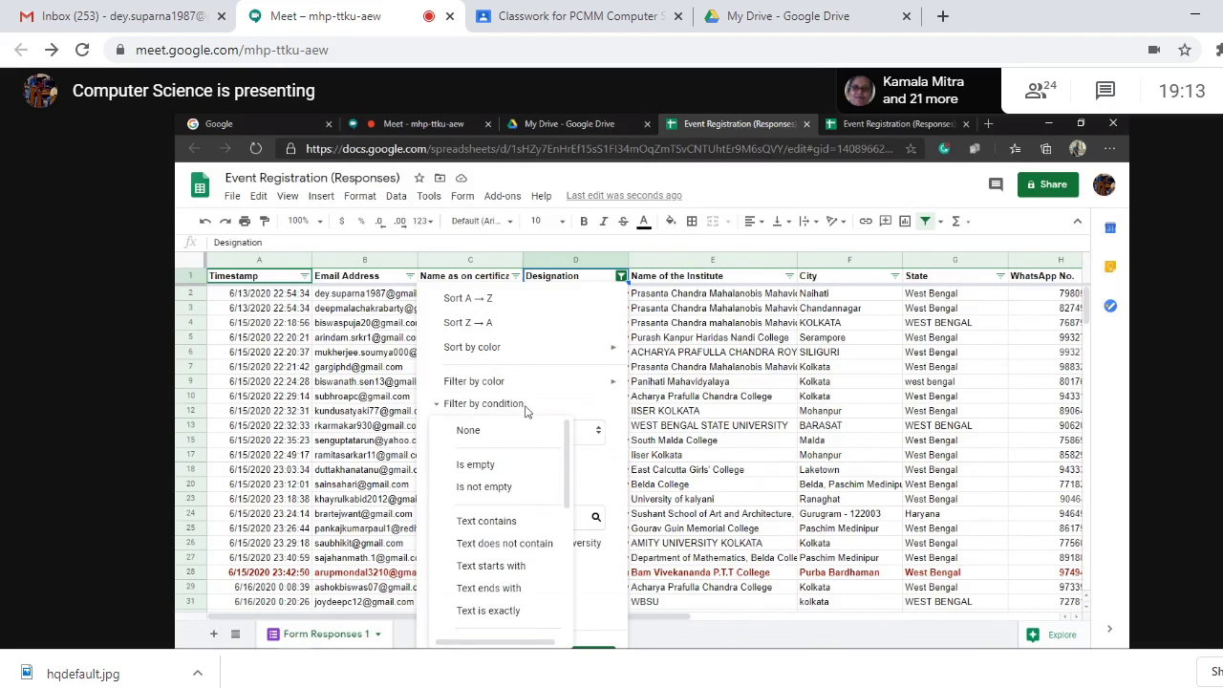
{"action": "left_click", "coordinate": [510, 568]}
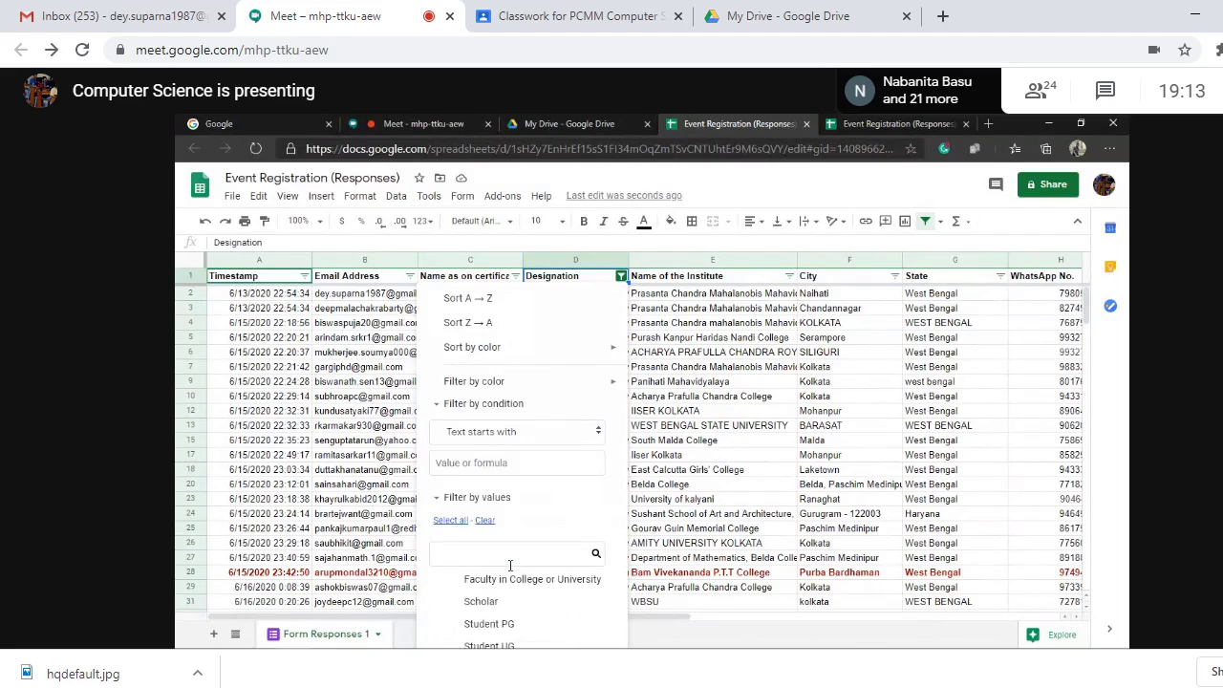
{"action": "left_click", "coordinate": [537, 471]}
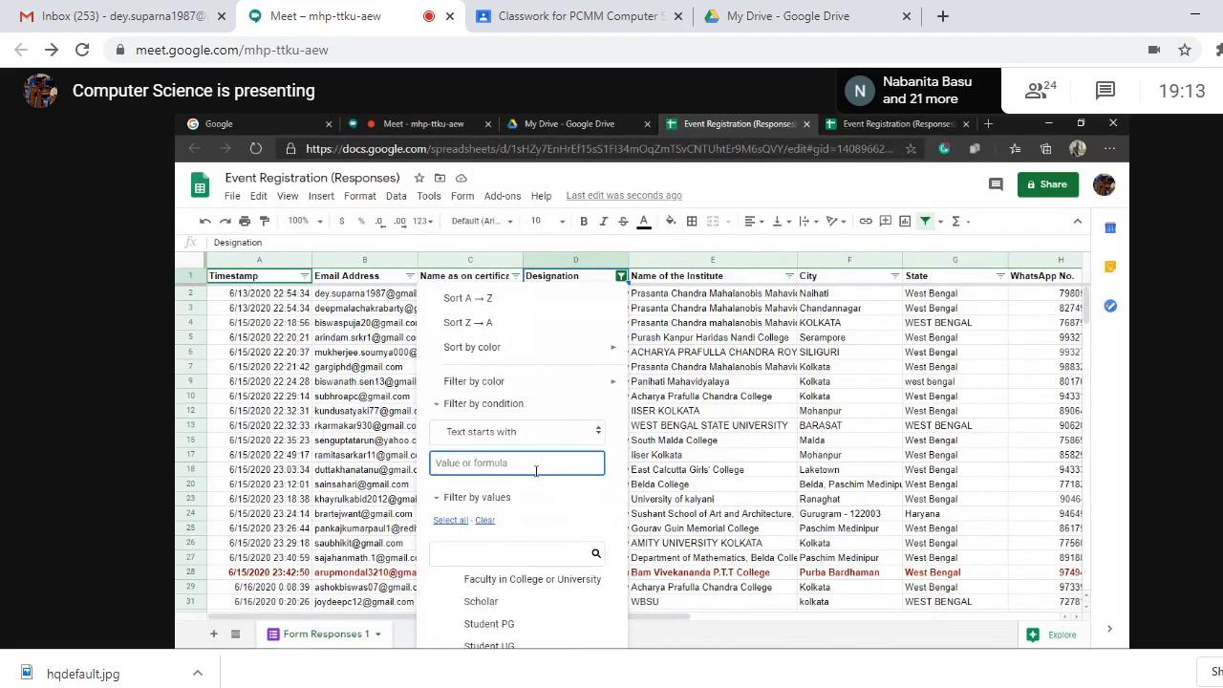
{"action": "type", "text": "S"}
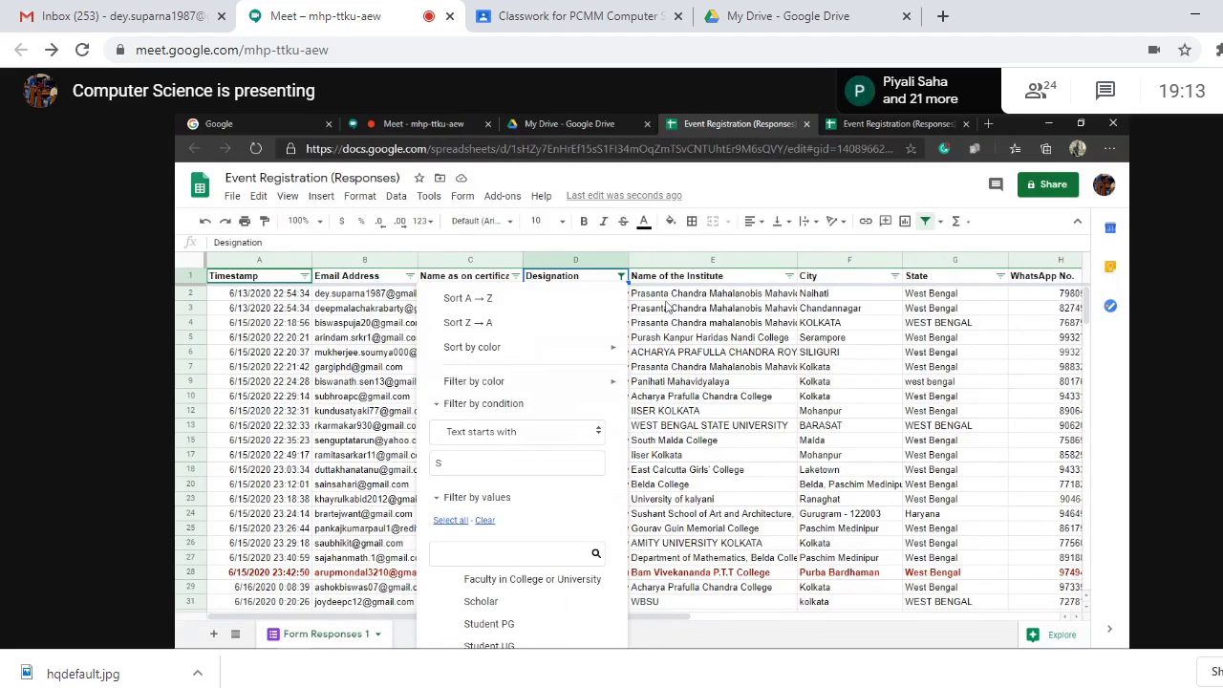
{"action": "scroll", "coordinate": [593, 612], "scroll_direction": "down", "scroll_amount": 1}
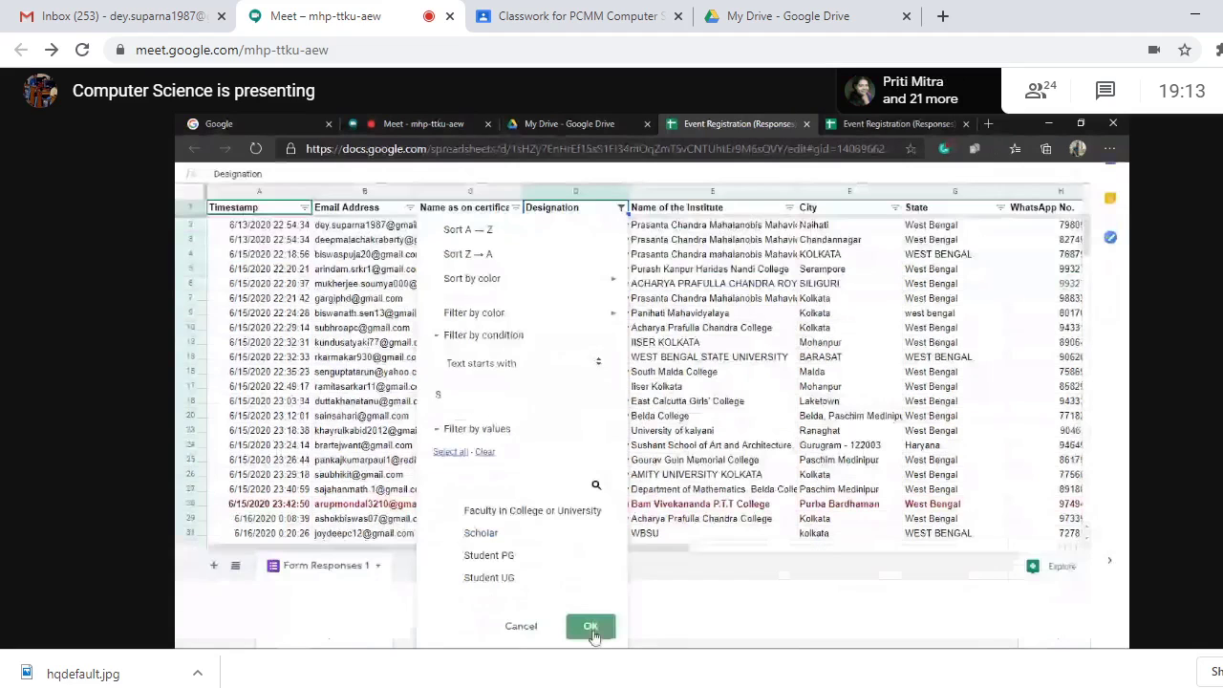
{"action": "left_click", "coordinate": [591, 627]}
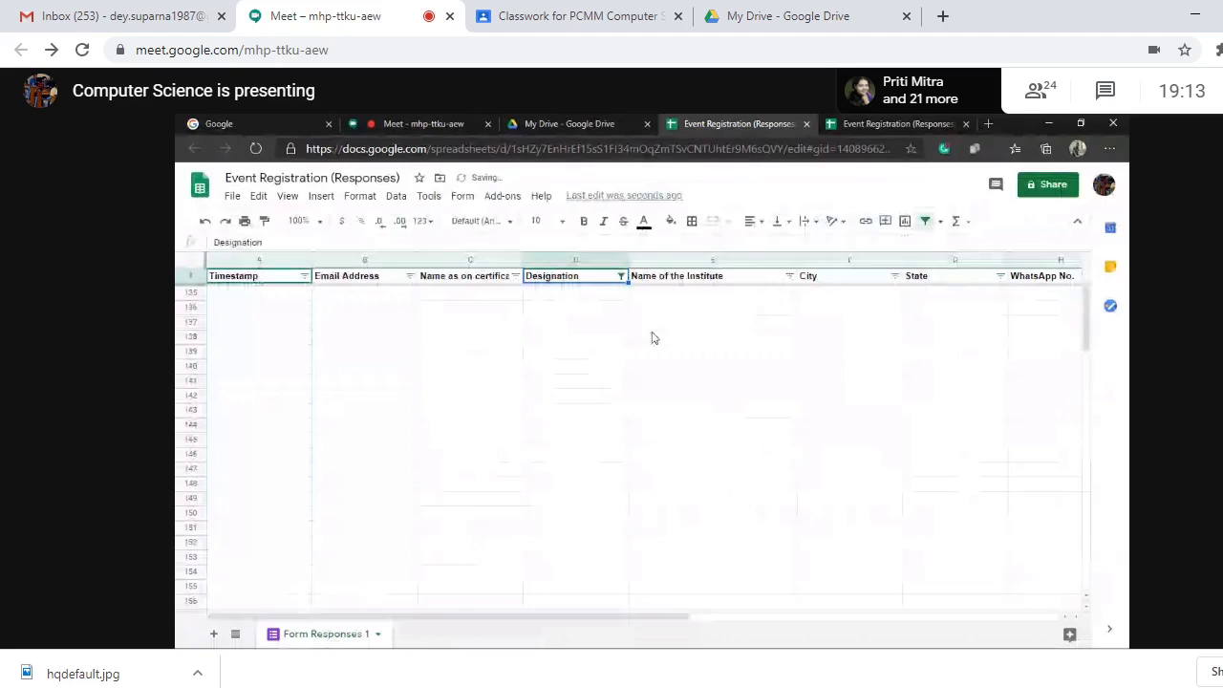
Review the available filter conditions for the Designation column, and sort the column A → Z
{"action": "left_click", "coordinate": [620, 277]}
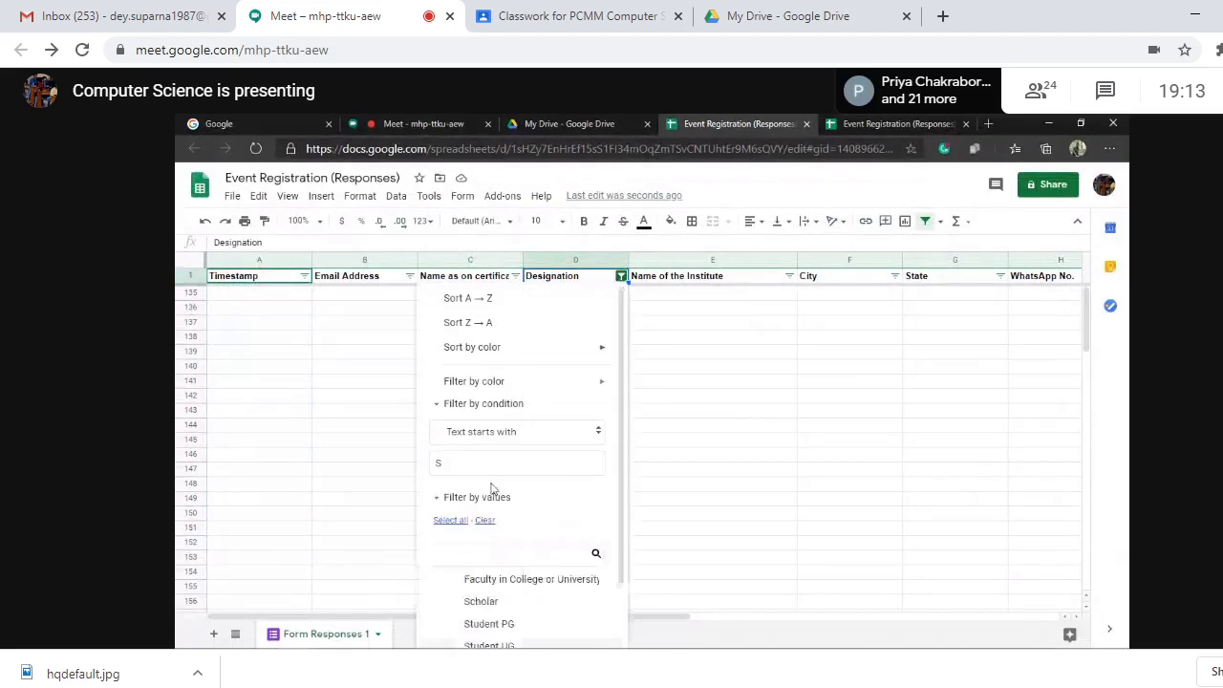
{"action": "left_click", "coordinate": [548, 432]}
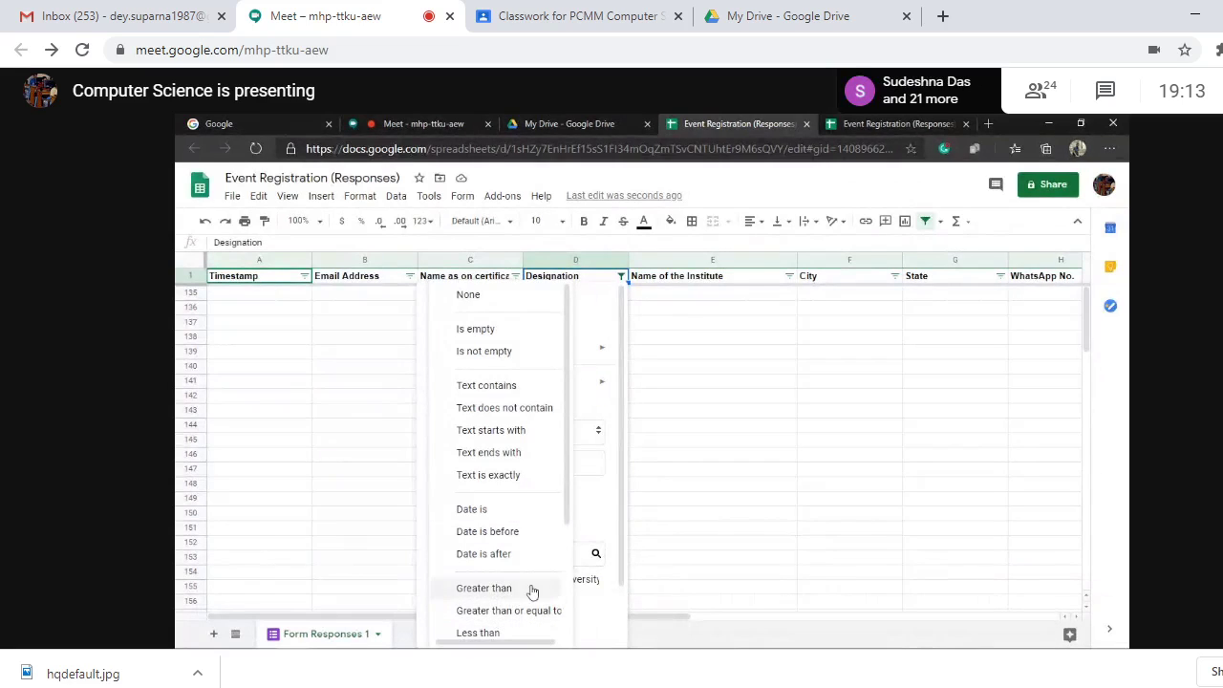
{"action": "left_click_drag", "start_coordinate": [567, 523], "coordinate": [584, 611]}
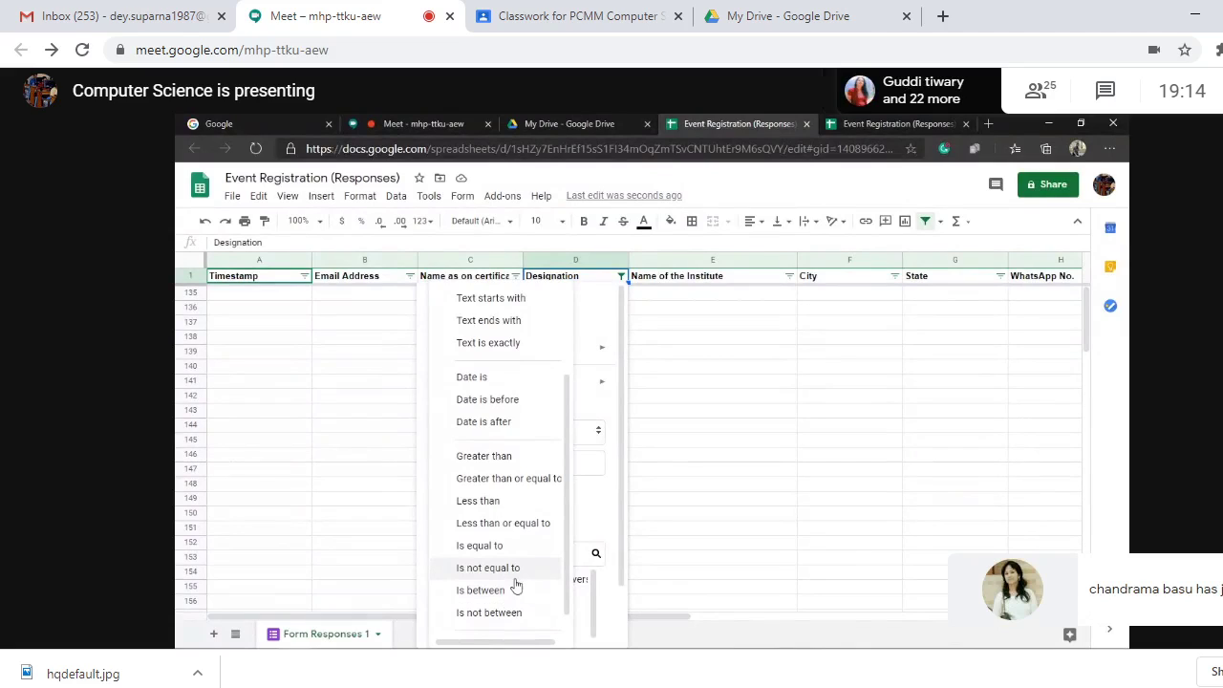
{"action": "left_click_drag", "start_coordinate": [567, 520], "coordinate": [564, 421]}
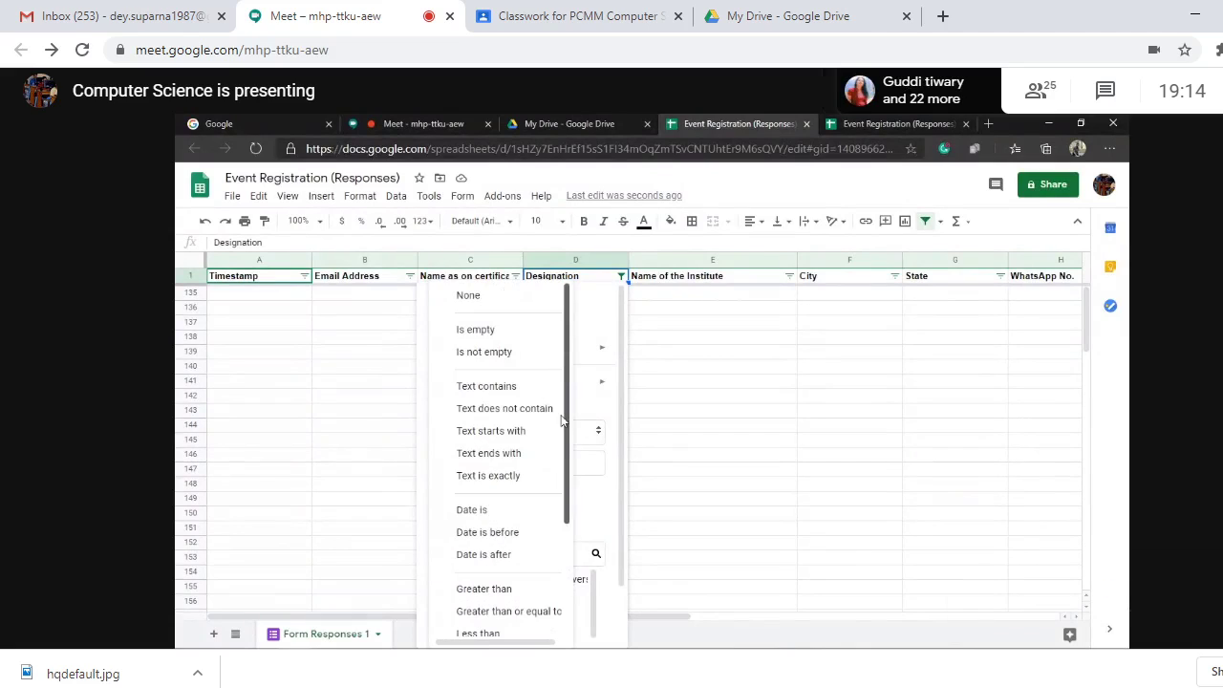
{"action": "left_click", "coordinate": [459, 299]}
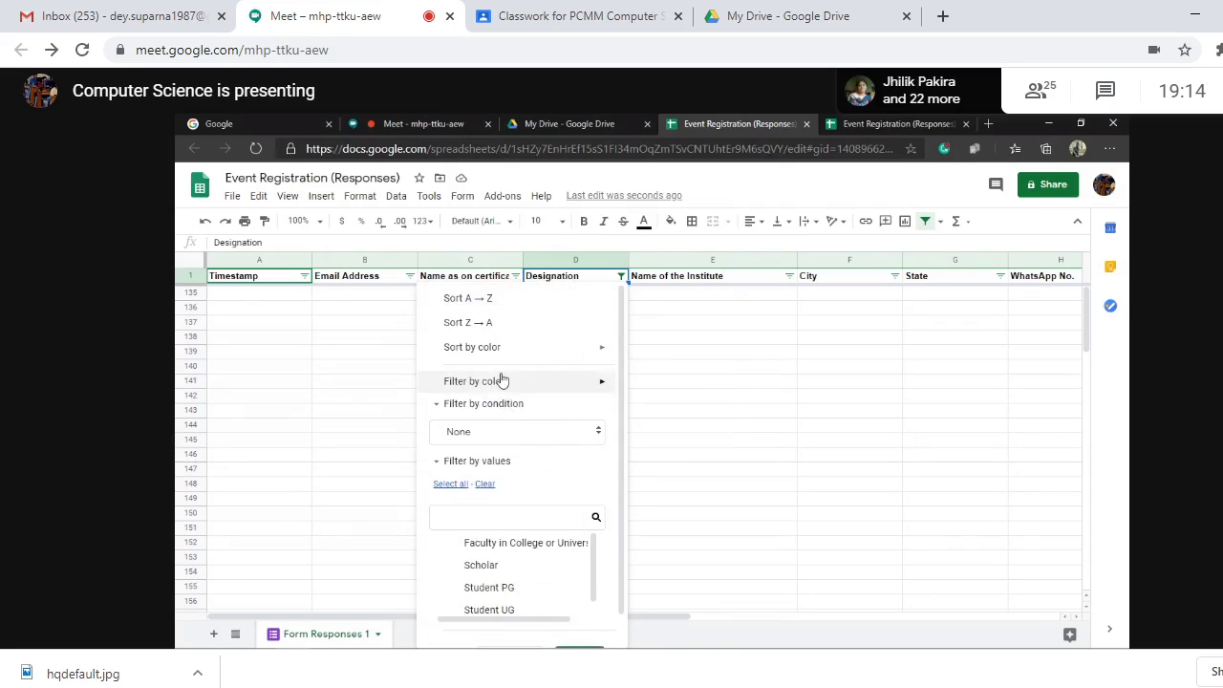
{"action": "mouse_move", "coordinate": [544, 357]}
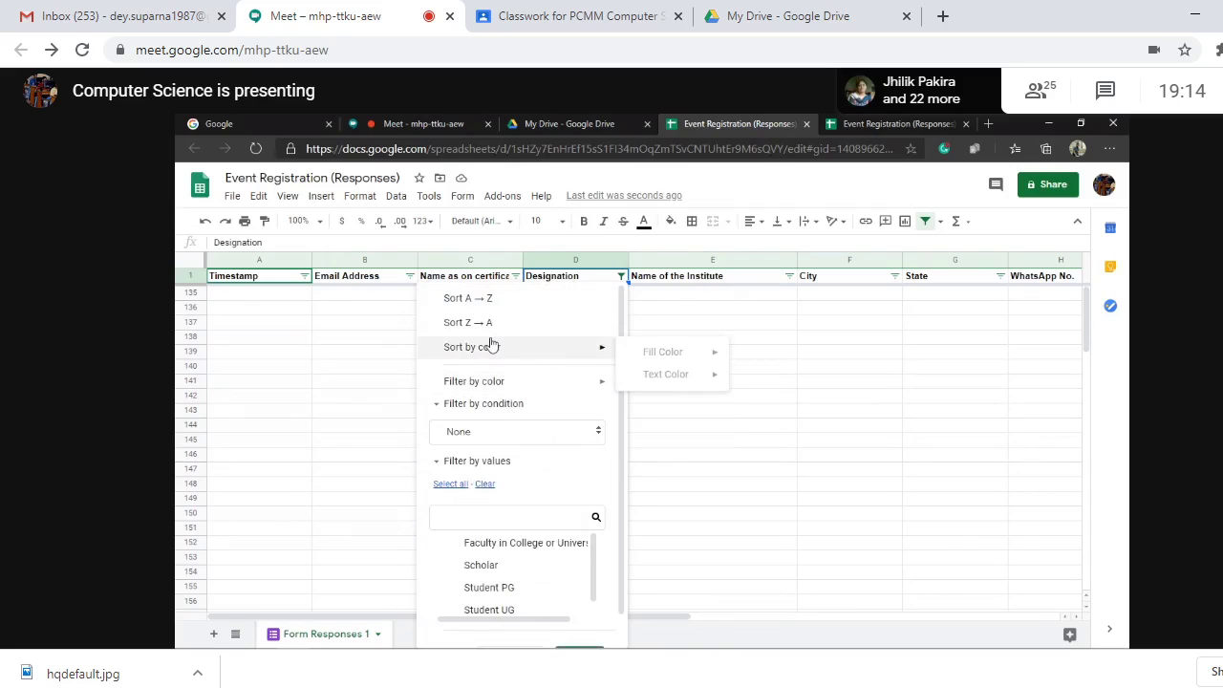
{"action": "left_click", "coordinate": [483, 302]}
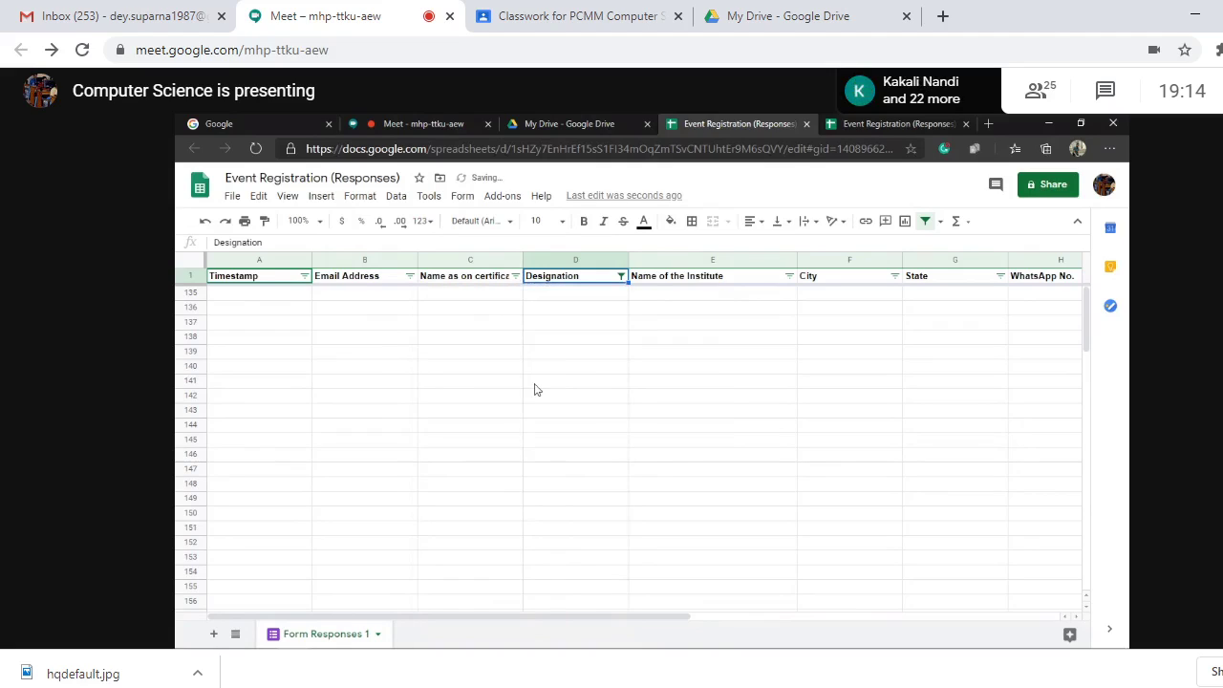
Select Faculty in College or University, Scholar, Student PG and Student UG in the Designation filter's values and apply the filter
{"action": "left_click", "coordinate": [619, 280]}
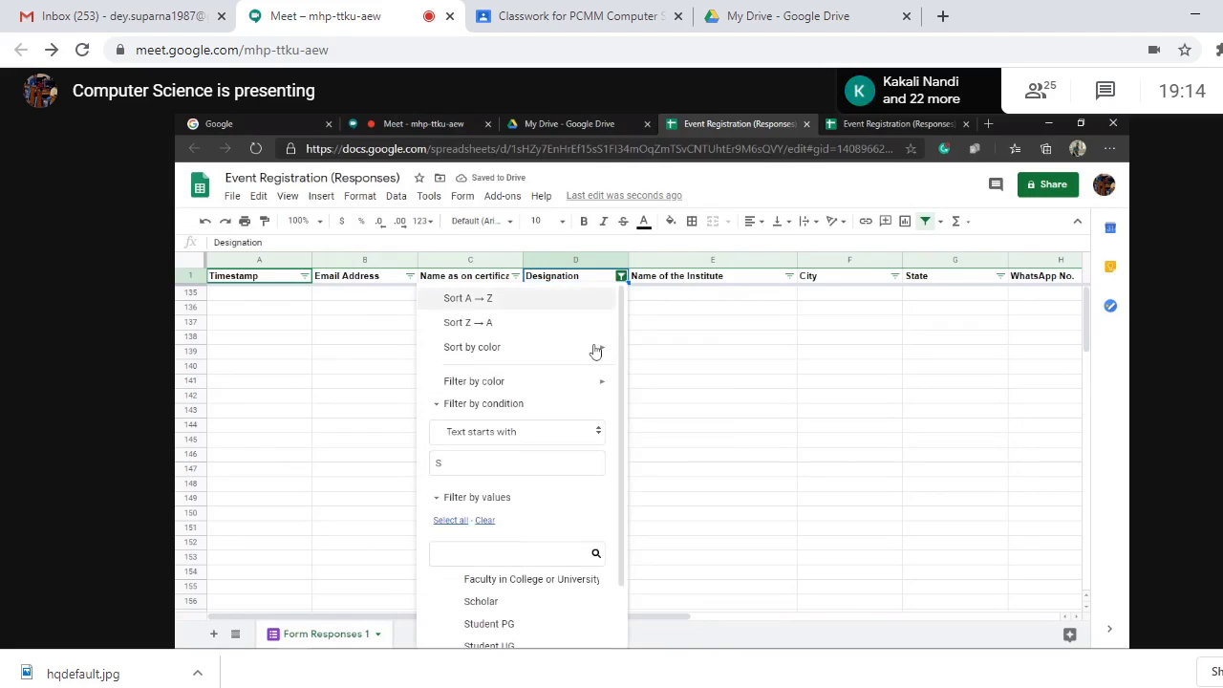
{"action": "left_click", "coordinate": [484, 524]}
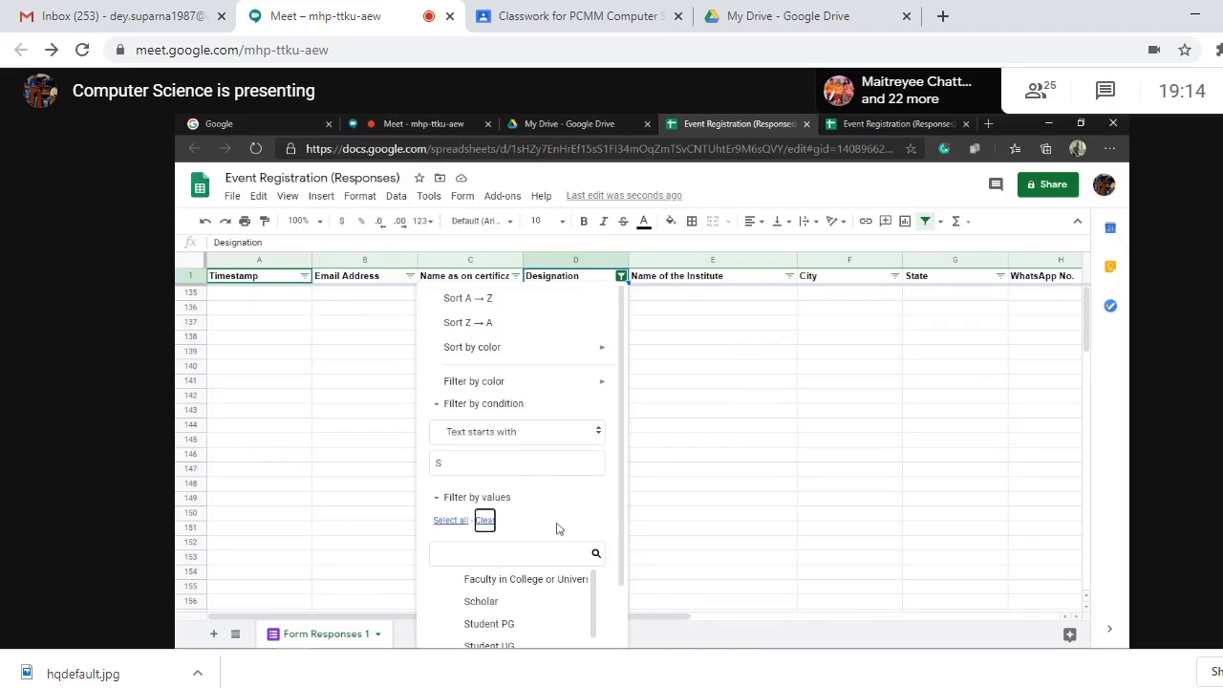
{"action": "scroll", "coordinate": [626, 516], "scroll_direction": "down", "scroll_amount": 1}
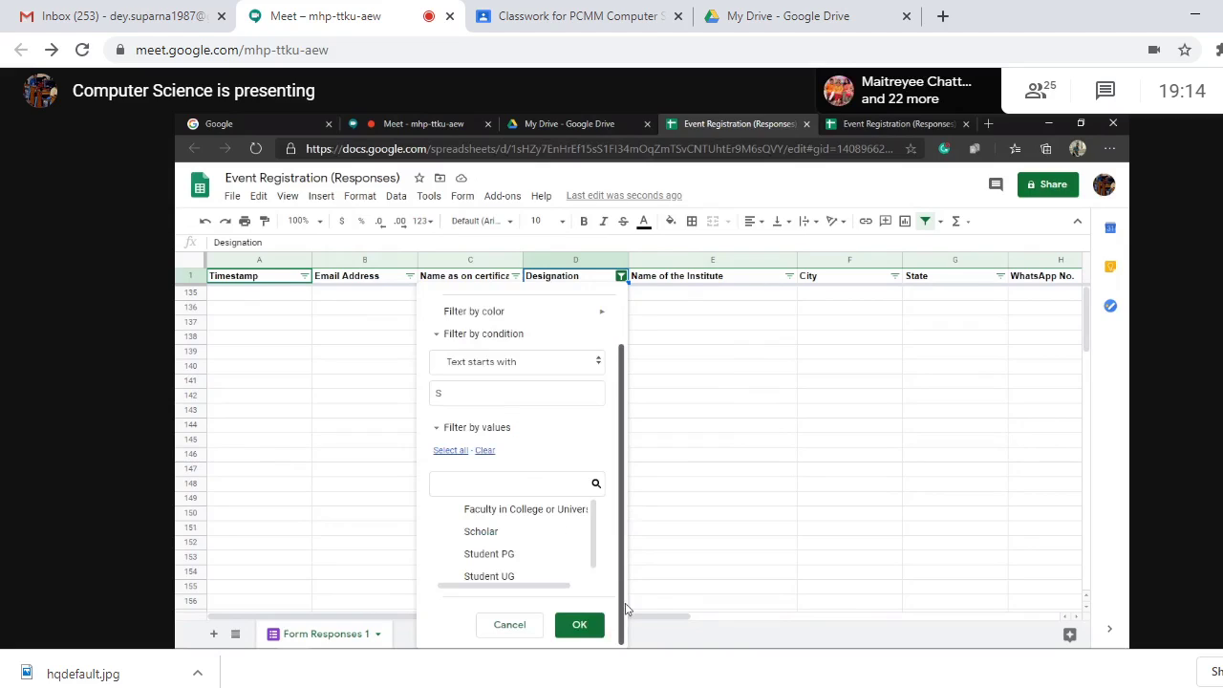
{"action": "left_click", "coordinate": [484, 553]}
{"action": "left_click", "coordinate": [477, 532]}
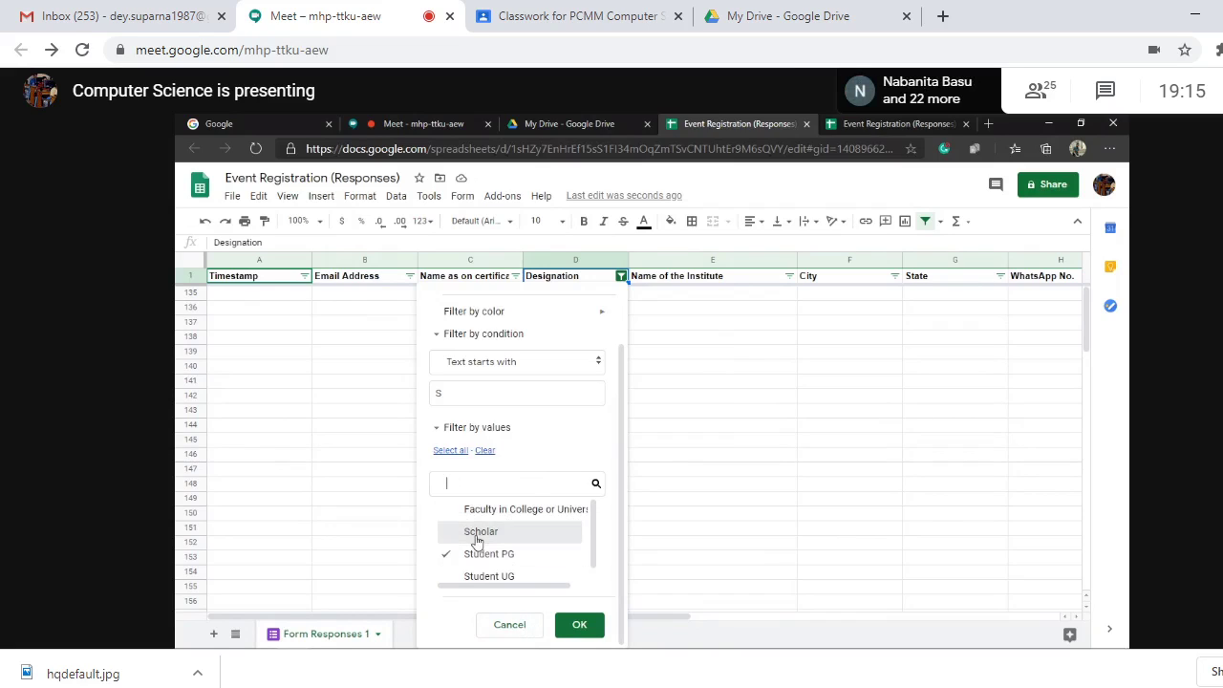
{"action": "left_click", "coordinate": [474, 511]}
{"action": "left_click", "coordinate": [487, 577]}
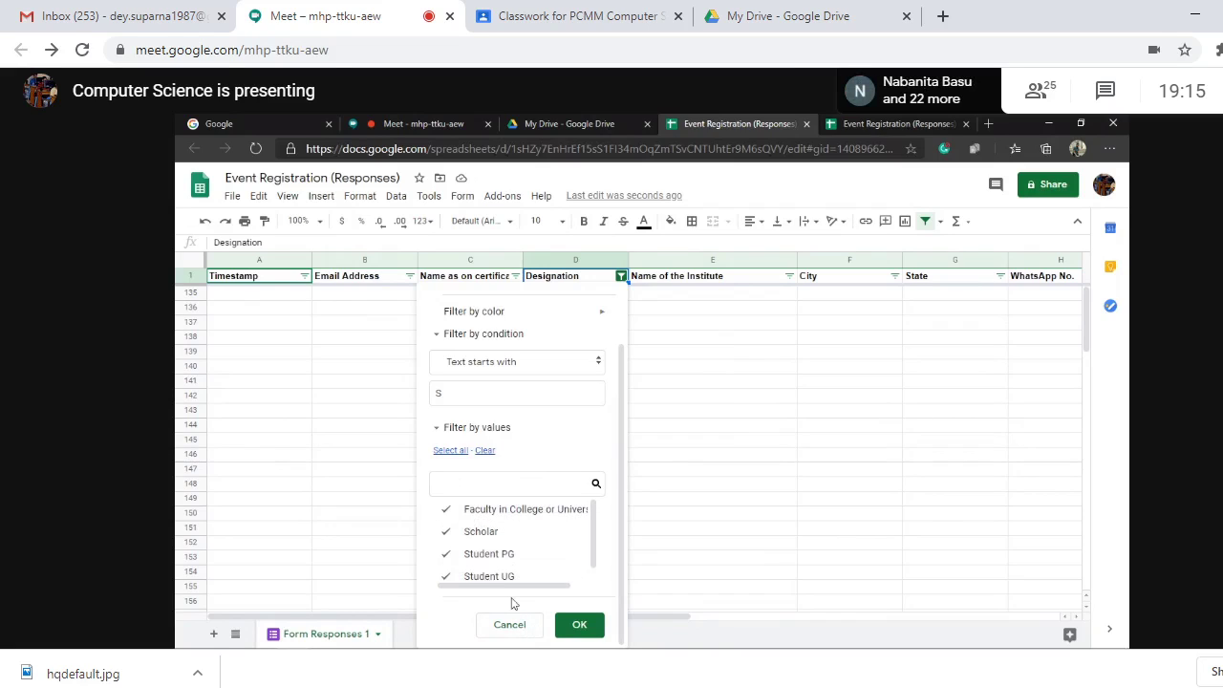
{"action": "left_click", "coordinate": [580, 625]}
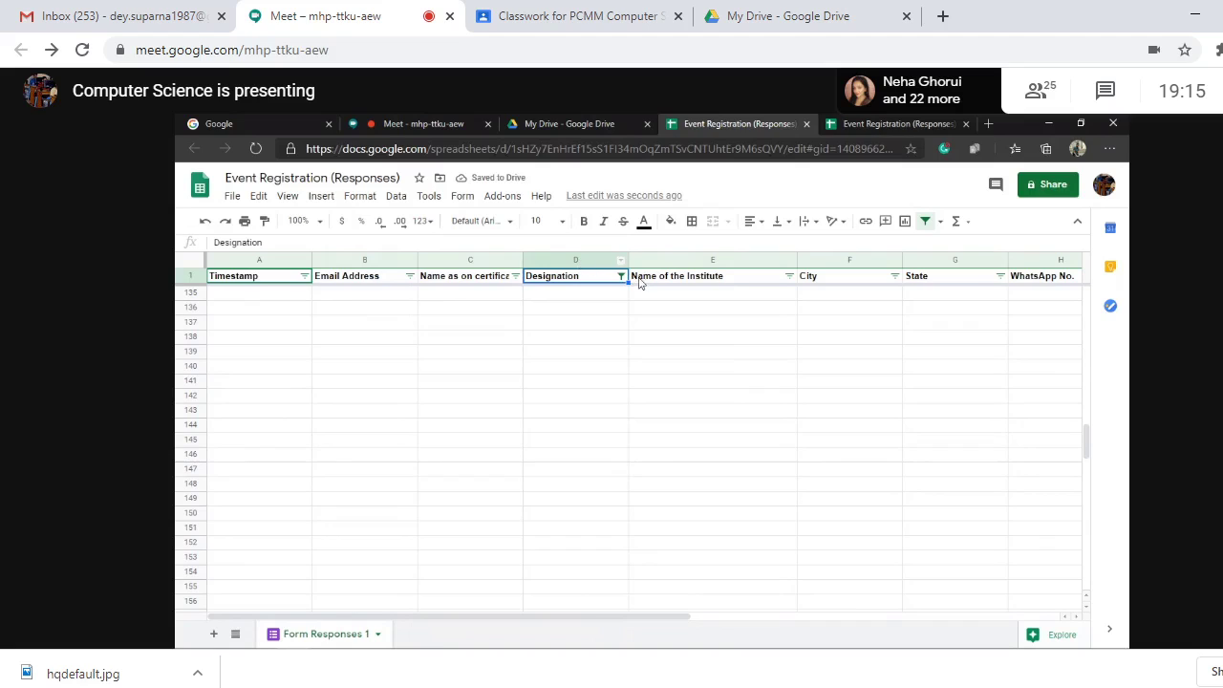
Remove the filter from the response sheet and return to the first response rows
{"action": "left_click", "coordinate": [925, 221]}
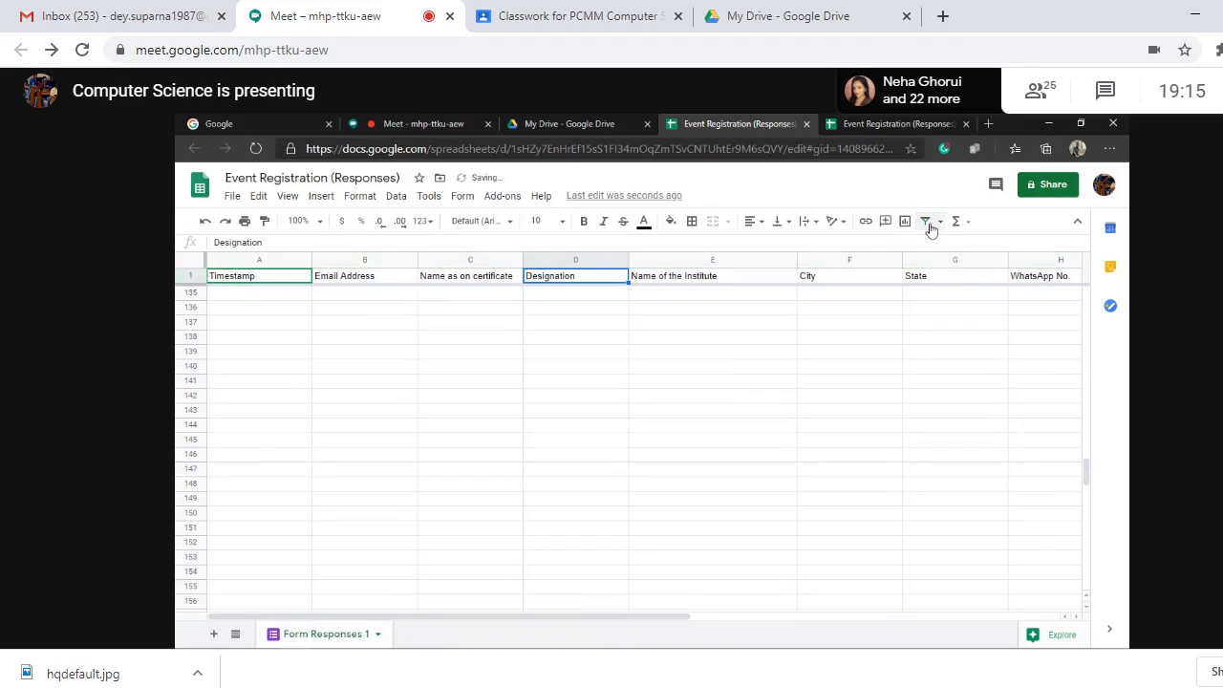
{"action": "left_click", "coordinate": [770, 357]}
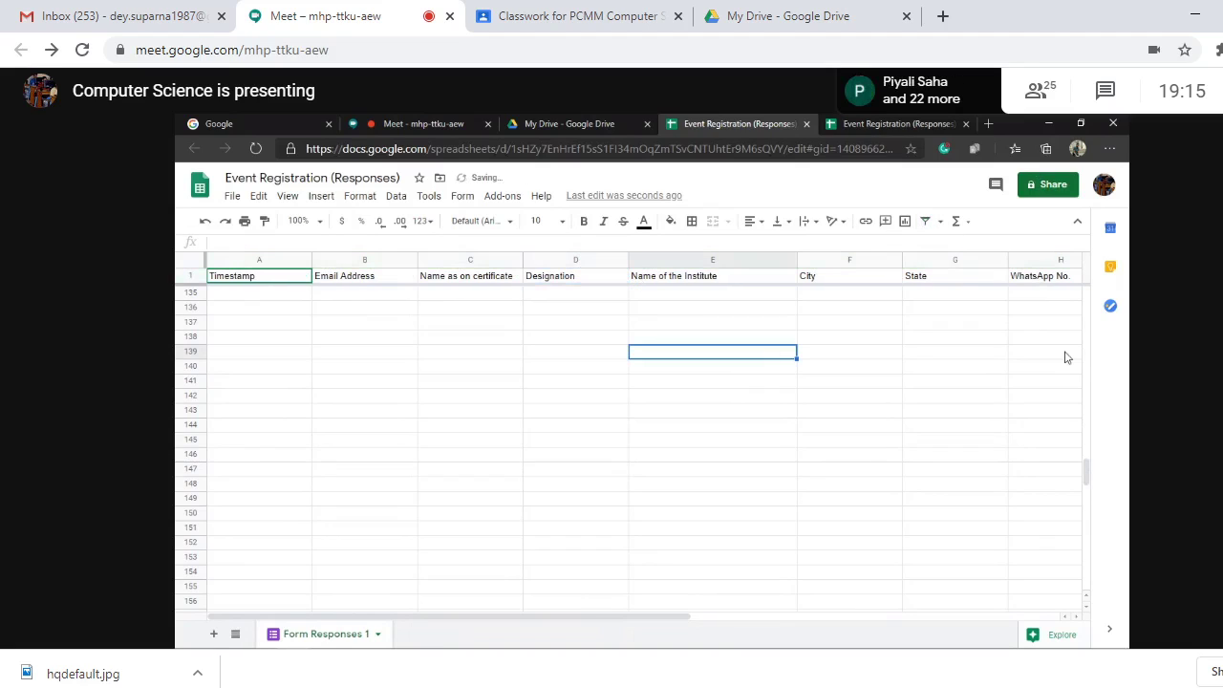
{"action": "key", "text": "Right"}
{"action": "key", "text": "Right"}
{"action": "key", "text": "Right"}
{"action": "scroll", "coordinate": [1092, 374], "scroll_direction": "up", "scroll_amount": 1}
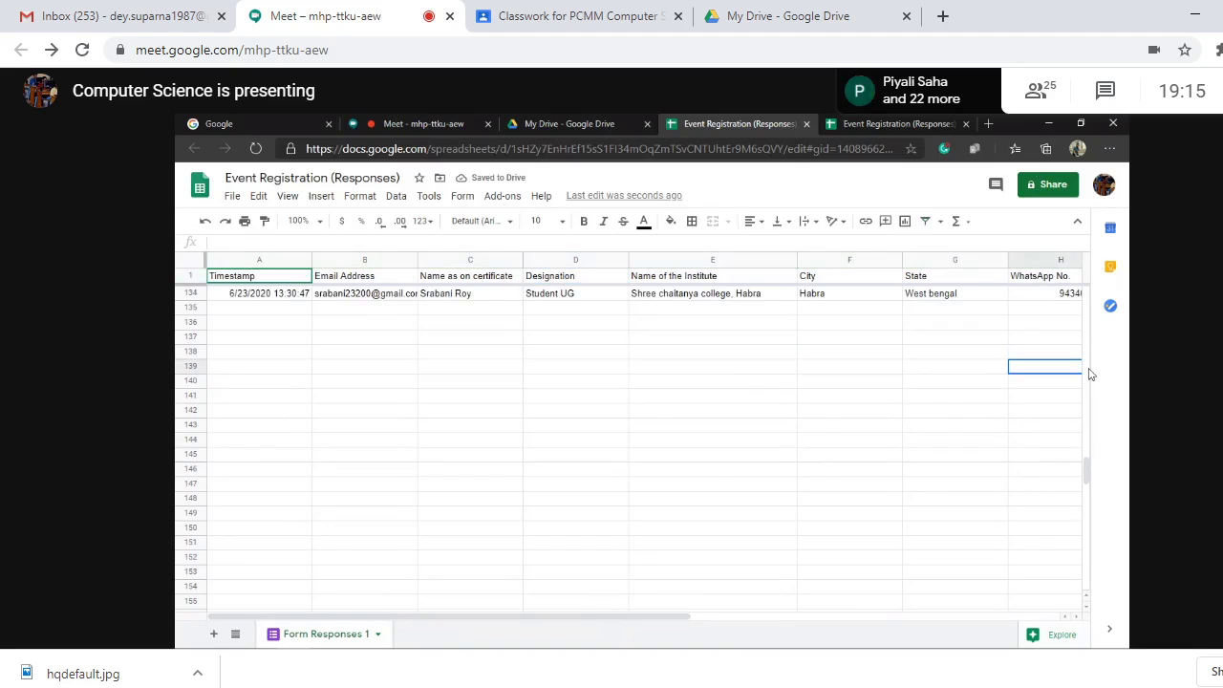
{"action": "scroll", "coordinate": [1091, 373], "scroll_direction": "up", "scroll_amount": 15}
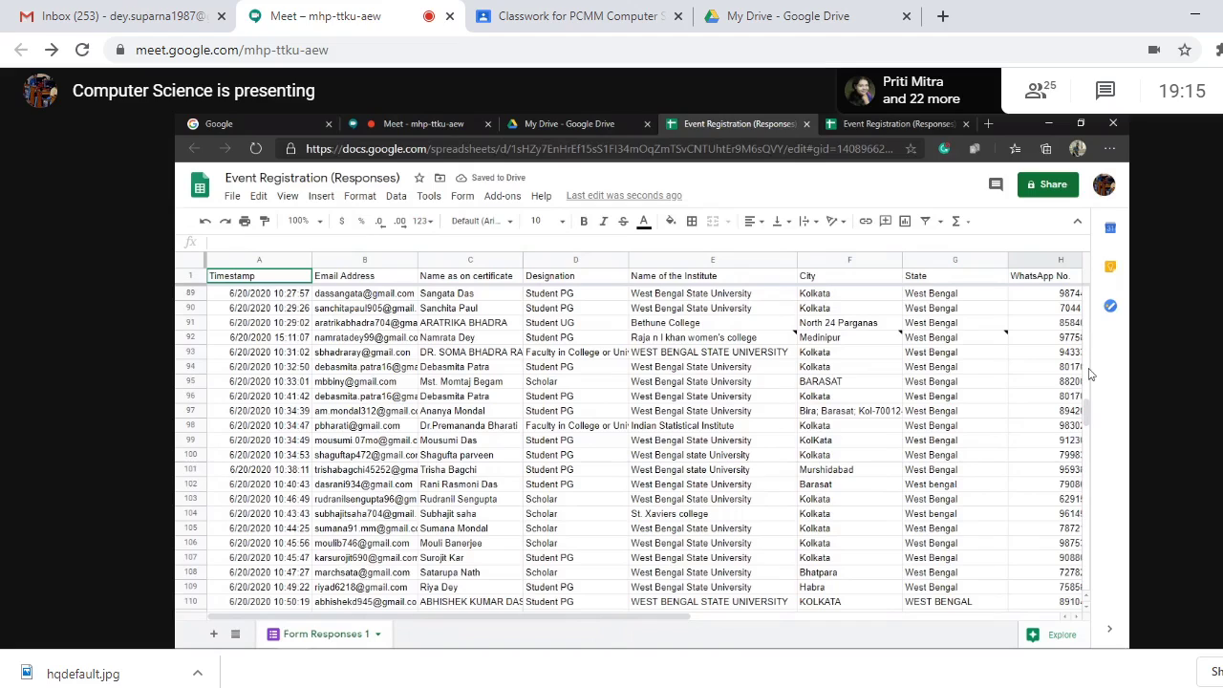
{"action": "scroll", "coordinate": [1092, 374], "scroll_direction": "up", "scroll_amount": 20}
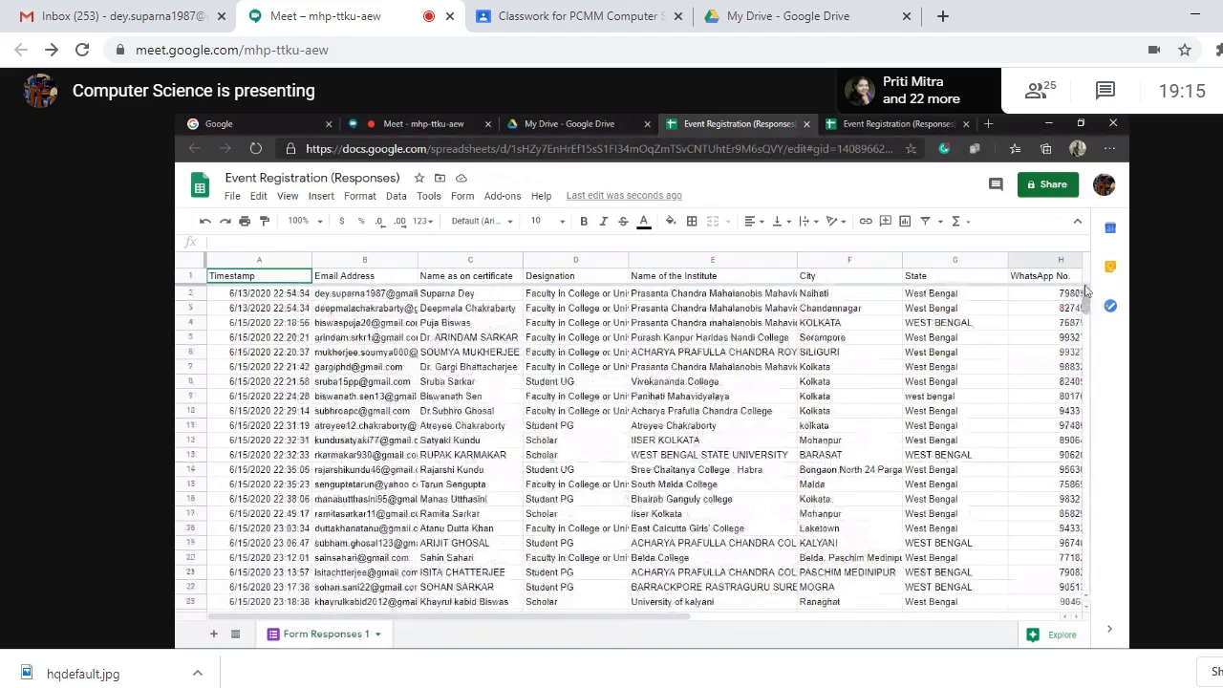
Create a fresh filter on the response table with the Designation header cell selected
{"action": "left_click", "coordinate": [925, 220]}
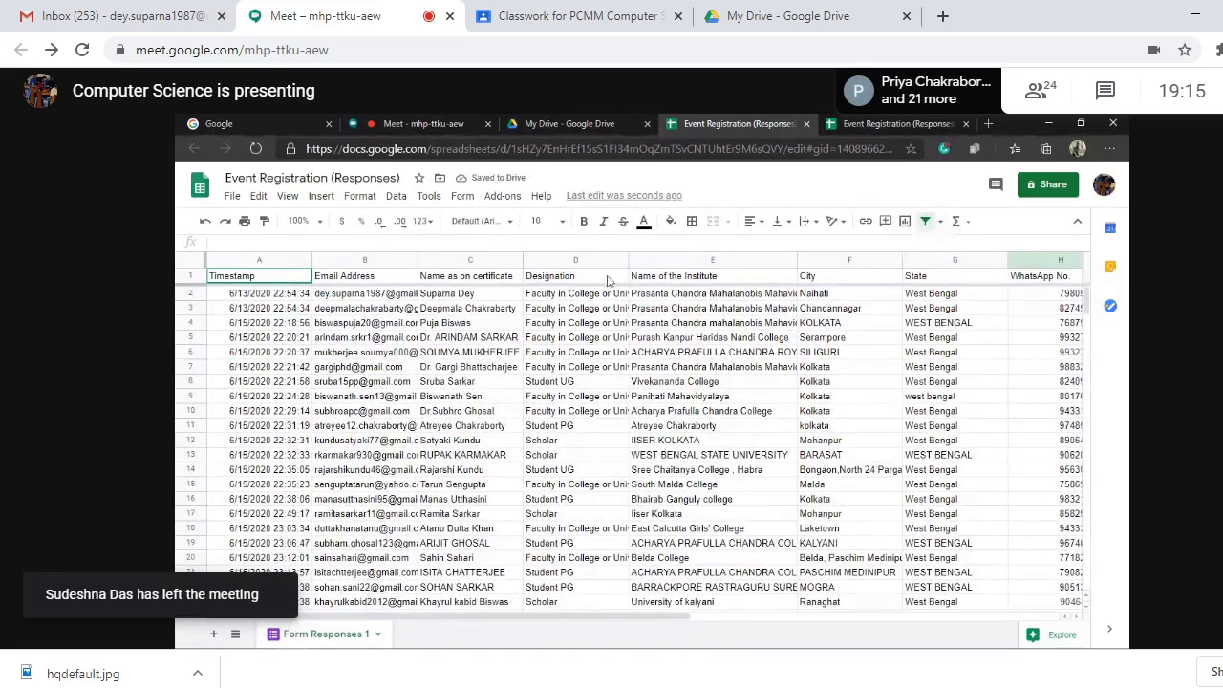
{"action": "left_click", "coordinate": [925, 223]}
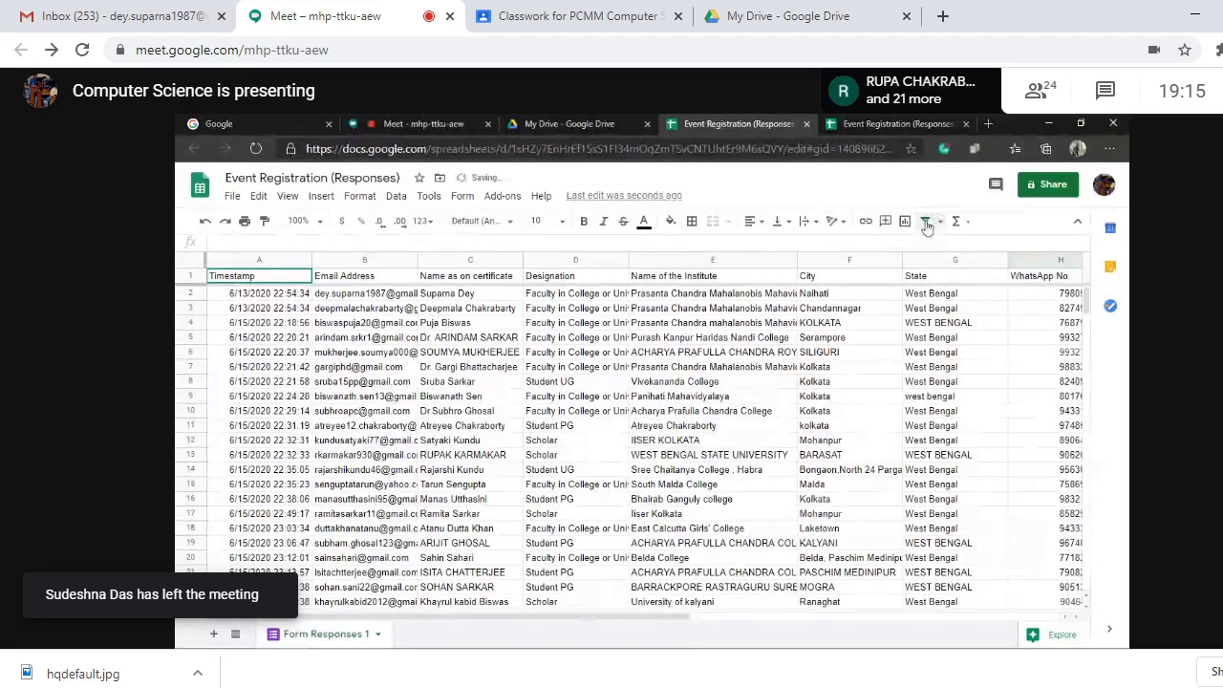
{"action": "left_click", "coordinate": [945, 279]}
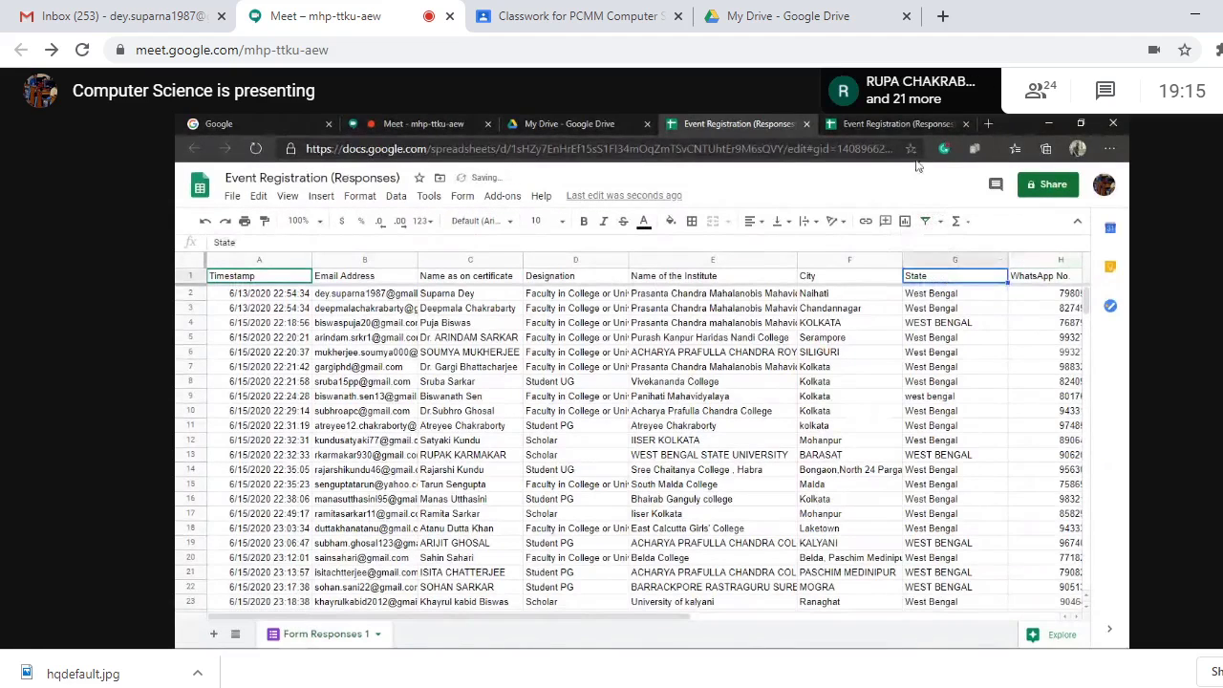
{"action": "left_click", "coordinate": [571, 276]}
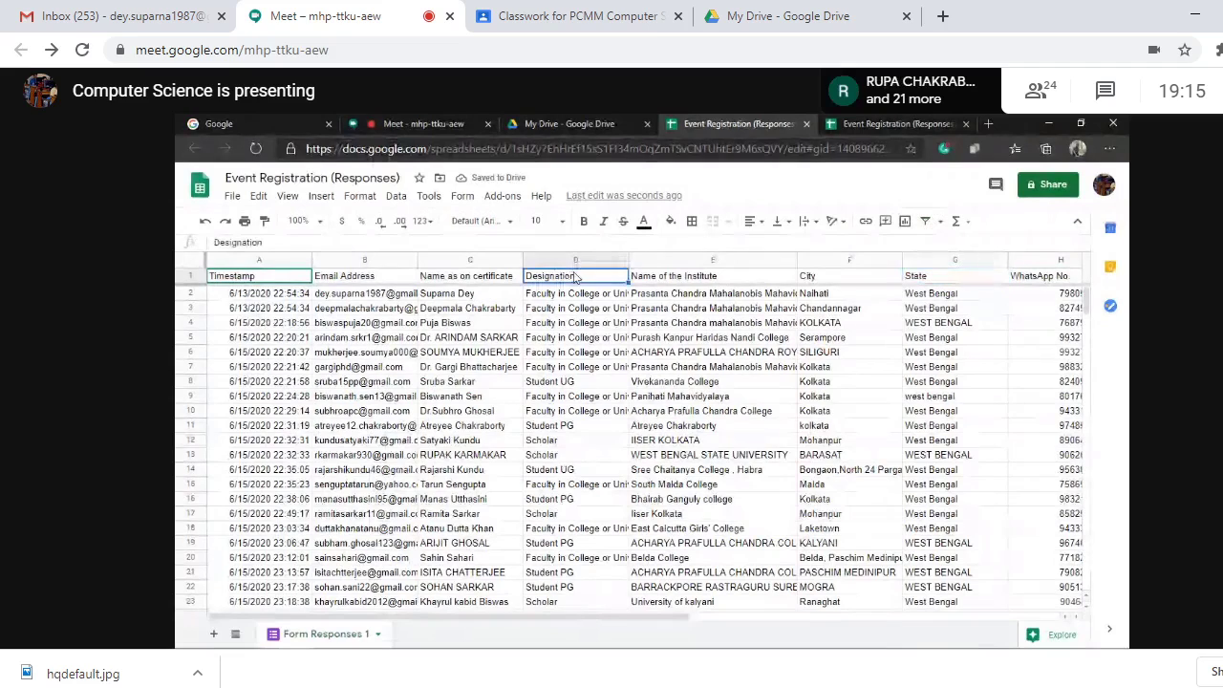
{"action": "left_click", "coordinate": [933, 223]}
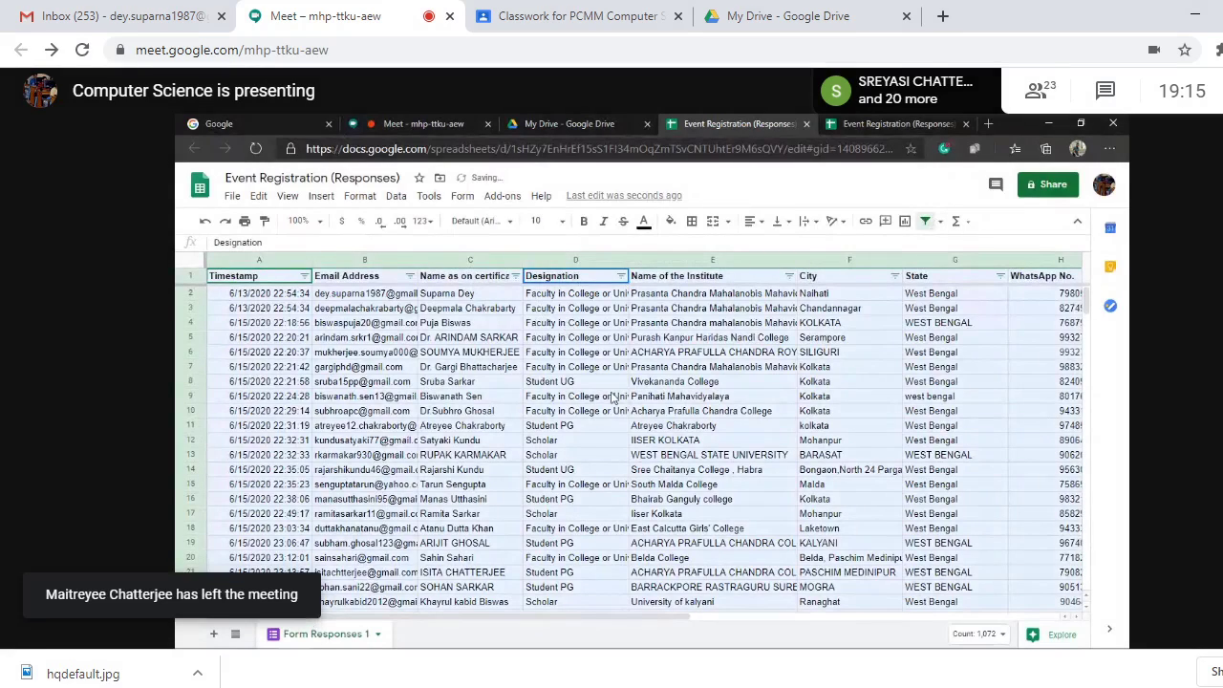
{"action": "left_click", "coordinate": [613, 400]}
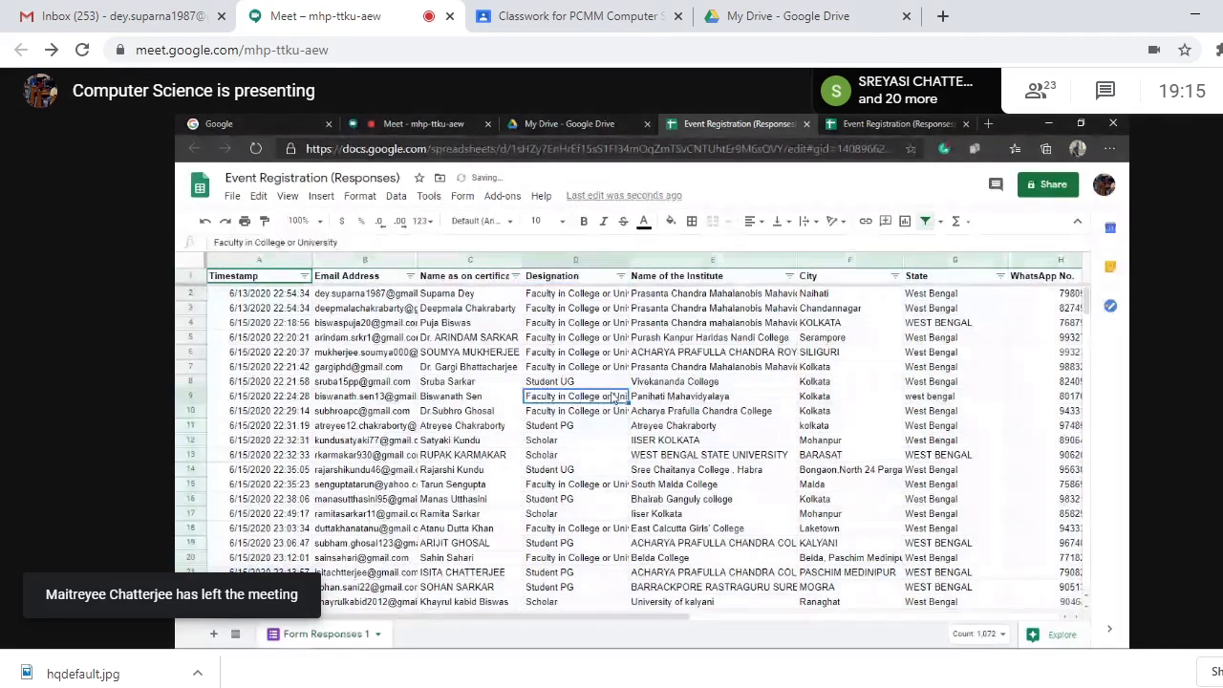
Filter the Designation column by values, deselecting Scholar, Student PG and Student UG so only Faculty in College or University is shown
{"action": "left_click", "coordinate": [621, 276]}
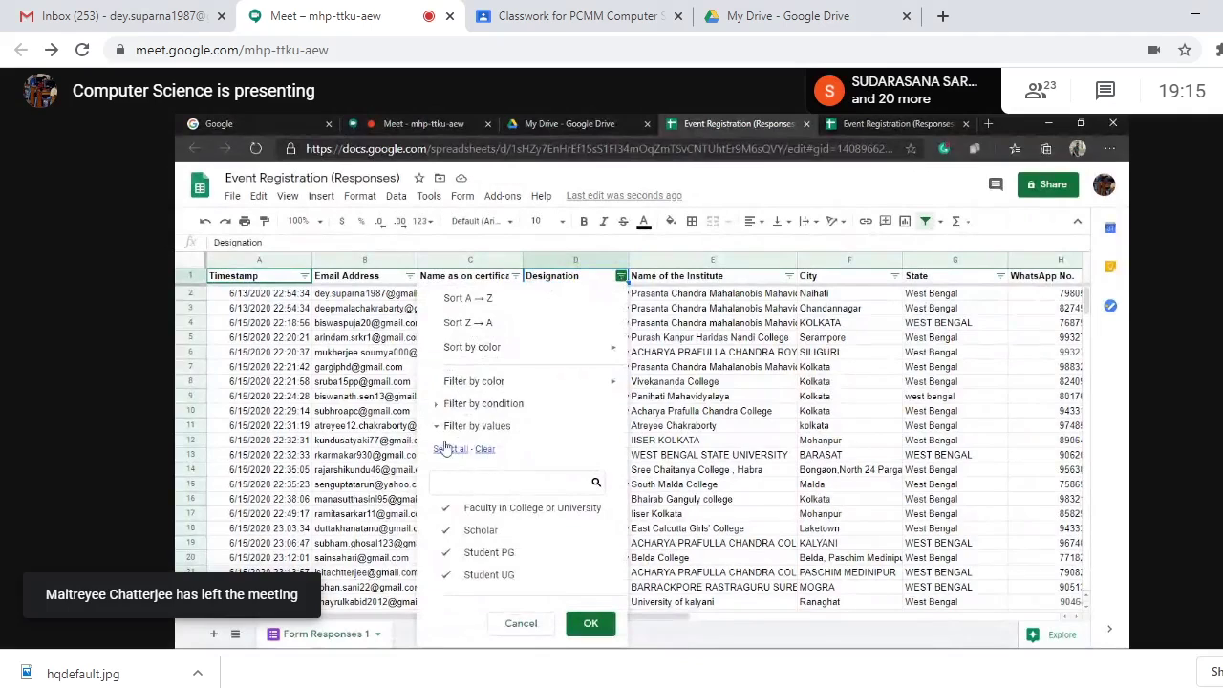
{"action": "left_click", "coordinate": [447, 426]}
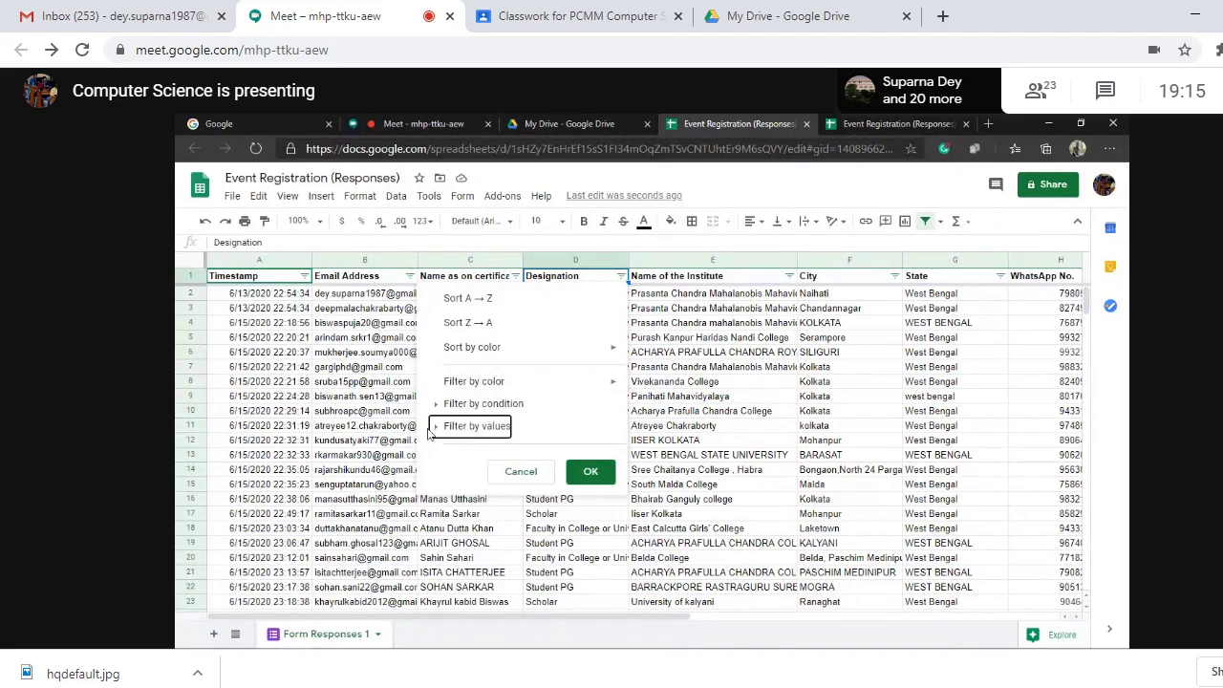
{"action": "left_click", "coordinate": [442, 429]}
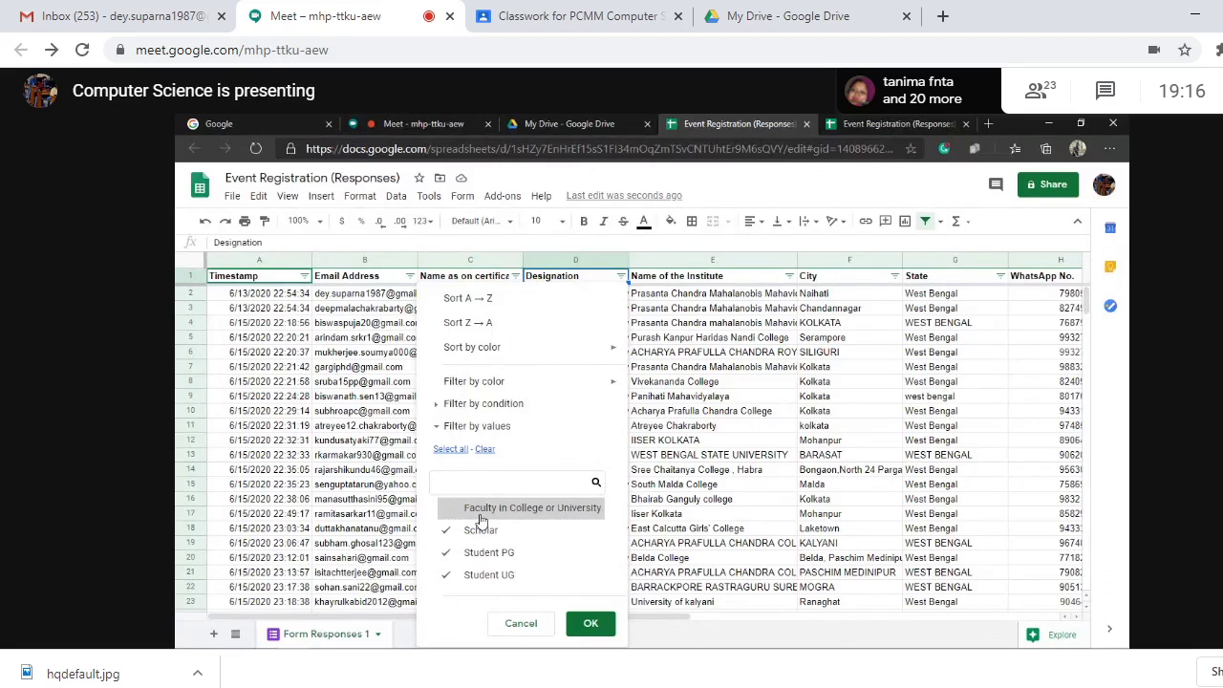
{"action": "left_click", "coordinate": [480, 532]}
{"action": "left_click", "coordinate": [484, 553]}
{"action": "left_click", "coordinate": [487, 575]}
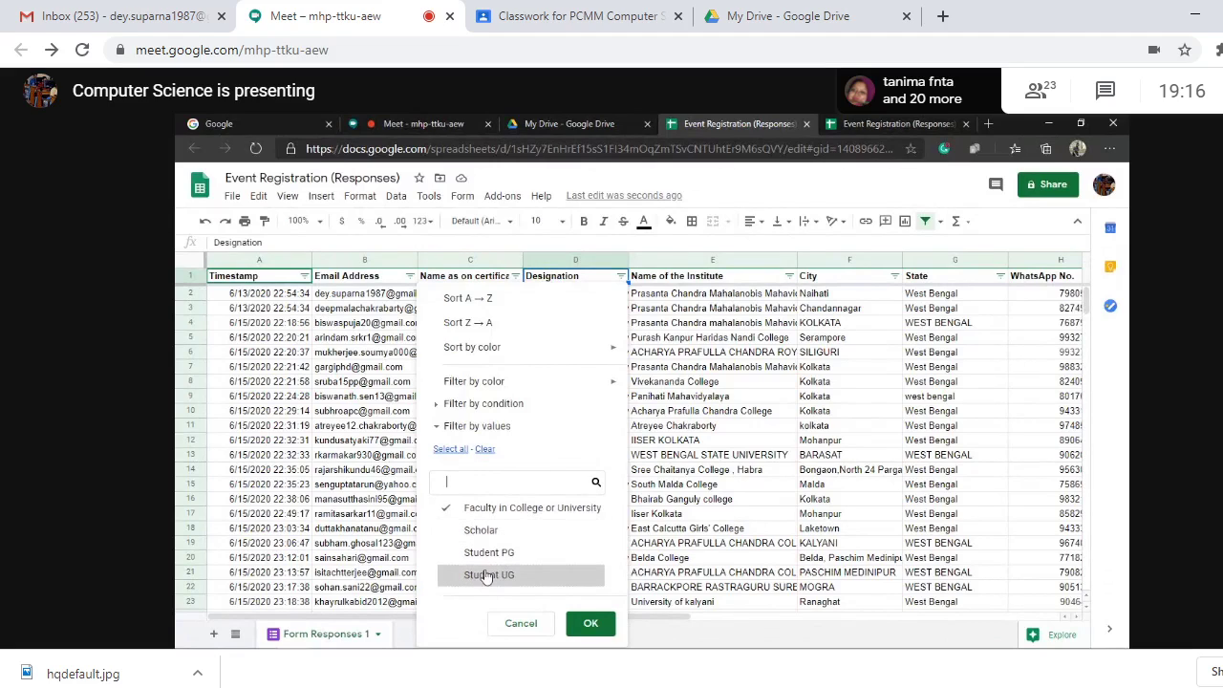
{"action": "left_click", "coordinate": [585, 627]}
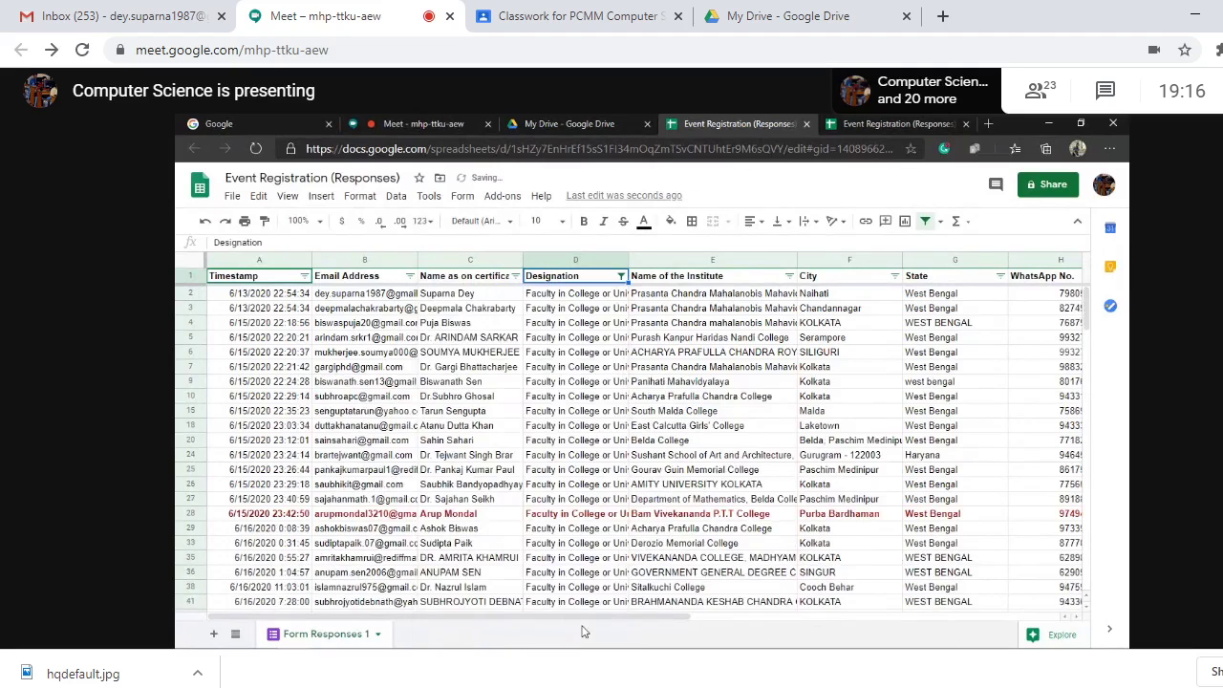
Deselect Bankura, Barasat, Barrackpore, "Barrackpore, Kolkata-120" and Belda in the City column's filter values
{"action": "left_click", "coordinate": [894, 276]}
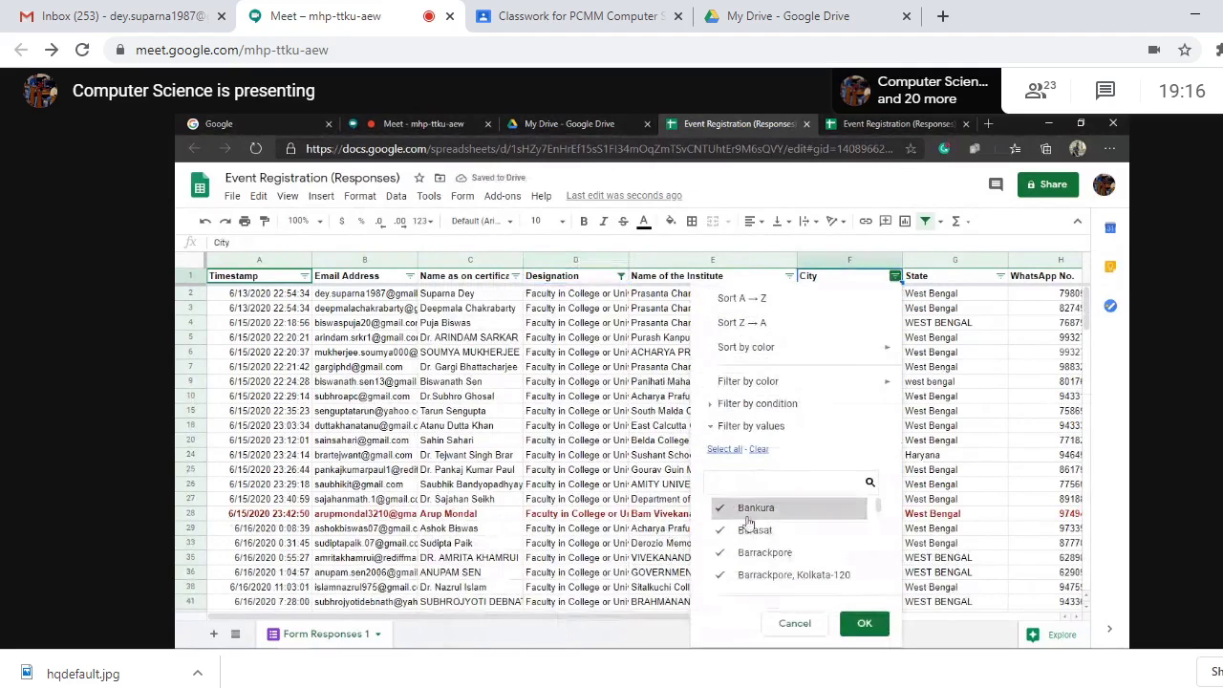
{"action": "left_click", "coordinate": [732, 516]}
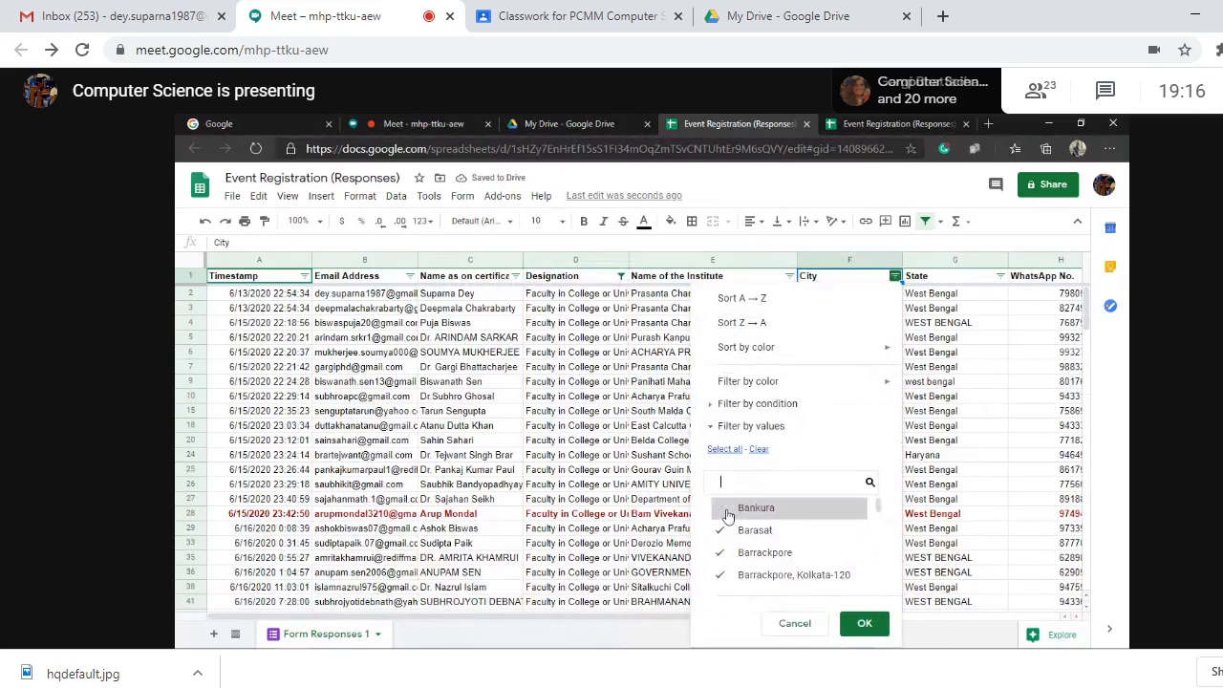
{"action": "left_click", "coordinate": [738, 578]}
{"action": "left_click", "coordinate": [743, 553]}
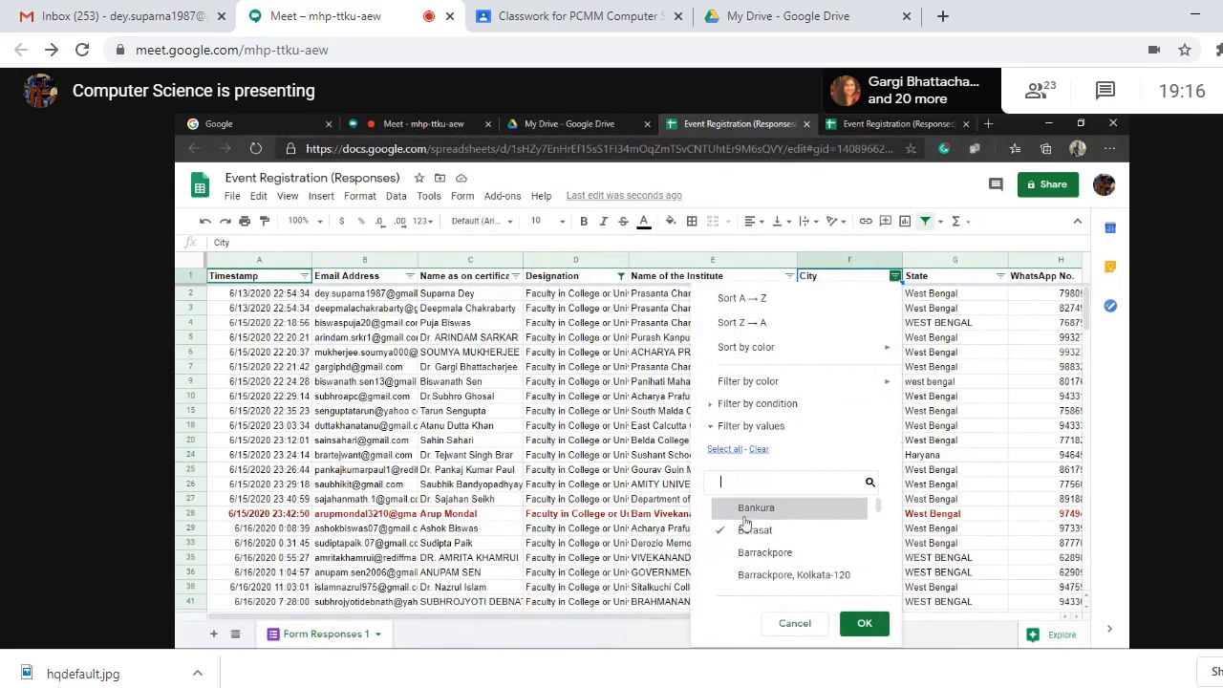
{"action": "left_click", "coordinate": [746, 531]}
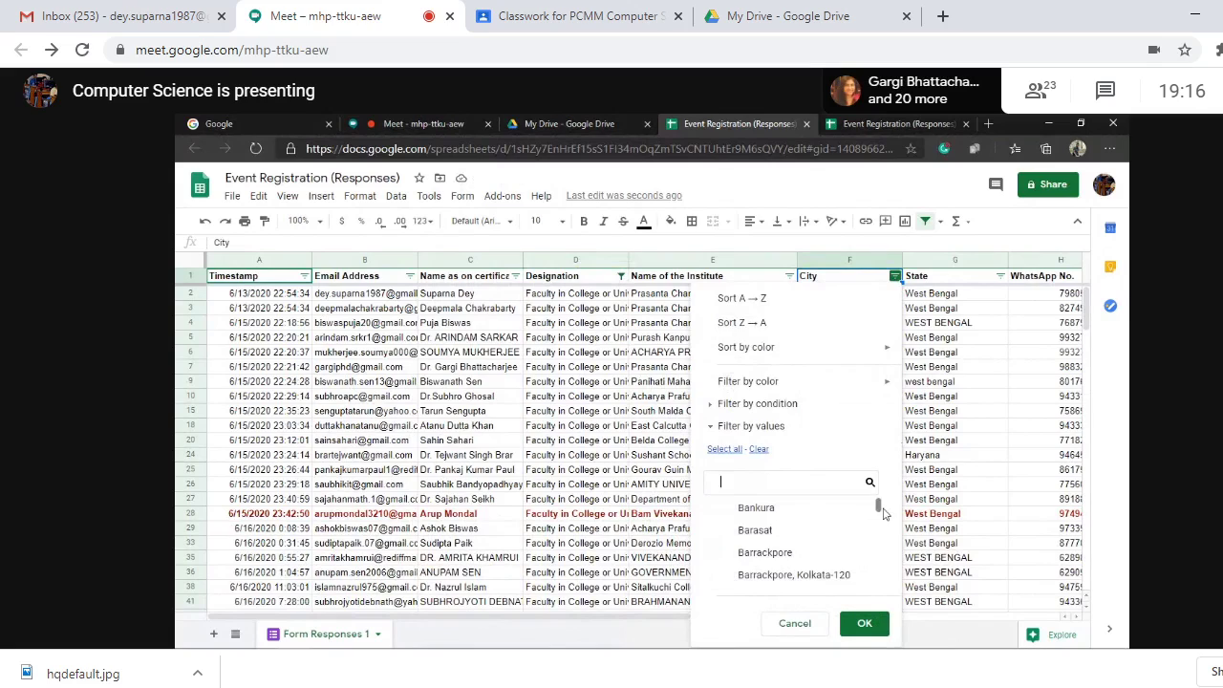
{"action": "left_click_drag", "start_coordinate": [879, 513], "coordinate": [881, 522]}
{"action": "left_click", "coordinate": [739, 551]}
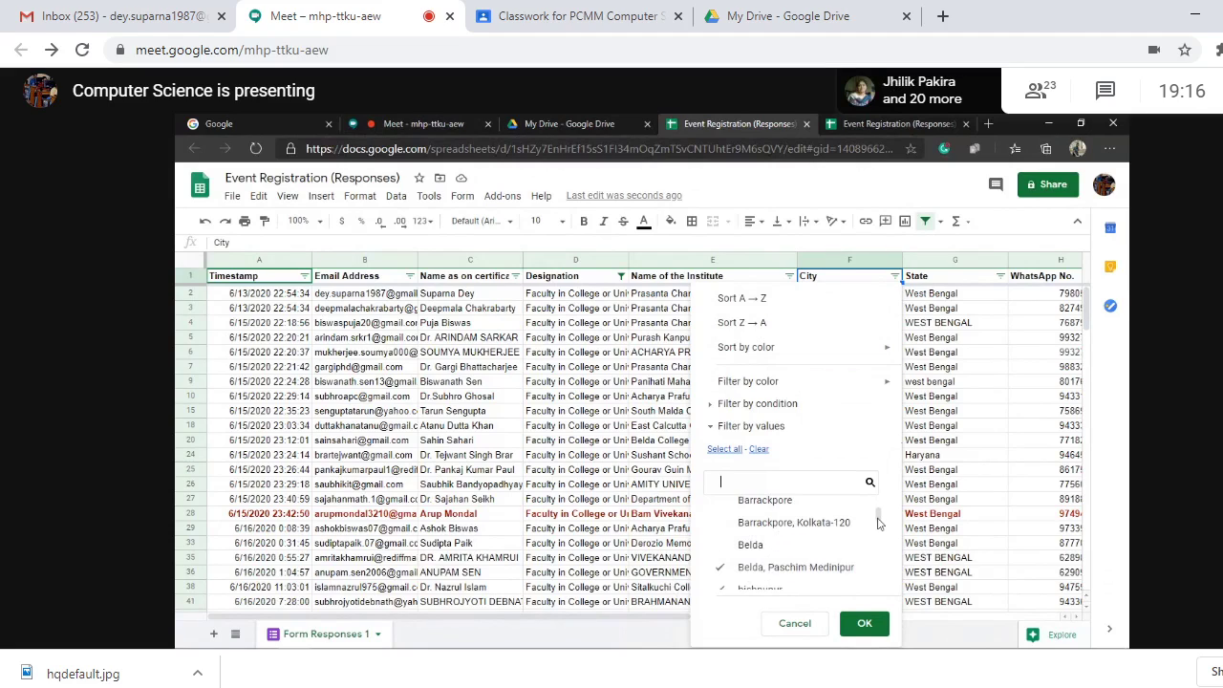
Deselect North 24 Parganas, Paschim Medinipur, Purba Bardhaman and Serampore in the City column's filter values
{"action": "left_click_drag", "start_coordinate": [880, 517], "coordinate": [886, 579]}
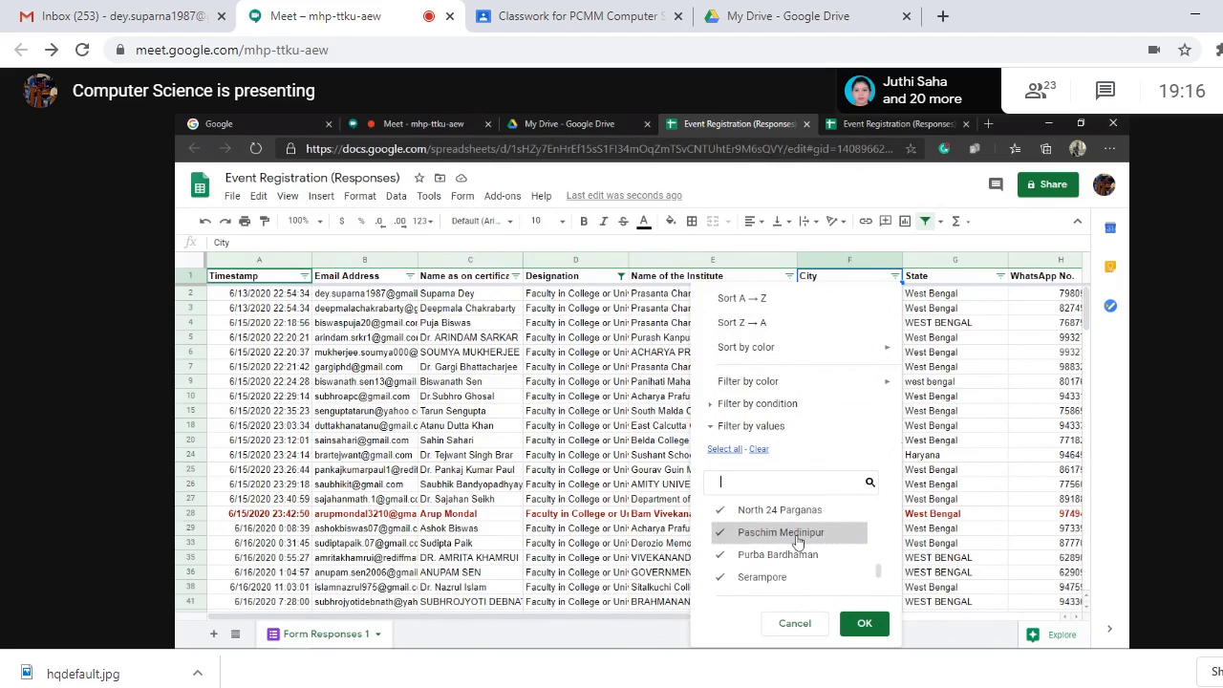
{"action": "left_click", "coordinate": [783, 510]}
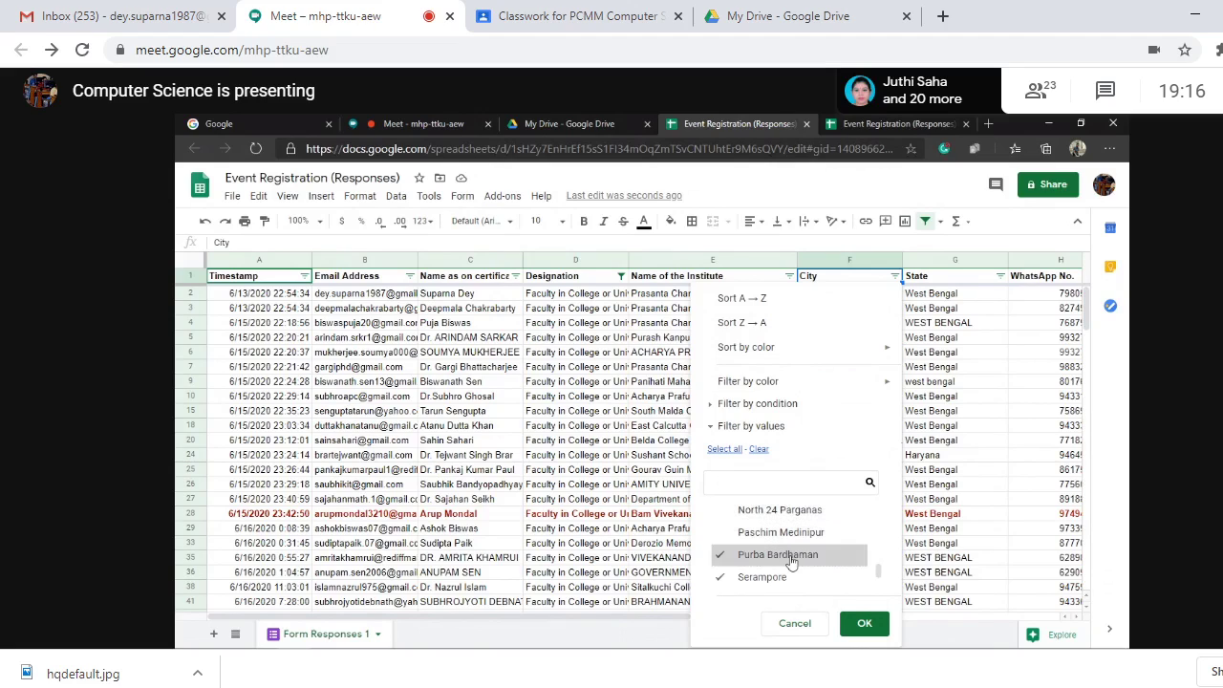
{"action": "left_click", "coordinate": [791, 562]}
{"action": "left_click", "coordinate": [798, 580]}
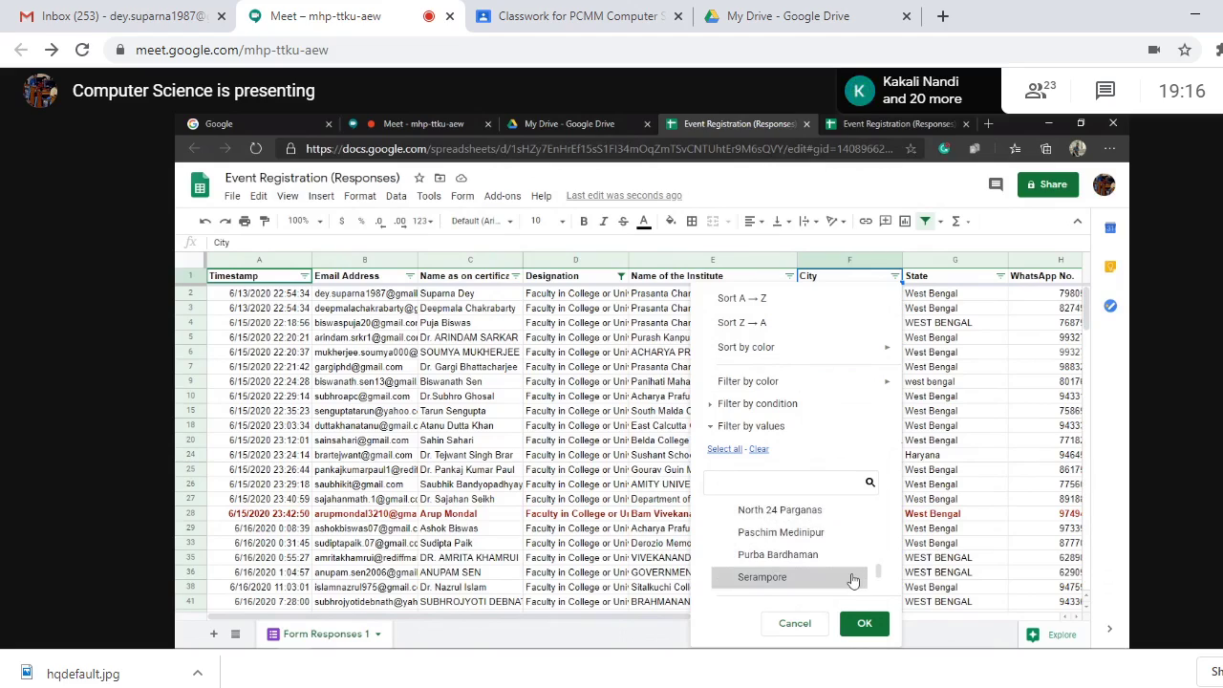
Deselect Naihati, Malda, Laketown, Jangipur and Jalpaiguri in the City filter's values and apply the filter
{"action": "left_click_drag", "start_coordinate": [878, 574], "coordinate": [878, 557]}
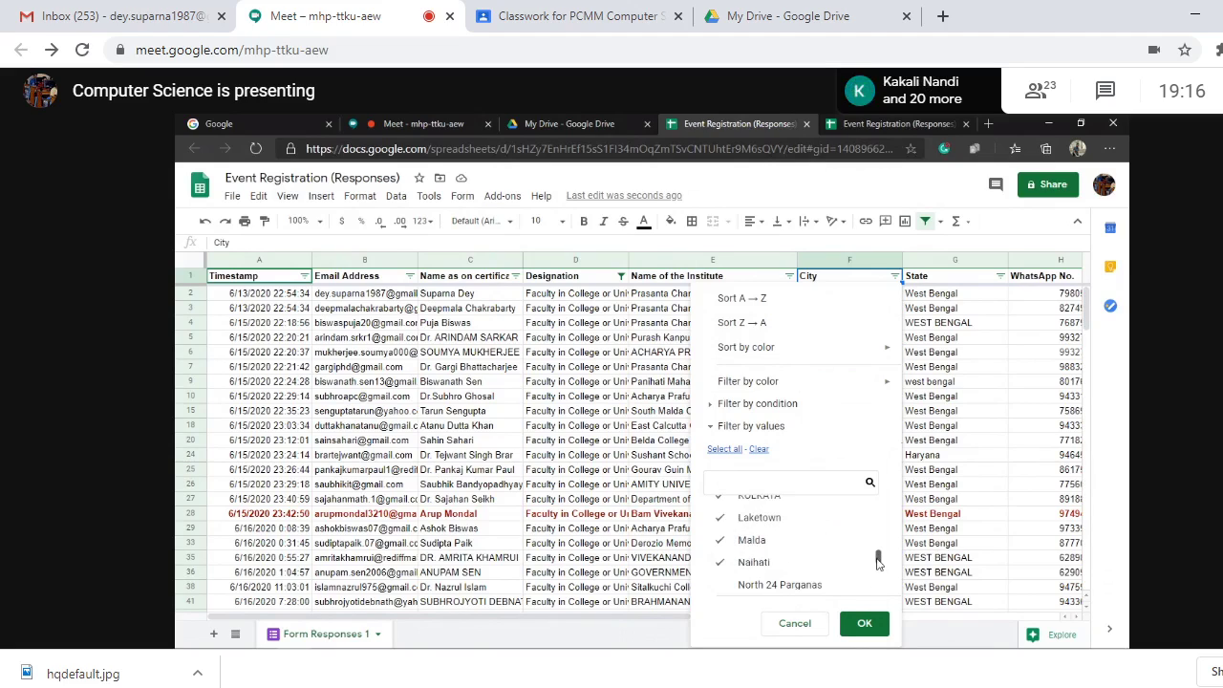
{"action": "left_click", "coordinate": [752, 541]}
{"action": "left_click", "coordinate": [759, 518]}
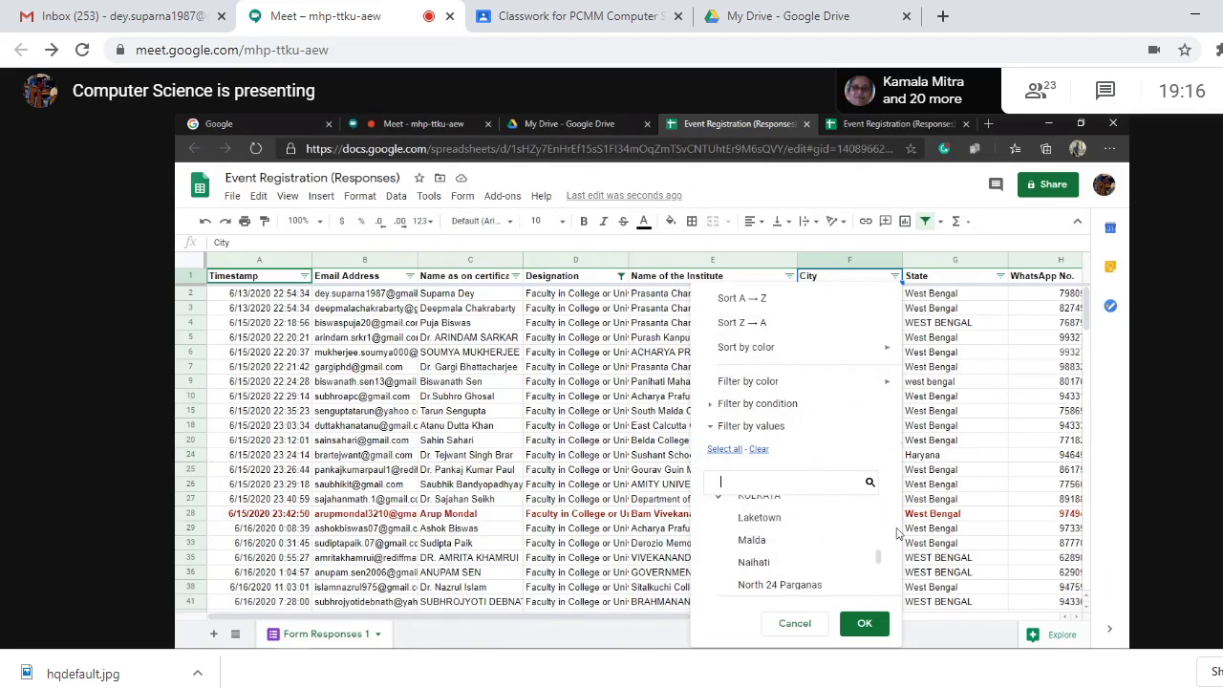
{"action": "left_click_drag", "start_coordinate": [879, 562], "coordinate": [879, 546]}
{"action": "left_click", "coordinate": [785, 536]}
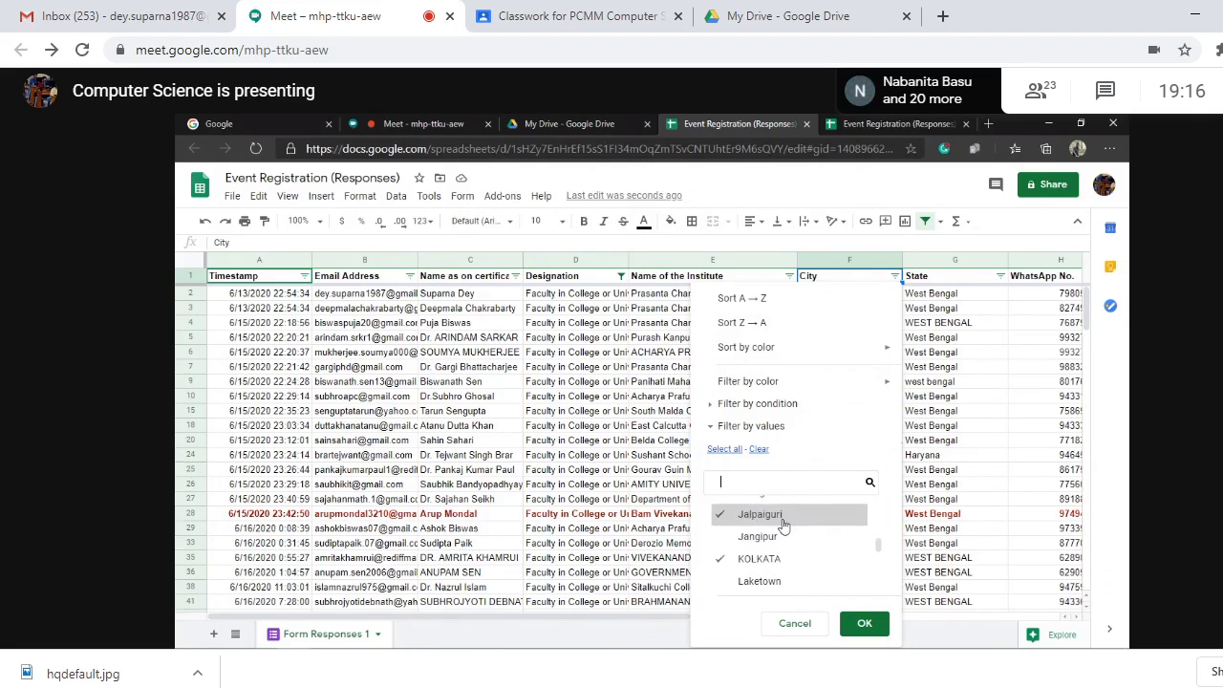
{"action": "left_click", "coordinate": [780, 516]}
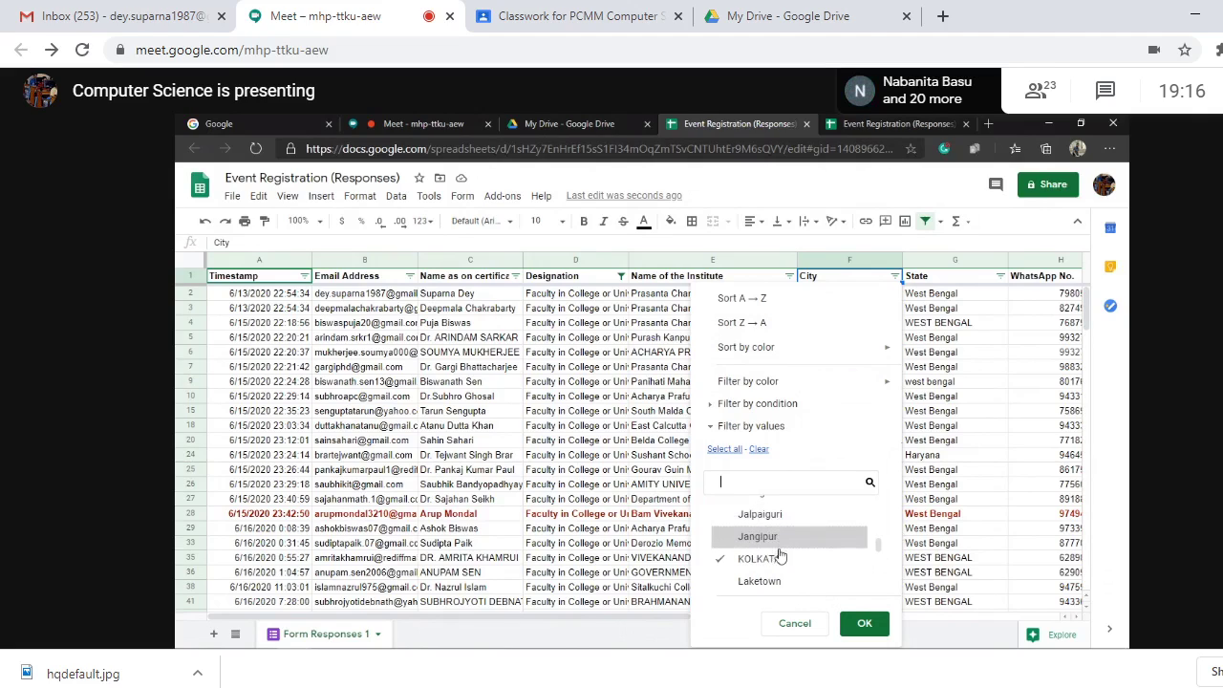
{"action": "left_click", "coordinate": [864, 624]}
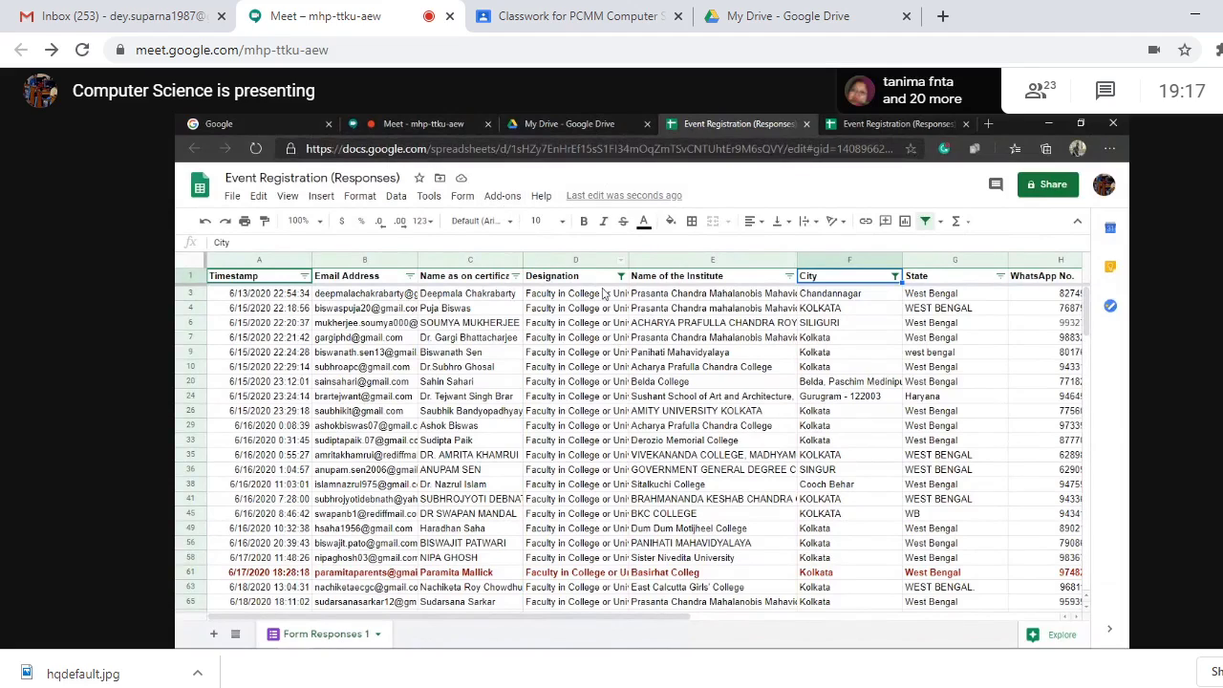
Try to filter the Name of the Institute column by condition, choosing Greater than
{"action": "left_click", "coordinate": [760, 277]}
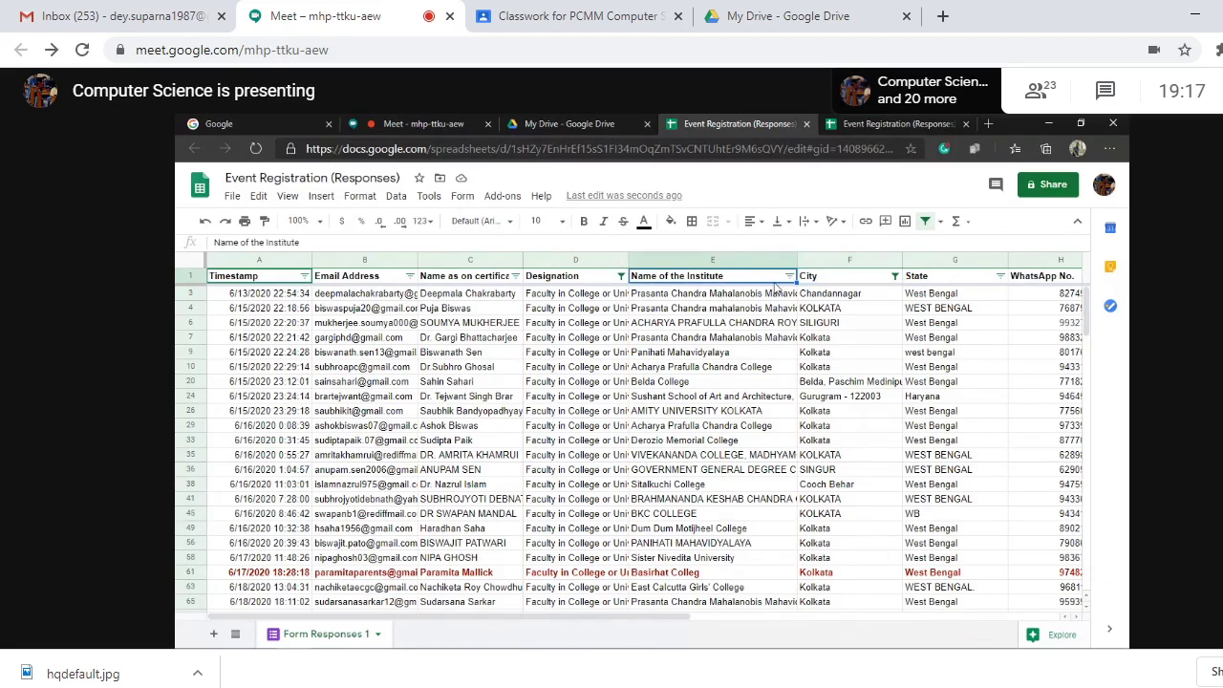
{"action": "left_click", "coordinate": [788, 276]}
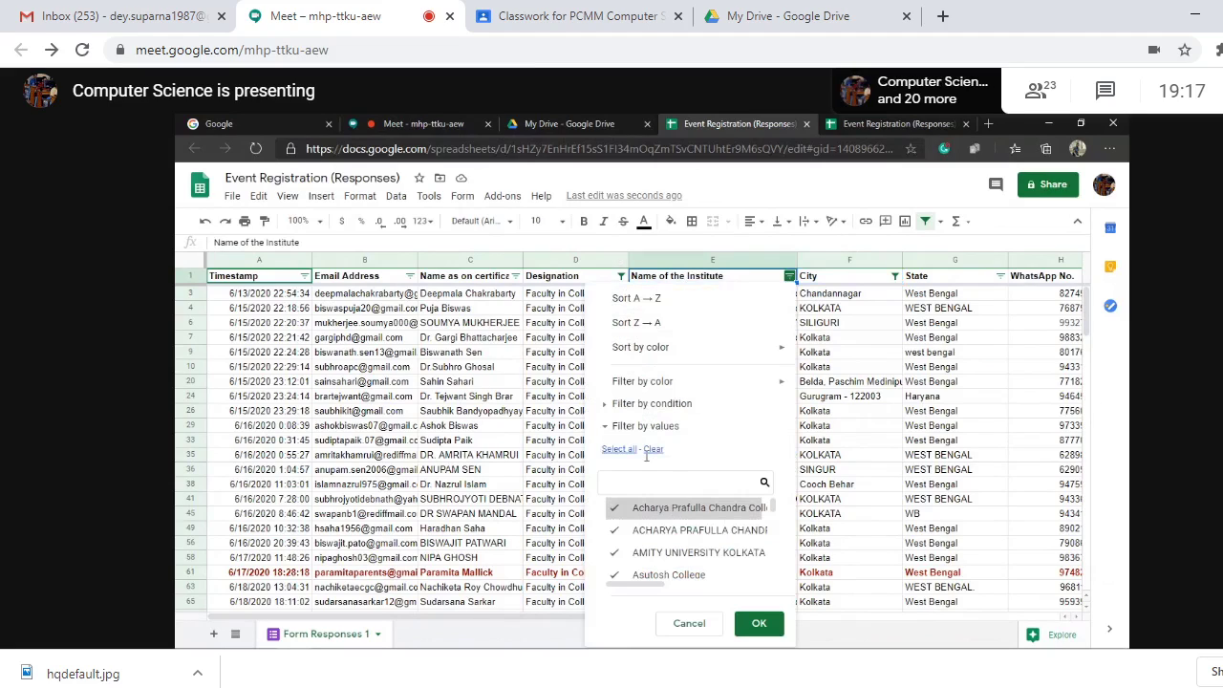
{"action": "left_click", "coordinate": [606, 407]}
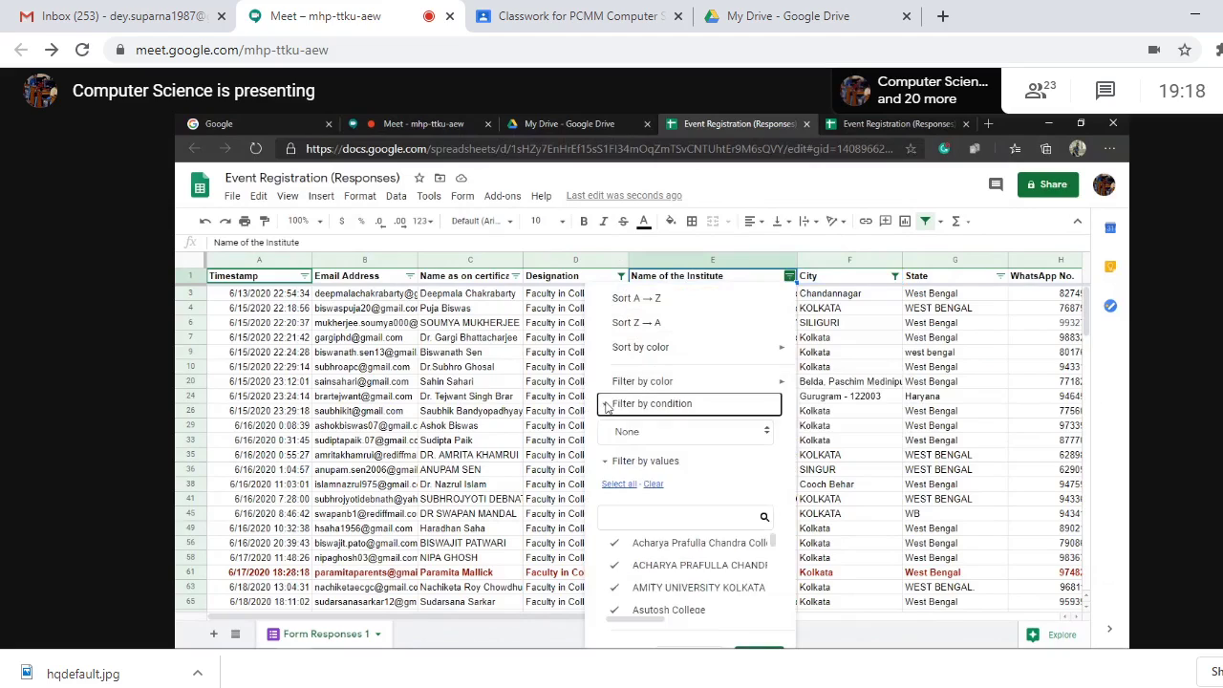
{"action": "left_click", "coordinate": [764, 434]}
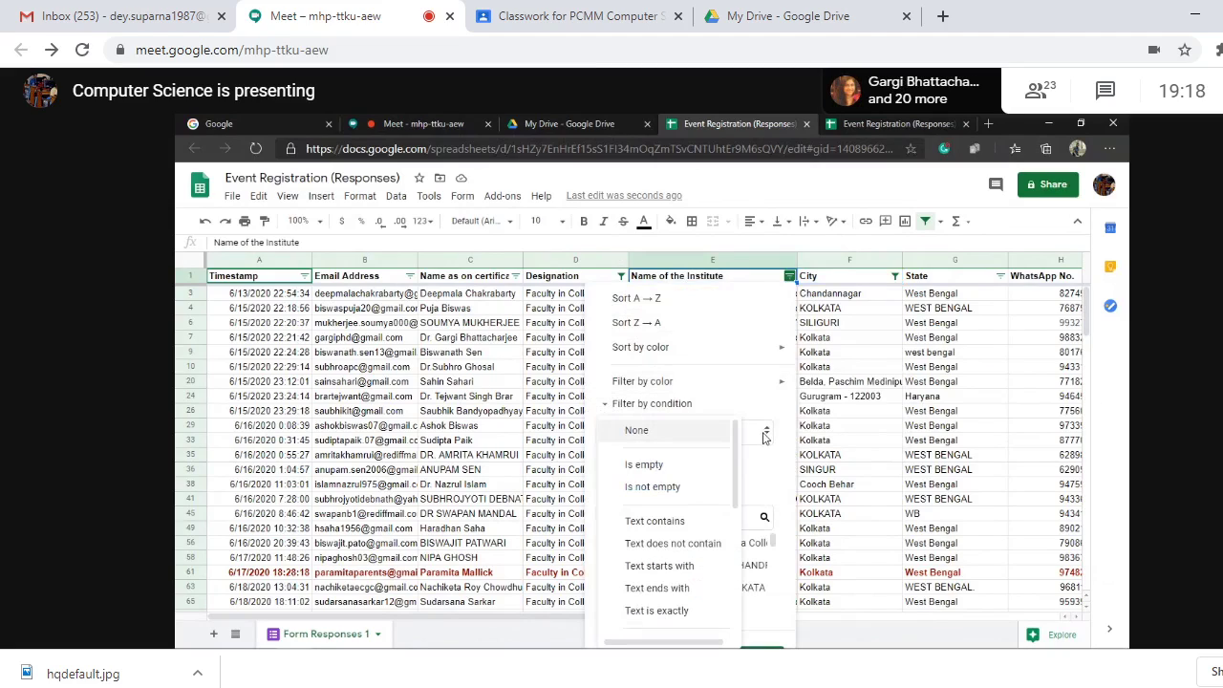
{"action": "scroll", "coordinate": [750, 535], "scroll_direction": "down", "scroll_amount": 4}
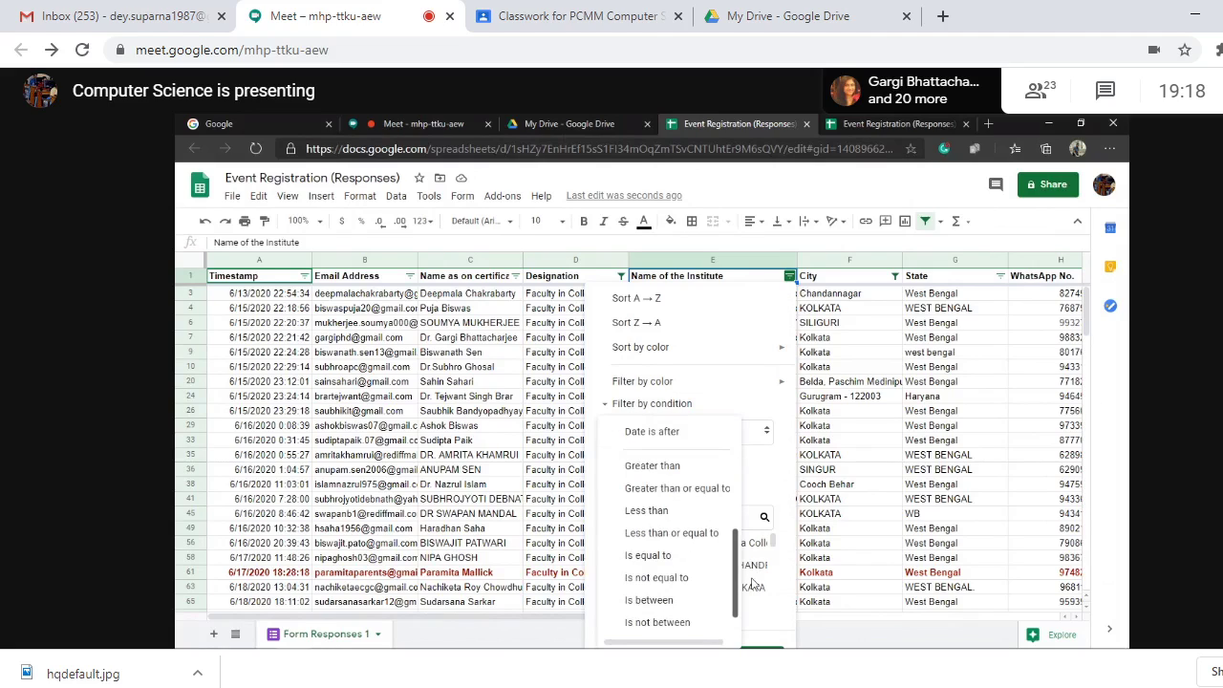
{"action": "left_click", "coordinate": [670, 466]}
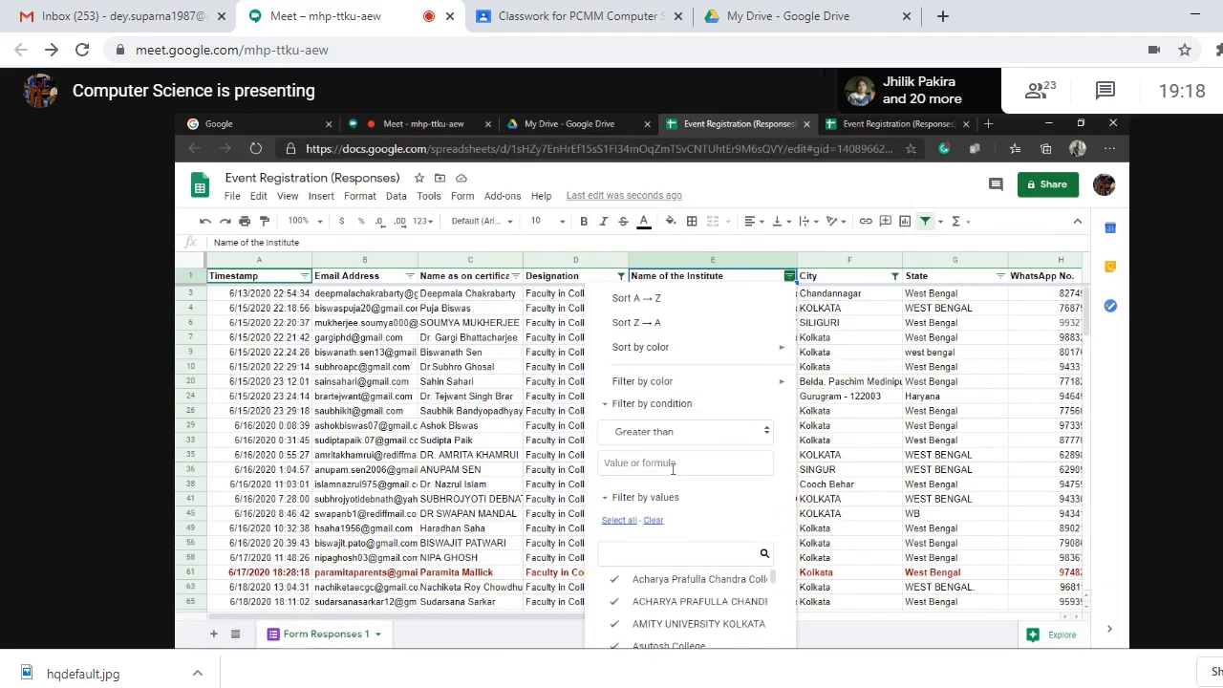
{"action": "left_click", "coordinate": [644, 463]}
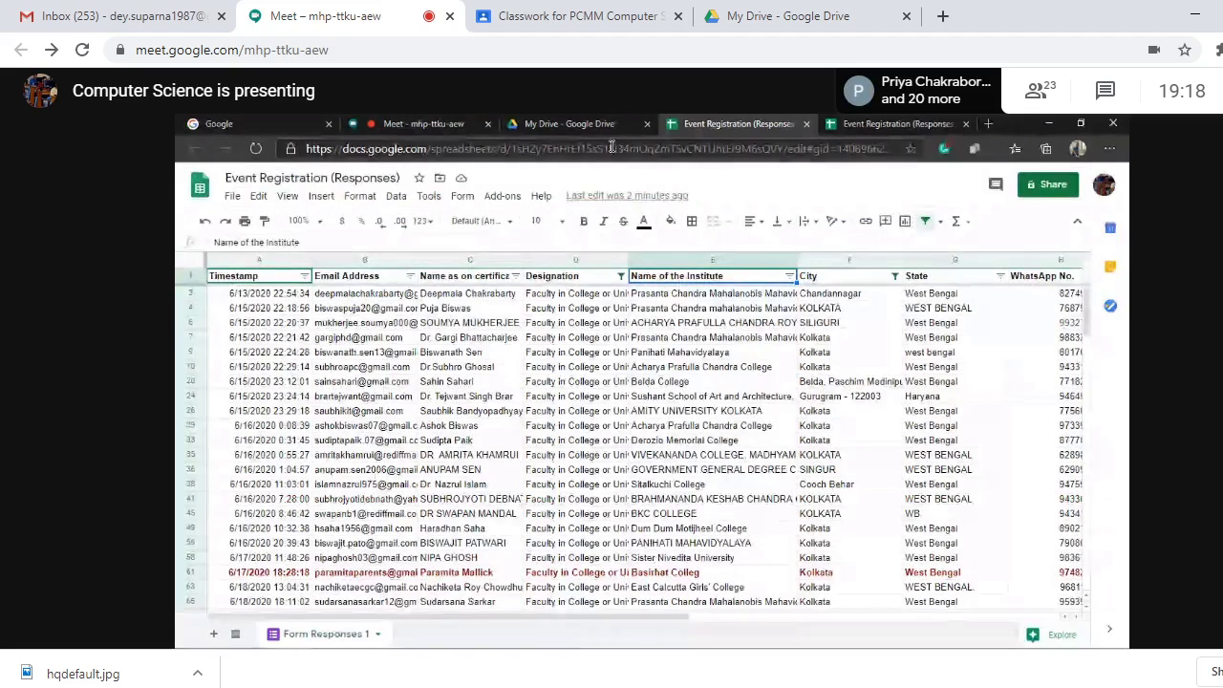
Minimise the meeting browser and open the Downloads folder from This PC on the desktop
{"action": "mouse_move", "coordinate": [586, 90]}
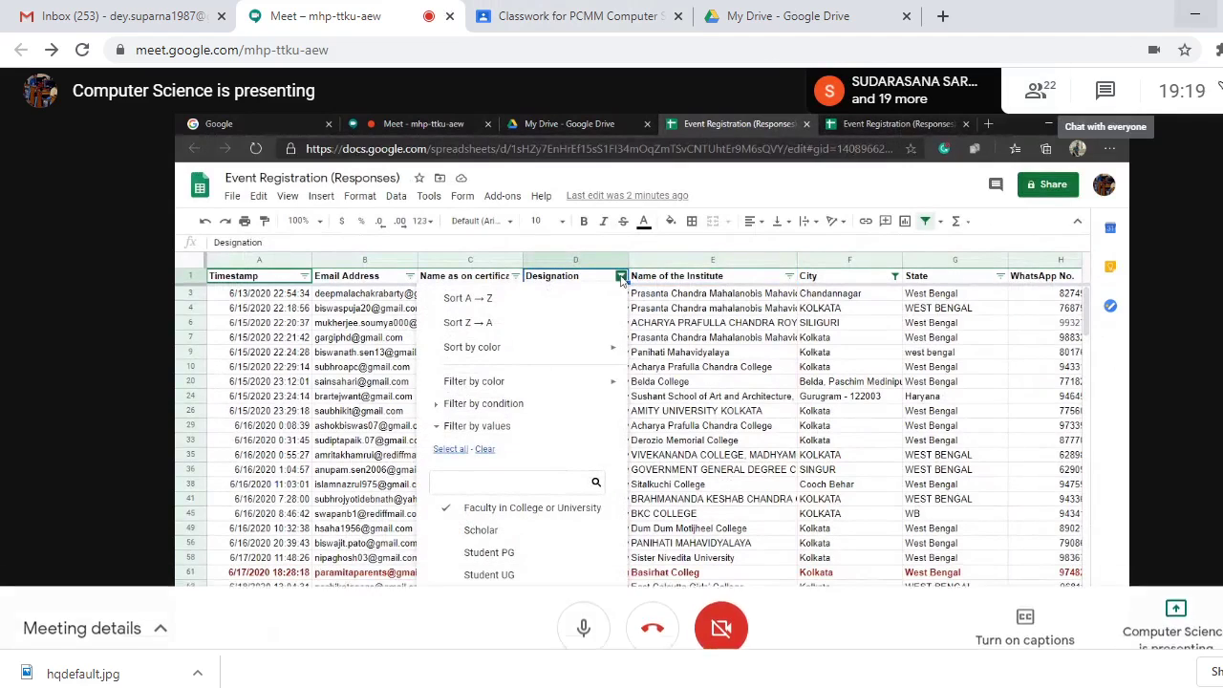
{"action": "left_click", "coordinate": [1201, 17]}
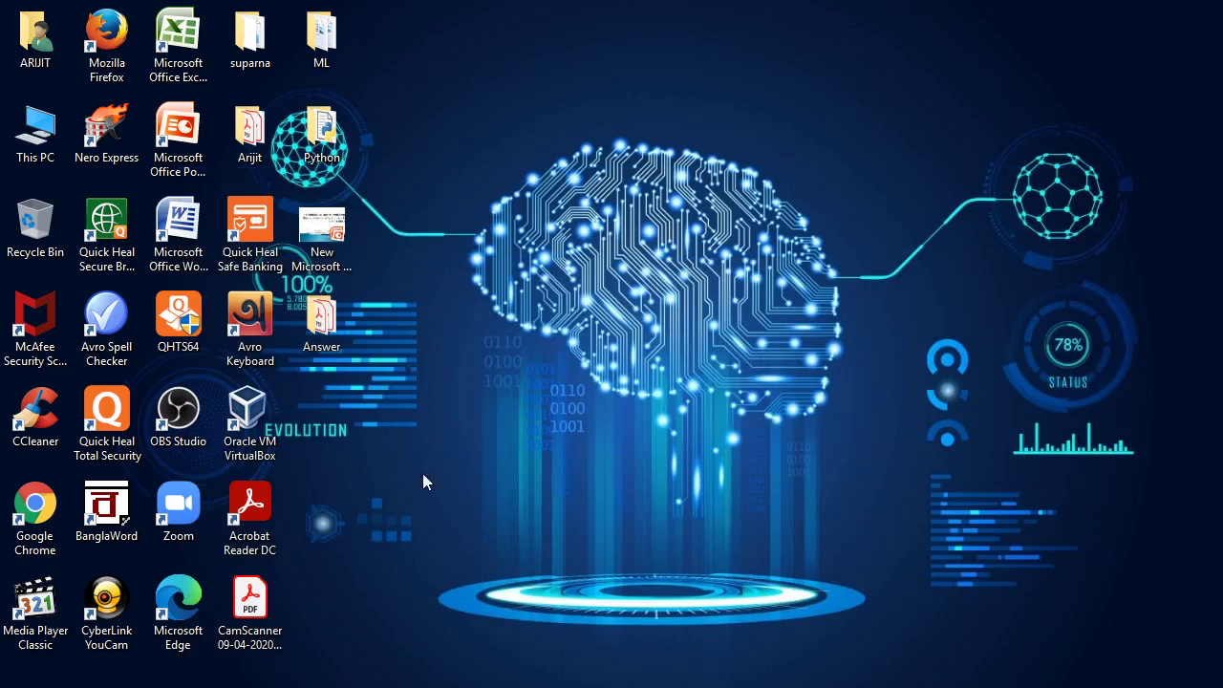
{"action": "double_click", "coordinate": [50, 134]}
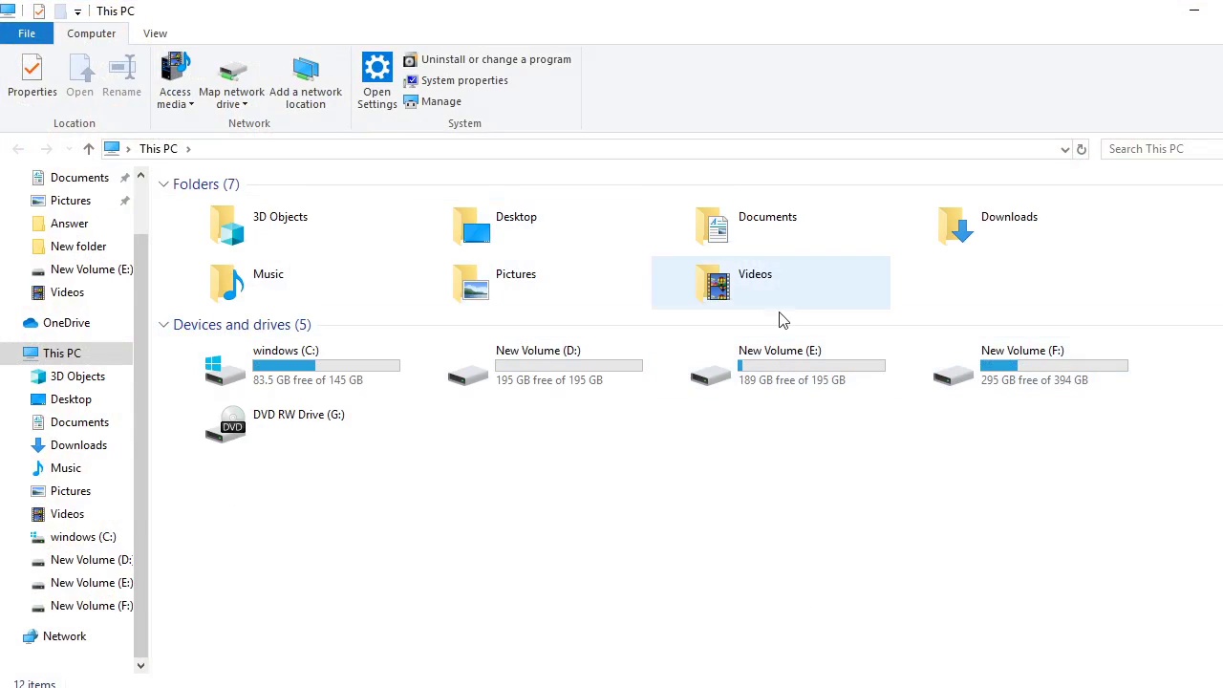
{"action": "double_click", "coordinate": [962, 223]}
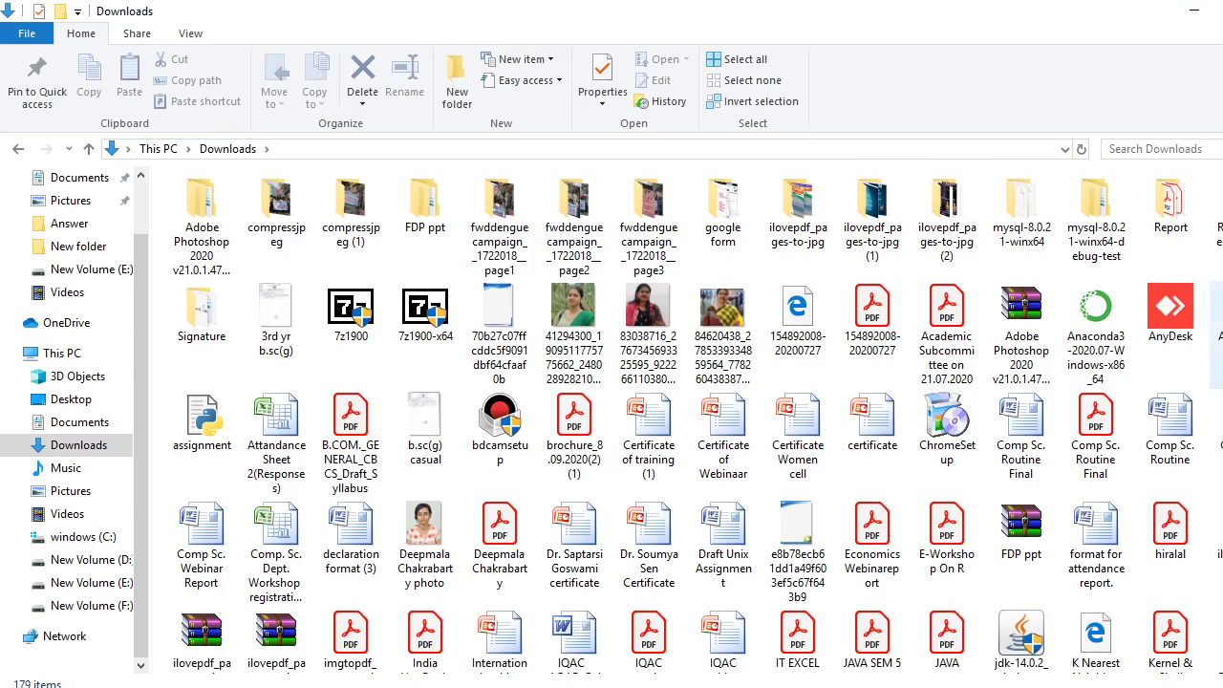
Open the Report-AdmissionsComp. Sc.-2020-09-10 workbook from Downloads to view its contents, and close it
{"action": "scroll", "coordinate": [1099, 303], "scroll_direction": "down", "scroll_amount": 8}
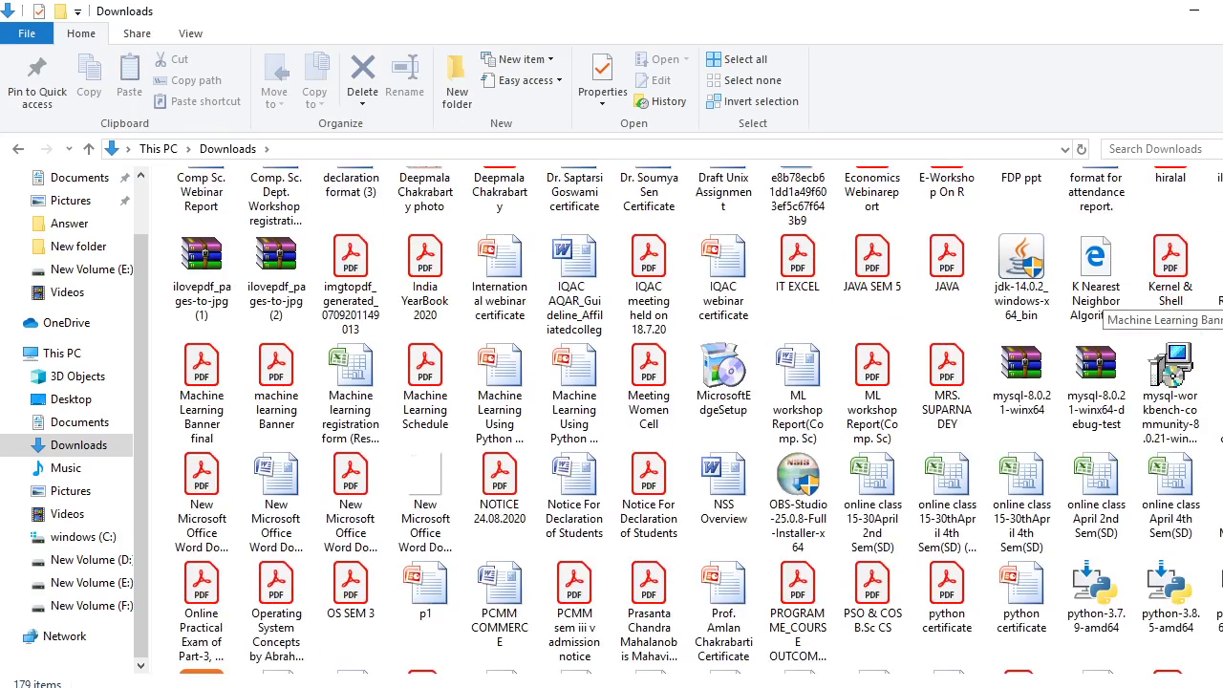
{"action": "scroll", "coordinate": [1099, 304], "scroll_direction": "down", "scroll_amount": 2}
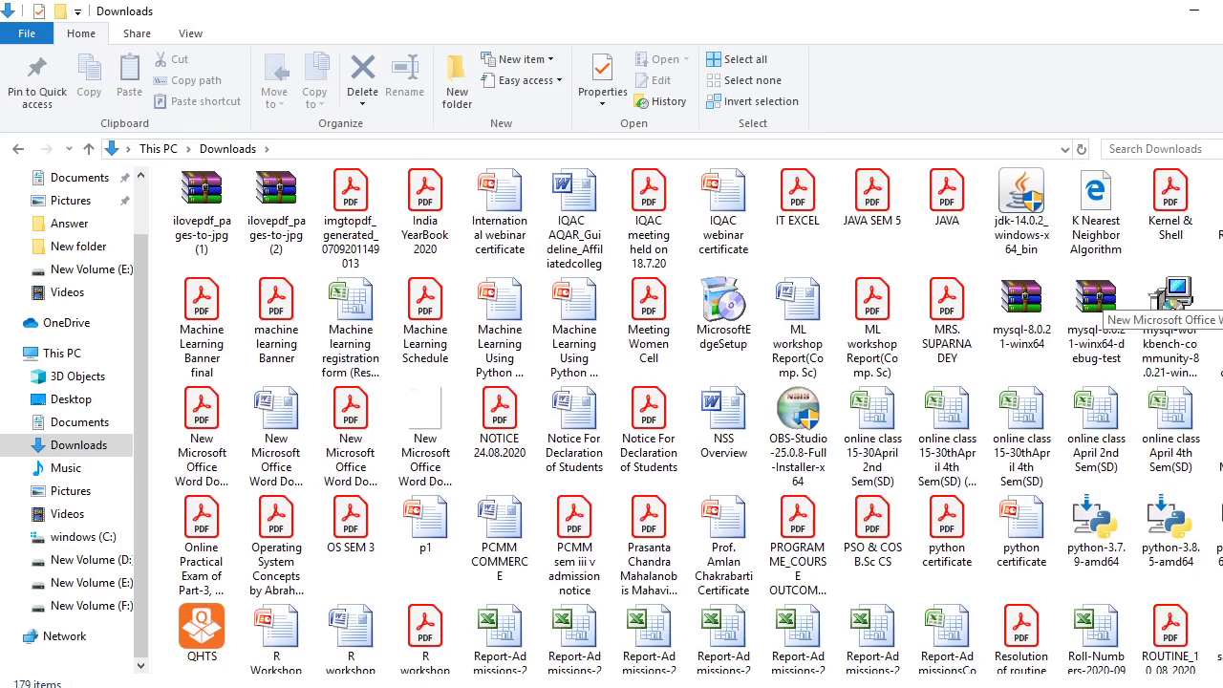
{"action": "scroll", "coordinate": [1099, 303], "scroll_direction": "down", "scroll_amount": 3}
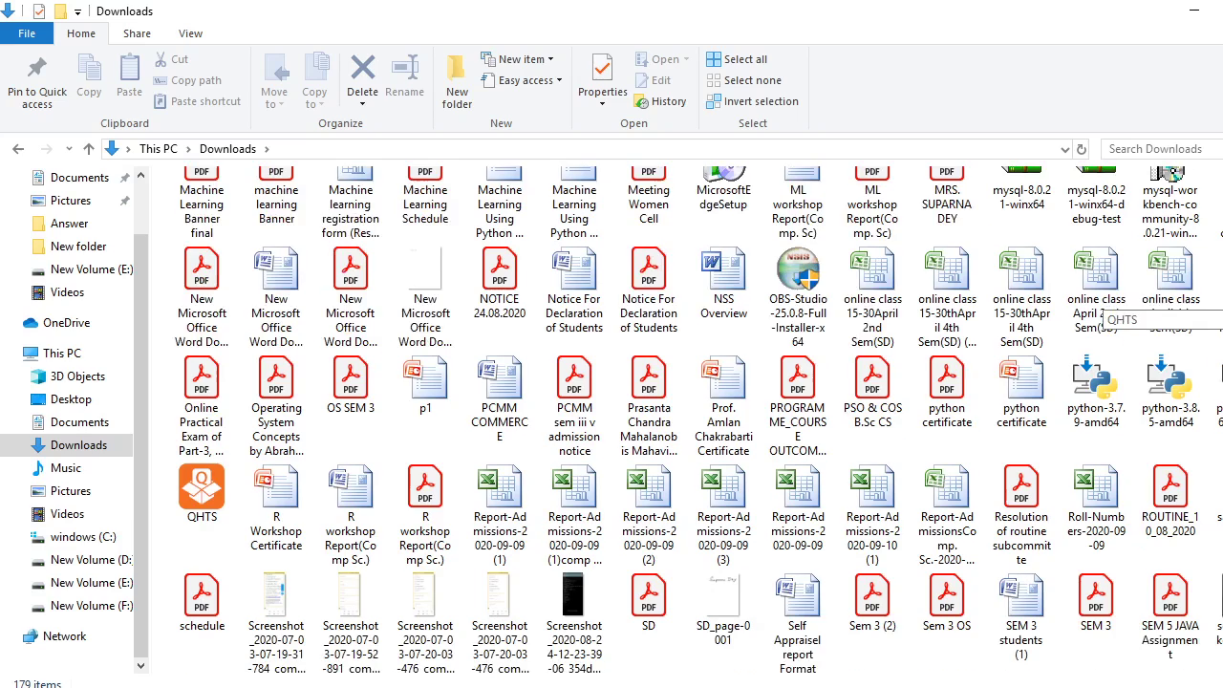
{"action": "double_click", "coordinate": [954, 493]}
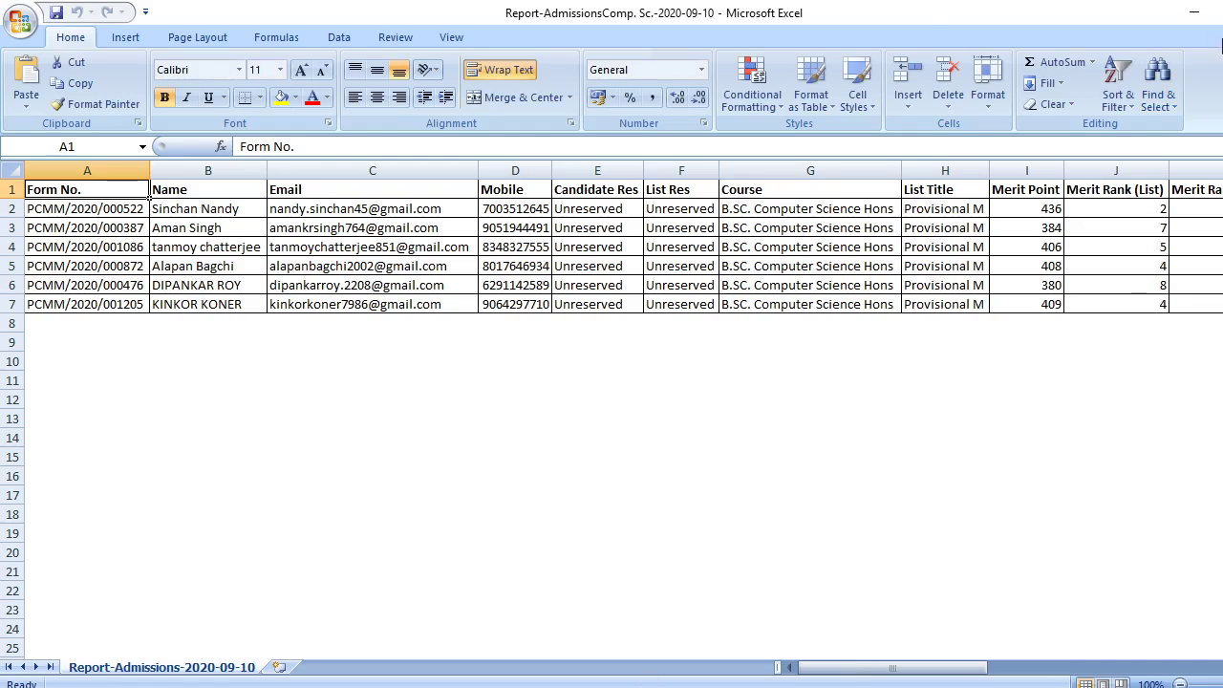
{"action": "key", "text": "alt+F4"}
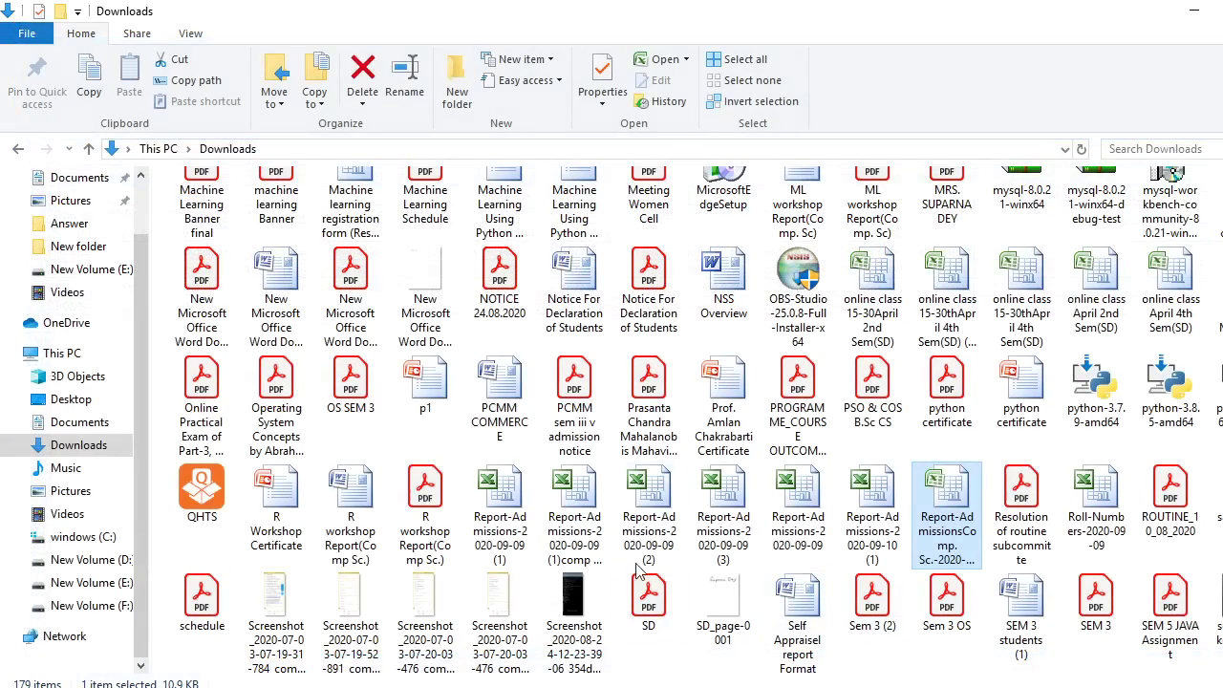
{"action": "scroll", "coordinate": [1166, 478], "scroll_direction": "up", "scroll_amount": 1}
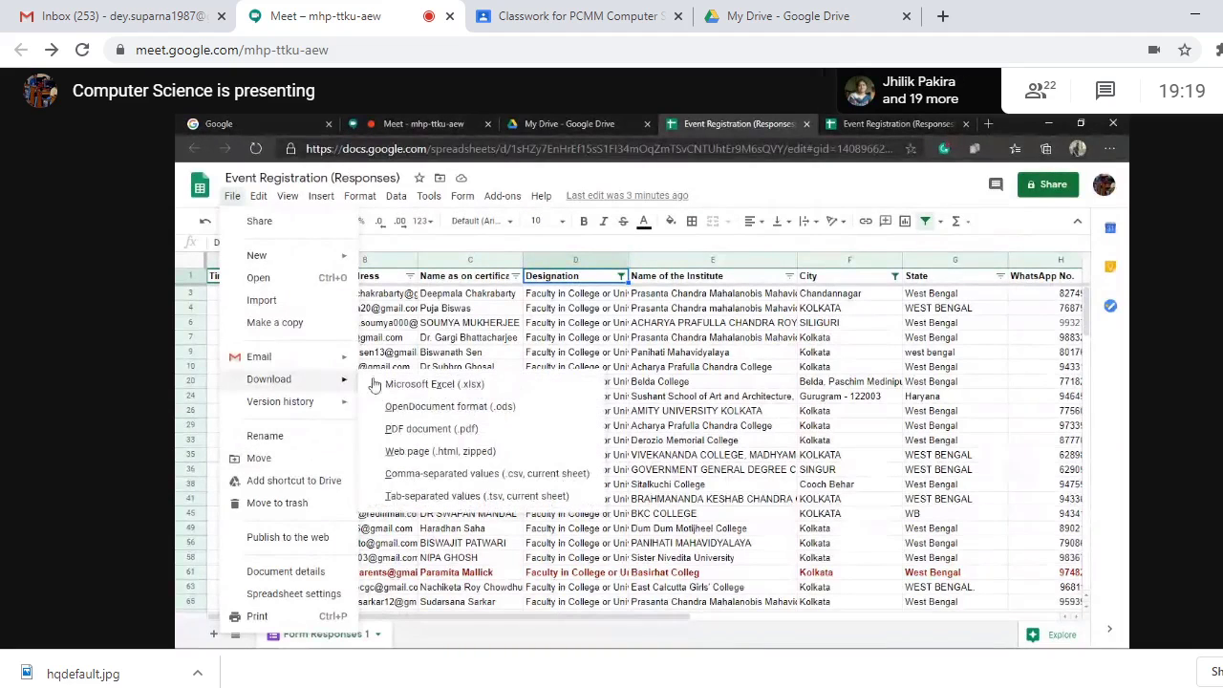
Turn the Google Meet microphone off and back on
{"action": "left_click", "coordinate": [580, 609]}
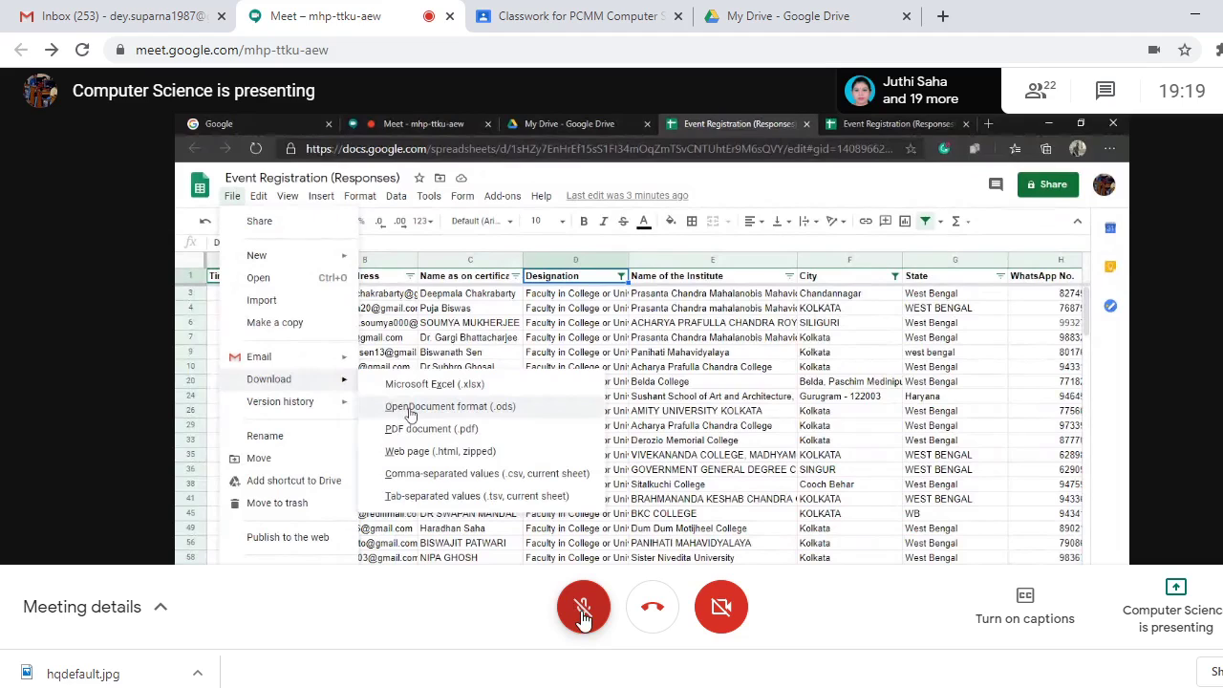
{"action": "left_click", "coordinate": [583, 611]}
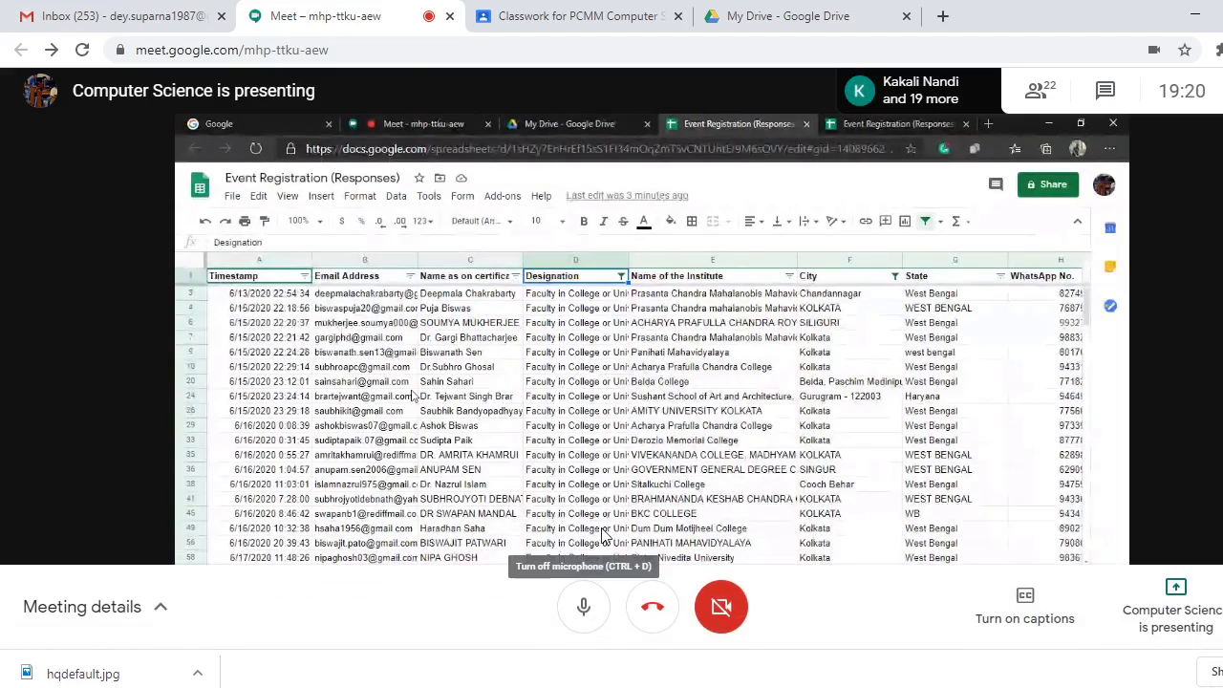
Switch to the Downloads folder and open Report-Admissions-2020-09-10 (1) and Report-Admissions-2020-09-09 in Excel, accepting their differing file formats
{"action": "key", "text": "alt+Tab"}
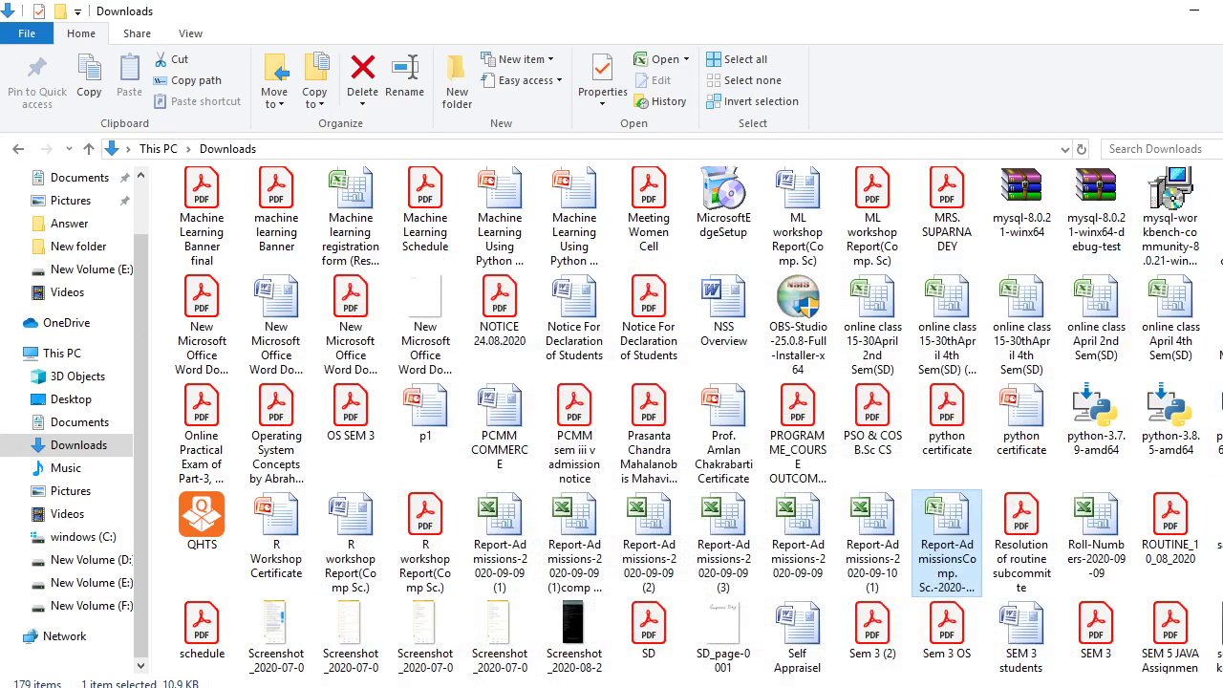
{"action": "double_click", "coordinate": [884, 525]}
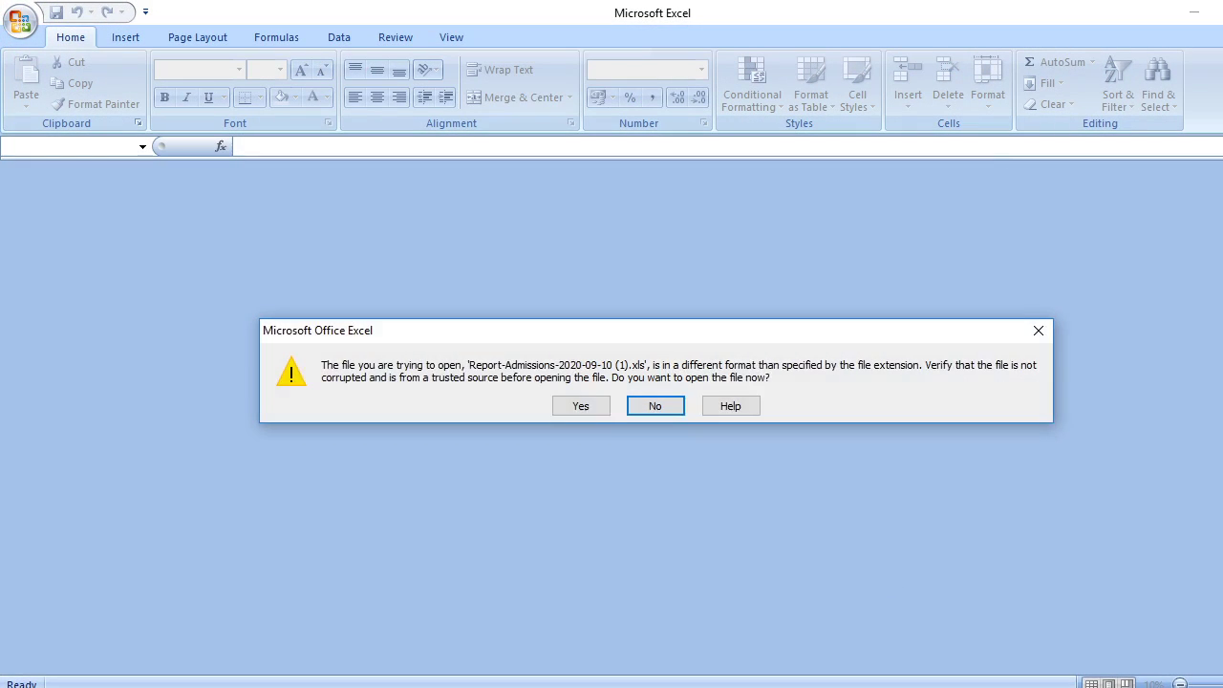
{"action": "left_click", "coordinate": [580, 409]}
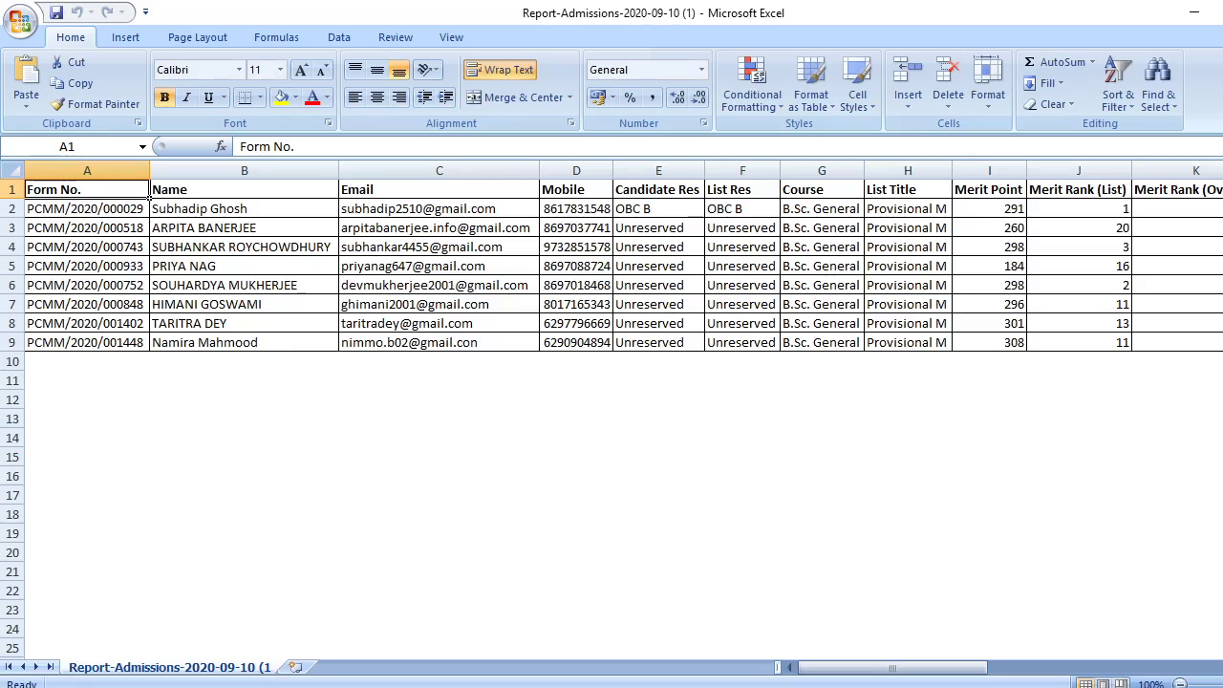
{"action": "key", "text": "alt+Tab"}
{"action": "left_click", "coordinate": [784, 533]}
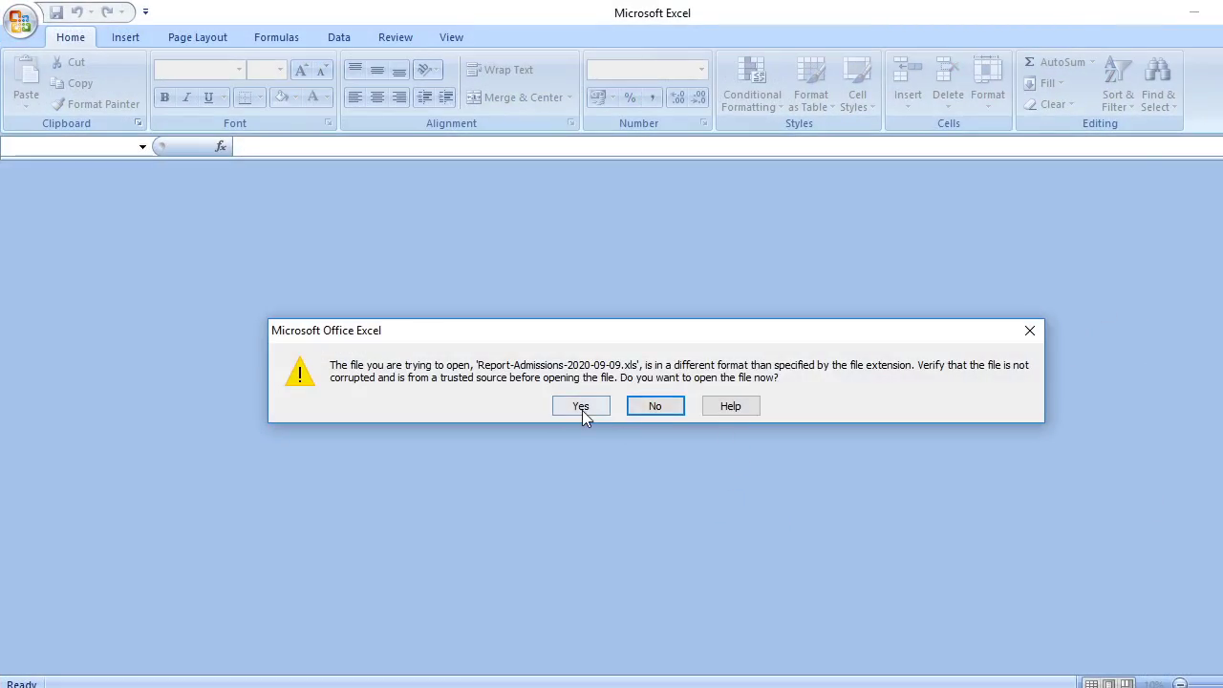
{"action": "left_click", "coordinate": [581, 408]}
Open Report-Admissions-2020-09-09 (1) and Report-Admissions-2020-09-09 (1)comp (1) from Downloads in Excel, accepting their differing file formats
{"action": "key", "text": "alt+Tab"}
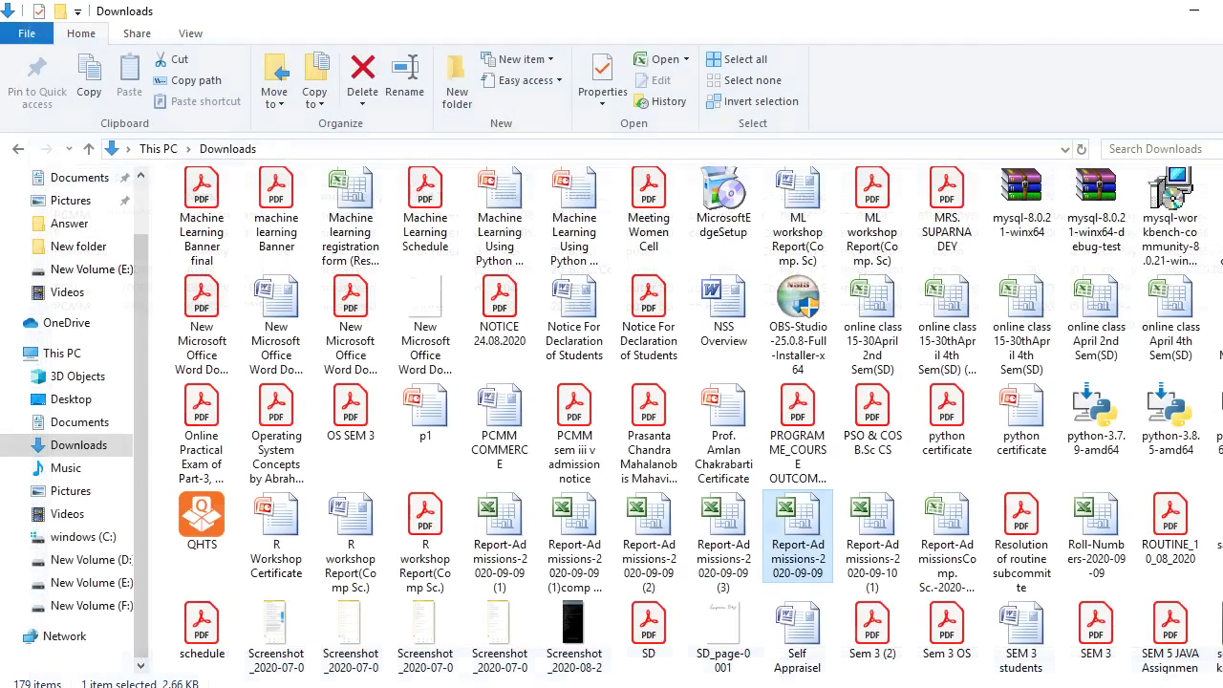
{"action": "double_click", "coordinate": [499, 550]}
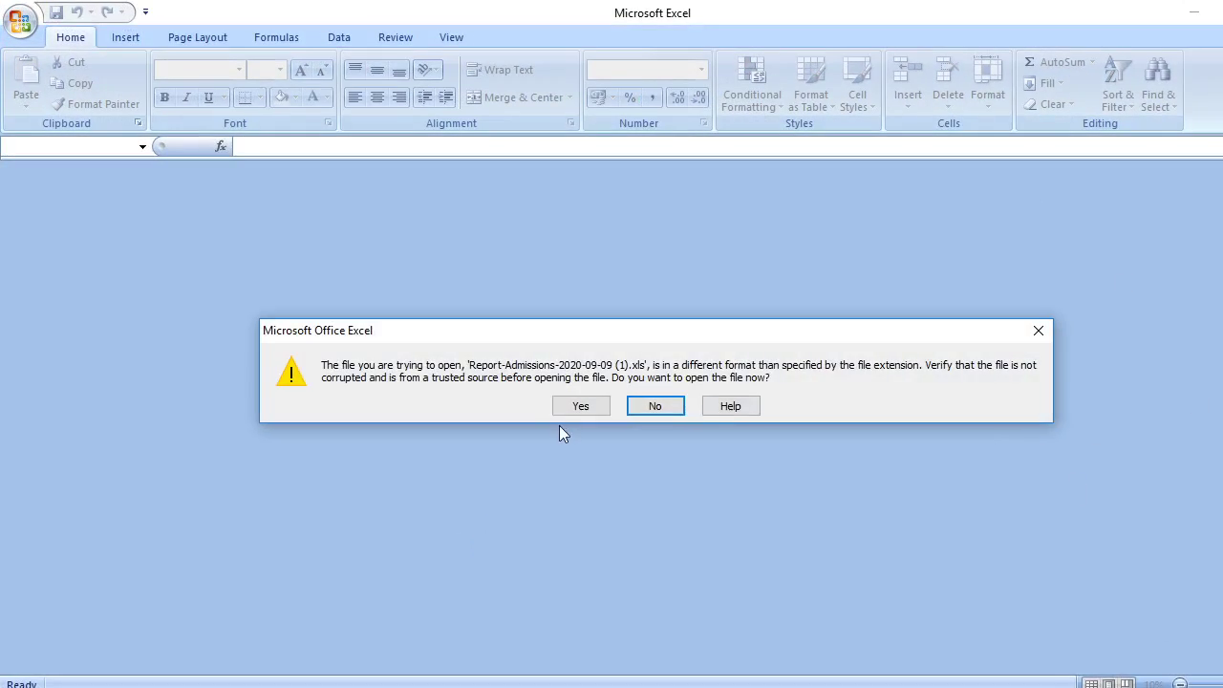
{"action": "left_click", "coordinate": [566, 408]}
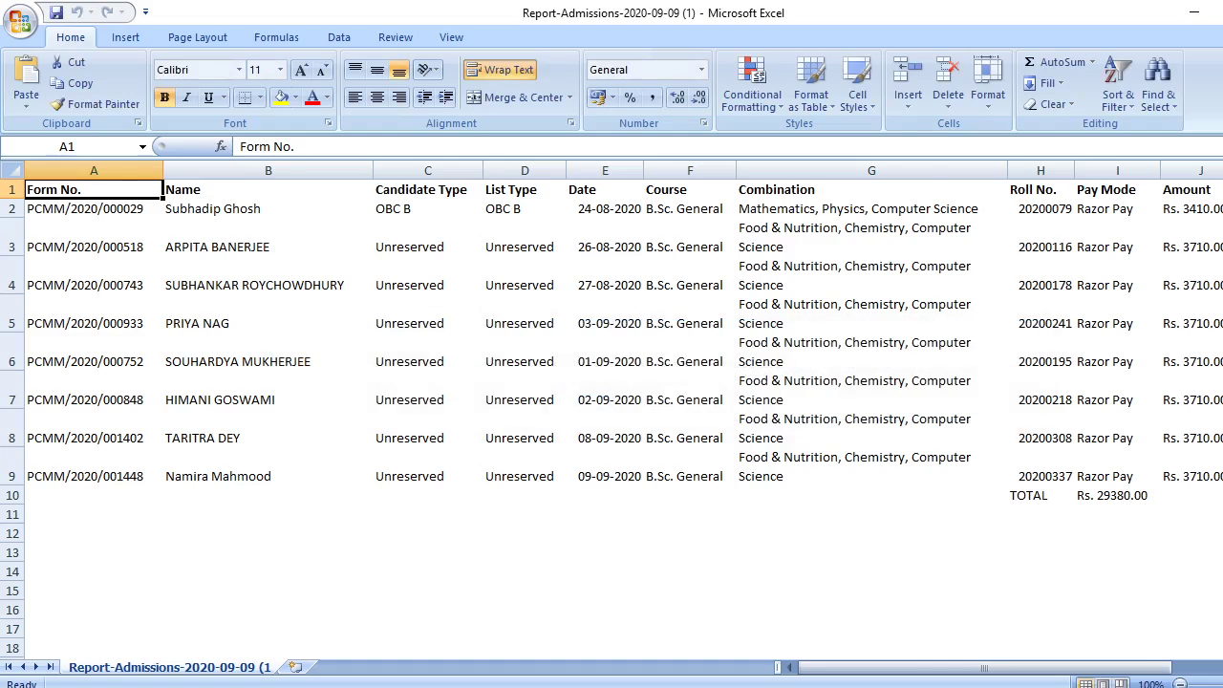
{"action": "key", "text": "alt+Tab"}
{"action": "double_click", "coordinate": [583, 530]}
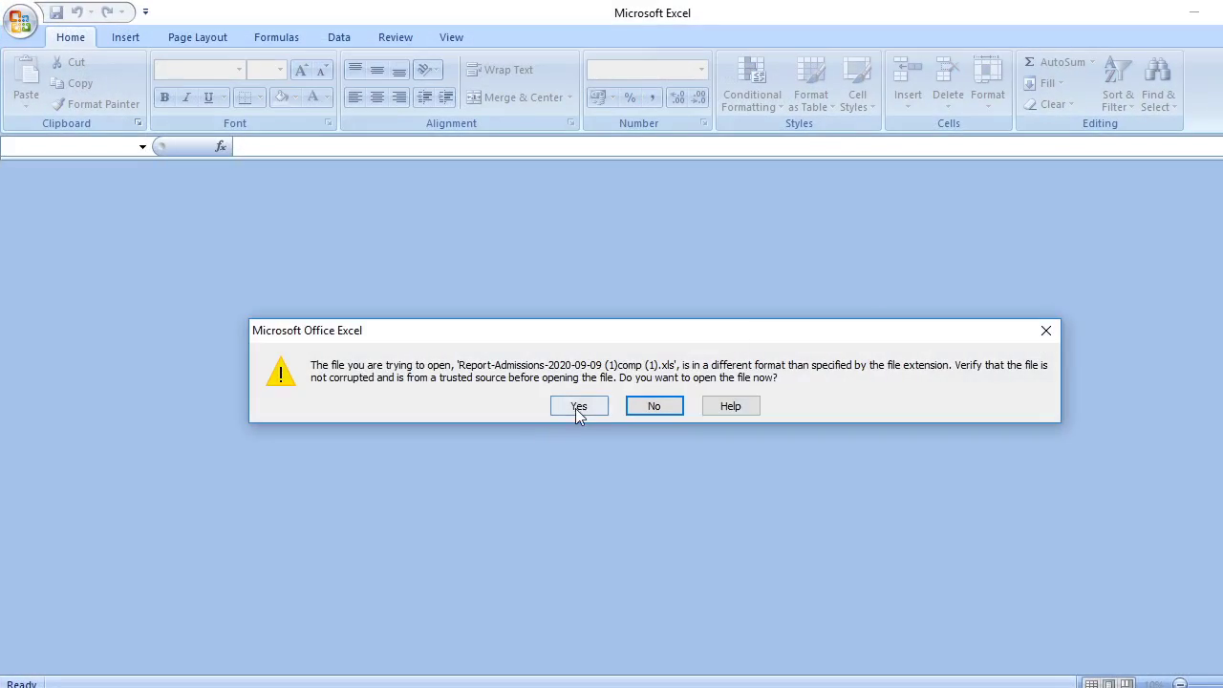
{"action": "left_click", "coordinate": [577, 406]}
Open the Total admission workbook from Downloads, examine the course and merit columns, and minimise Excel
{"action": "key", "text": "alt+Tab"}
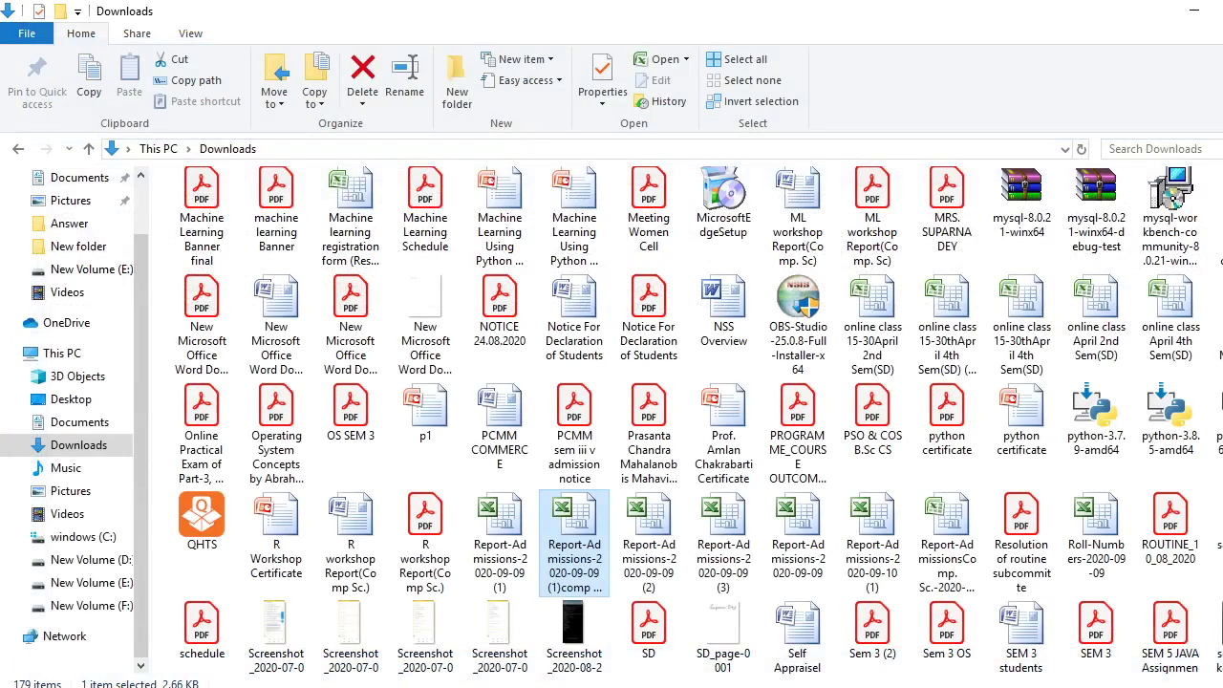
{"action": "scroll", "coordinate": [1099, 411], "scroll_direction": "down", "scroll_amount": 2}
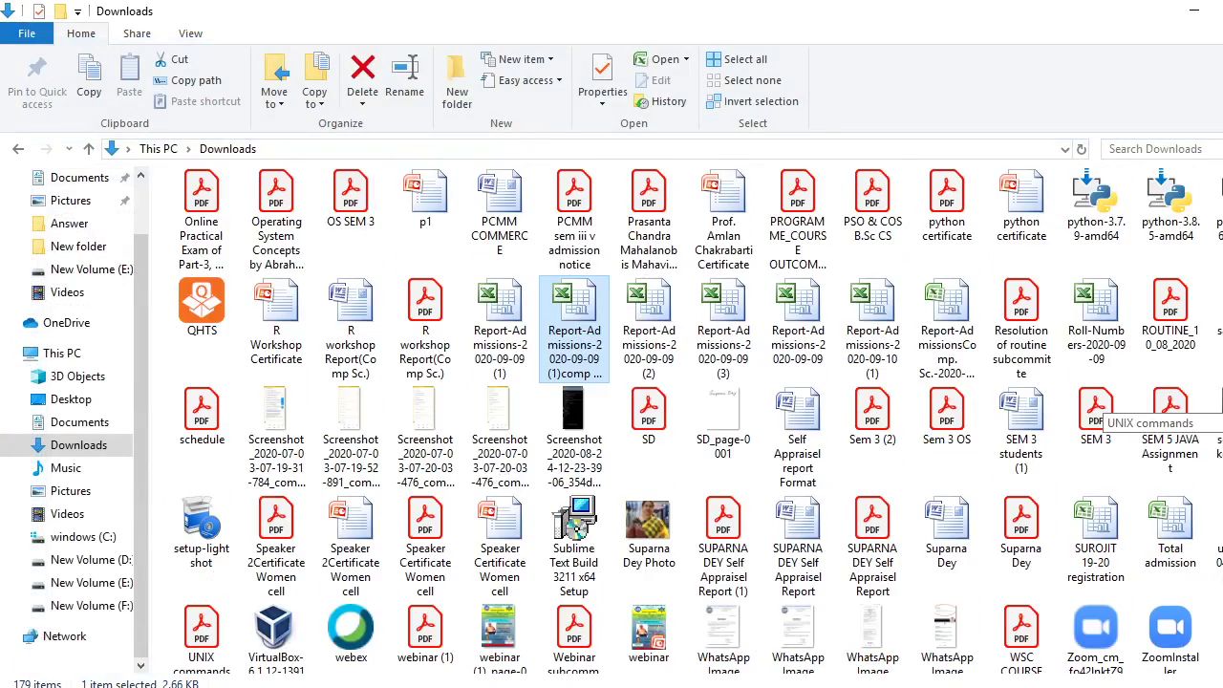
{"action": "scroll", "coordinate": [1099, 411], "scroll_direction": "down", "scroll_amount": 1}
{"action": "left_click", "coordinate": [1182, 513]}
{"action": "double_click", "coordinate": [1182, 514]}
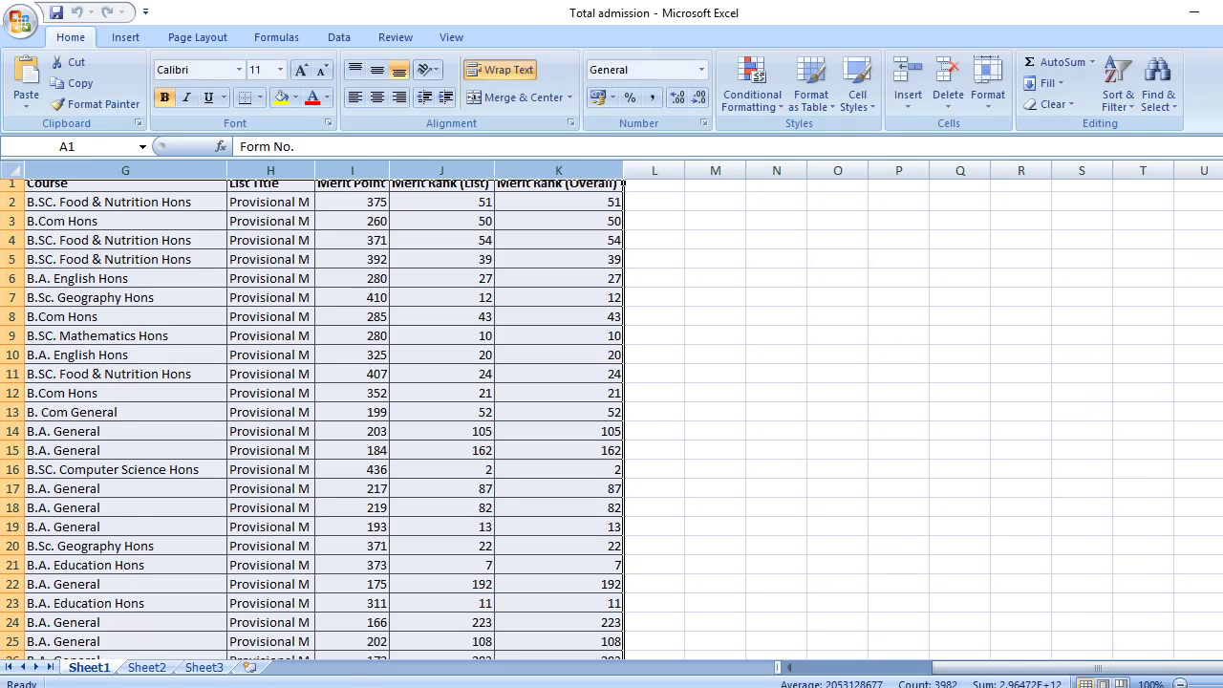
{"action": "scroll", "coordinate": [612, 420], "scroll_direction": "down", "scroll_amount": 20}
{"action": "mouse_move", "coordinate": [1222, 203]}
{"action": "left_mouse_down"}
{"action": "mouse_move", "coordinate": [1222, 220]}
{"action": "mouse_move", "coordinate": [1222, 182]}
{"action": "left_mouse_up"}
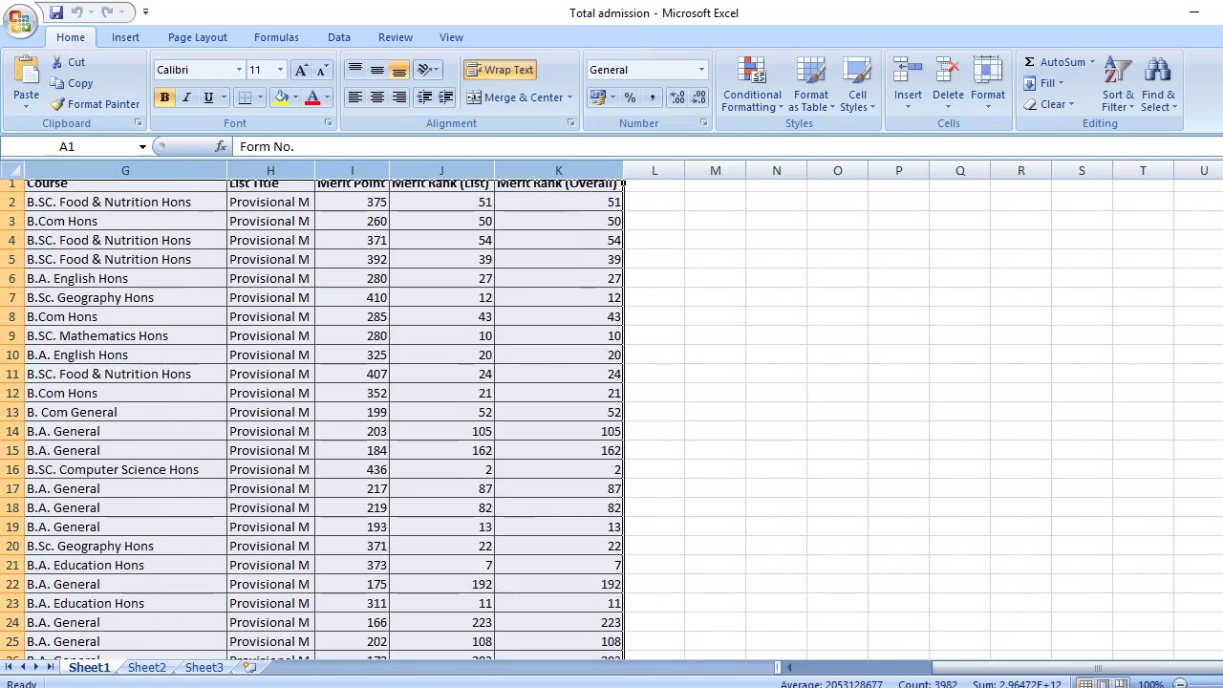
{"action": "left_click", "coordinate": [1194, 11]}
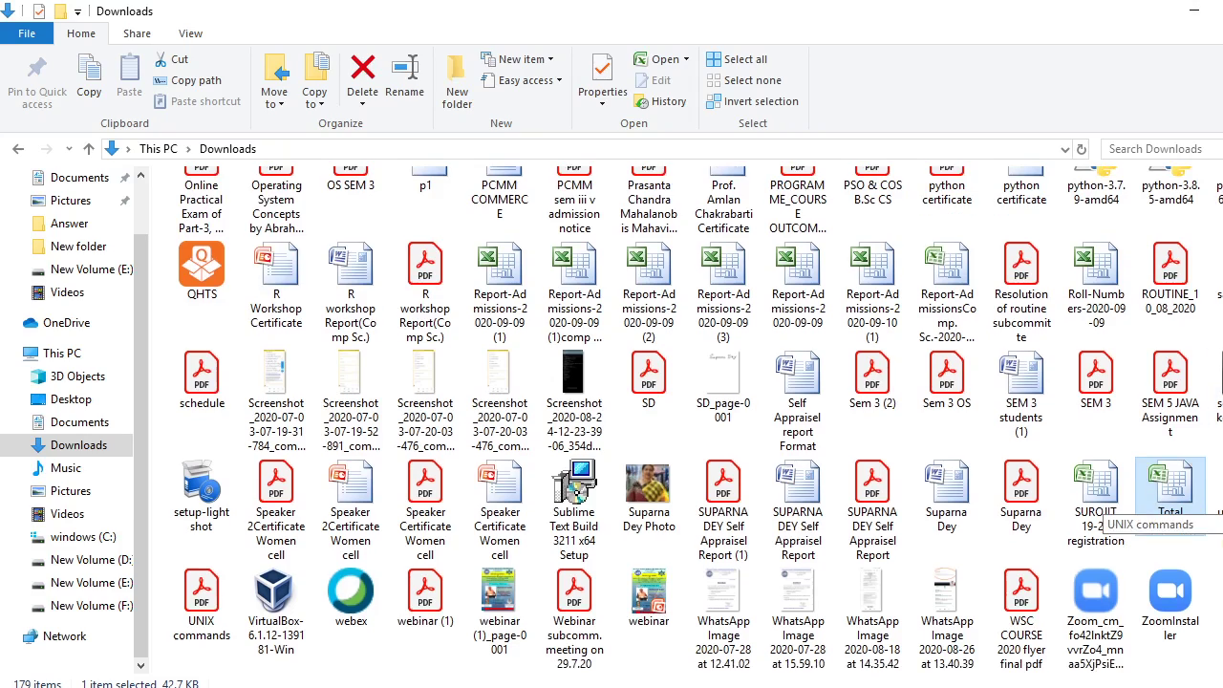
{"action": "scroll", "coordinate": [688, 420], "scroll_direction": "up", "scroll_amount": 2}
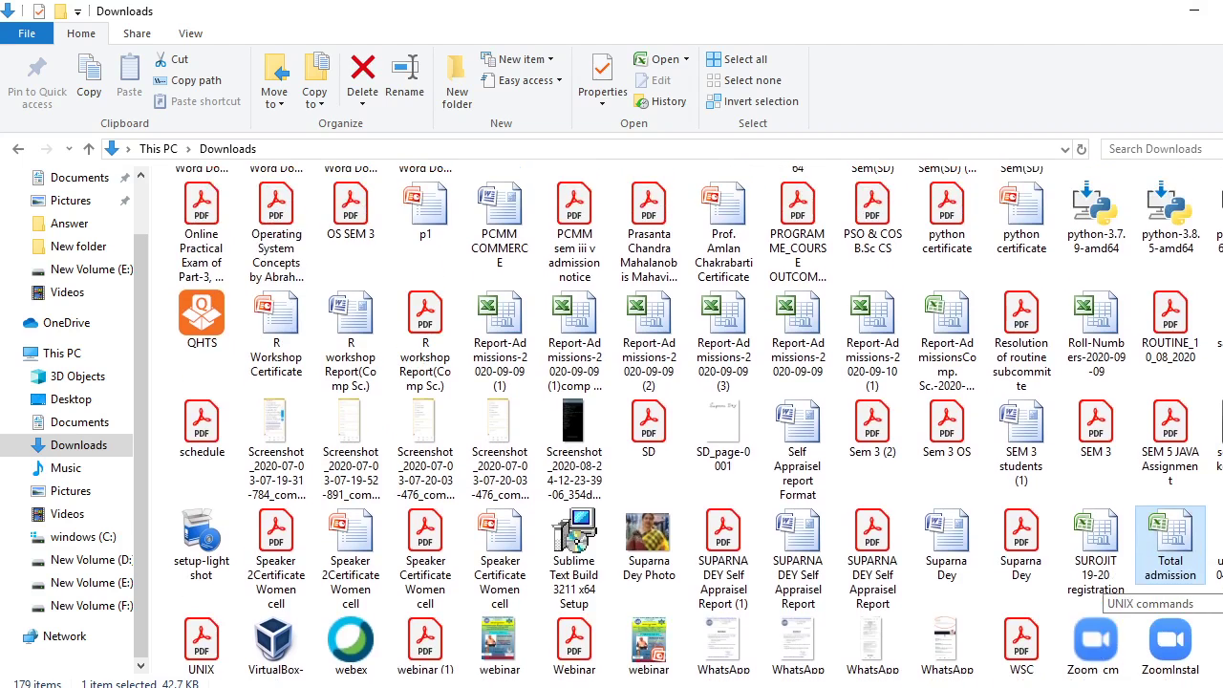
{"action": "scroll", "coordinate": [698, 420], "scroll_direction": "up", "scroll_amount": 2}
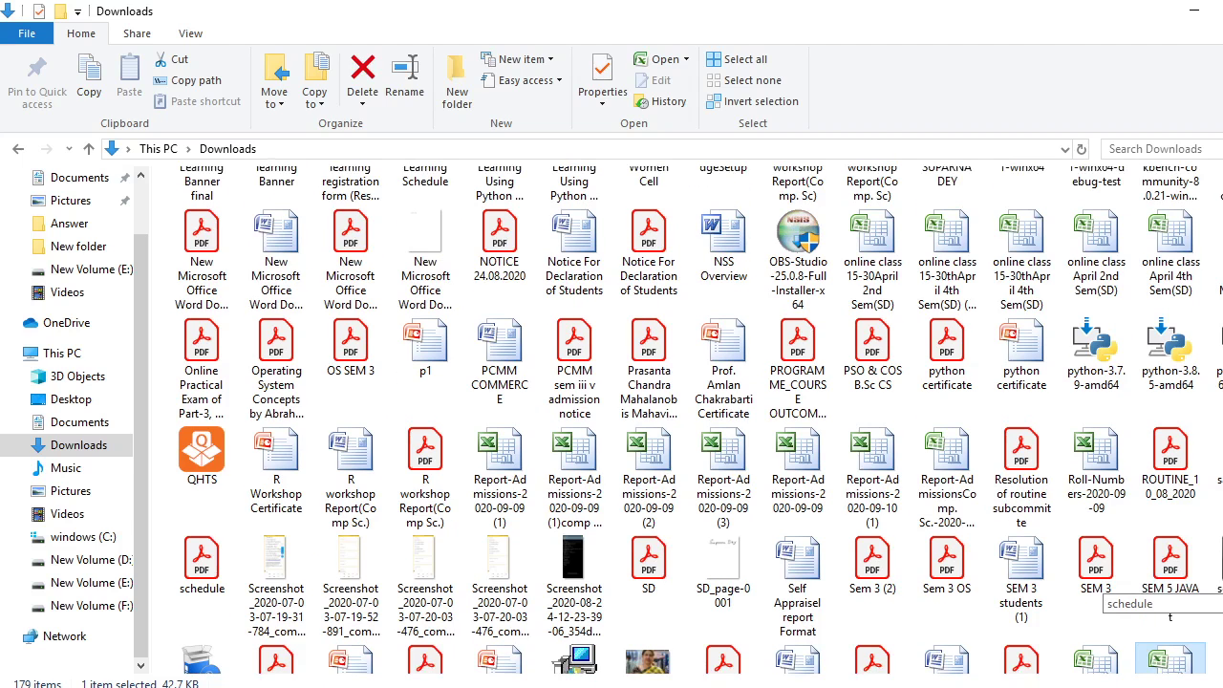
{"action": "scroll", "coordinate": [698, 422], "scroll_direction": "up", "scroll_amount": 1}
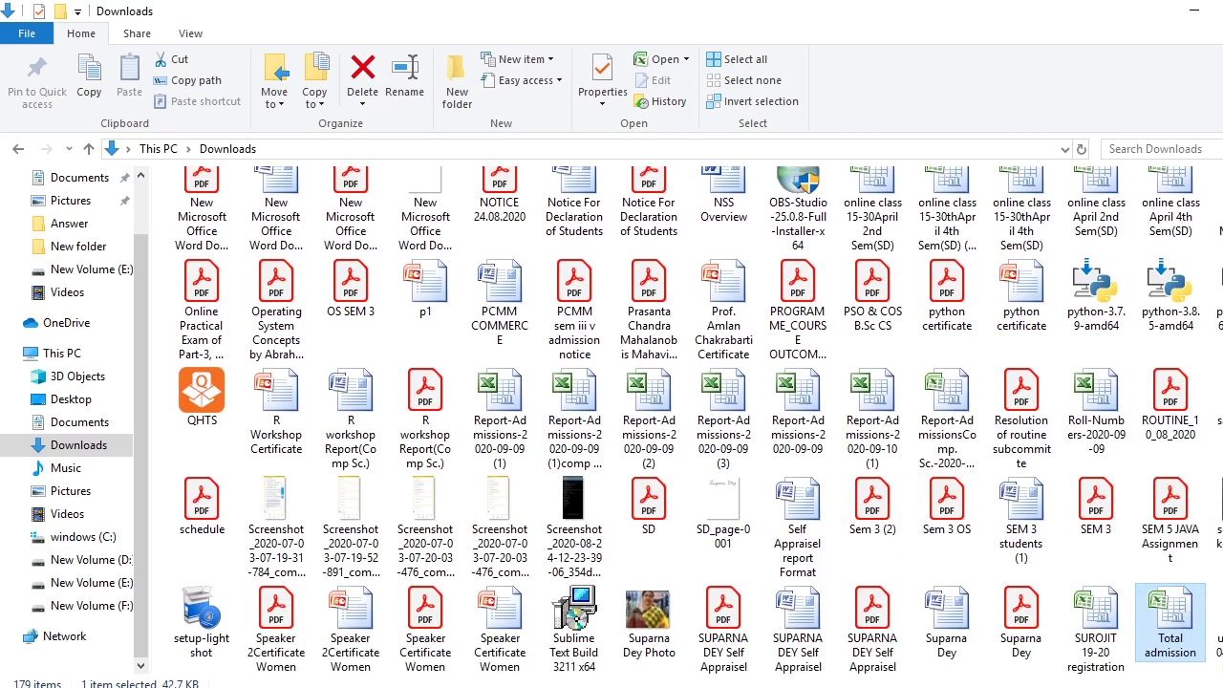
Find the 19-20 registration workbook in the Downloads folder and open it in Excel
{"action": "scroll", "coordinate": [1097, 511], "scroll_direction": "up", "scroll_amount": 8}
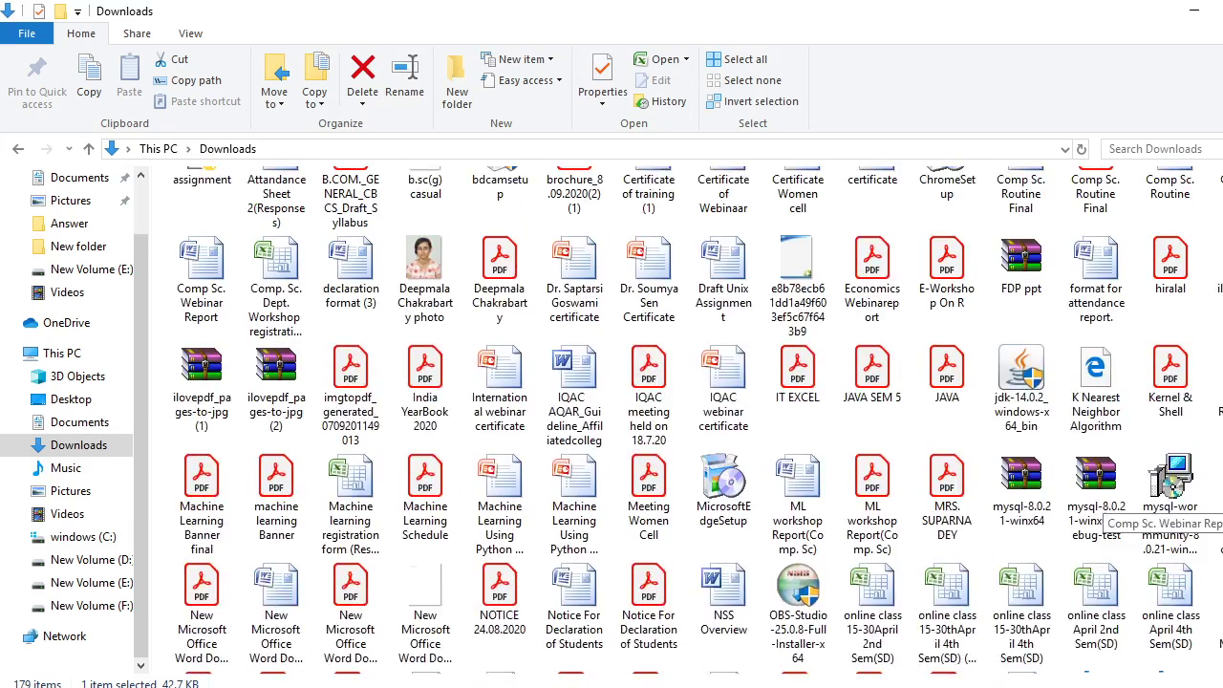
{"action": "scroll", "coordinate": [1099, 511], "scroll_direction": "up", "scroll_amount": 2}
{"action": "scroll", "coordinate": [1099, 511], "scroll_direction": "down", "scroll_amount": 10}
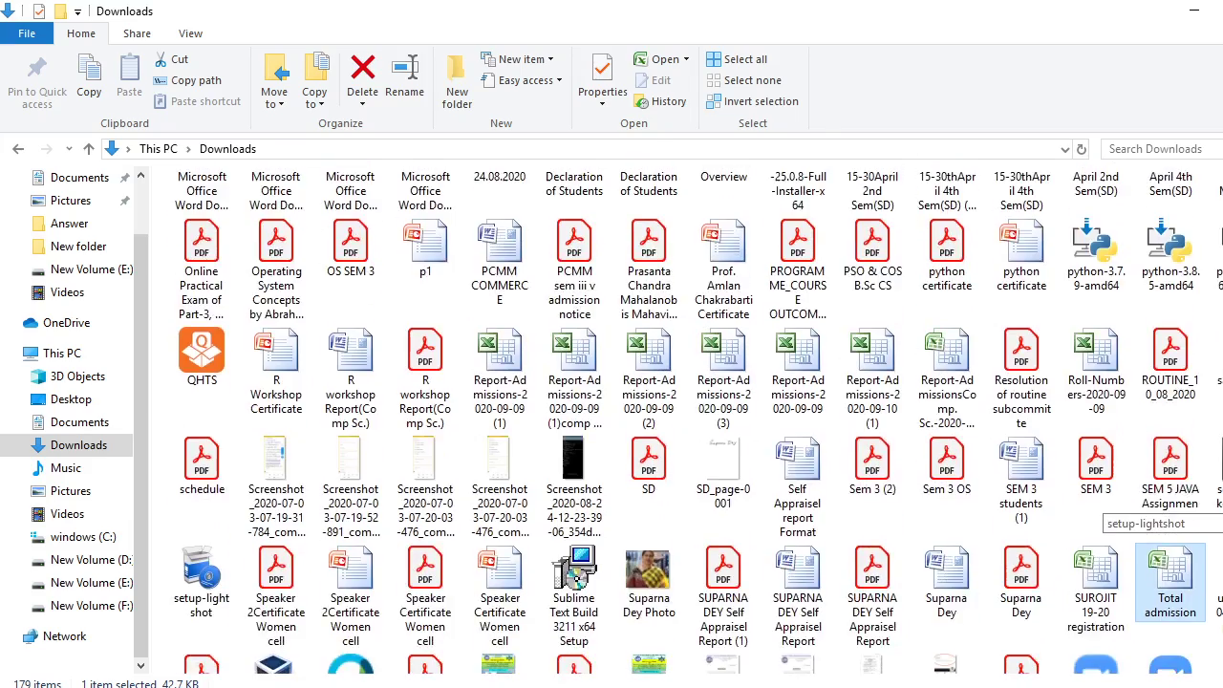
{"action": "scroll", "coordinate": [1099, 512], "scroll_direction": "down", "scroll_amount": 1}
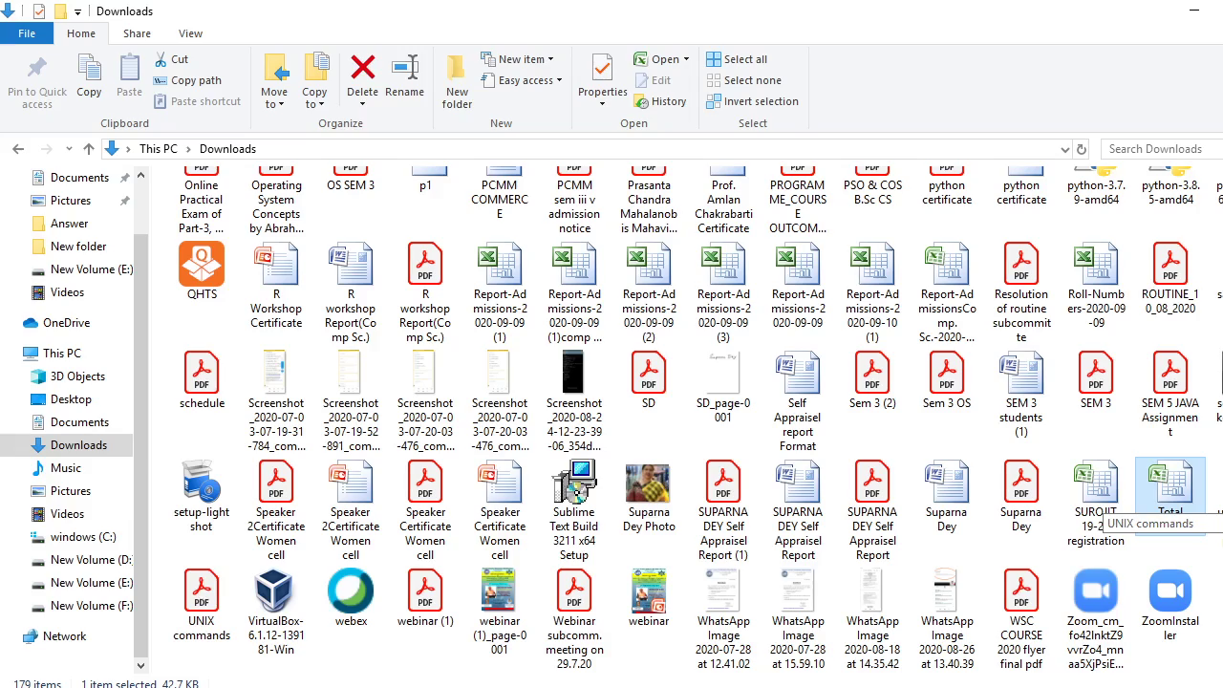
{"action": "left_click", "coordinate": [1095, 493]}
{"action": "double_click", "coordinate": [1096, 493]}
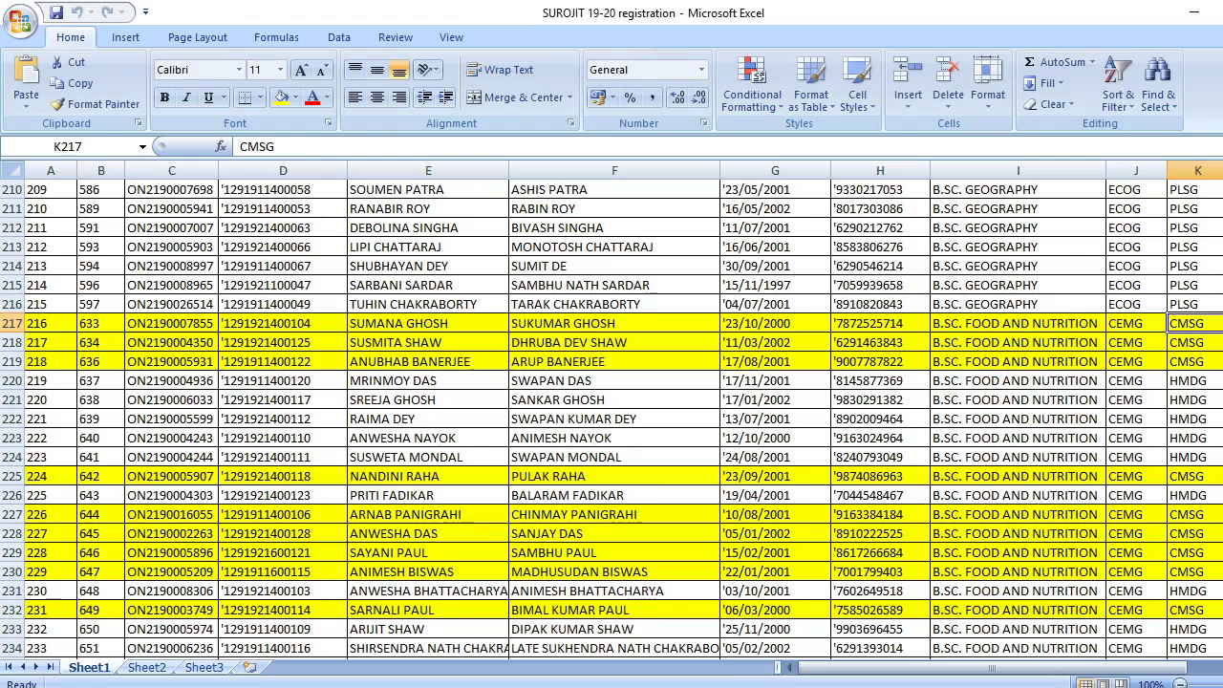
Examine the student records and column headings on Sheet1, minimise the workbook and Downloads, and switch back to the Google Meet session
{"action": "scroll", "coordinate": [1109, 258], "scroll_direction": "up", "scroll_amount": 20}
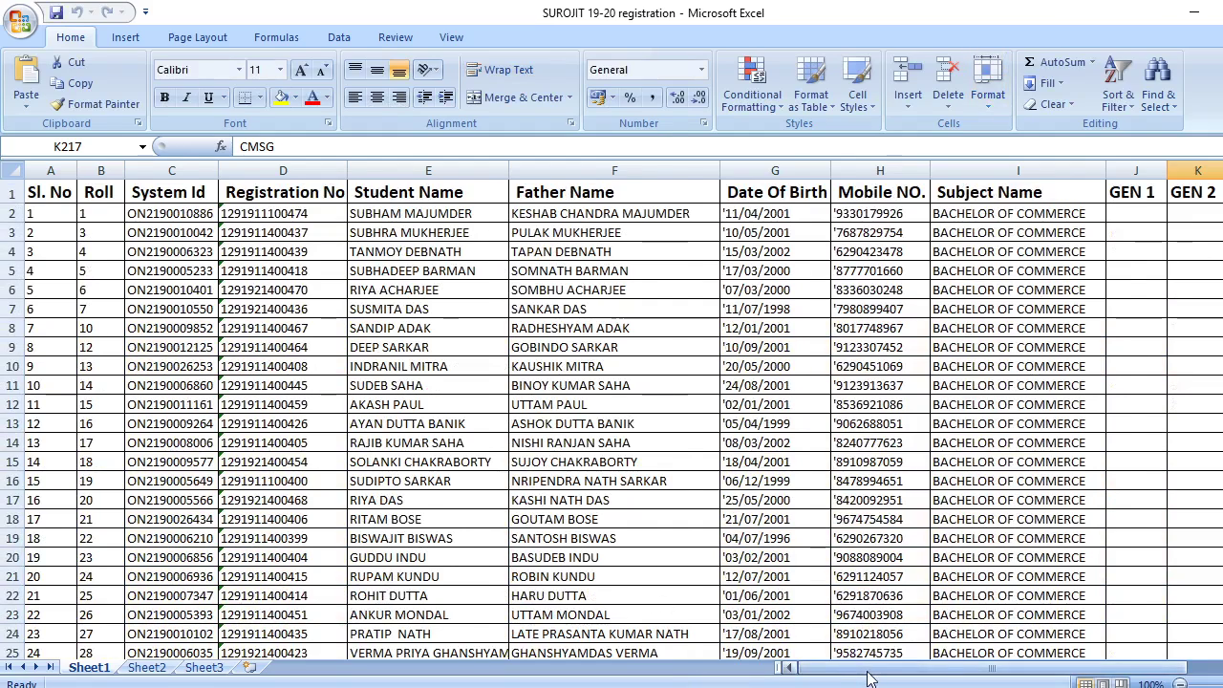
{"action": "scroll", "coordinate": [782, 667], "scroll_direction": "right", "scroll_amount": 2}
{"action": "scroll", "coordinate": [1049, 664], "scroll_direction": "left", "scroll_amount": 2}
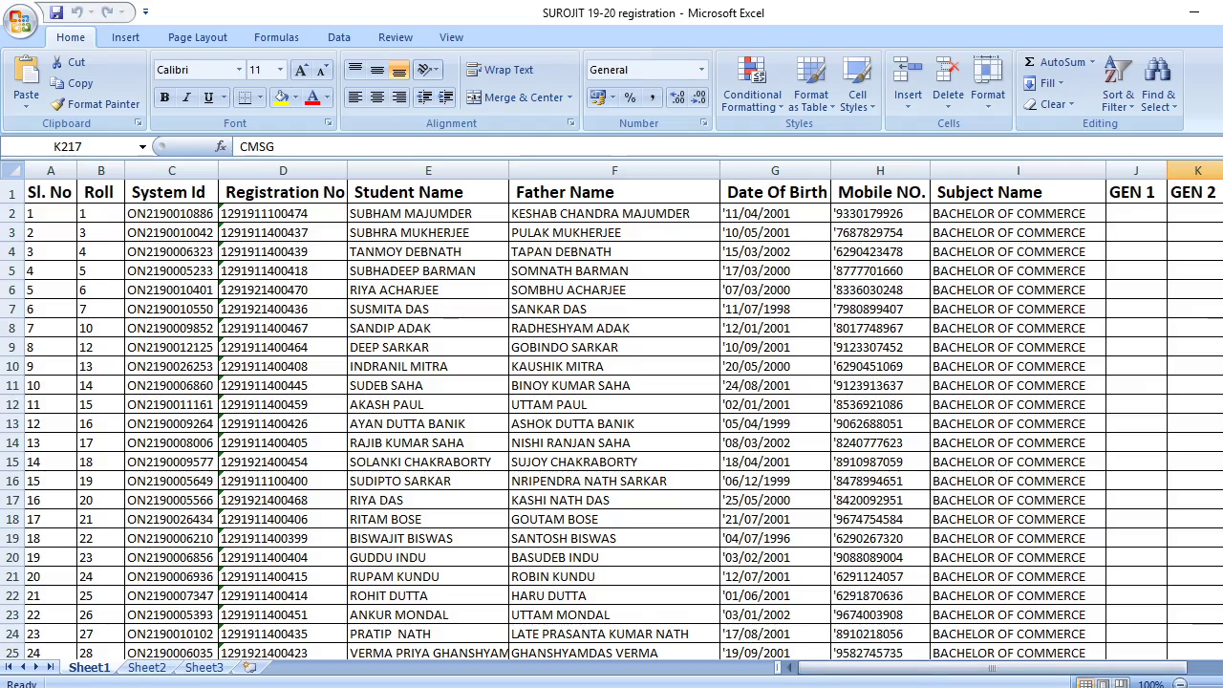
{"action": "scroll", "coordinate": [612, 411], "scroll_direction": "down", "scroll_amount": 20}
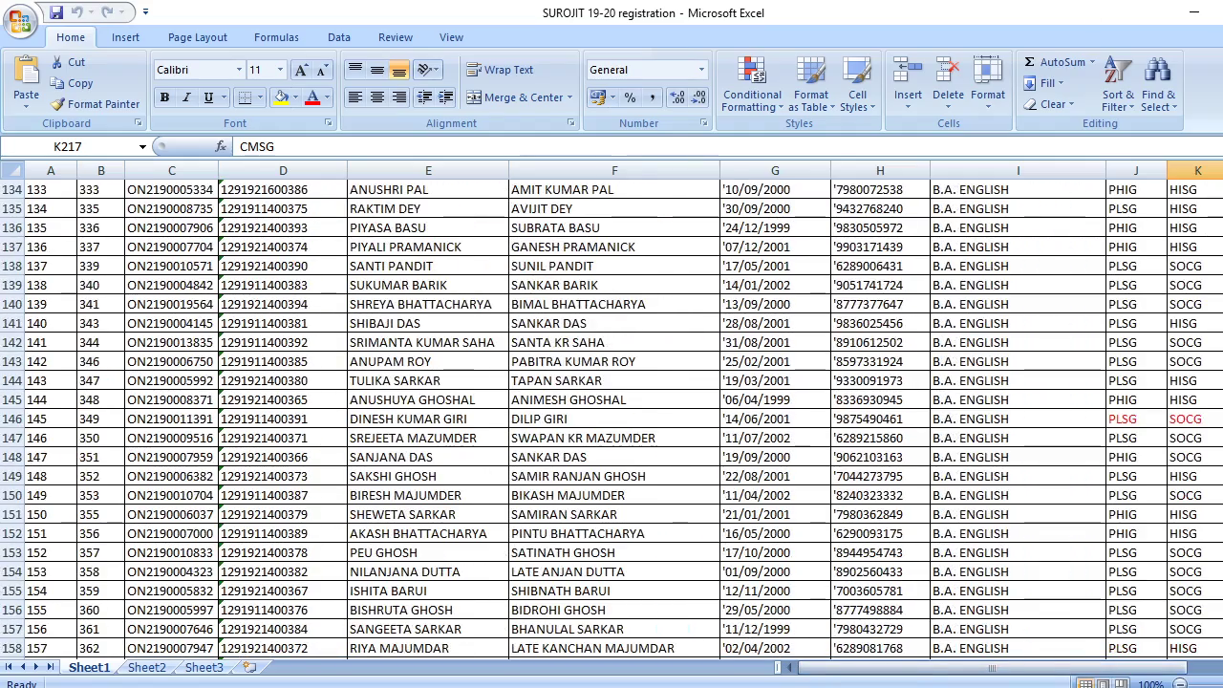
{"action": "left_click", "coordinate": [1194, 12]}
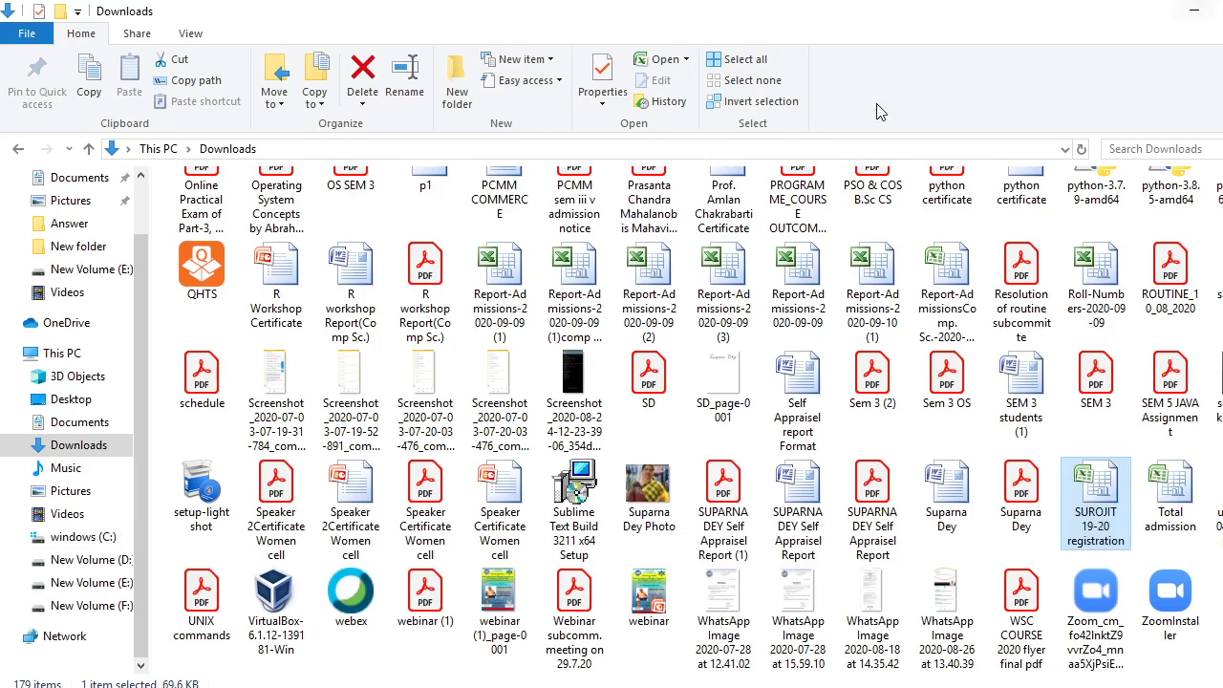
{"action": "left_click", "coordinate": [1201, 11]}
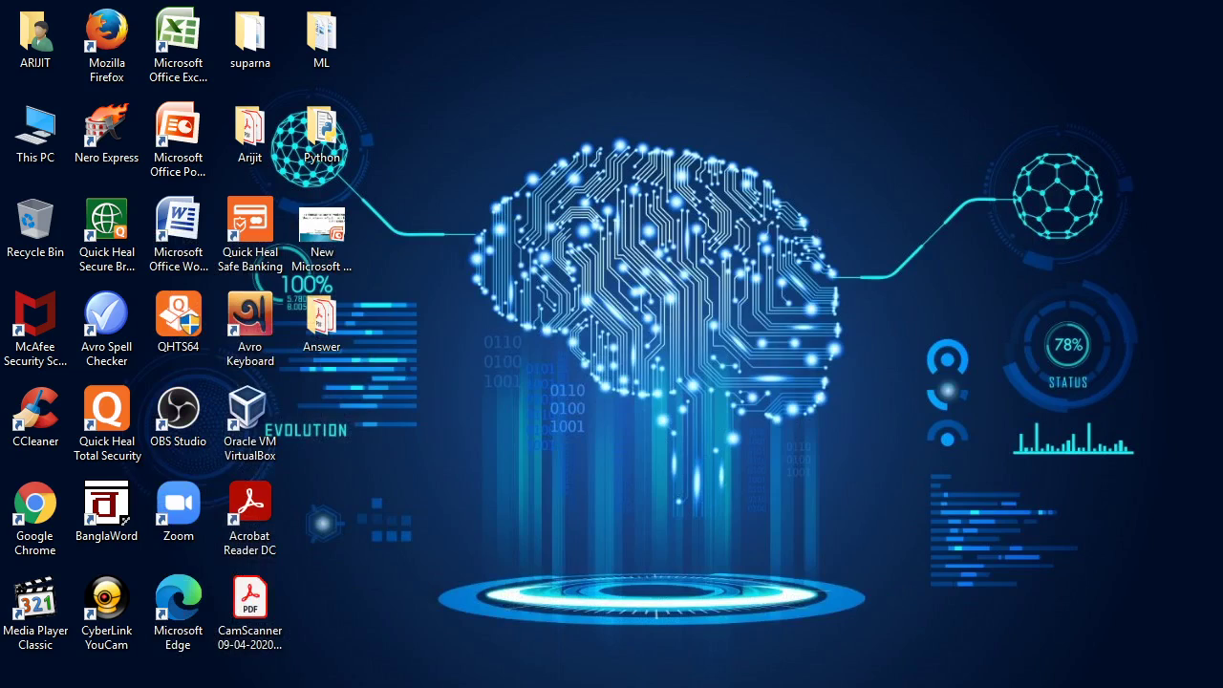
{"action": "key", "text": "alt+Tab"}
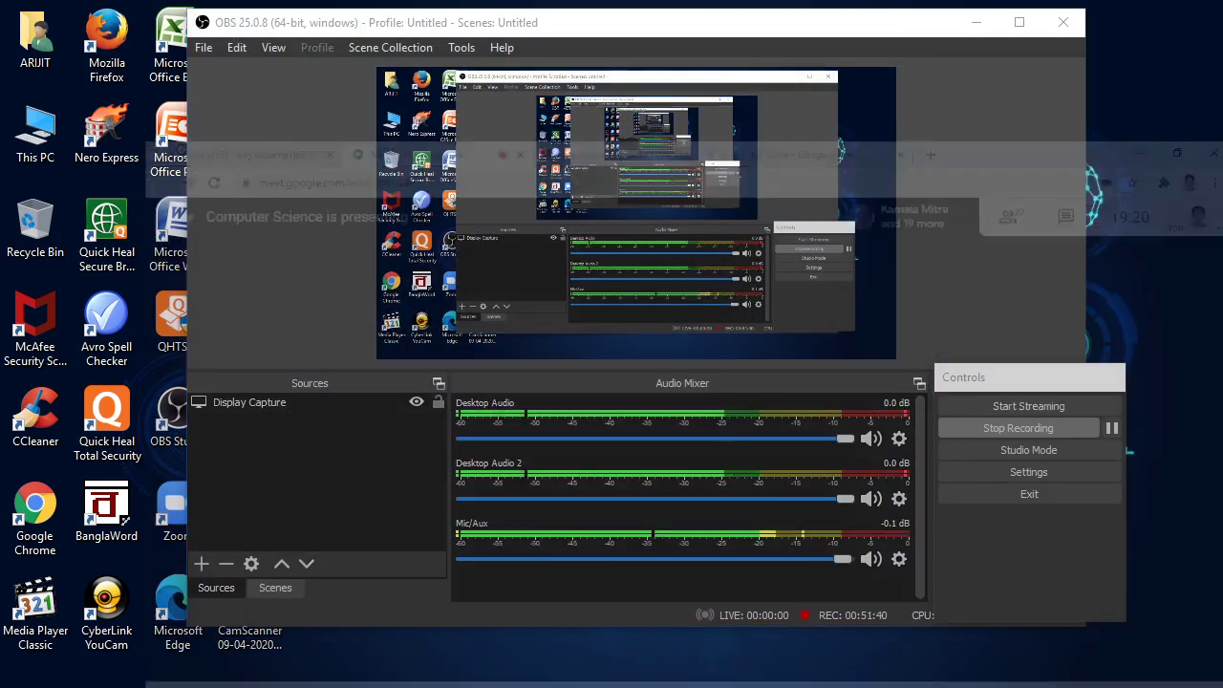
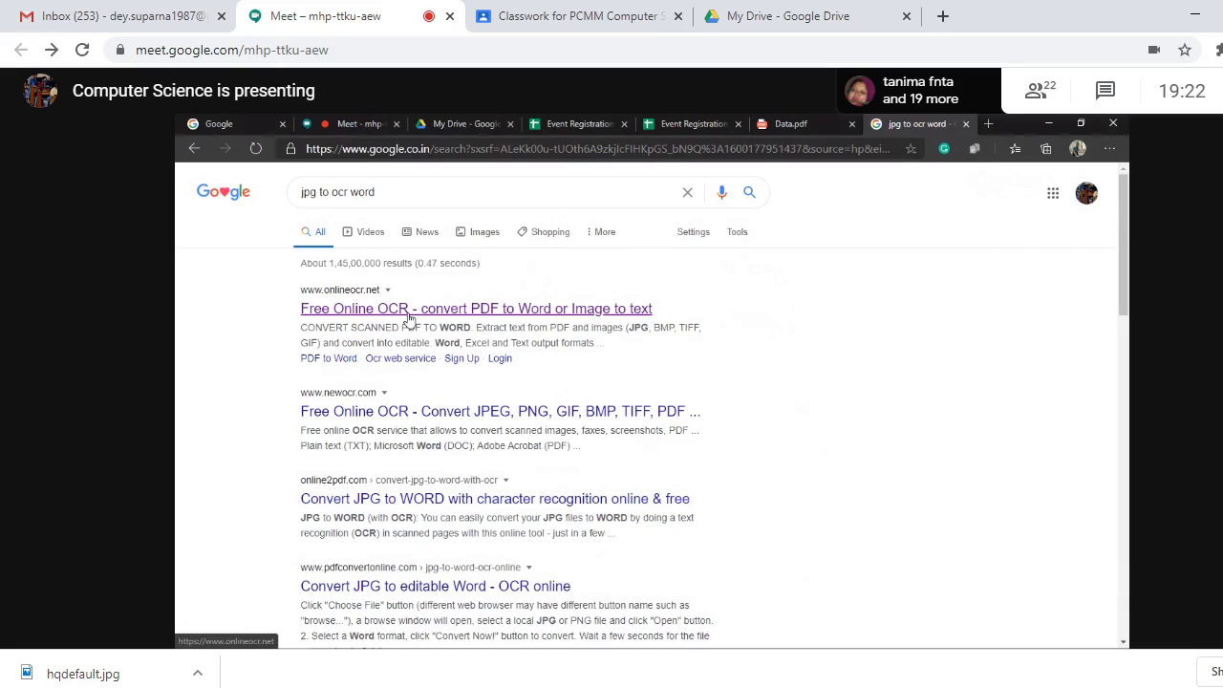
Open the newocr.com Free Online OCR result, browse Downloads for a file to upload, and dismiss the low-battery notice
{"action": "left_click", "coordinate": [427, 412]}
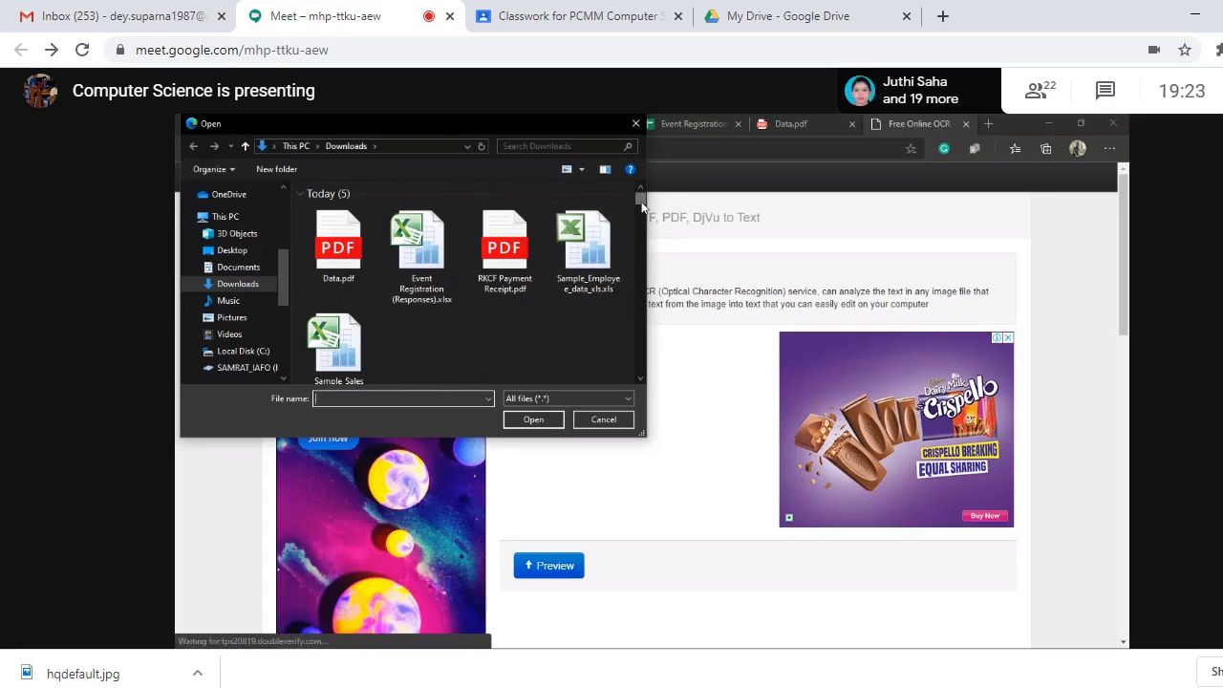
{"action": "left_click_drag", "start_coordinate": [642, 205], "coordinate": [643, 224]}
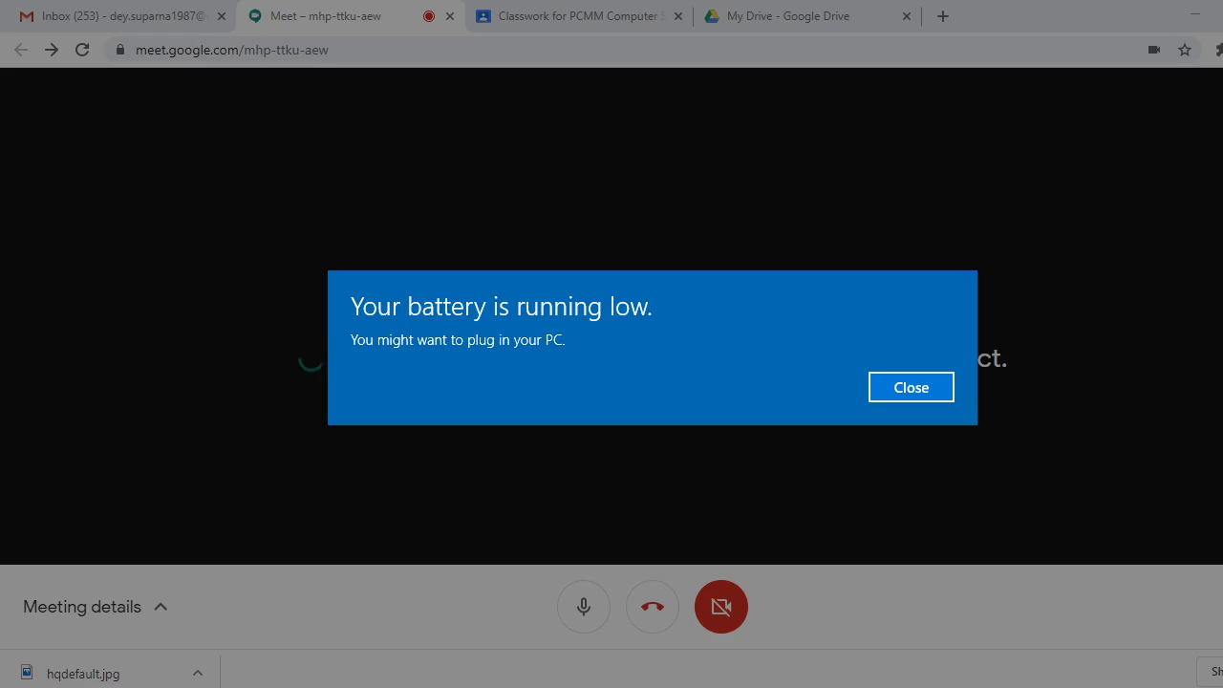
{"action": "key", "text": "Return"}
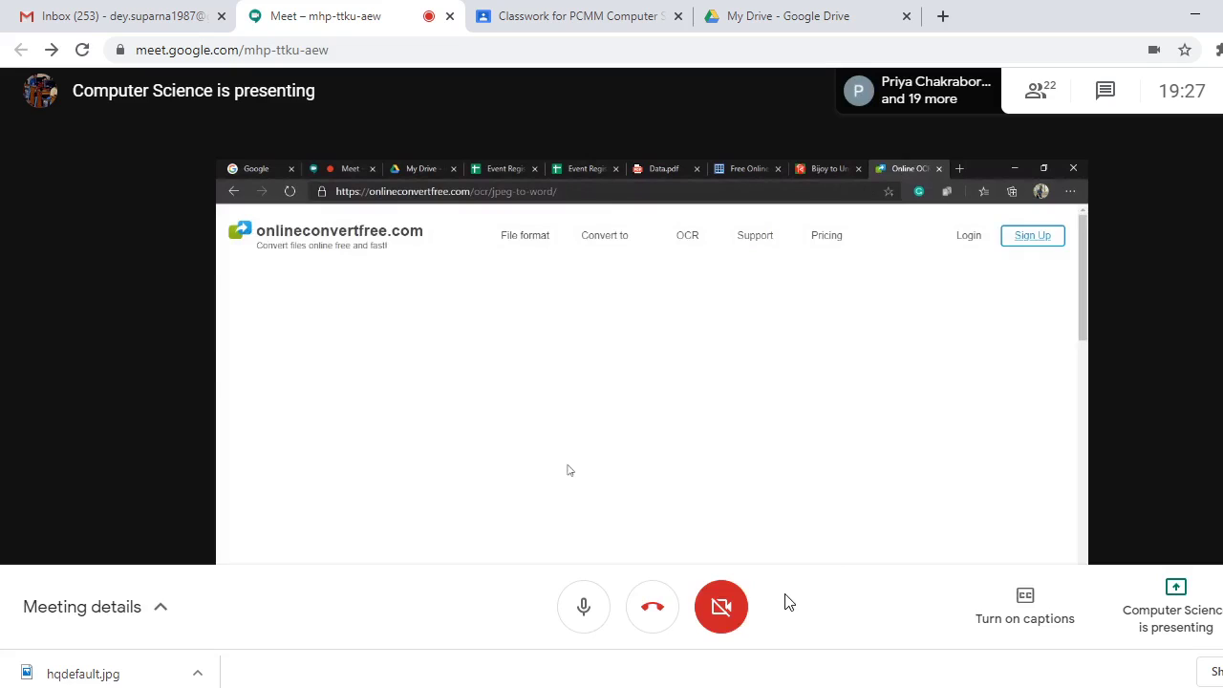
Search in a new tab for "free ocr convert jpg to word bengali", open the i2OCR Bengali OCR result, and close the converted Word document
{"action": "mouse_move", "coordinate": [677, 401]}
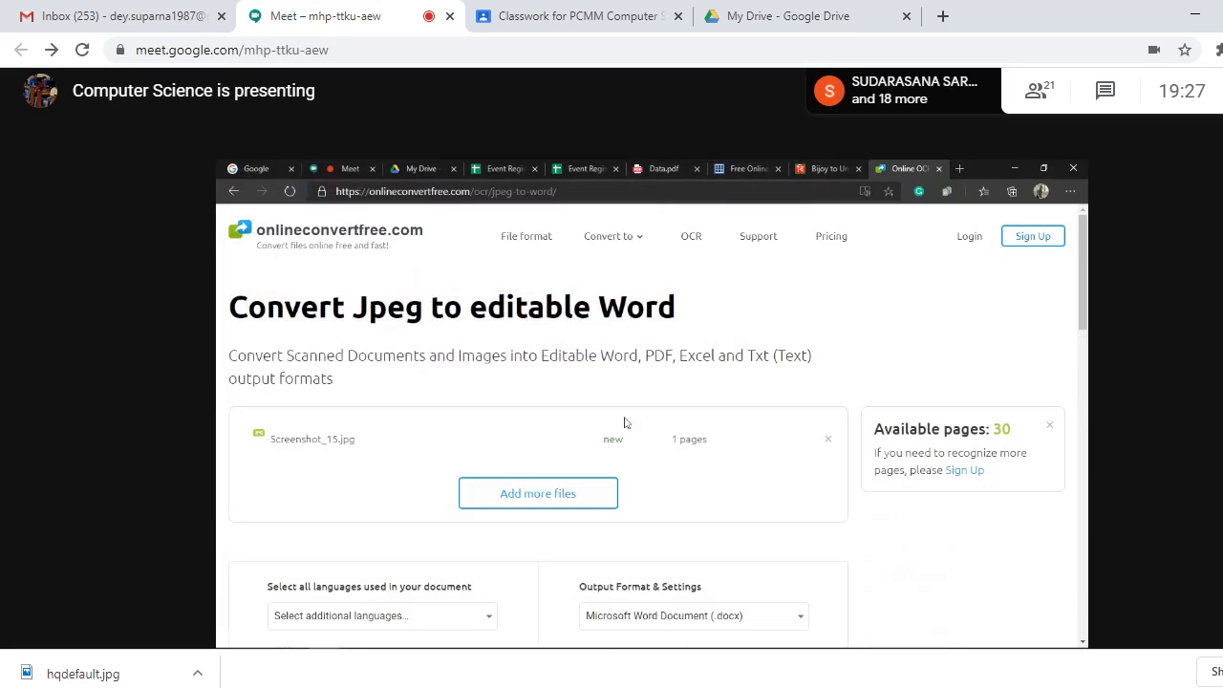
{"action": "mouse_move", "coordinate": [727, 684]}
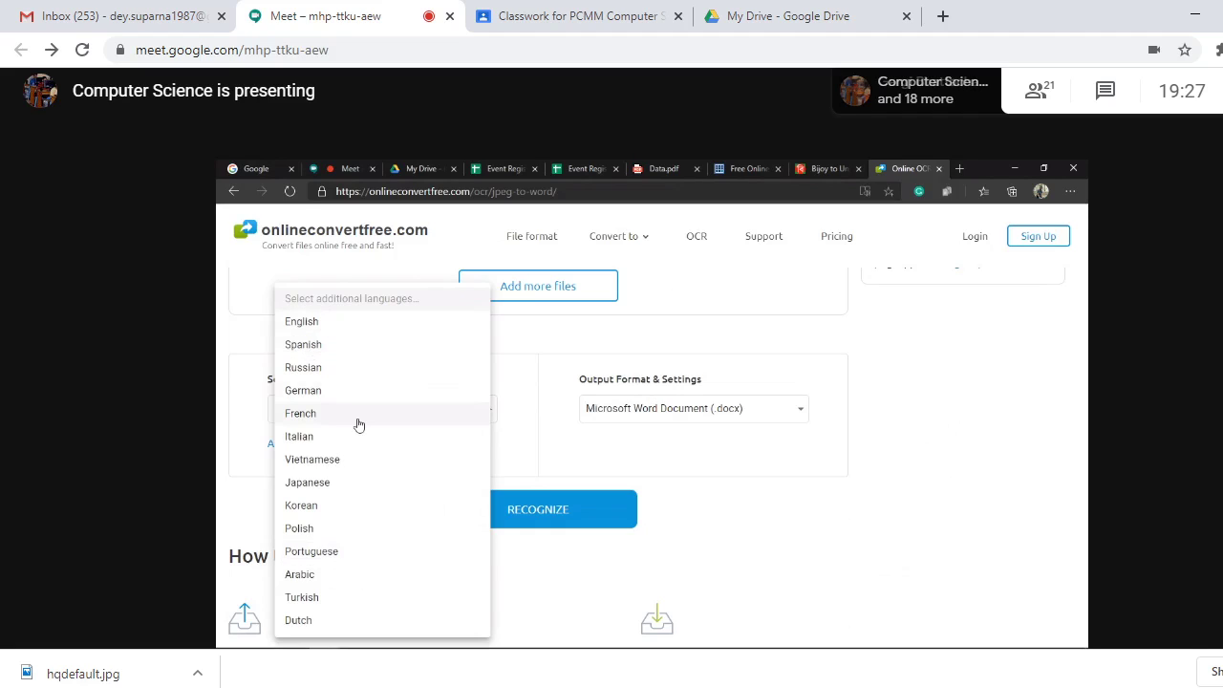
{"action": "left_click", "coordinate": [964, 168]}
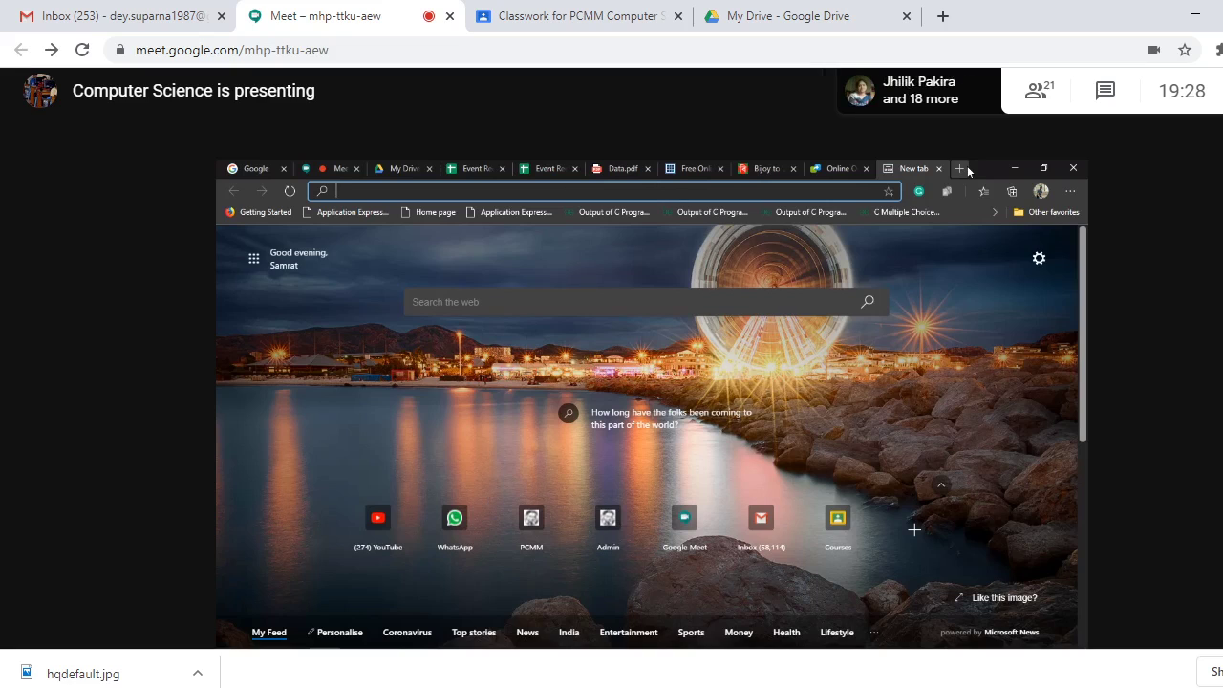
{"action": "type", "text": "free ocr convert jpg to word"}
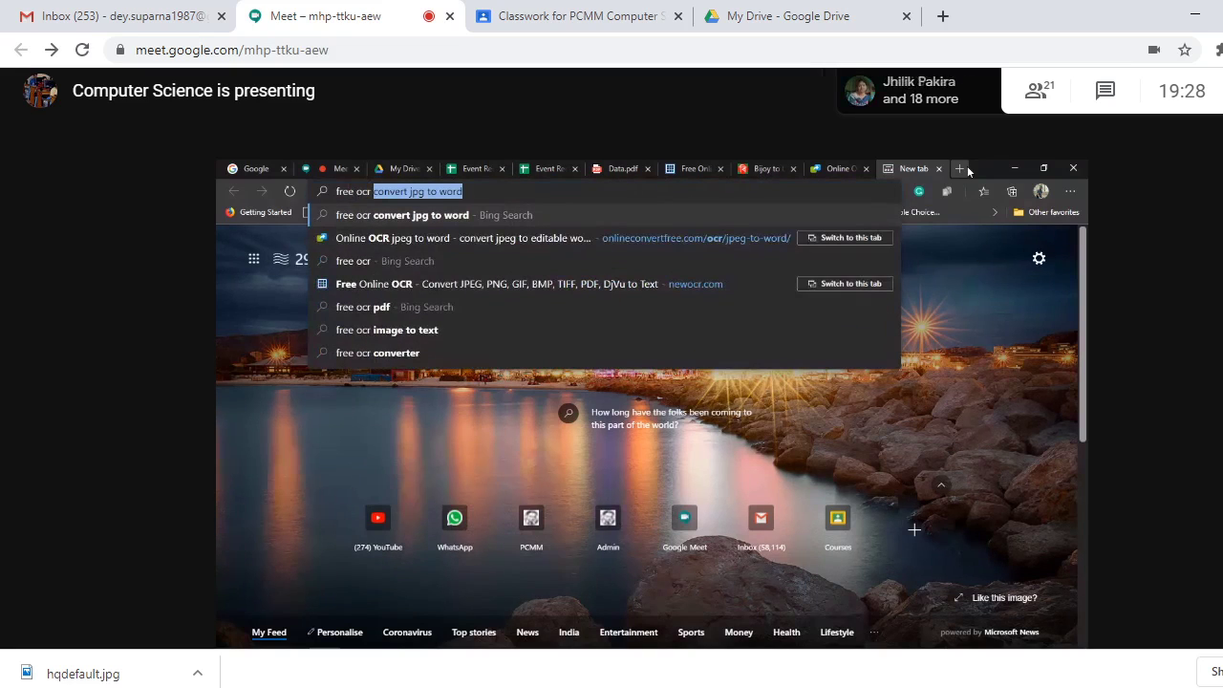
{"action": "key", "text": "End"}
{"action": "type", "text": "bengali"}
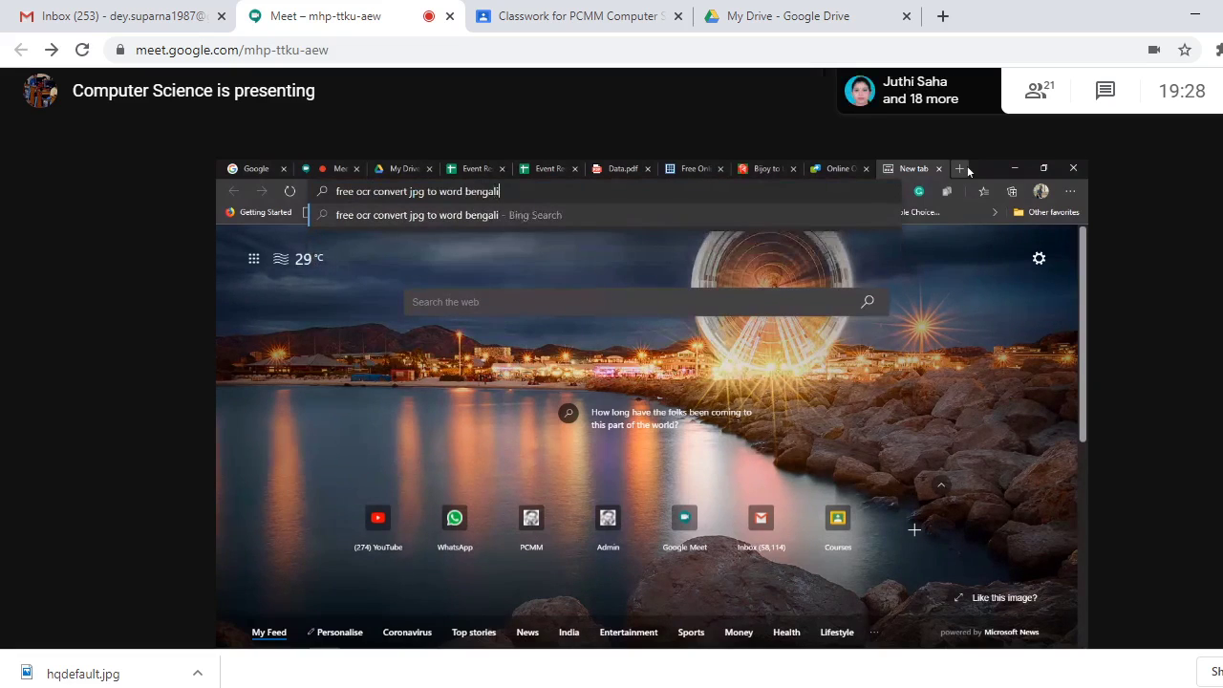
{"action": "key", "text": "Return"}
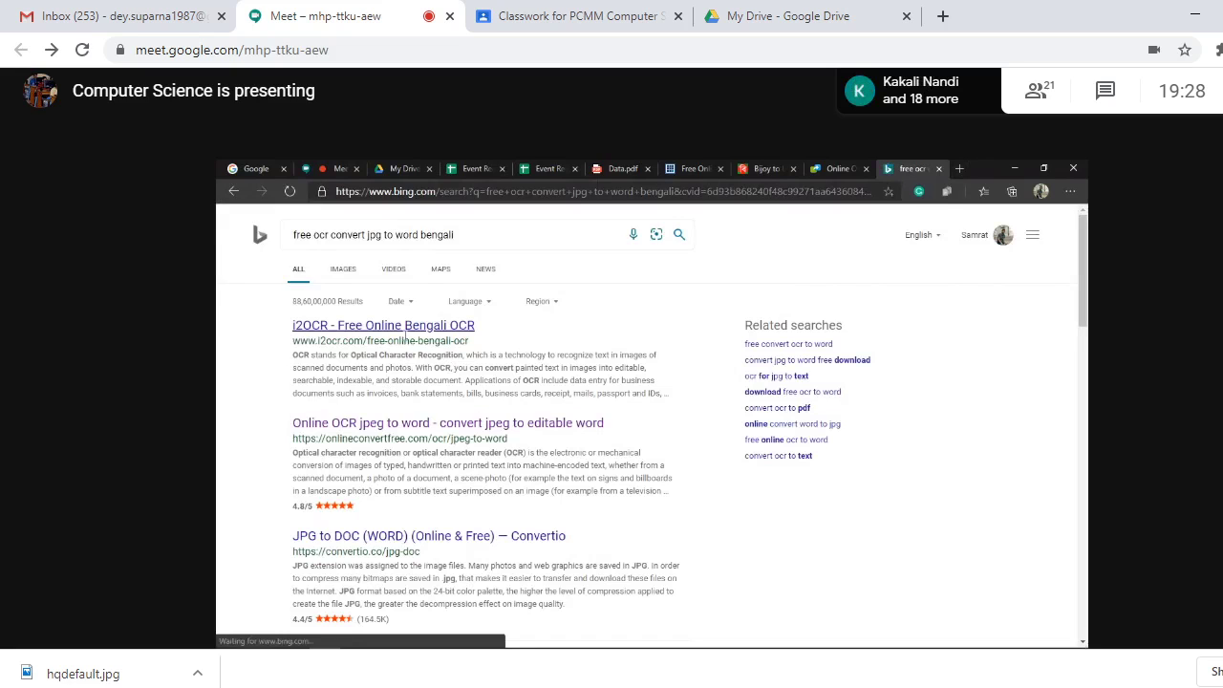
{"action": "left_click", "coordinate": [412, 332]}
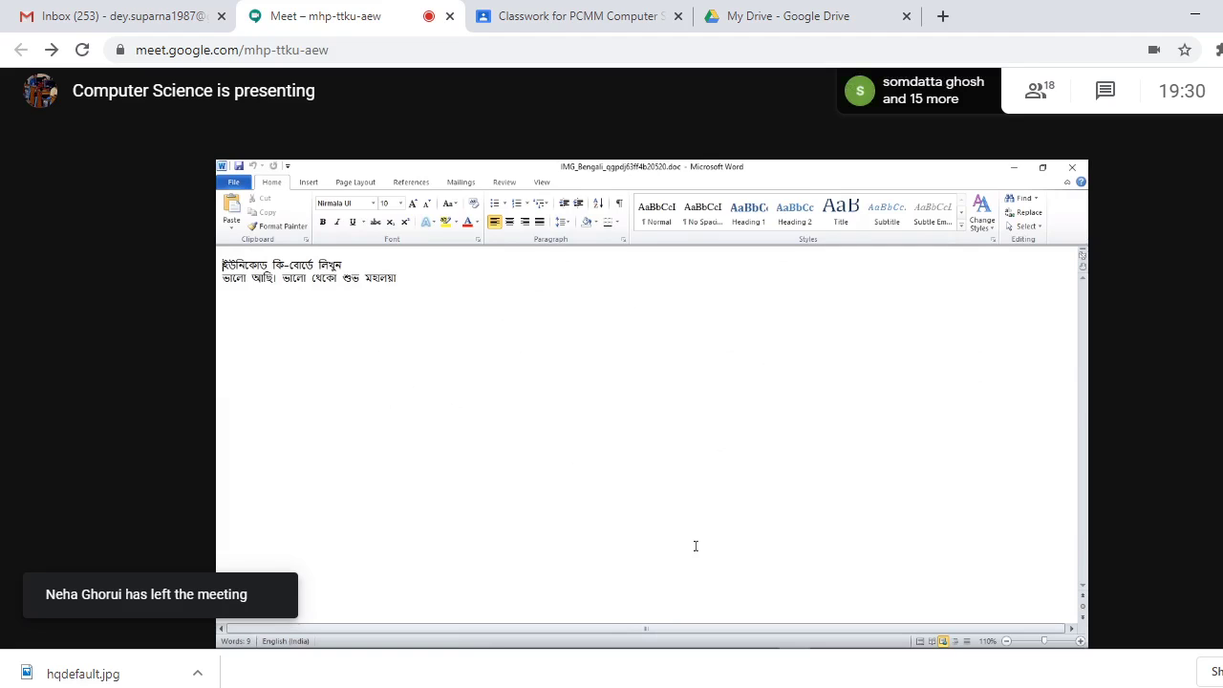
{"action": "left_click", "coordinate": [1071, 166]}
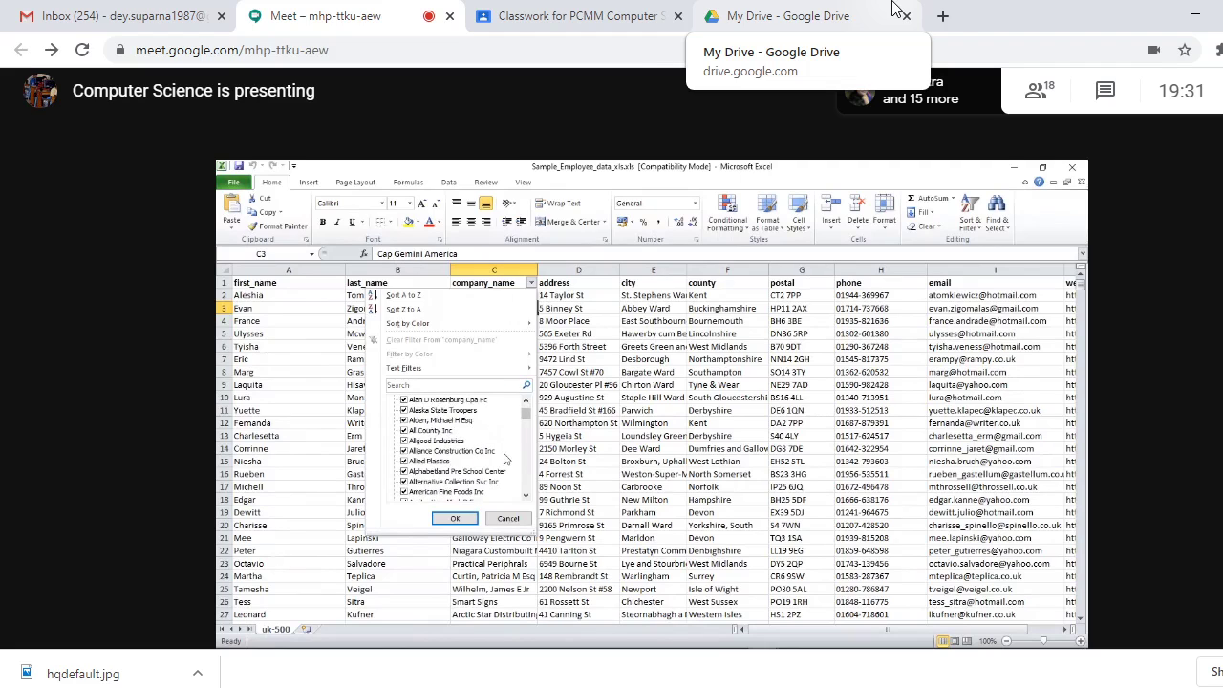
Switch to the 19-20 registration workbook in Excel, examine its column headings and first records, and minimise it
{"action": "mouse_move", "coordinate": [873, 684]}
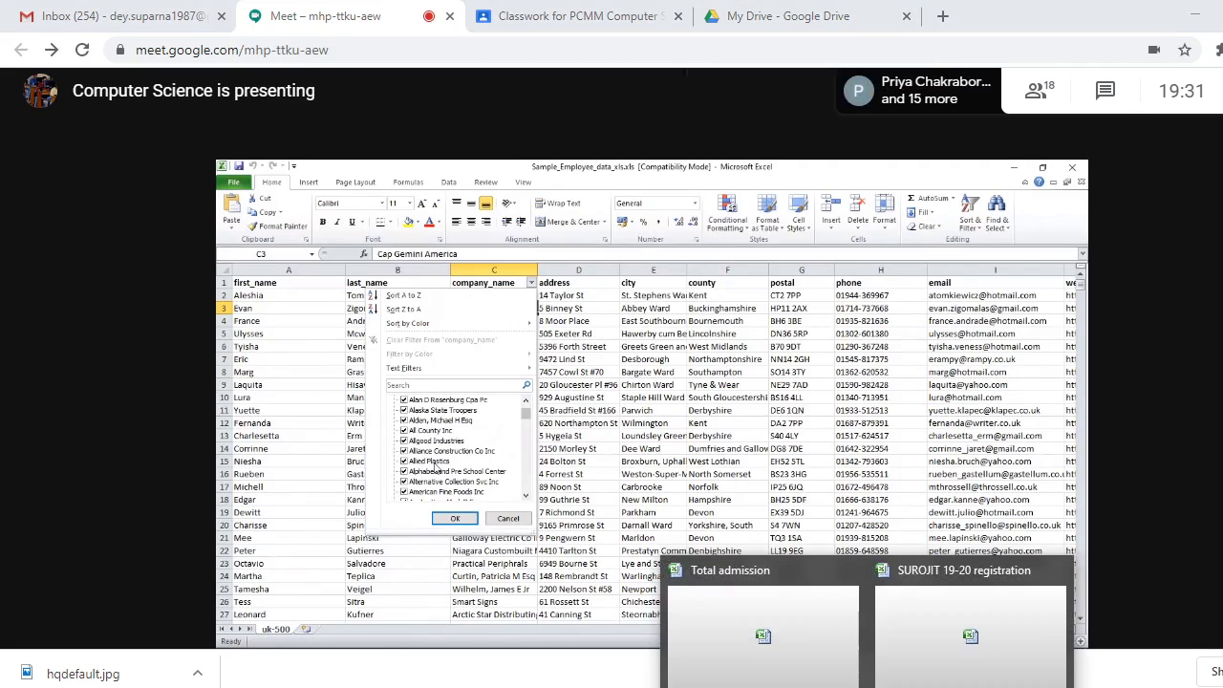
{"action": "left_click", "coordinate": [900, 628]}
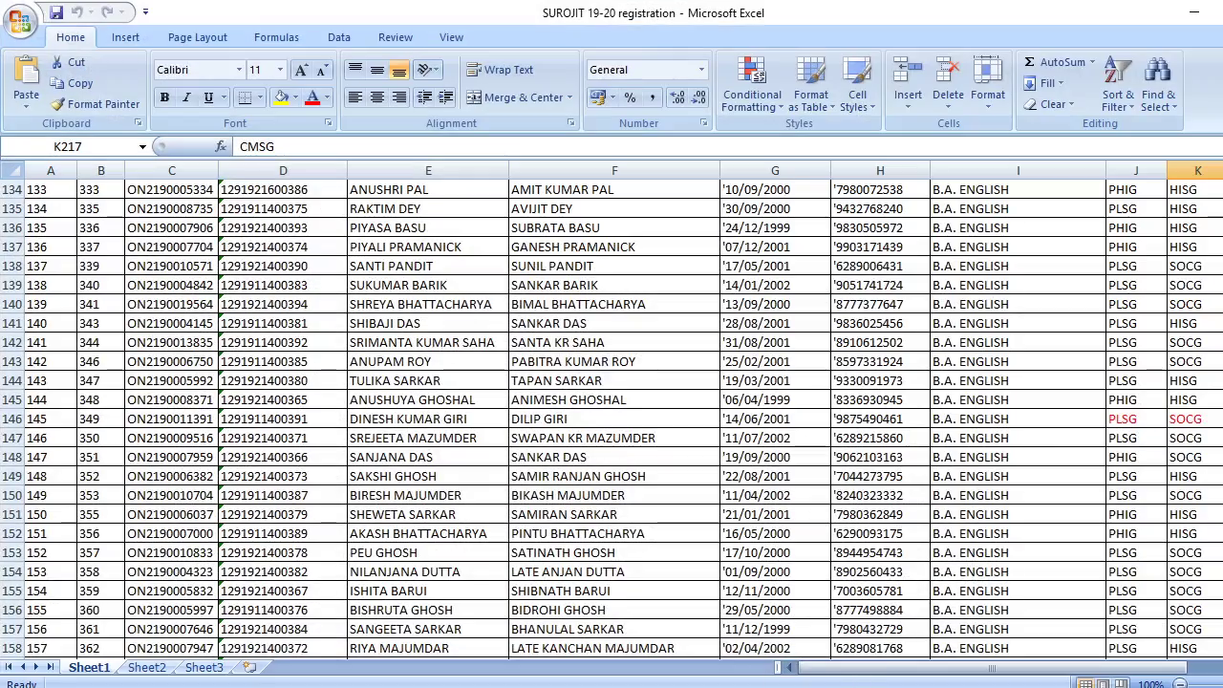
{"action": "scroll", "coordinate": [1035, 400], "scroll_direction": "up", "scroll_amount": 20}
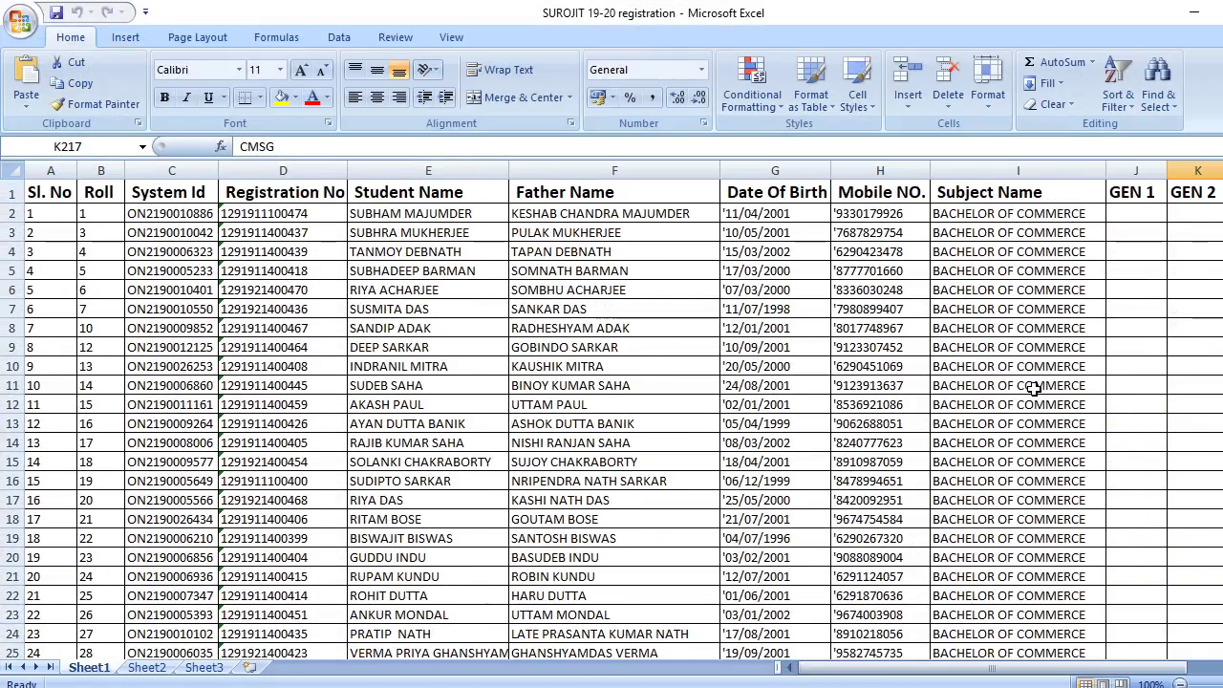
{"action": "left_click", "coordinate": [1192, 21]}
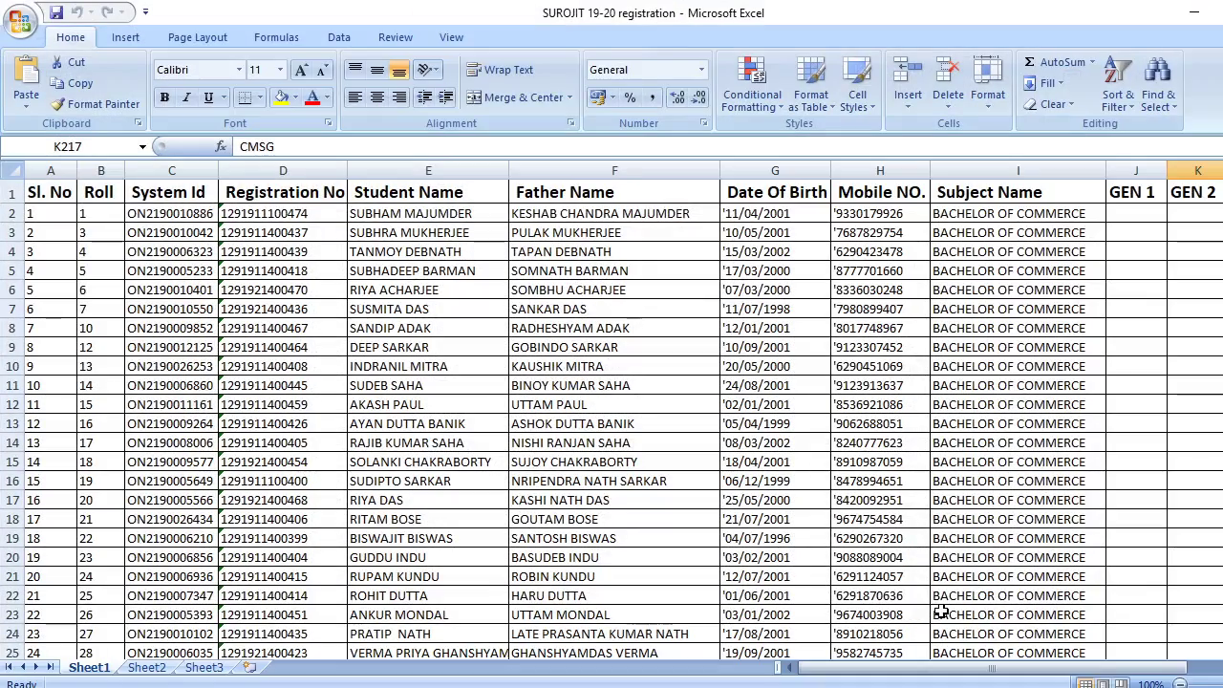
{"action": "left_click", "coordinate": [1190, 18]}
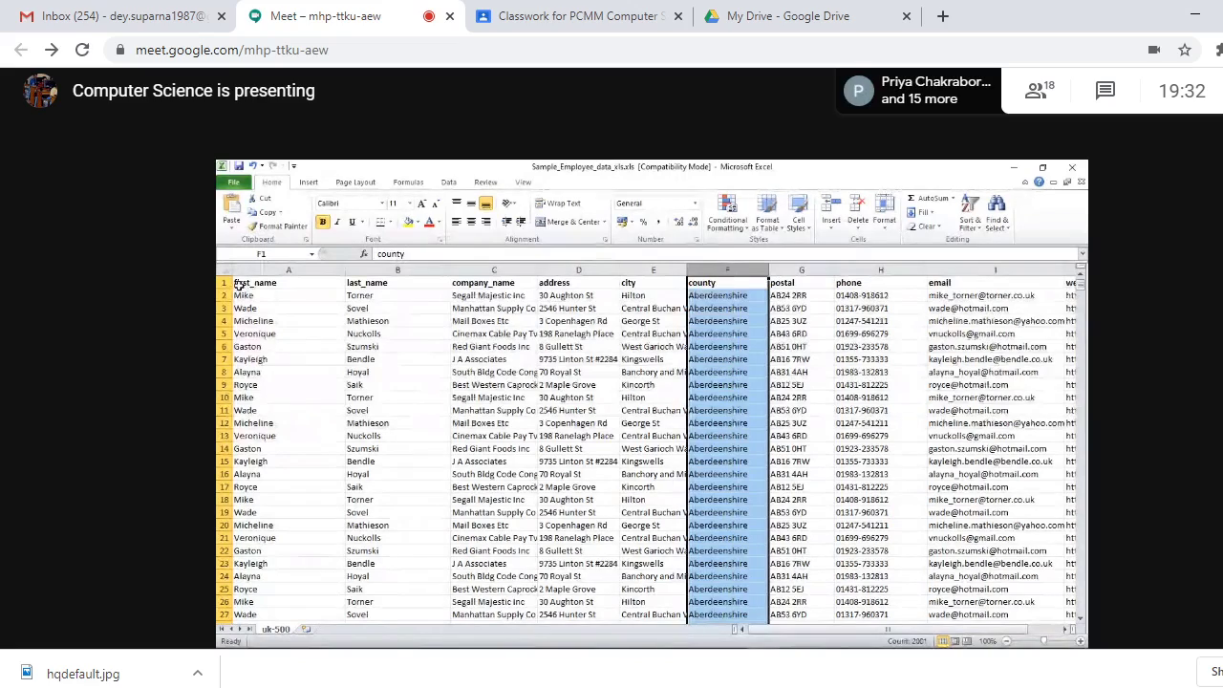
Reopen the 19-20 registration workbook, view the Advanced Filter options without applying them, and minimise Excel
{"action": "mouse_move", "coordinate": [867, 687]}
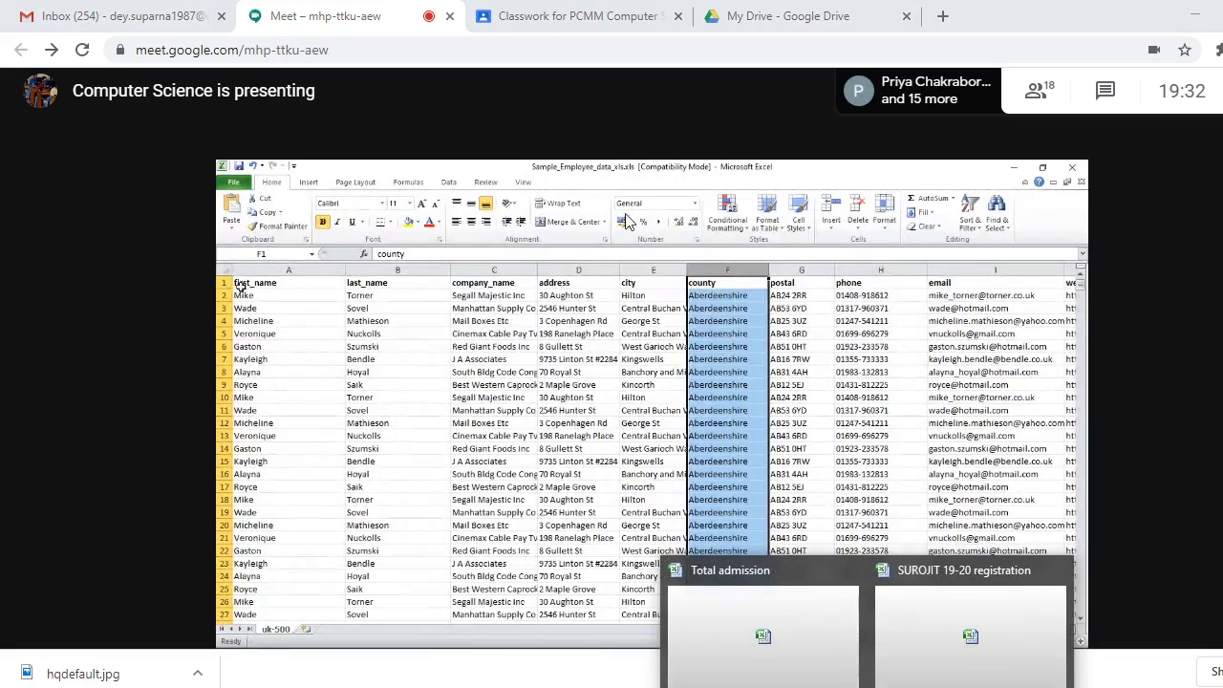
{"action": "left_click", "coordinate": [927, 621]}
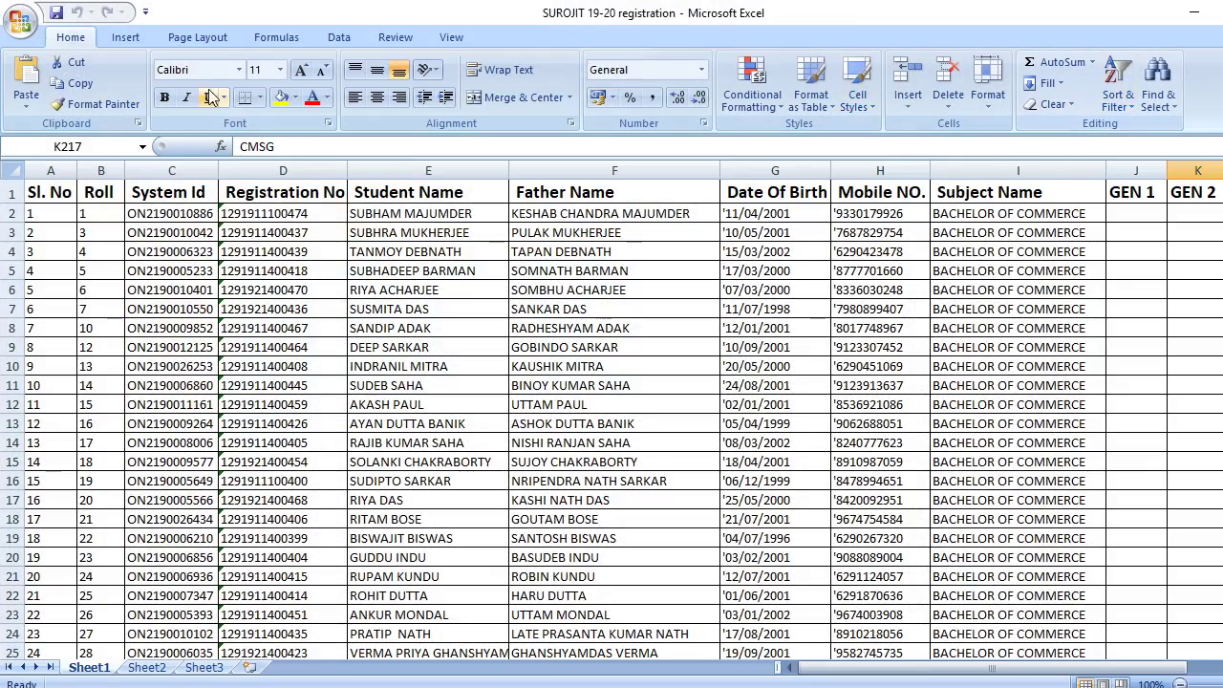
{"action": "left_click", "coordinate": [339, 37]}
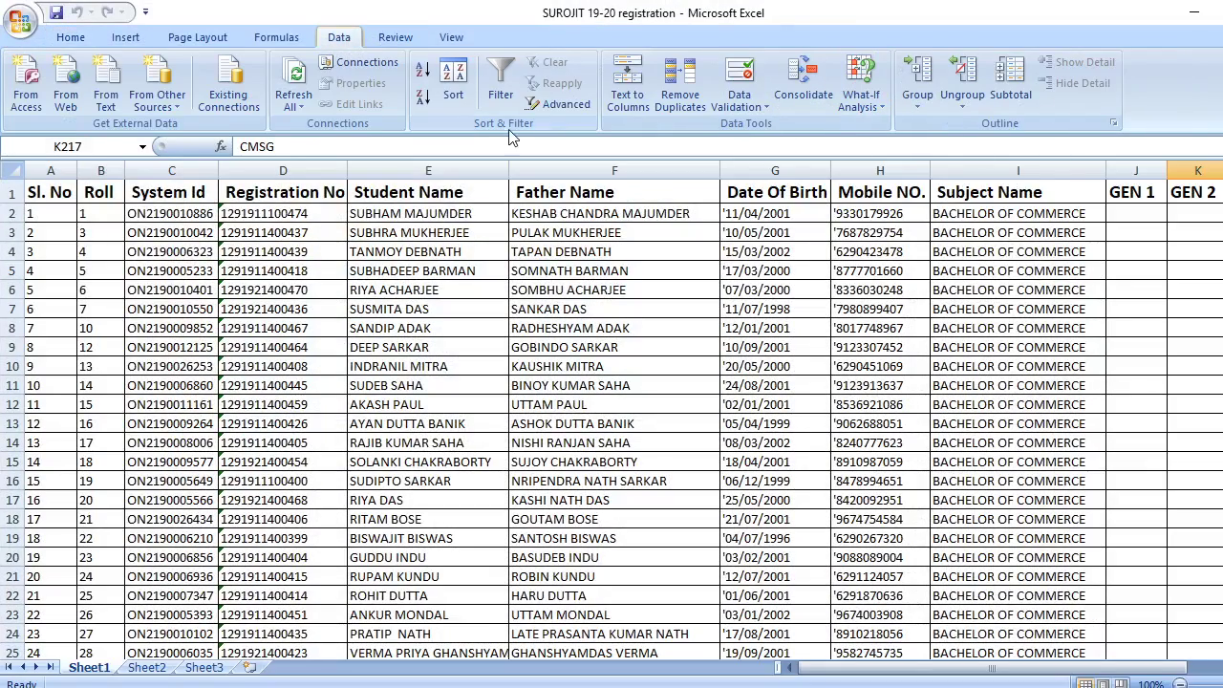
{"action": "left_click", "coordinate": [564, 103]}
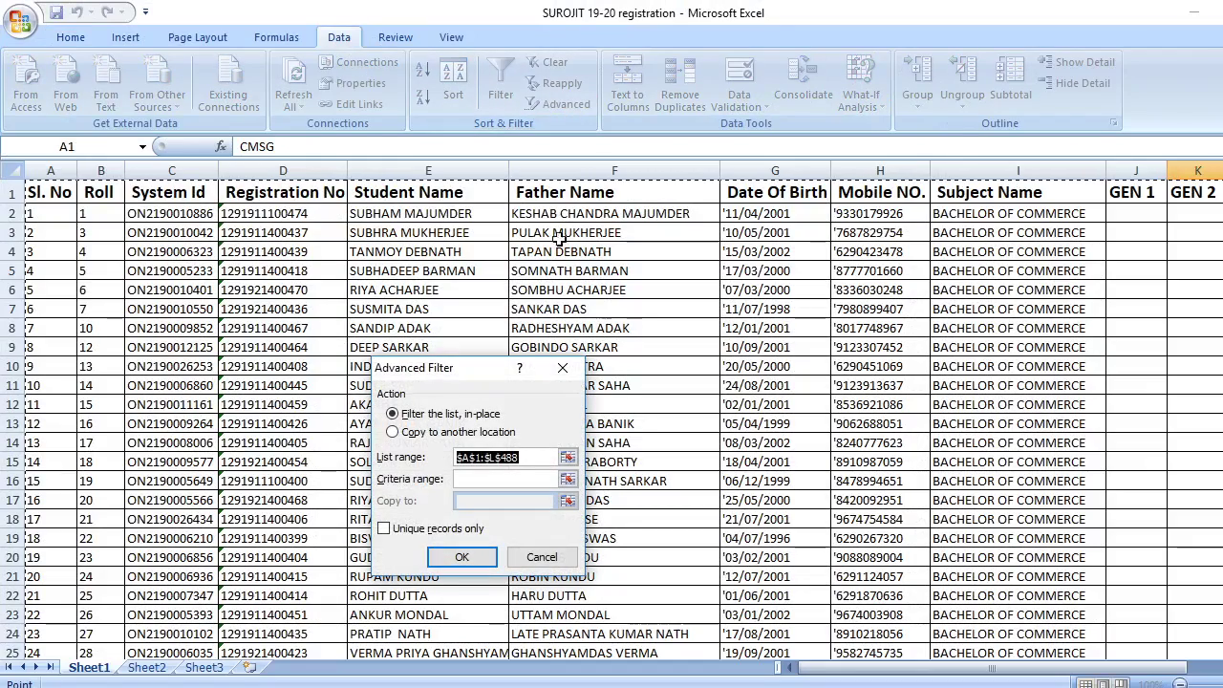
{"action": "left_click", "coordinate": [562, 368]}
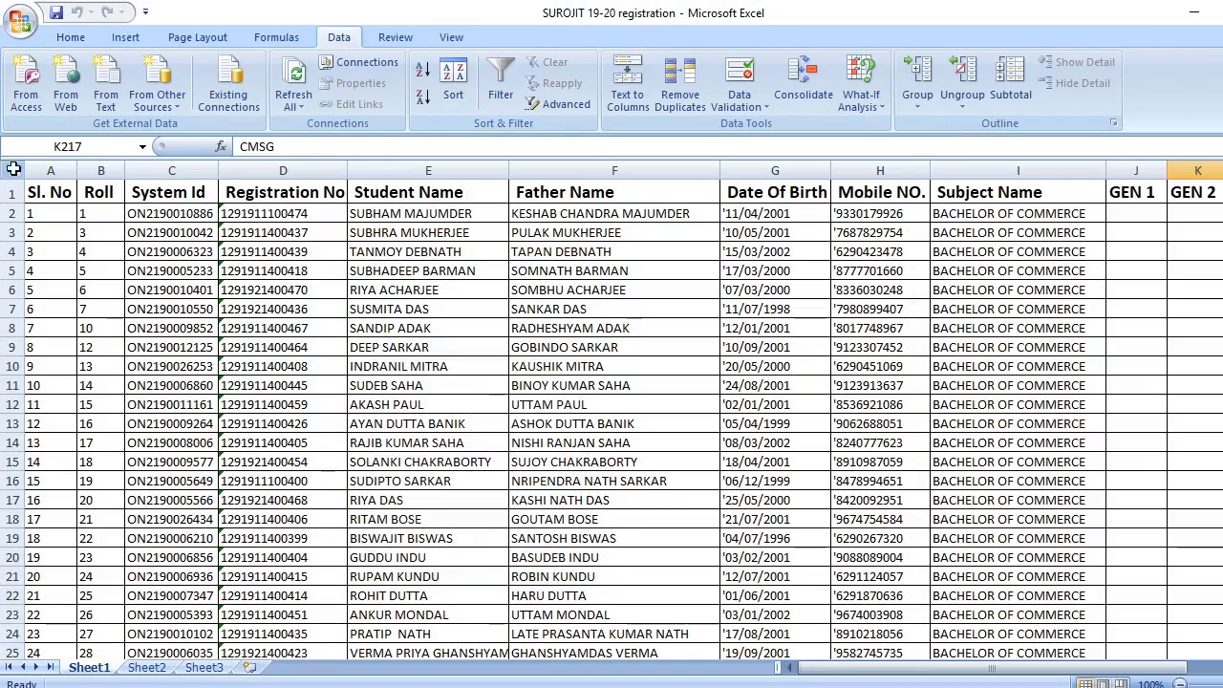
{"action": "left_click", "coordinate": [1194, 13]}
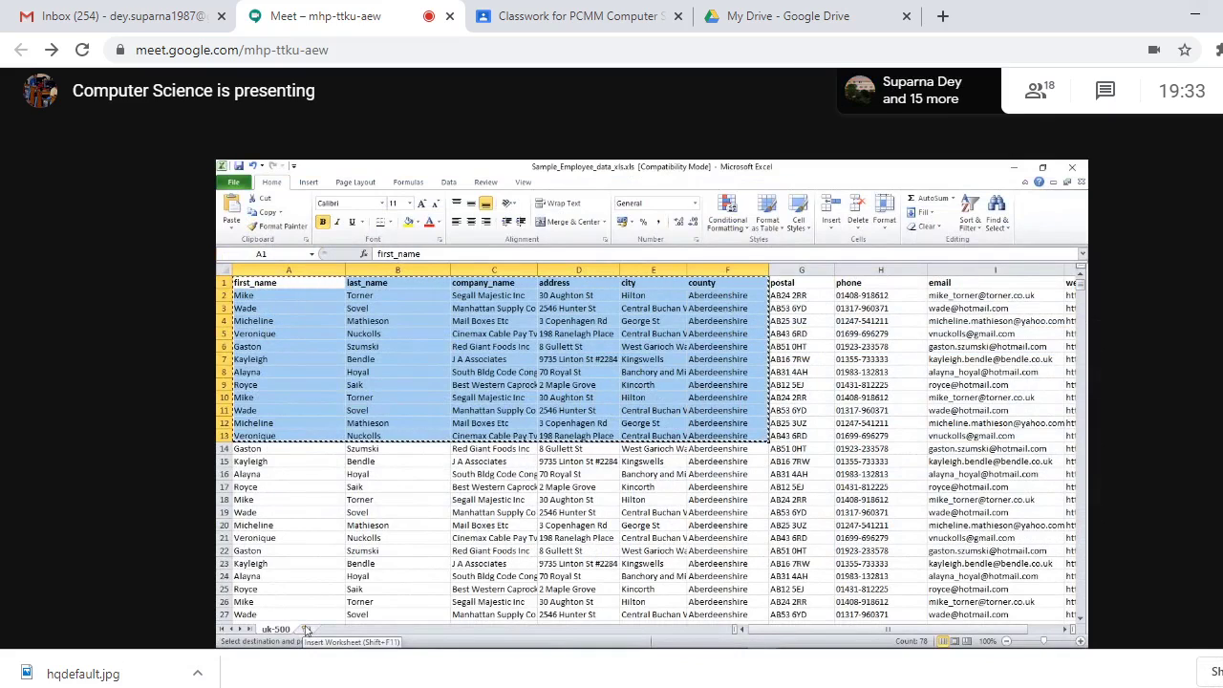
Insert a new worksheet in Sample_Employee_data_xls.xls and paste the copied employee rows, first_name through county, starting at A1
{"action": "left_click", "coordinate": [306, 629]}
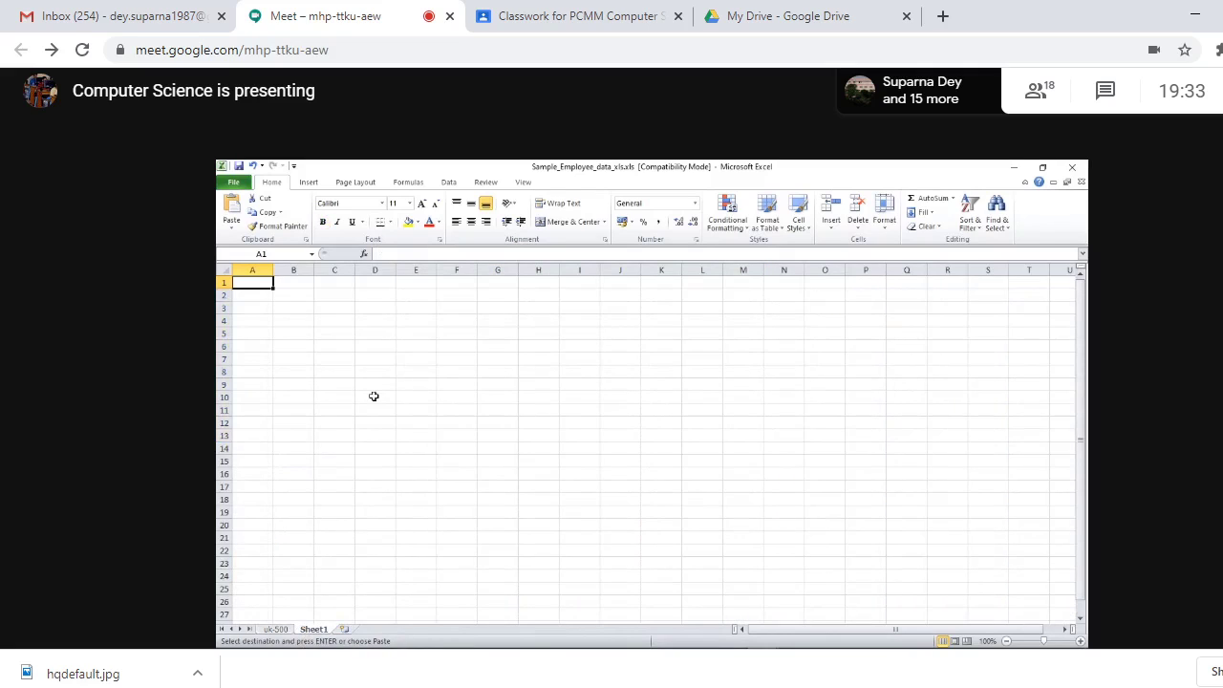
{"action": "key", "text": "ctrl+v"}
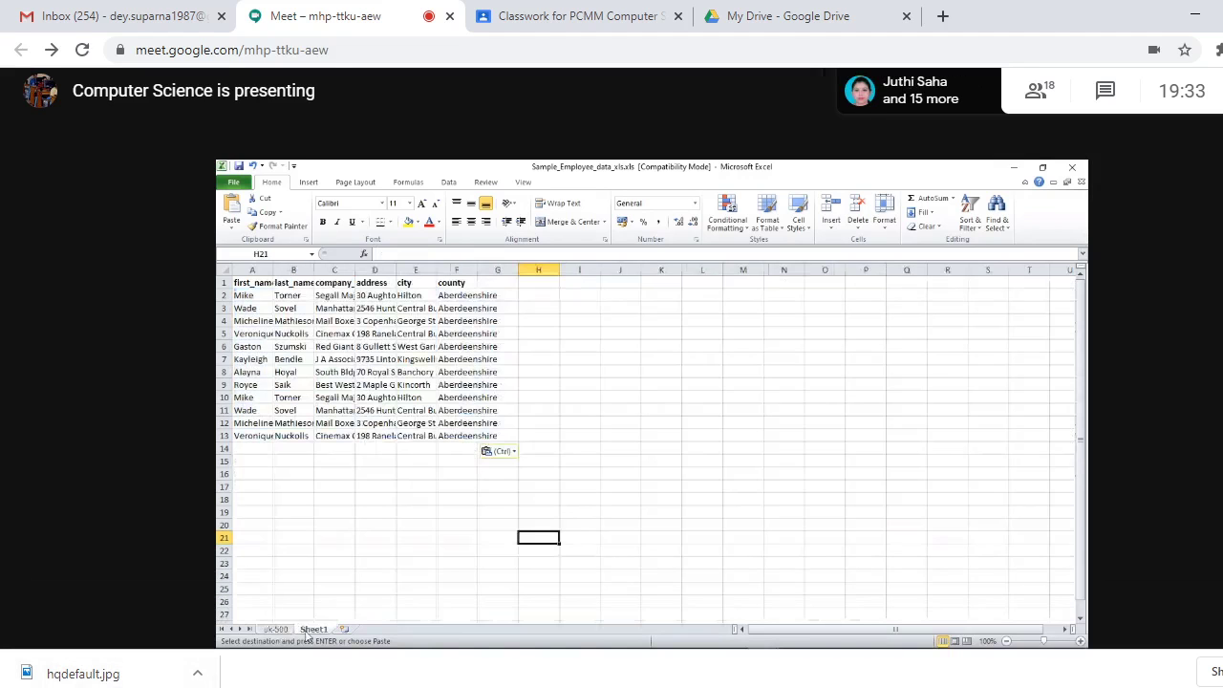
Reopen the 19-20 registration workbook in Excel, view its student records, and return to the Google Meet session
{"action": "mouse_move", "coordinate": [858, 680]}
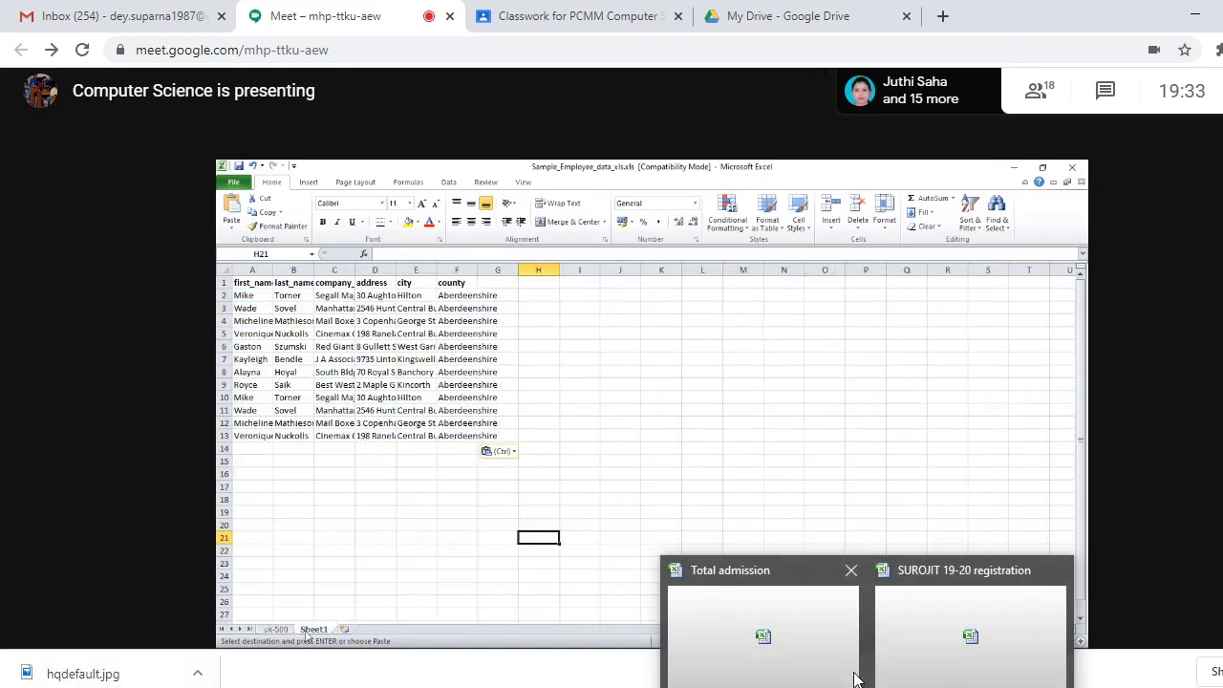
{"action": "left_click", "coordinate": [942, 663]}
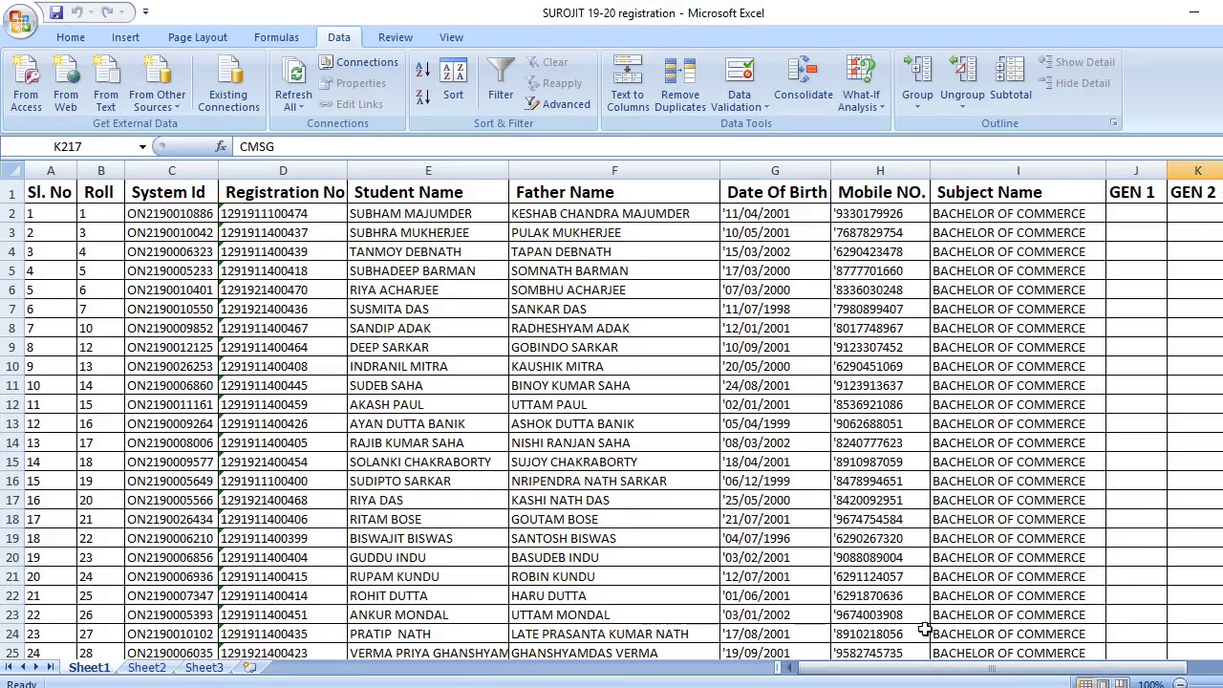
{"action": "key", "text": "alt+Tab"}
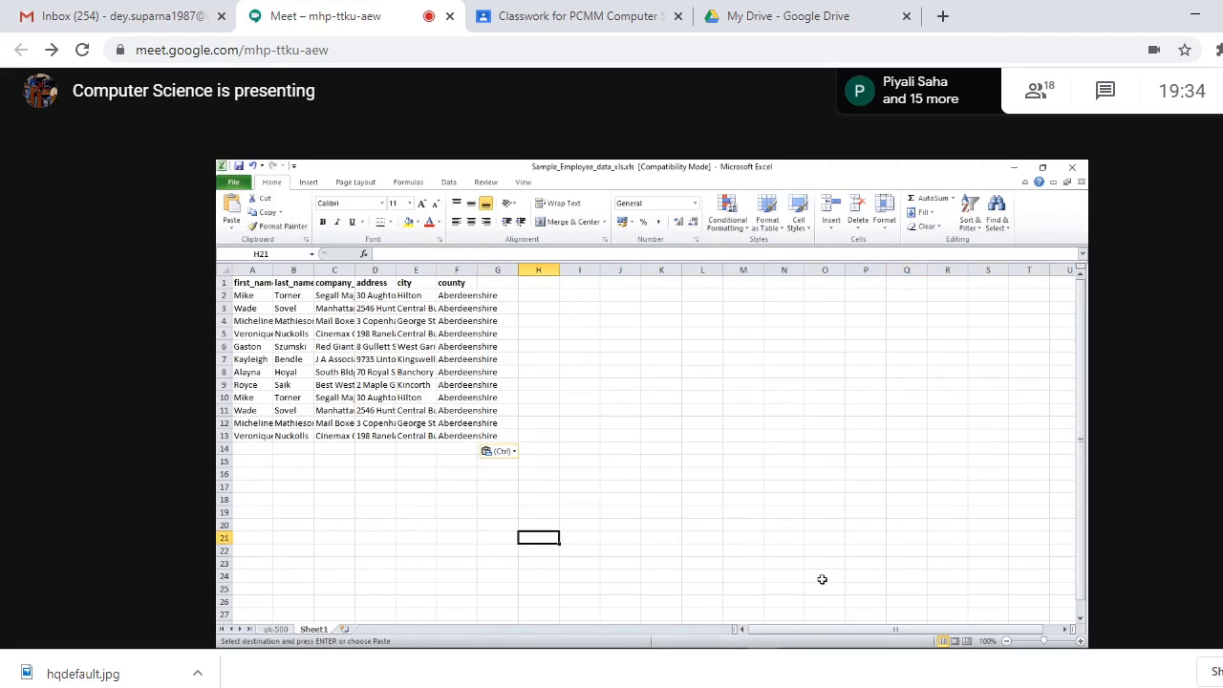
Switch to the browser window showing i2OCR and open youtube.com in a new tab
{"action": "mouse_move", "coordinate": [477, 646]}
{"action": "left_click", "coordinate": [326, 638]}
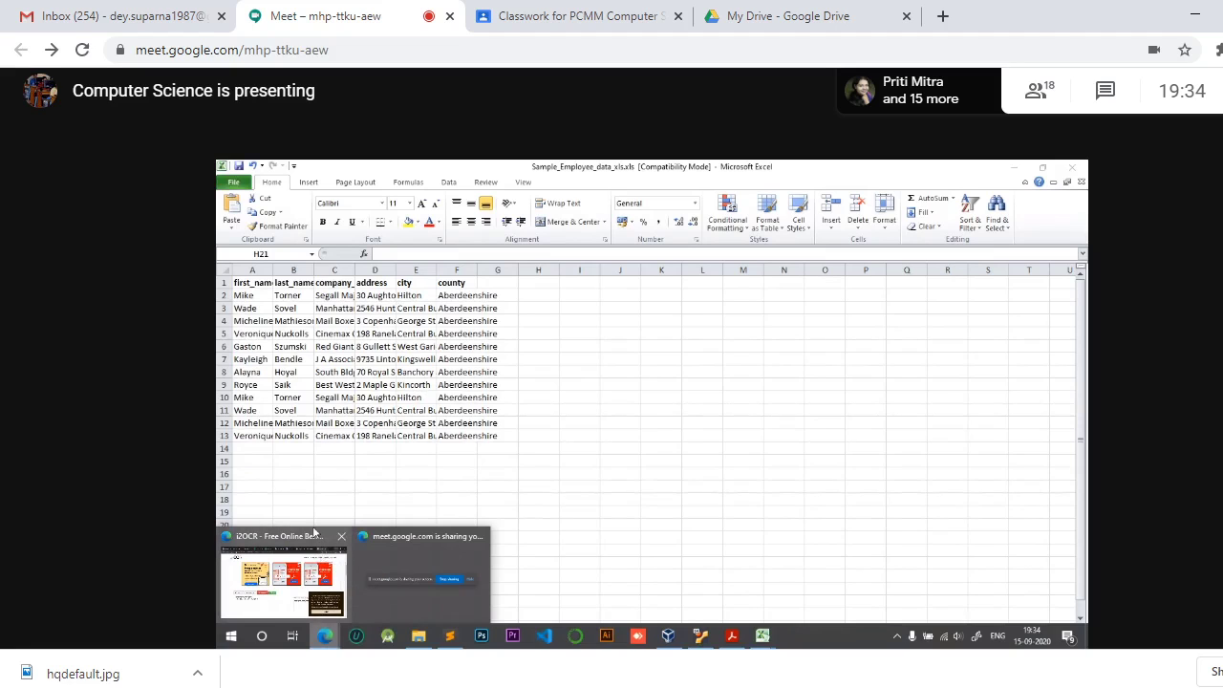
{"action": "left_click", "coordinate": [315, 534]}
{"action": "left_click", "coordinate": [961, 168]}
{"action": "type", "text": "you"}
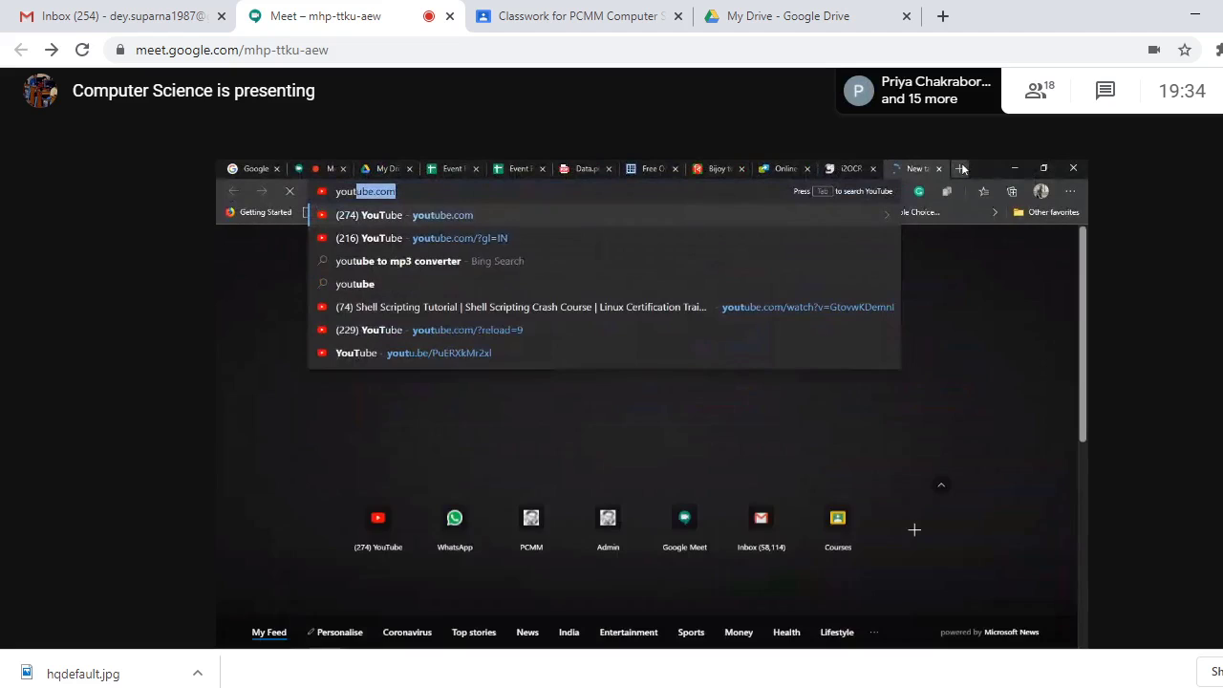
{"action": "type", "text": "tube.com/?reload=9"}
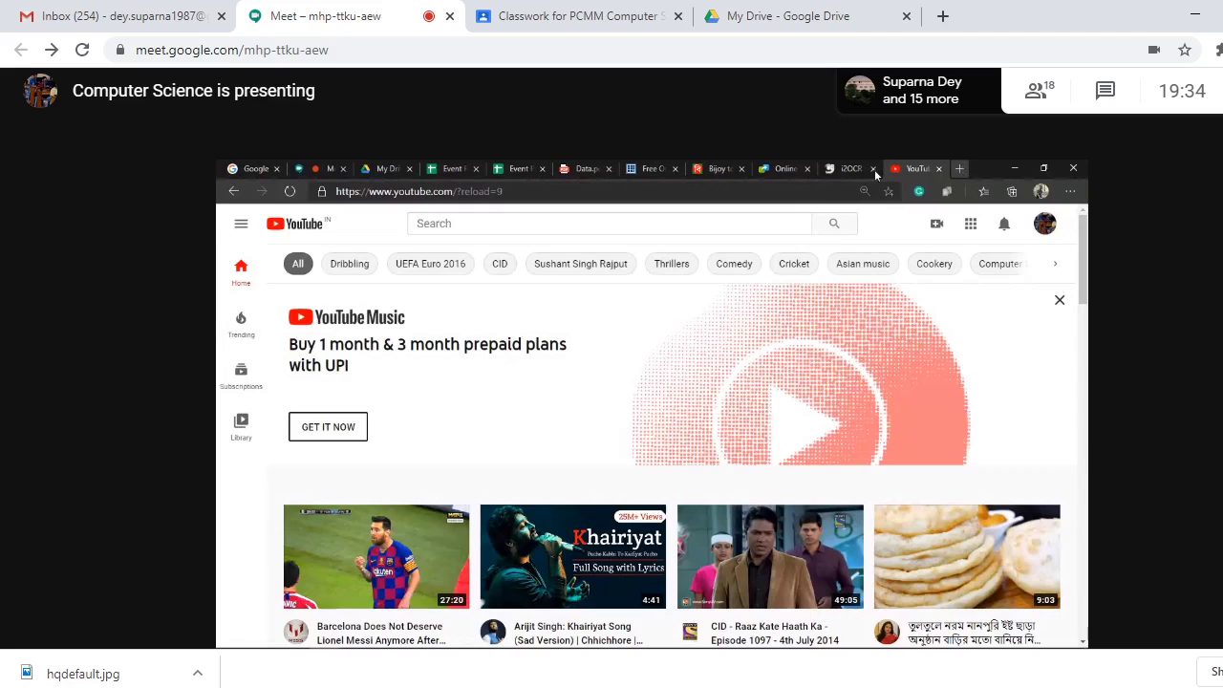
Search YouTube for "ms excel 2016 tutorial" using the matching suggestion
{"action": "left_click", "coordinate": [721, 219]}
{"action": "type", "text": "M"}
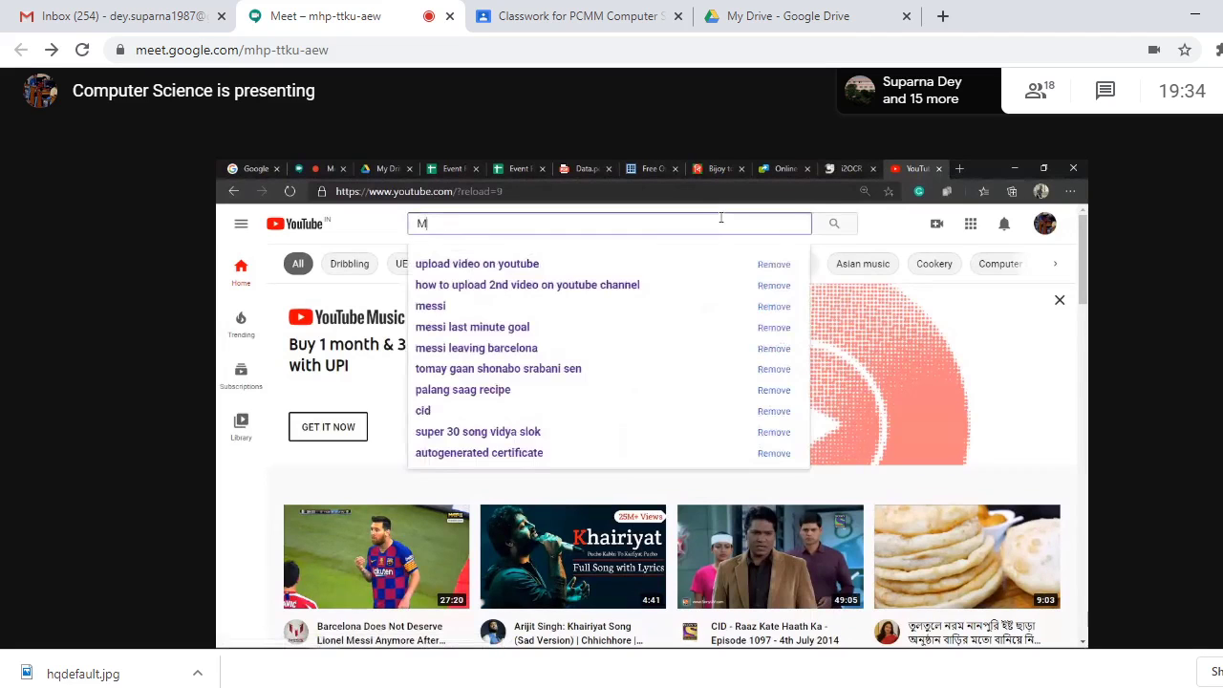
{"action": "type", "text": "S e"}
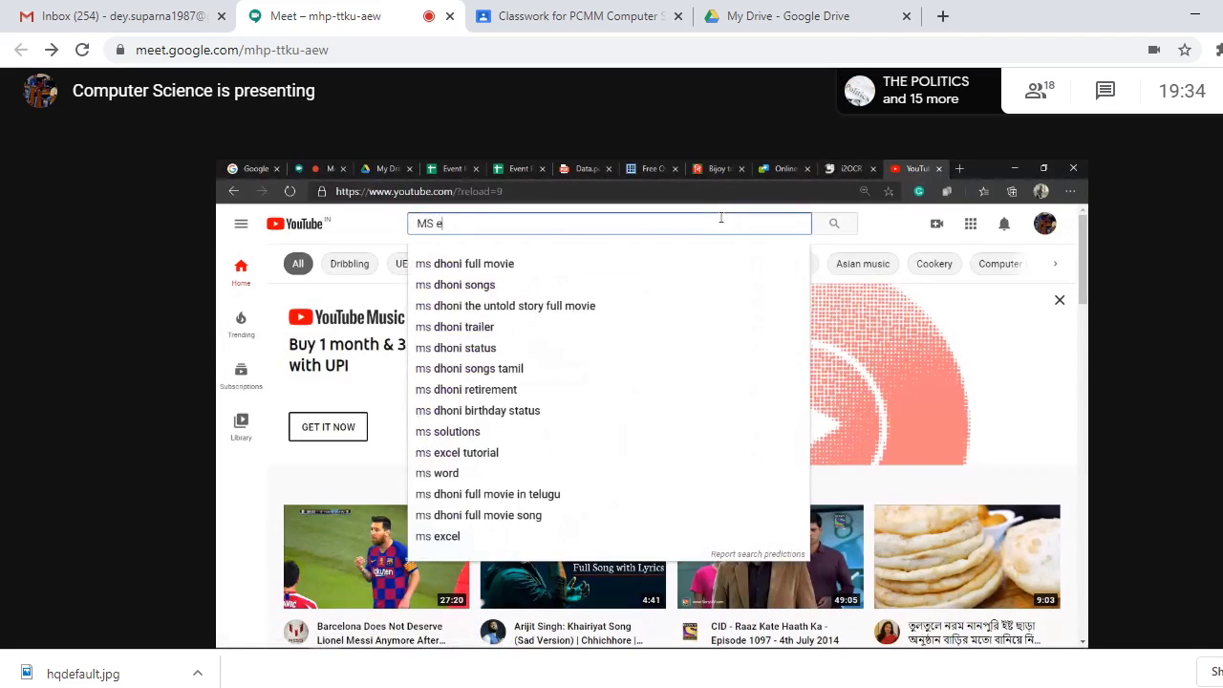
{"action": "type", "text": "xcel 2016"}
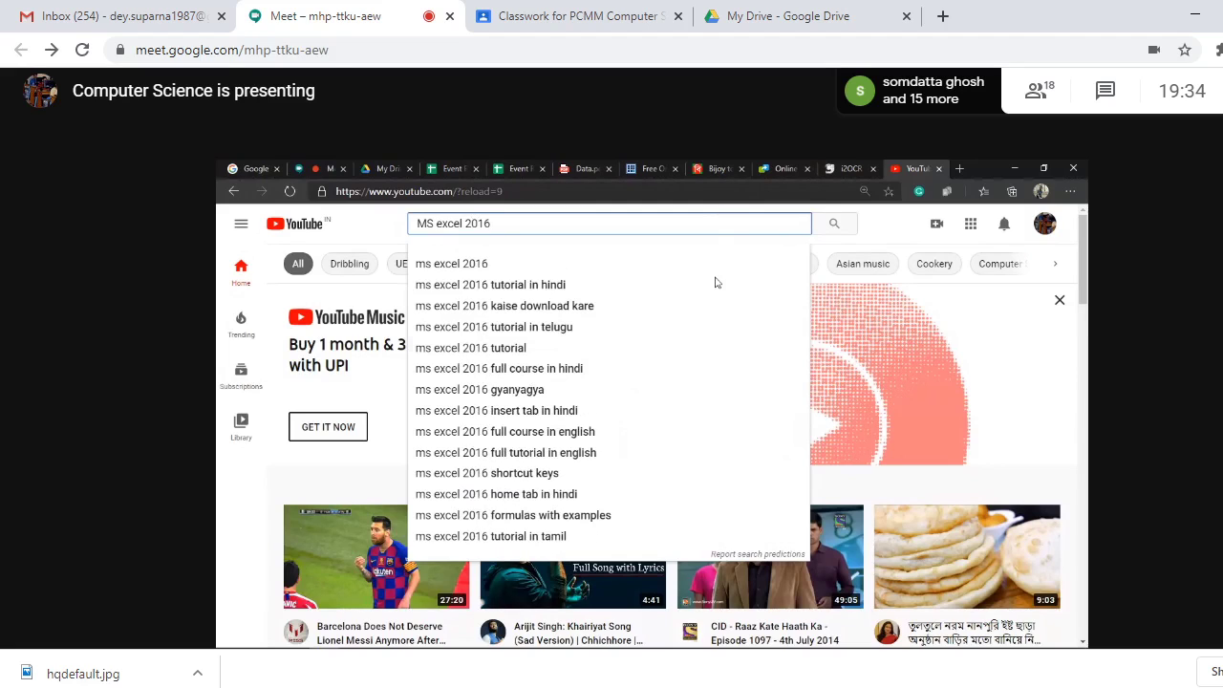
{"action": "left_click", "coordinate": [497, 348]}
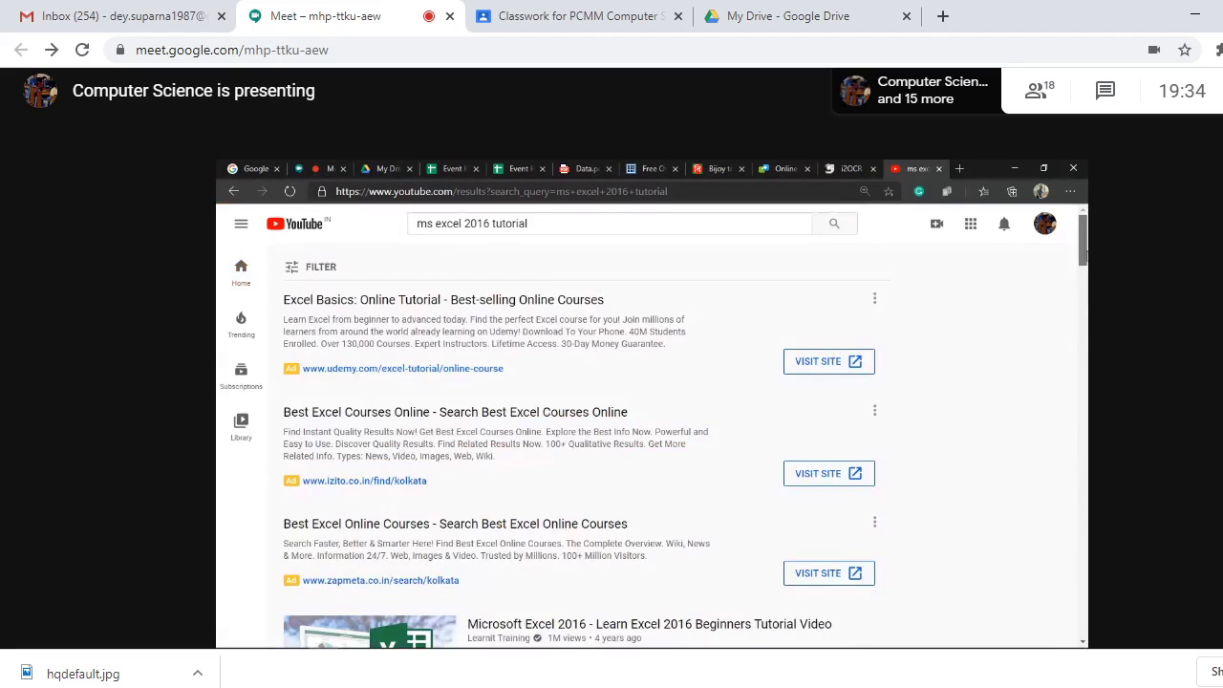
Open the Tutorials Point MS-Excel playlist from the results, skip the ad, pause the Introduction video and seek to 0:15
{"action": "scroll", "coordinate": [372, 414], "scroll_direction": "down", "scroll_amount": 5}
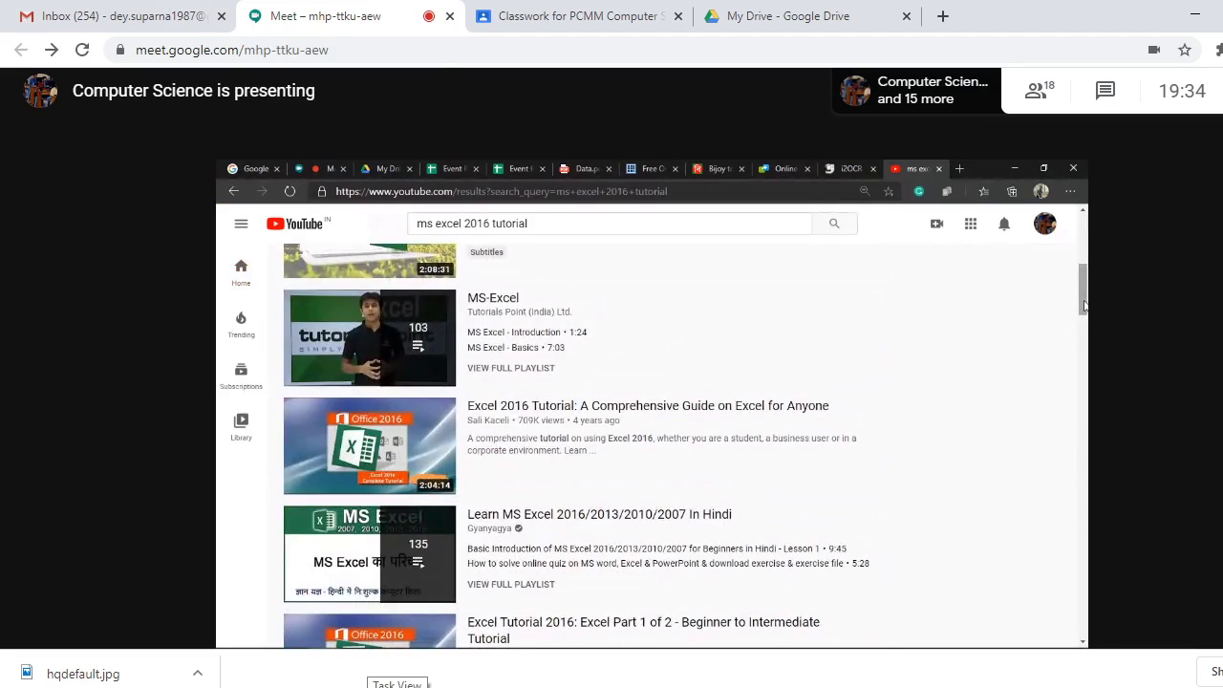
{"action": "left_click", "coordinate": [355, 336]}
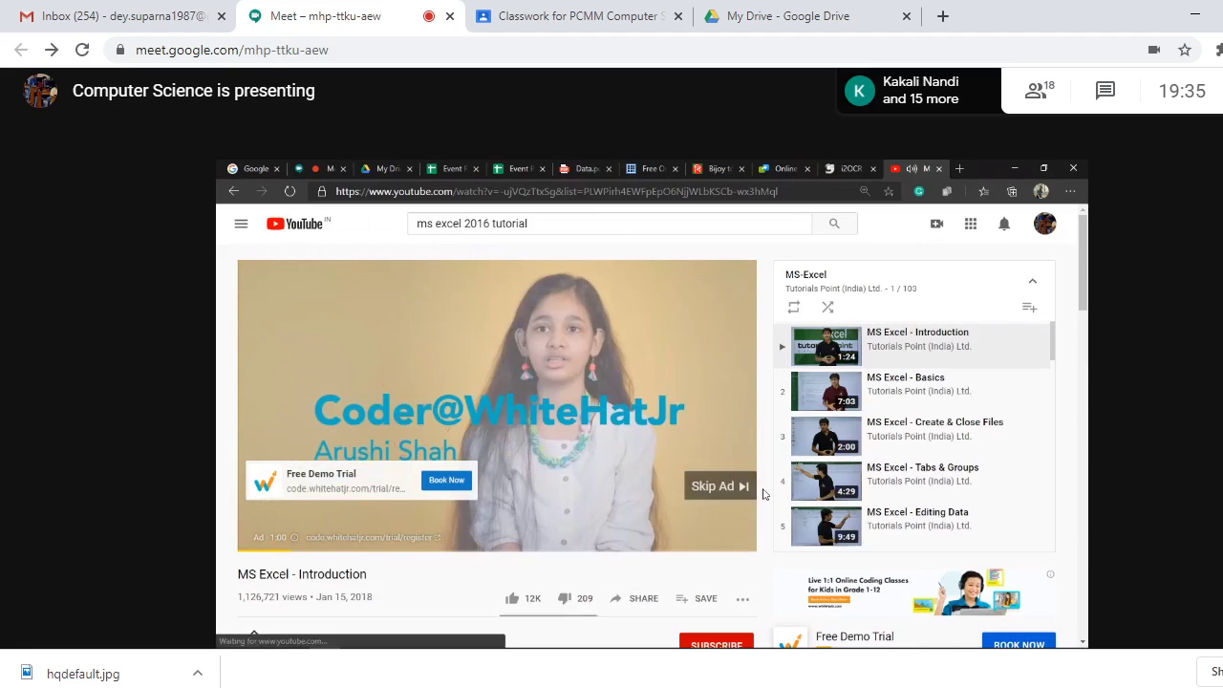
{"action": "left_click", "coordinate": [719, 486]}
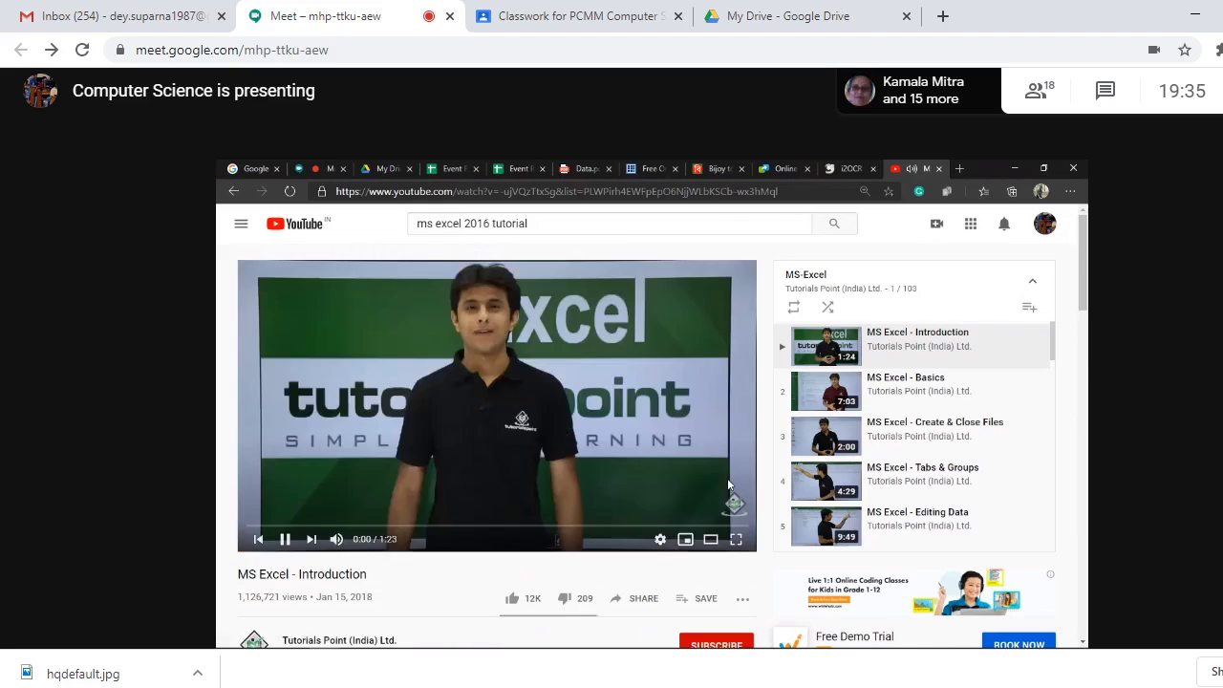
{"action": "left_click", "coordinate": [658, 461]}
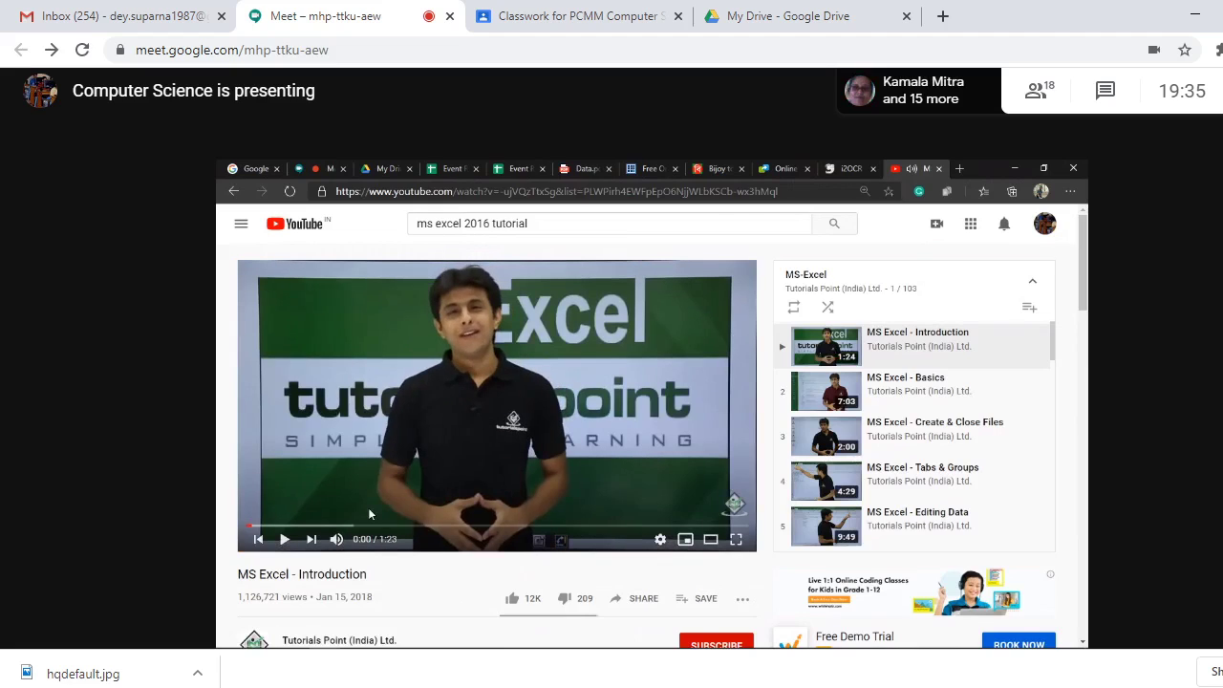
{"action": "left_click", "coordinate": [340, 525]}
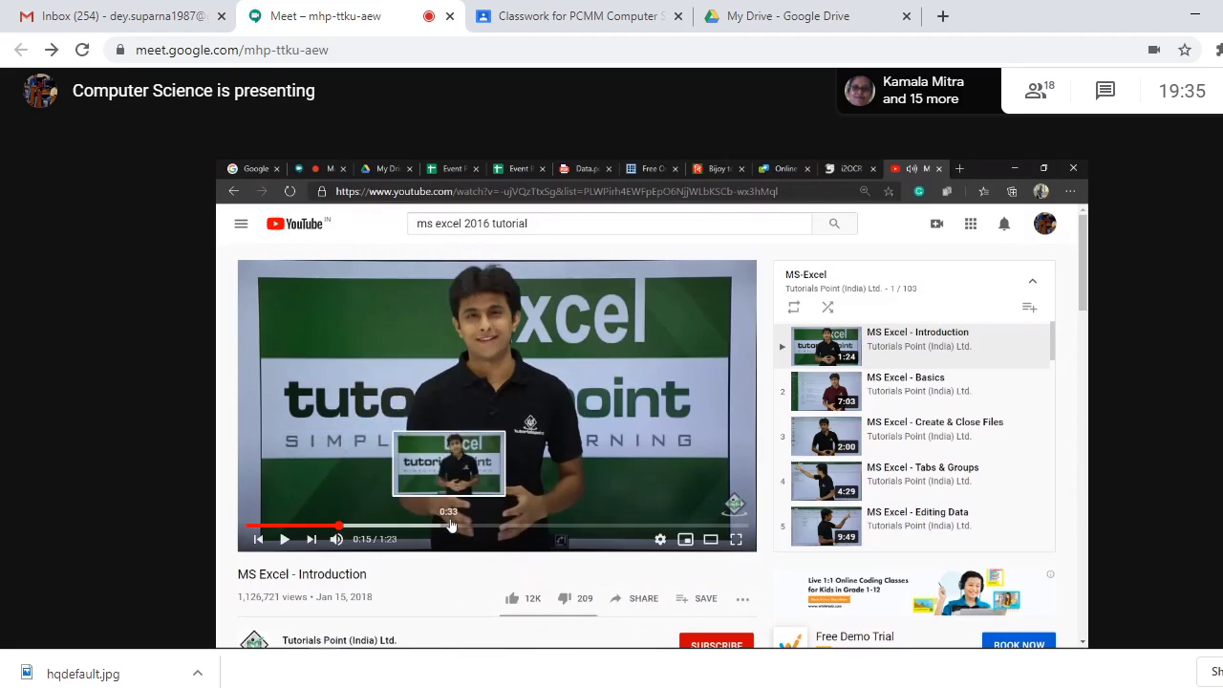